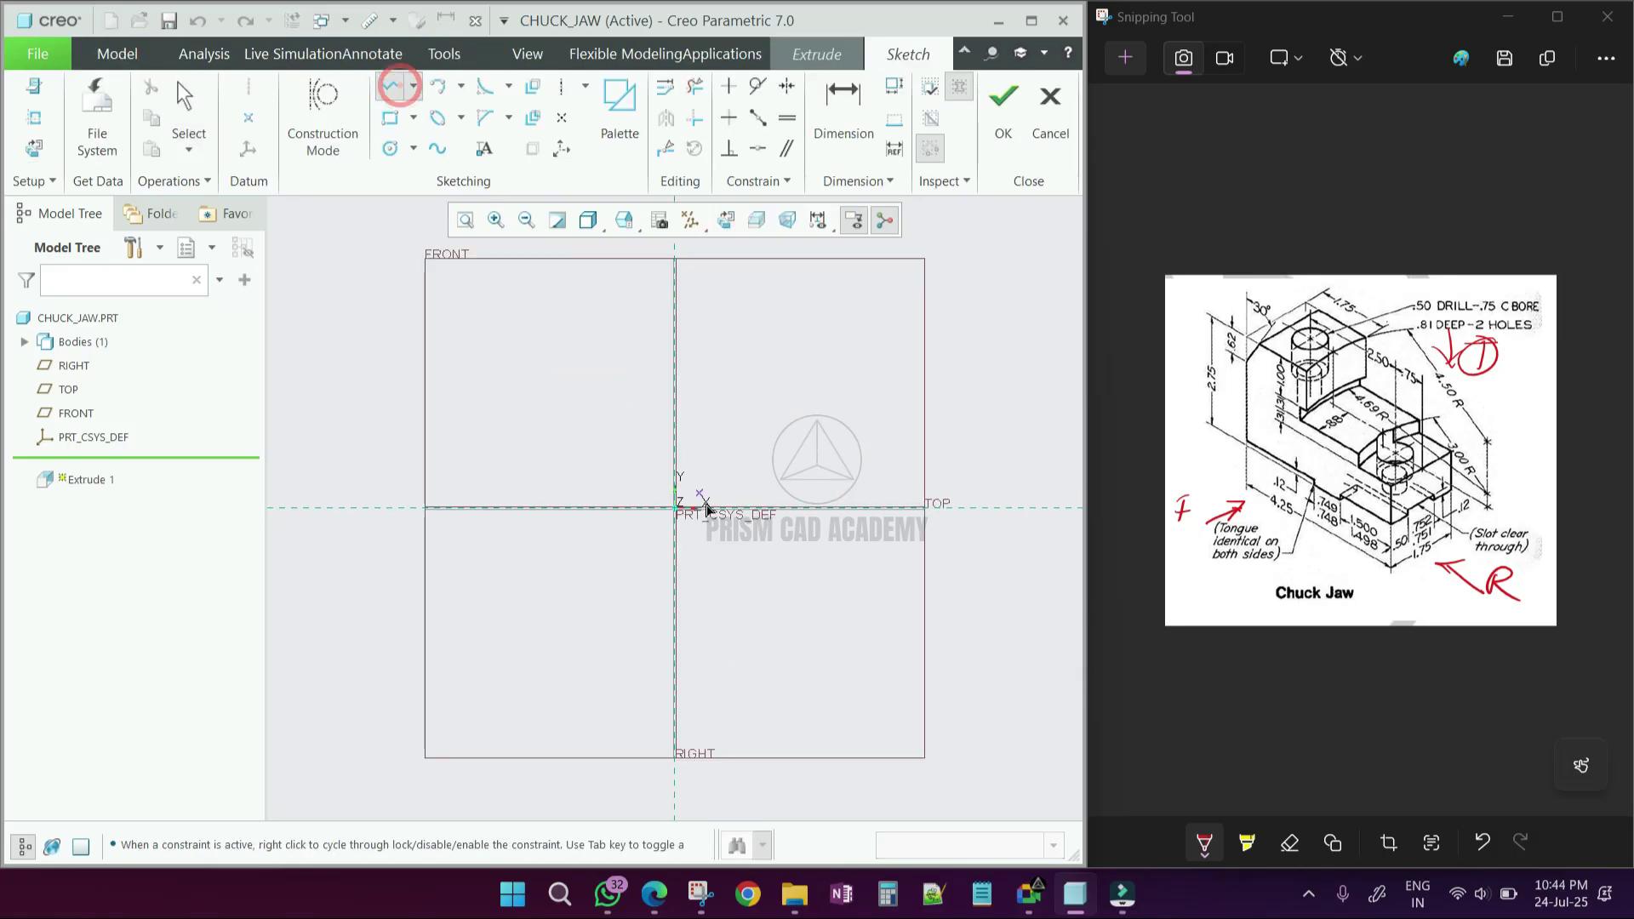
Sketch a horizontal base line rightward from the origin and set its length to 4.25
{"action": "left_click", "coordinate": [677, 508]}
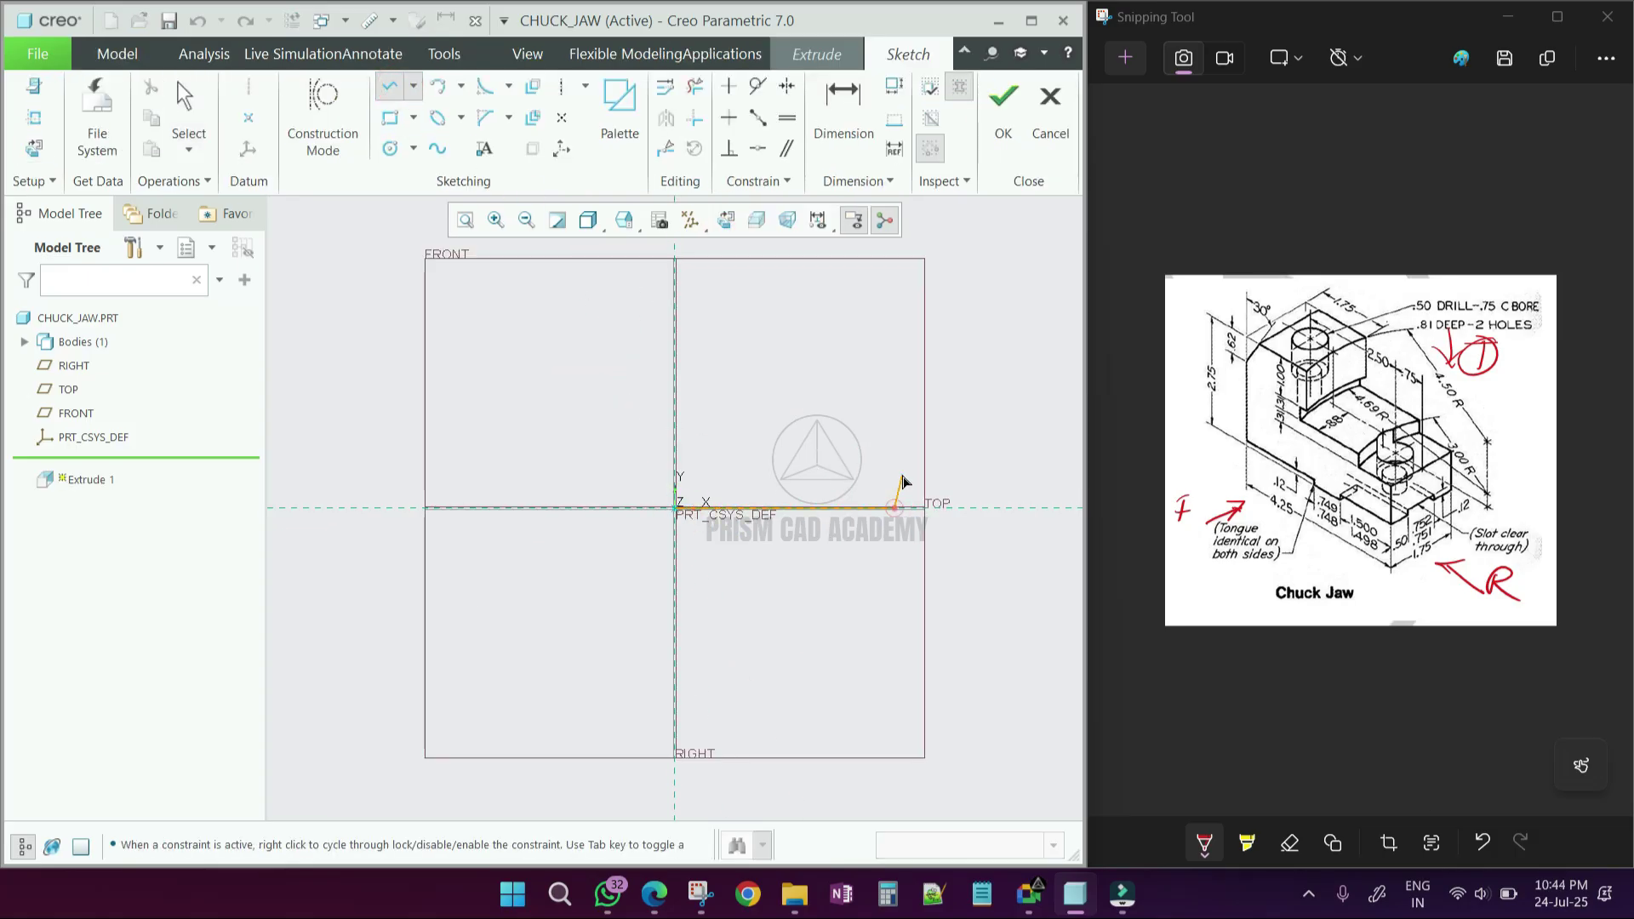
{"action": "left_click", "coordinate": [896, 508]}
{"action": "middle_click", "coordinate": [896, 507]}
{"action": "double_click", "coordinate": [663, 493]}
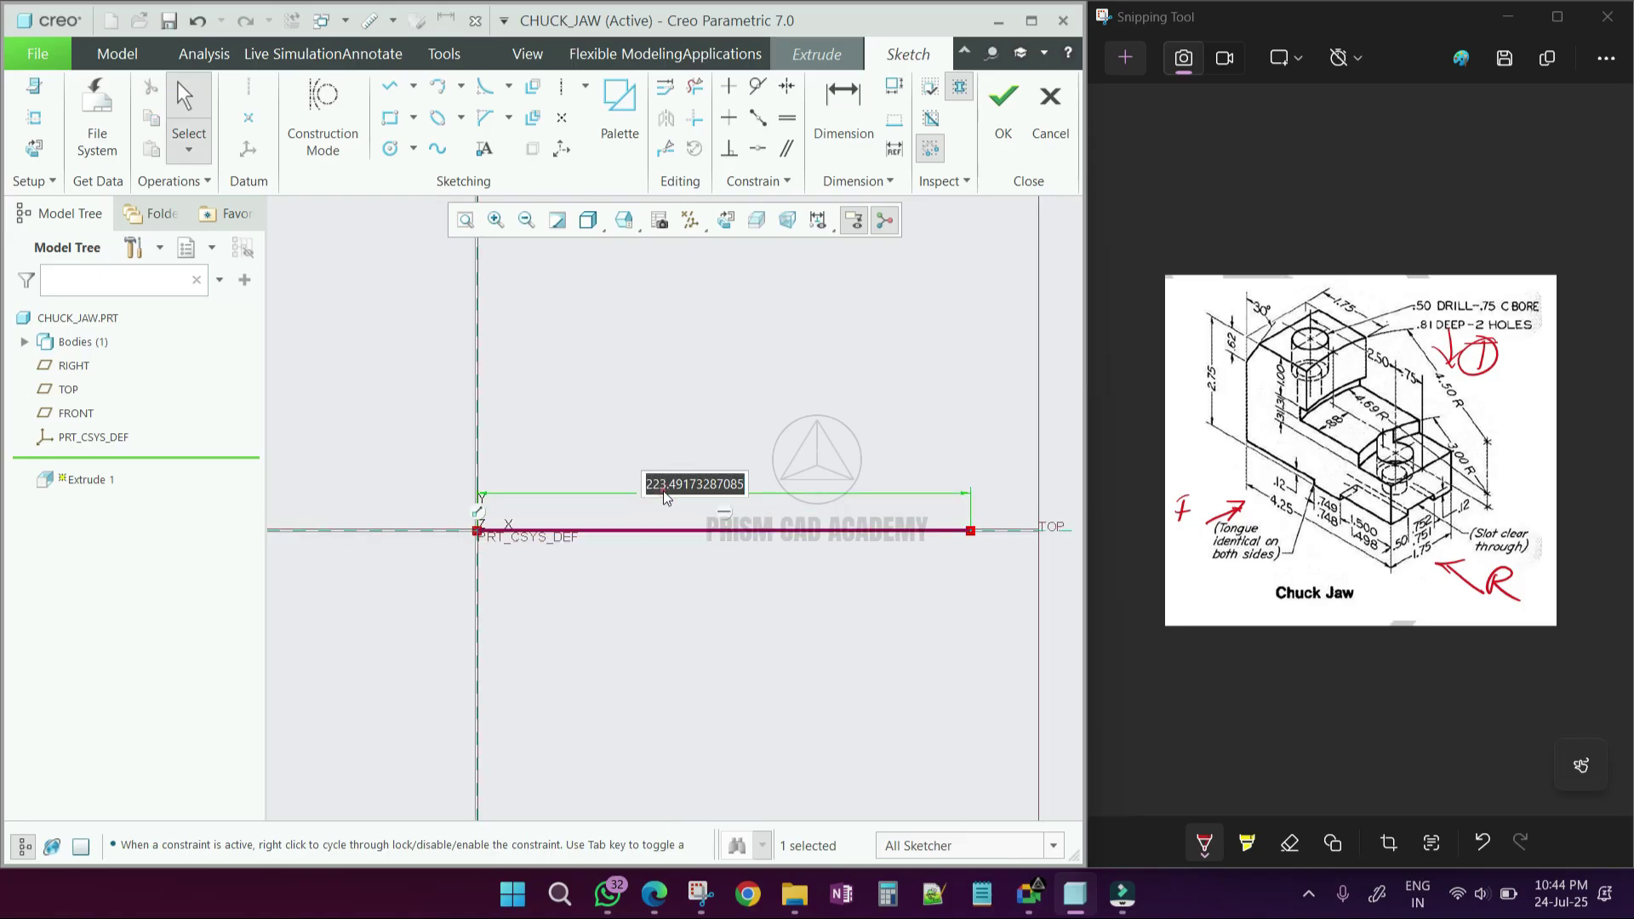
{"action": "type", "text": "4.25"}
{"action": "key", "text": "Return"}
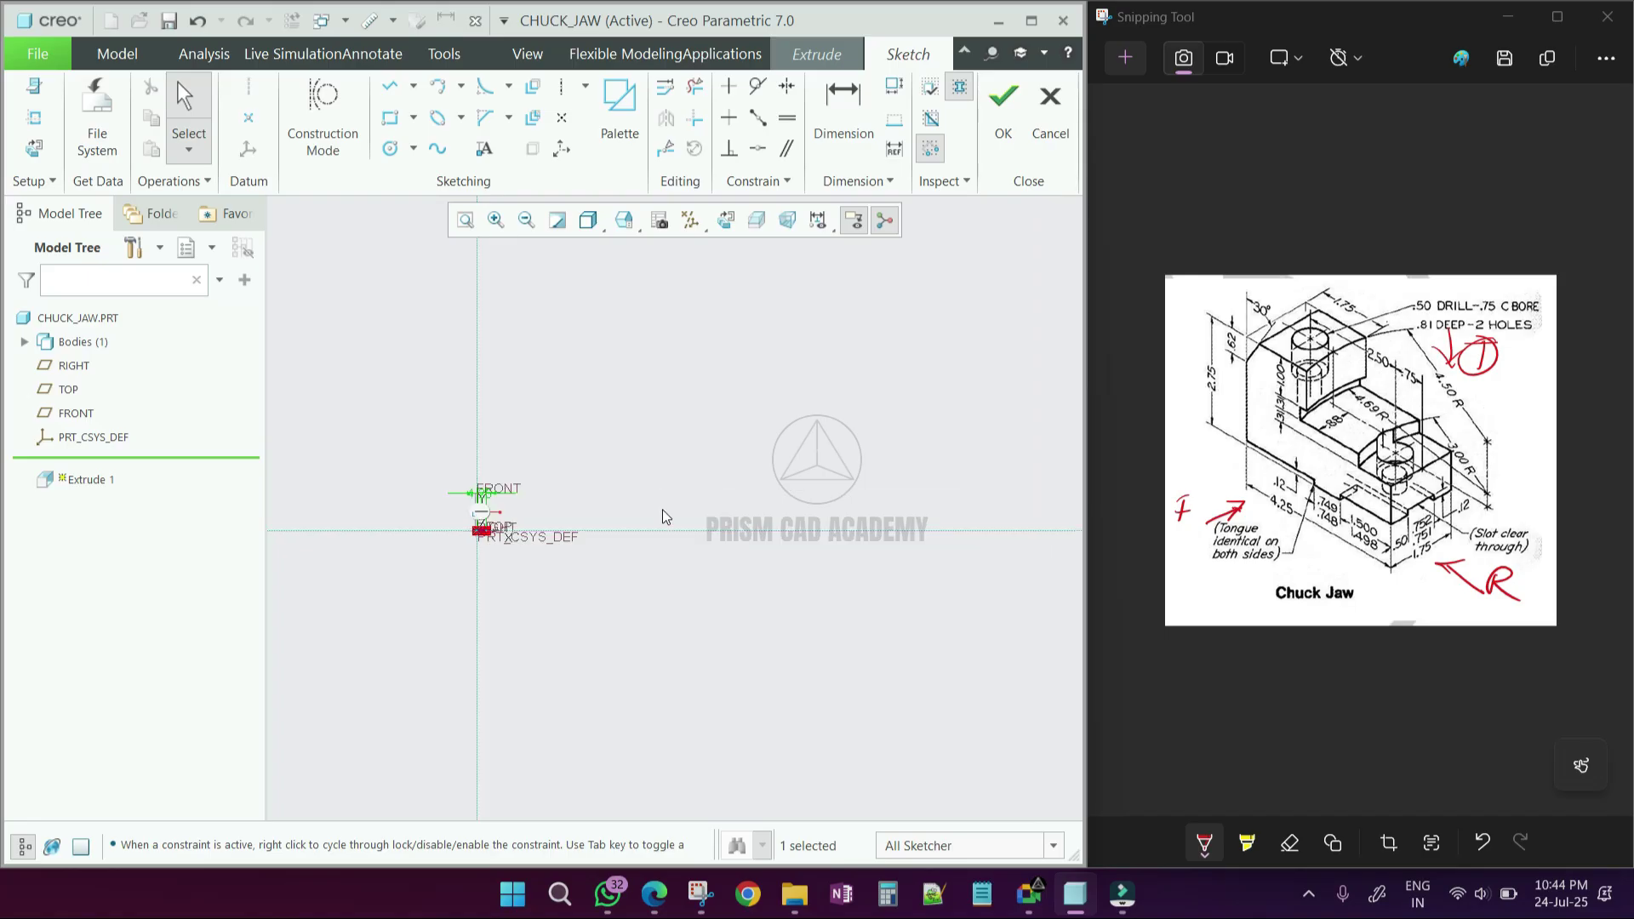
Sketch a vertical line upward from the origin and set its height to 2.75
{"action": "scroll", "coordinate": [692, 599], "scroll_direction": "down", "scroll_amount": 2}
{"action": "scroll", "coordinate": [701, 621], "scroll_direction": "up", "scroll_amount": 5}
{"action": "scroll", "coordinate": [846, 660], "scroll_direction": "down", "scroll_amount": 3}
{"action": "scroll", "coordinate": [765, 613], "scroll_direction": "up", "scroll_amount": 3}
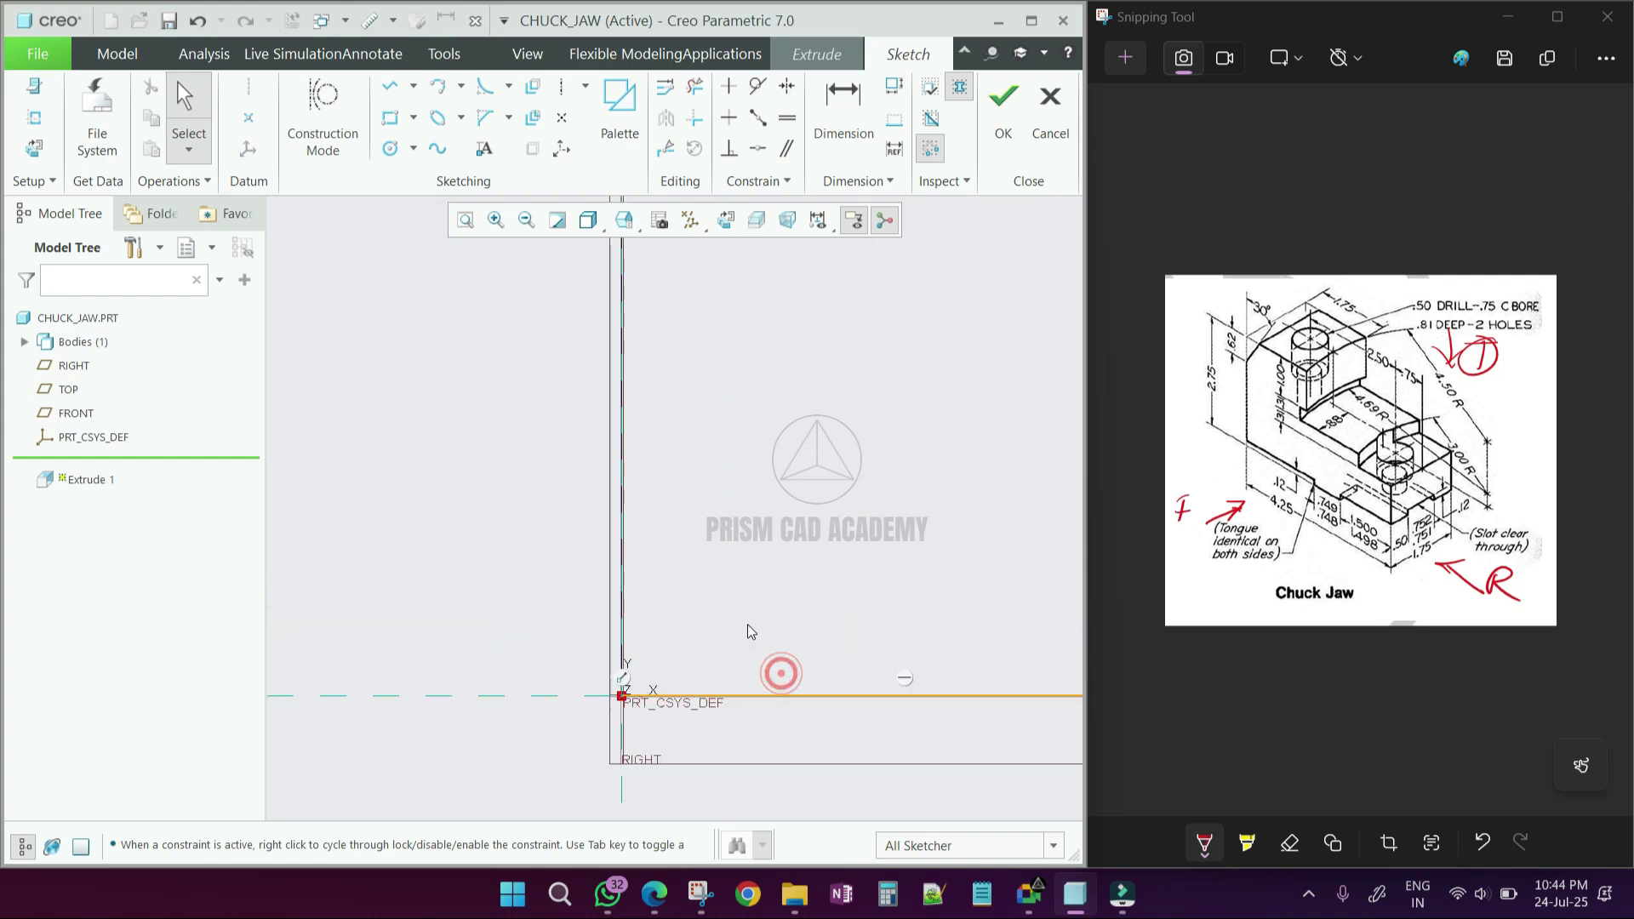
{"action": "scroll", "coordinate": [747, 625], "scroll_direction": "down", "scroll_amount": 2}
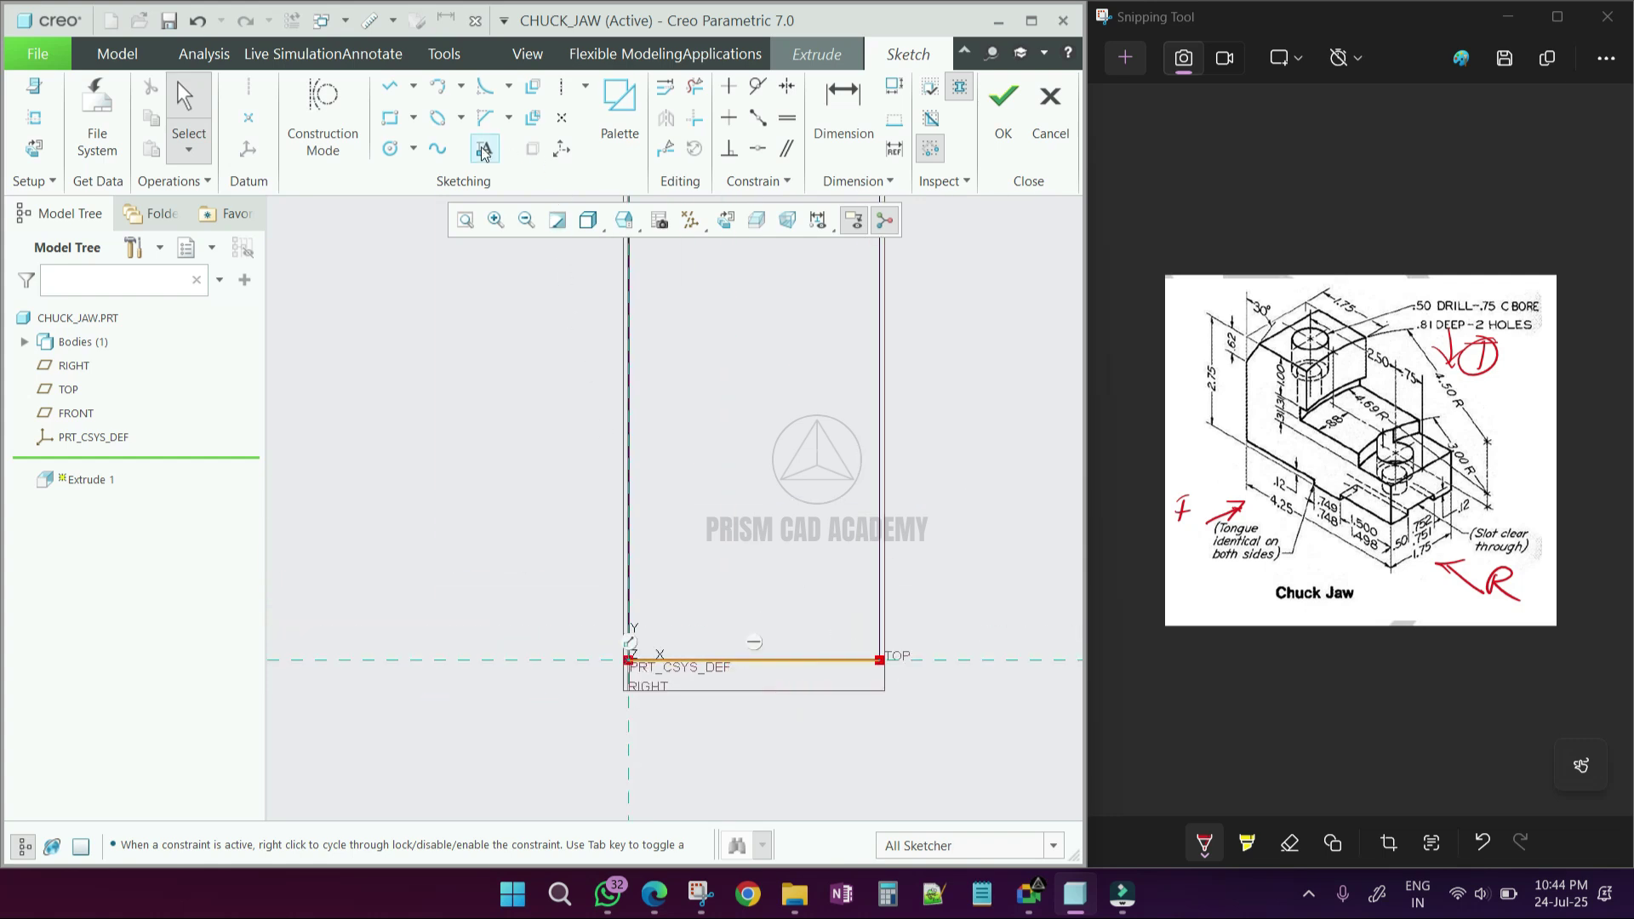
{"action": "left_click", "coordinate": [389, 86]}
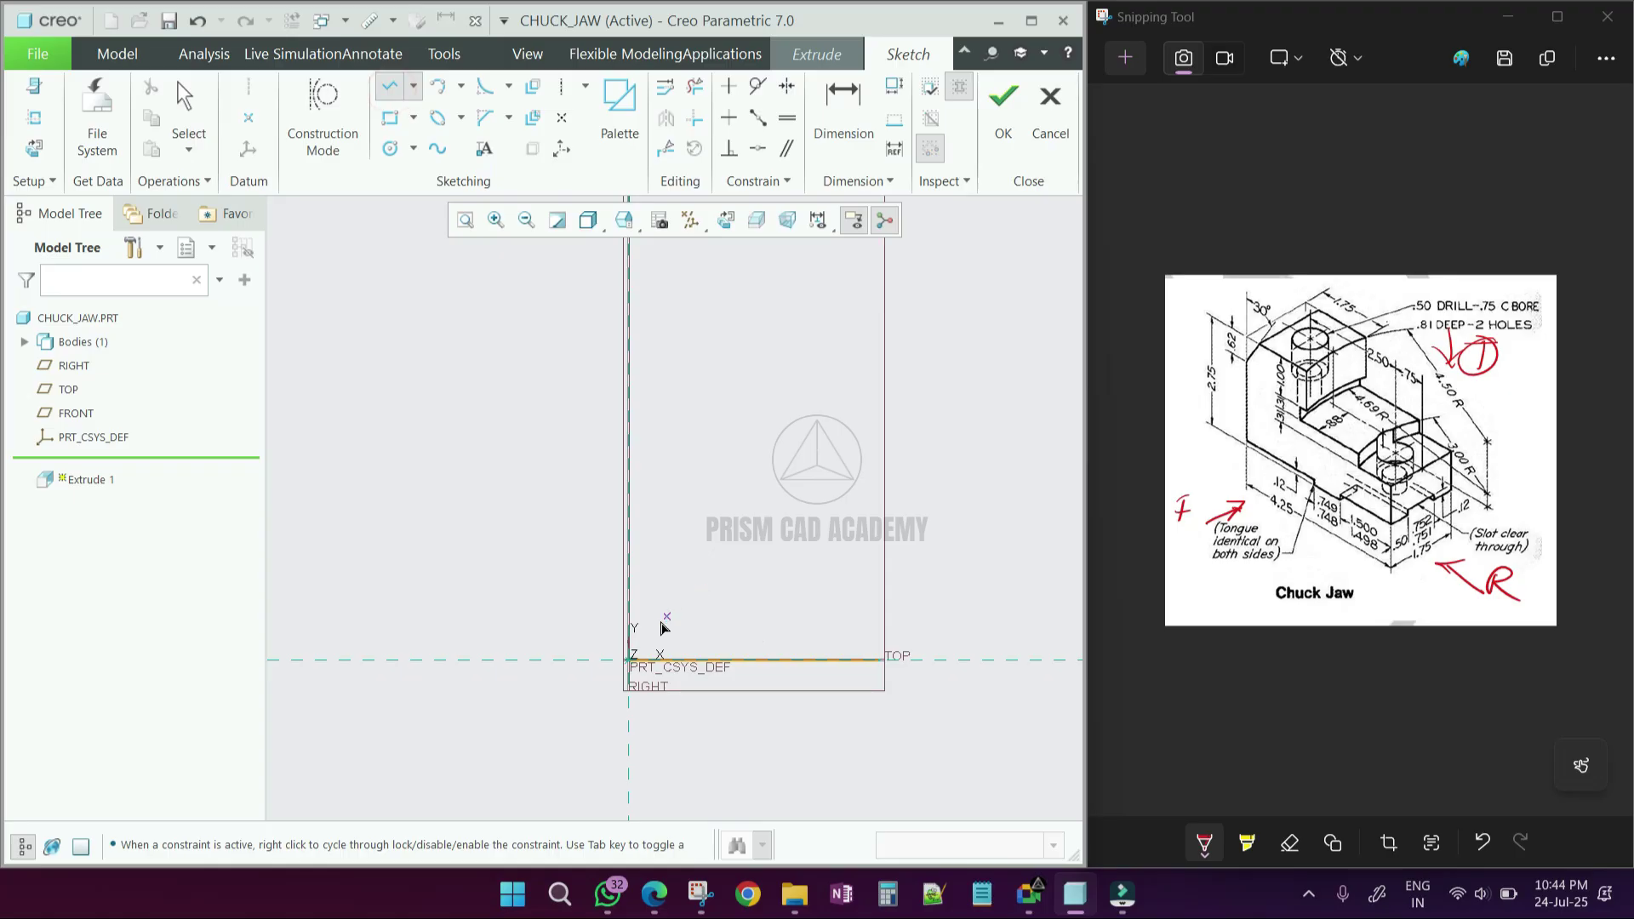
{"action": "left_click", "coordinate": [628, 659]}
{"action": "left_click", "coordinate": [628, 449]}
{"action": "middle_click", "coordinate": [575, 530]}
{"action": "middle_click", "coordinate": [575, 530]}
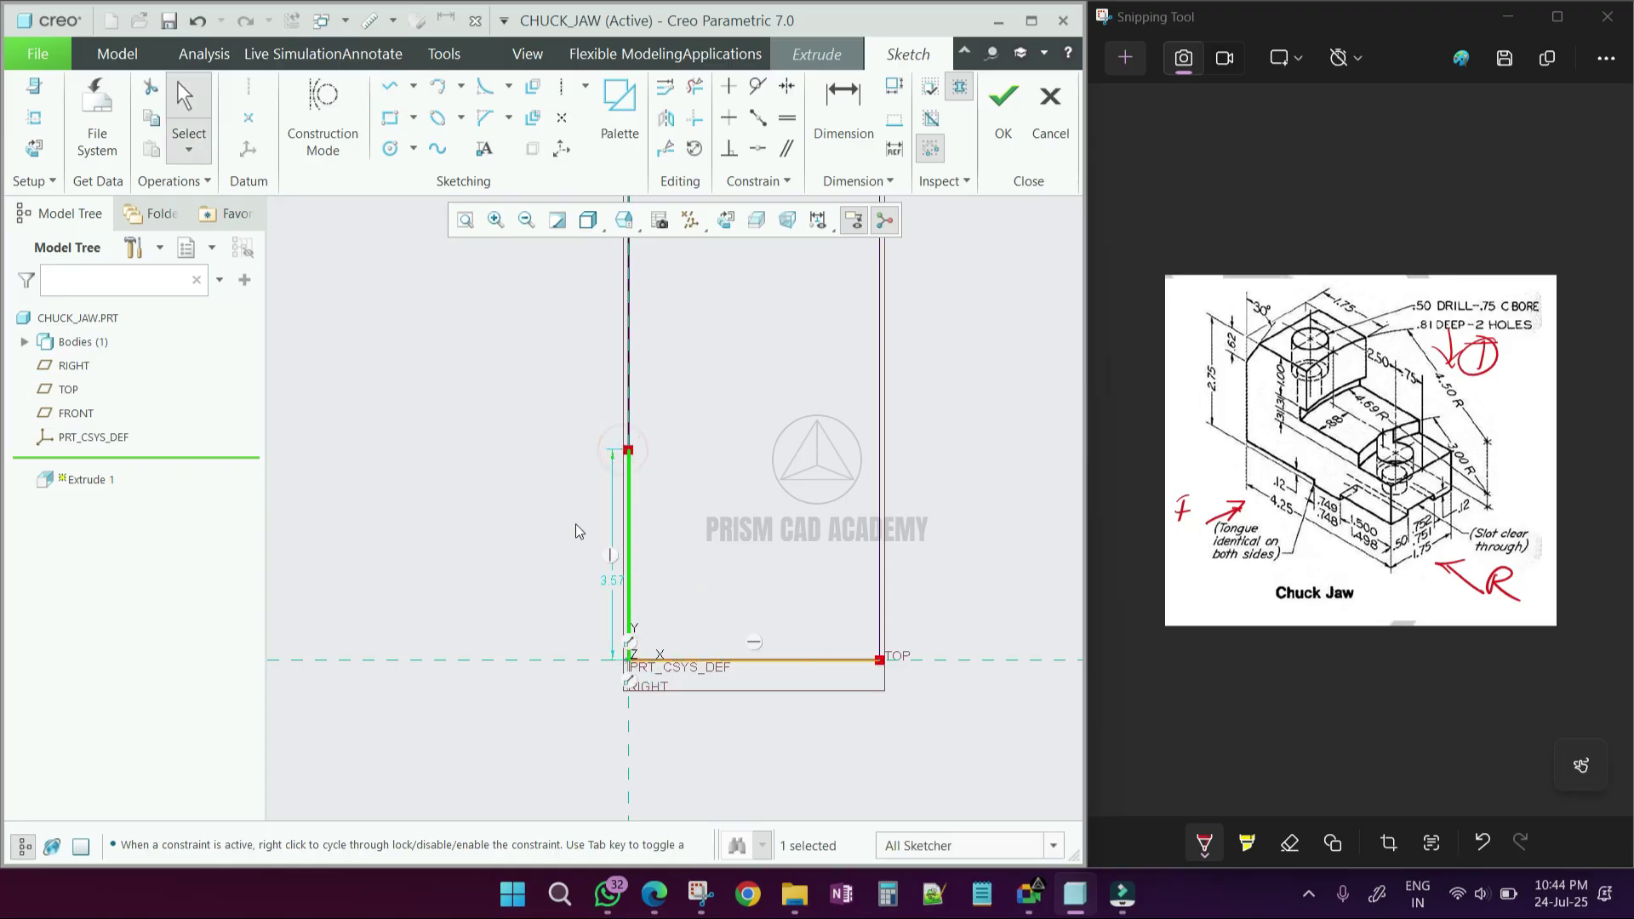
{"action": "double_click", "coordinate": [614, 581]}
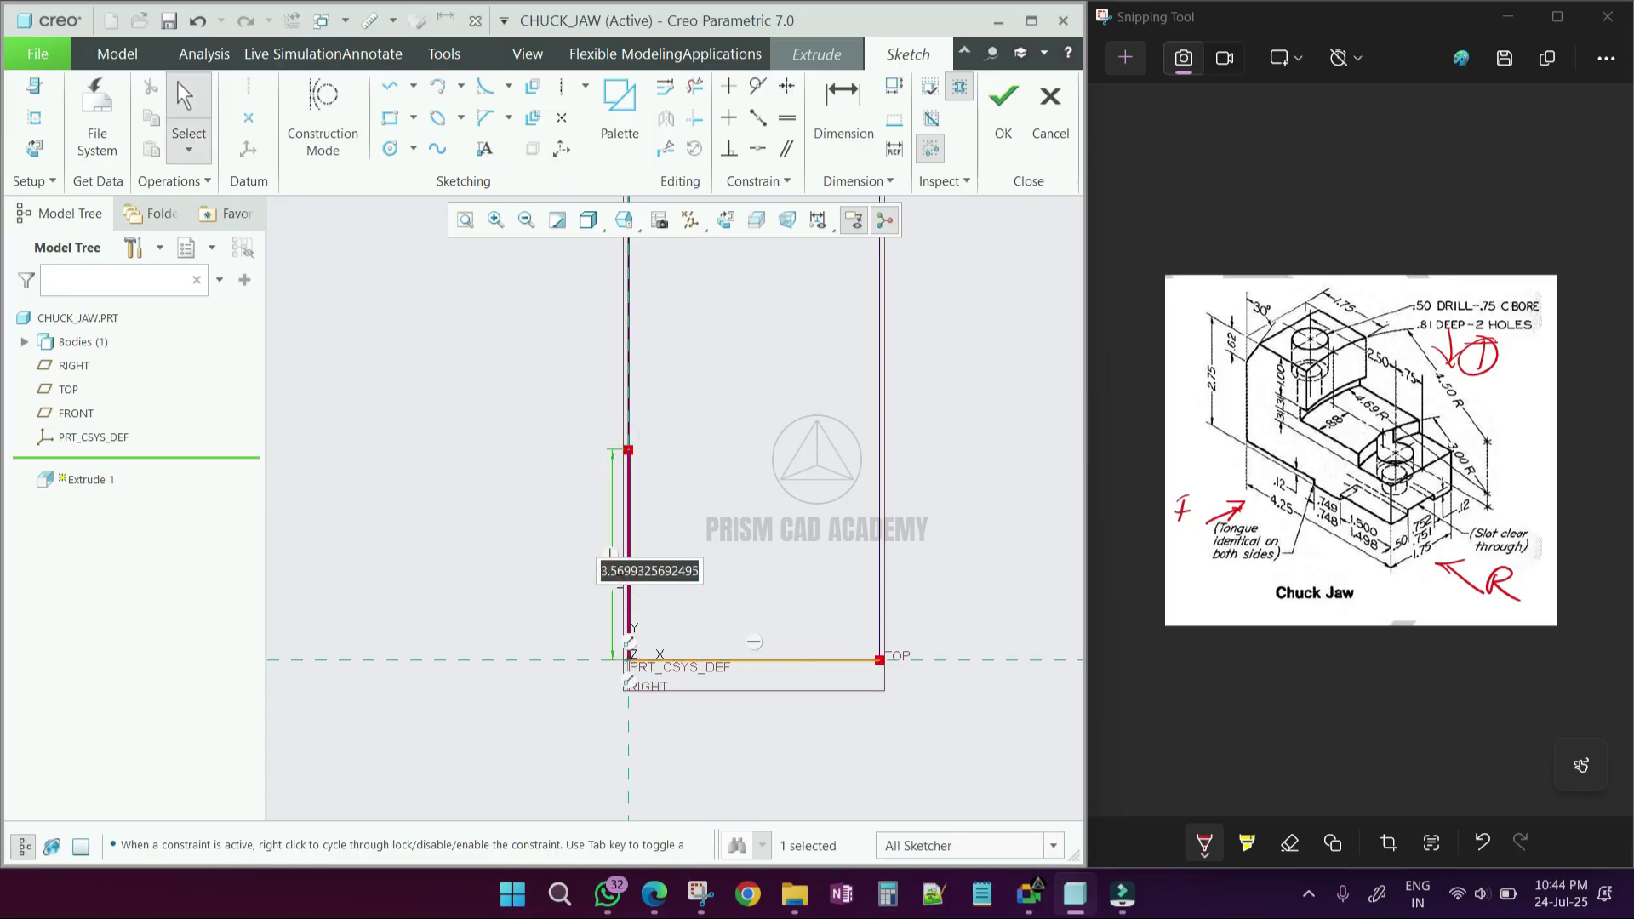
{"action": "type", "text": "2.75"}
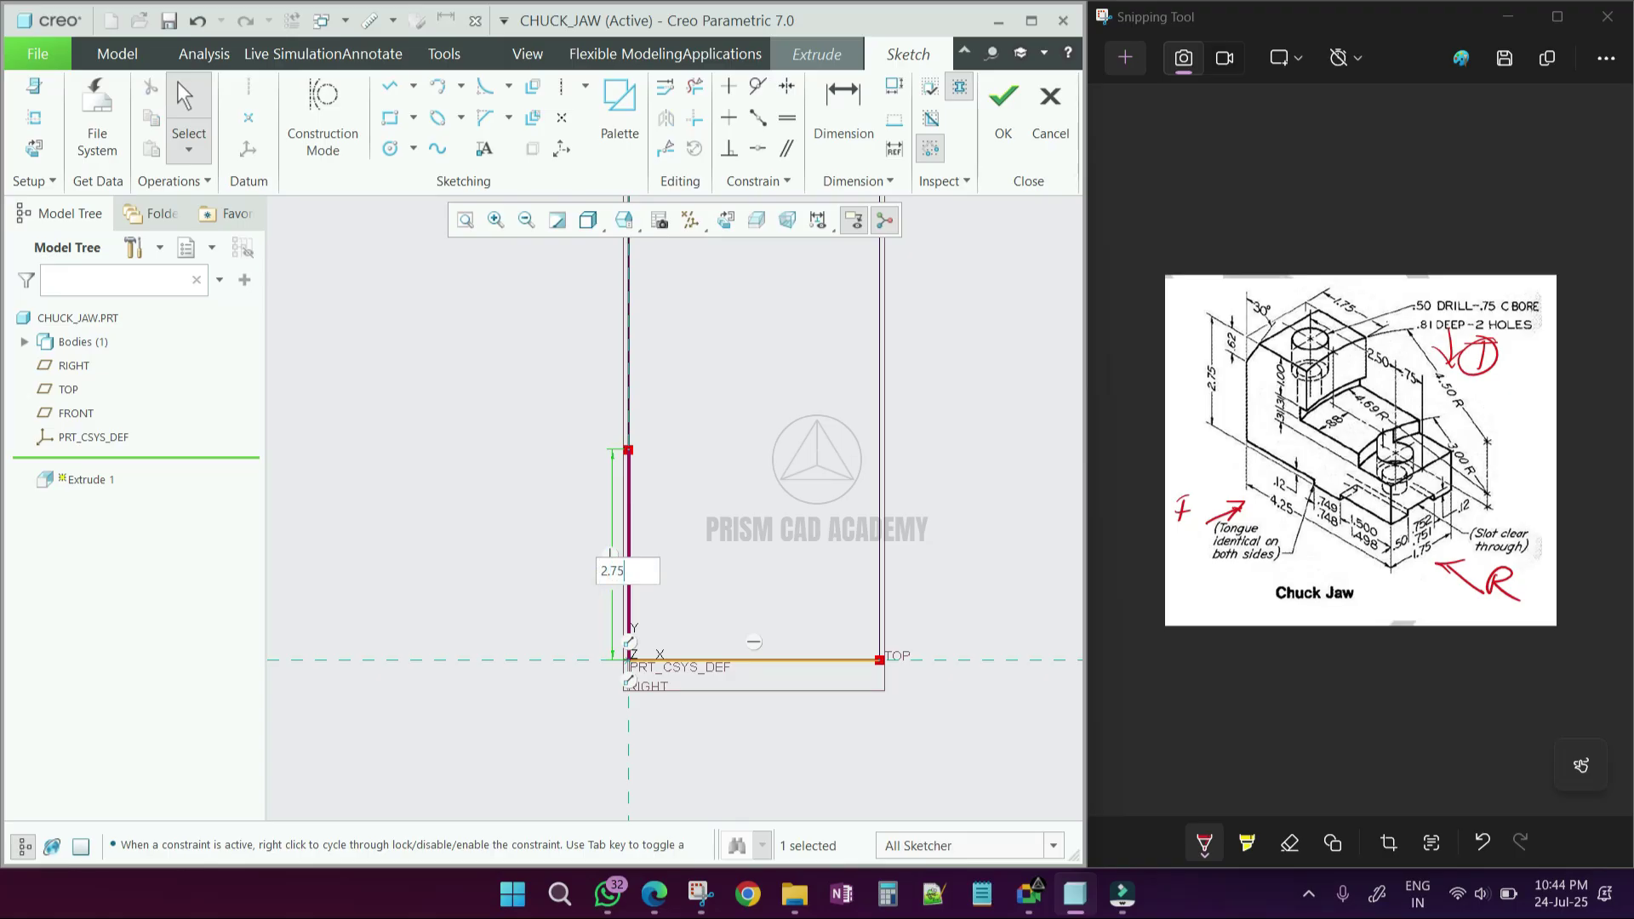
{"action": "key", "text": "Return"}
Sketch a horizontal line rightward from the vertical line's upper end and set its length to 1.75
{"action": "left_click", "coordinate": [388, 86]}
{"action": "left_click", "coordinate": [601, 409]}
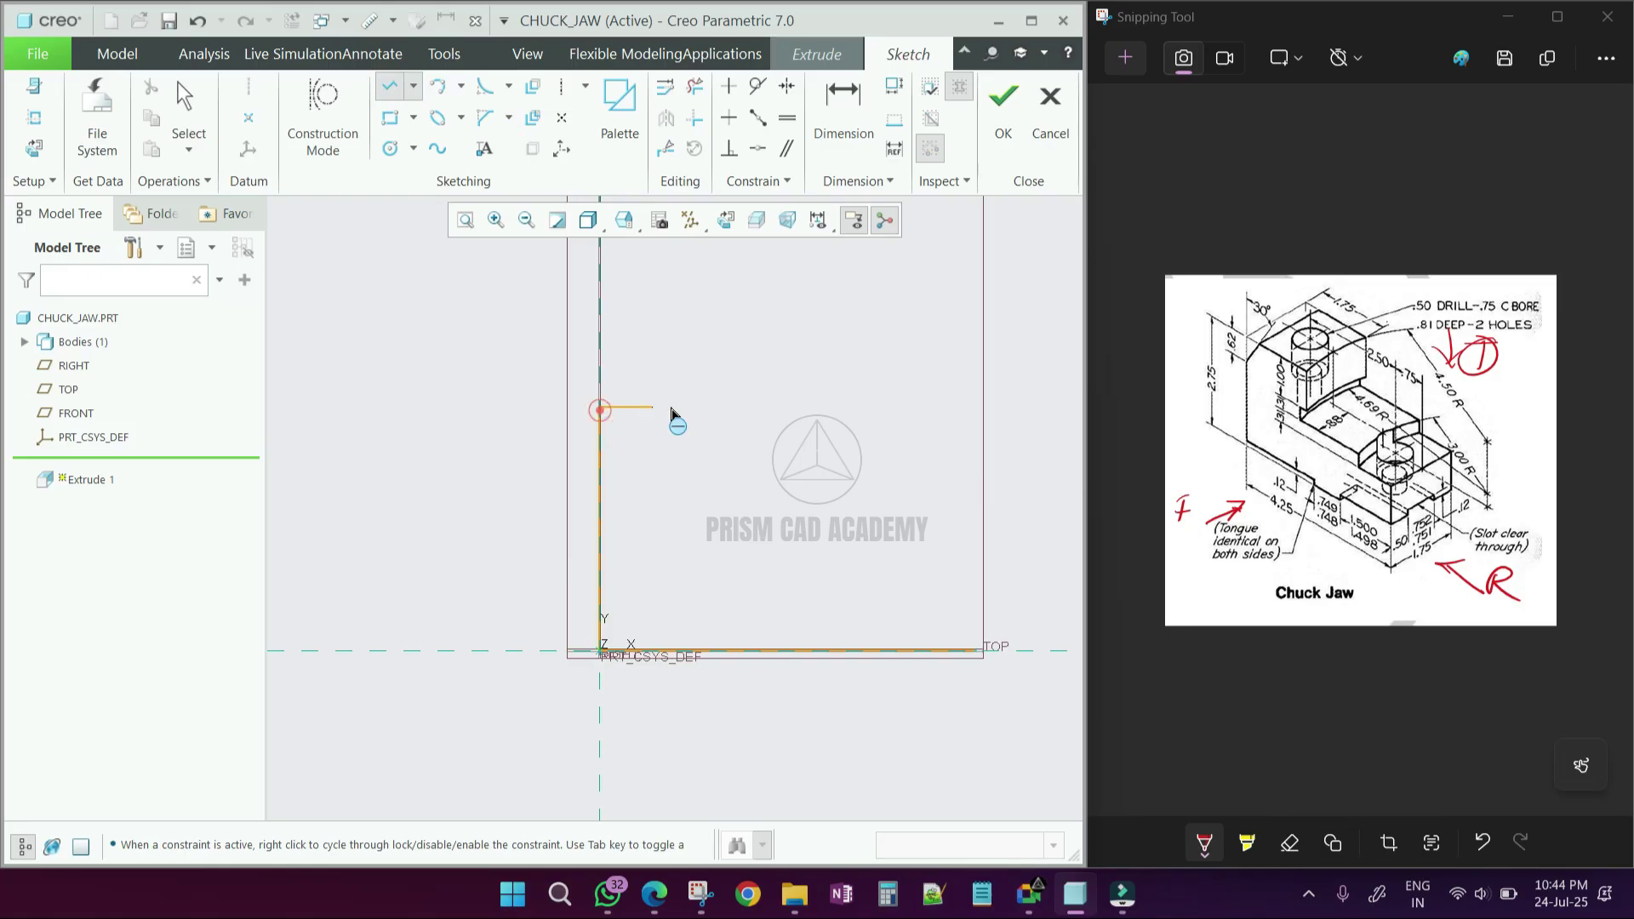
{"action": "left_click", "coordinate": [739, 407]}
{"action": "middle_click", "coordinate": [748, 353]}
{"action": "double_click", "coordinate": [652, 392]}
{"action": "type", "text": "1.75"}
{"action": "key", "text": "Return"}
Sketch a vertical line downward from the end of the 1.75 line and set its length to 1+0.31
{"action": "left_click", "coordinate": [390, 85]}
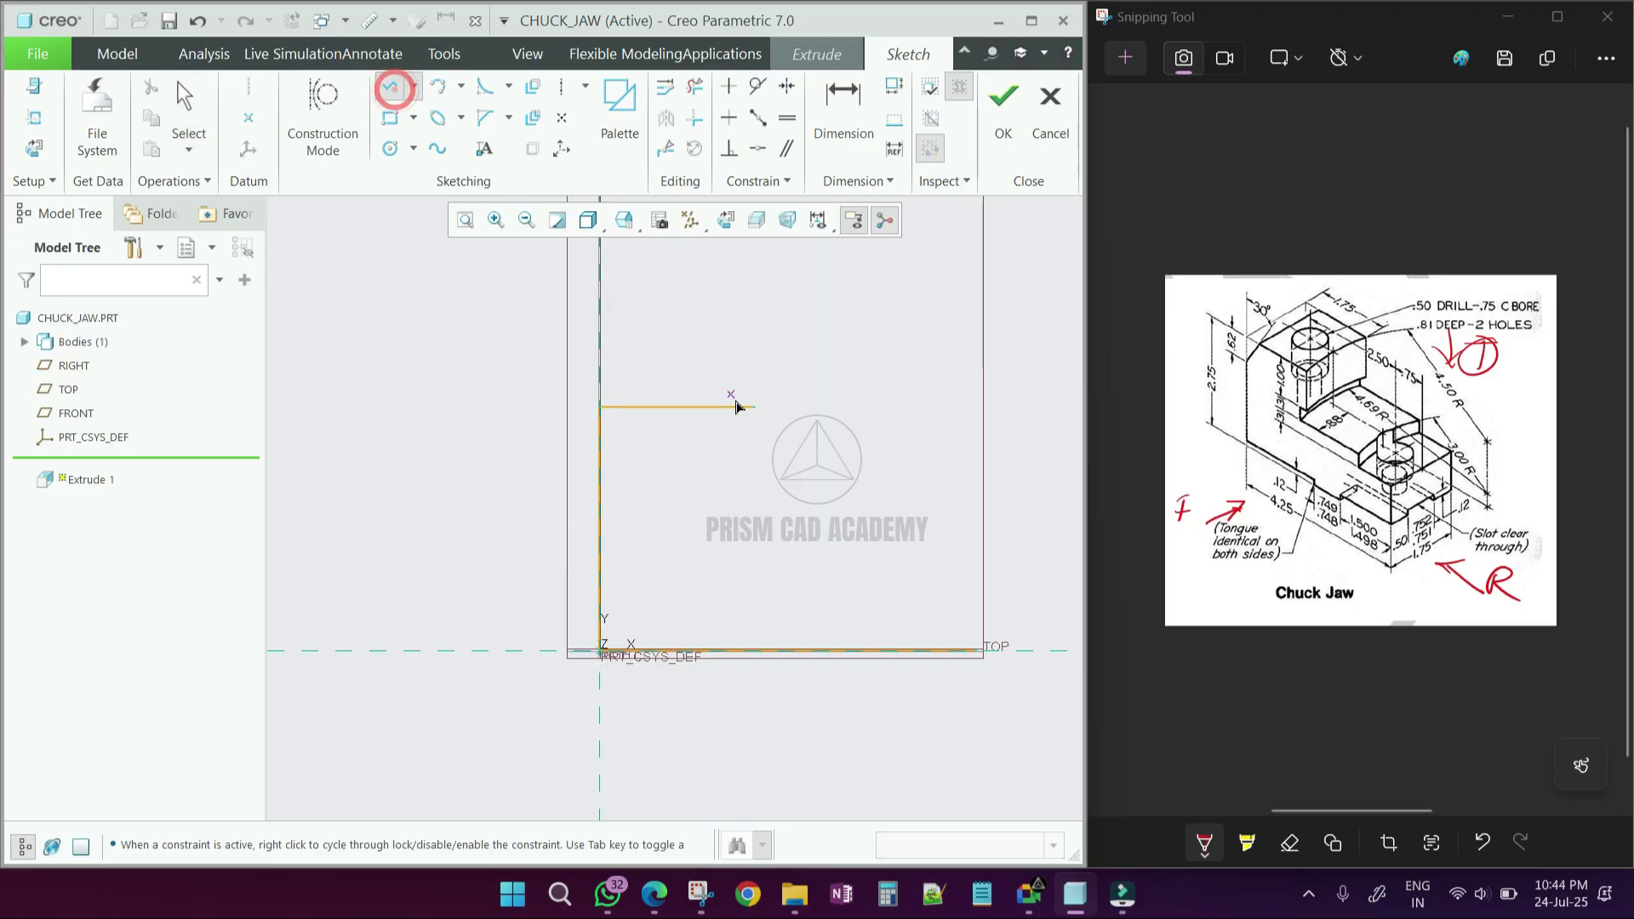
{"action": "left_click", "coordinate": [753, 408]}
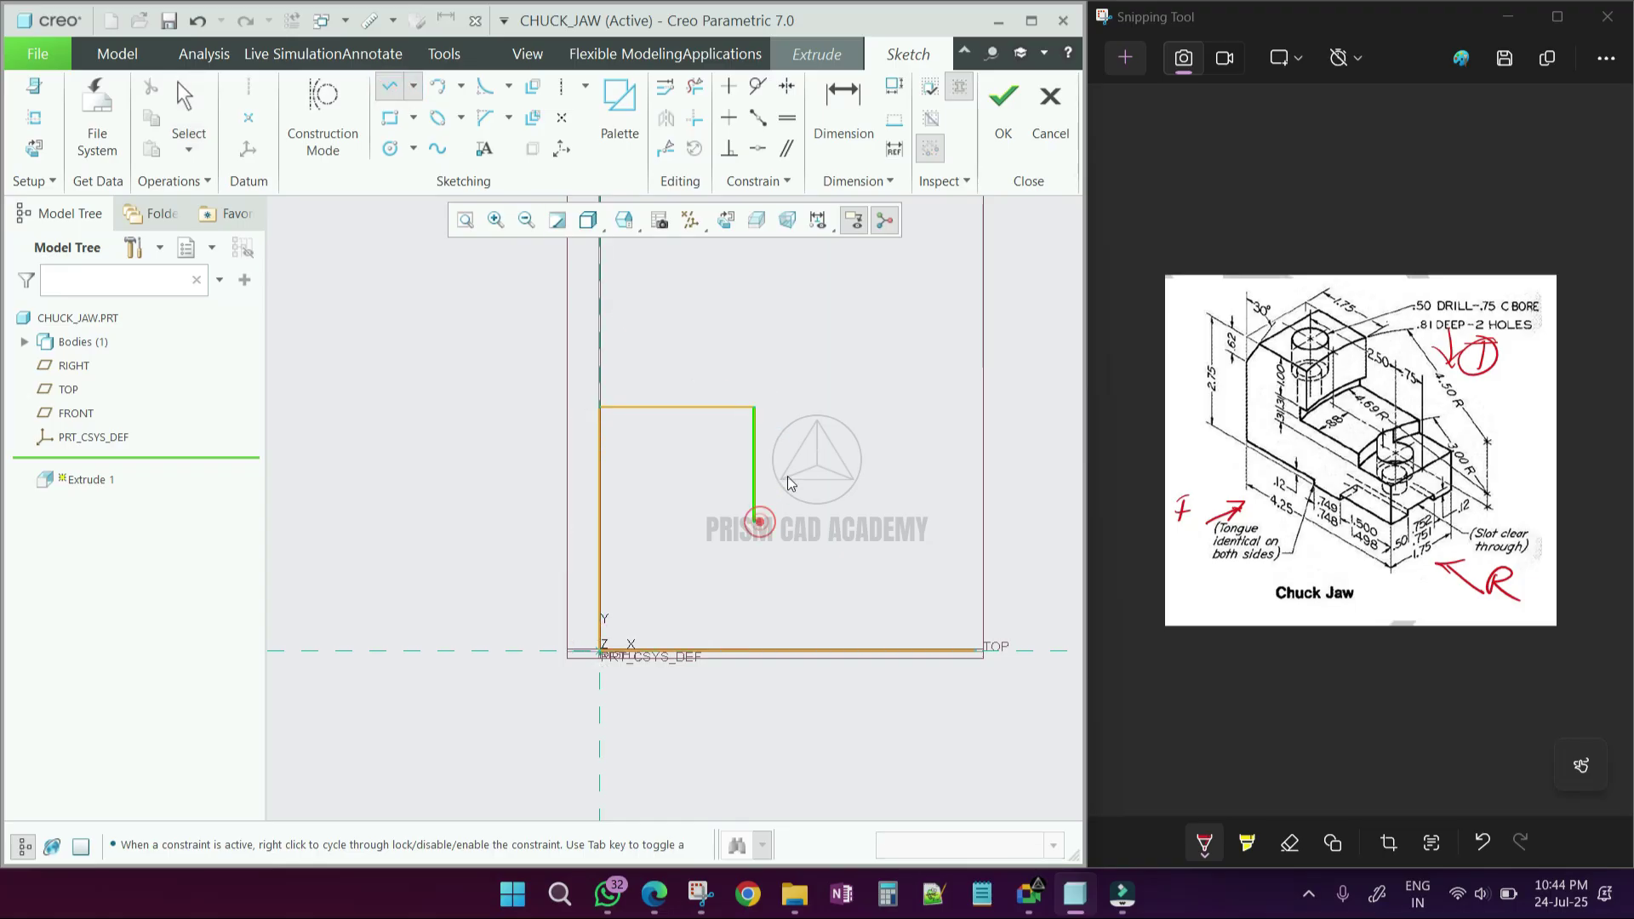
{"action": "left_click", "coordinate": [753, 522]}
{"action": "middle_click", "coordinate": [774, 470]}
{"action": "double_click", "coordinate": [770, 453]}
{"action": "type", "text": "1"}
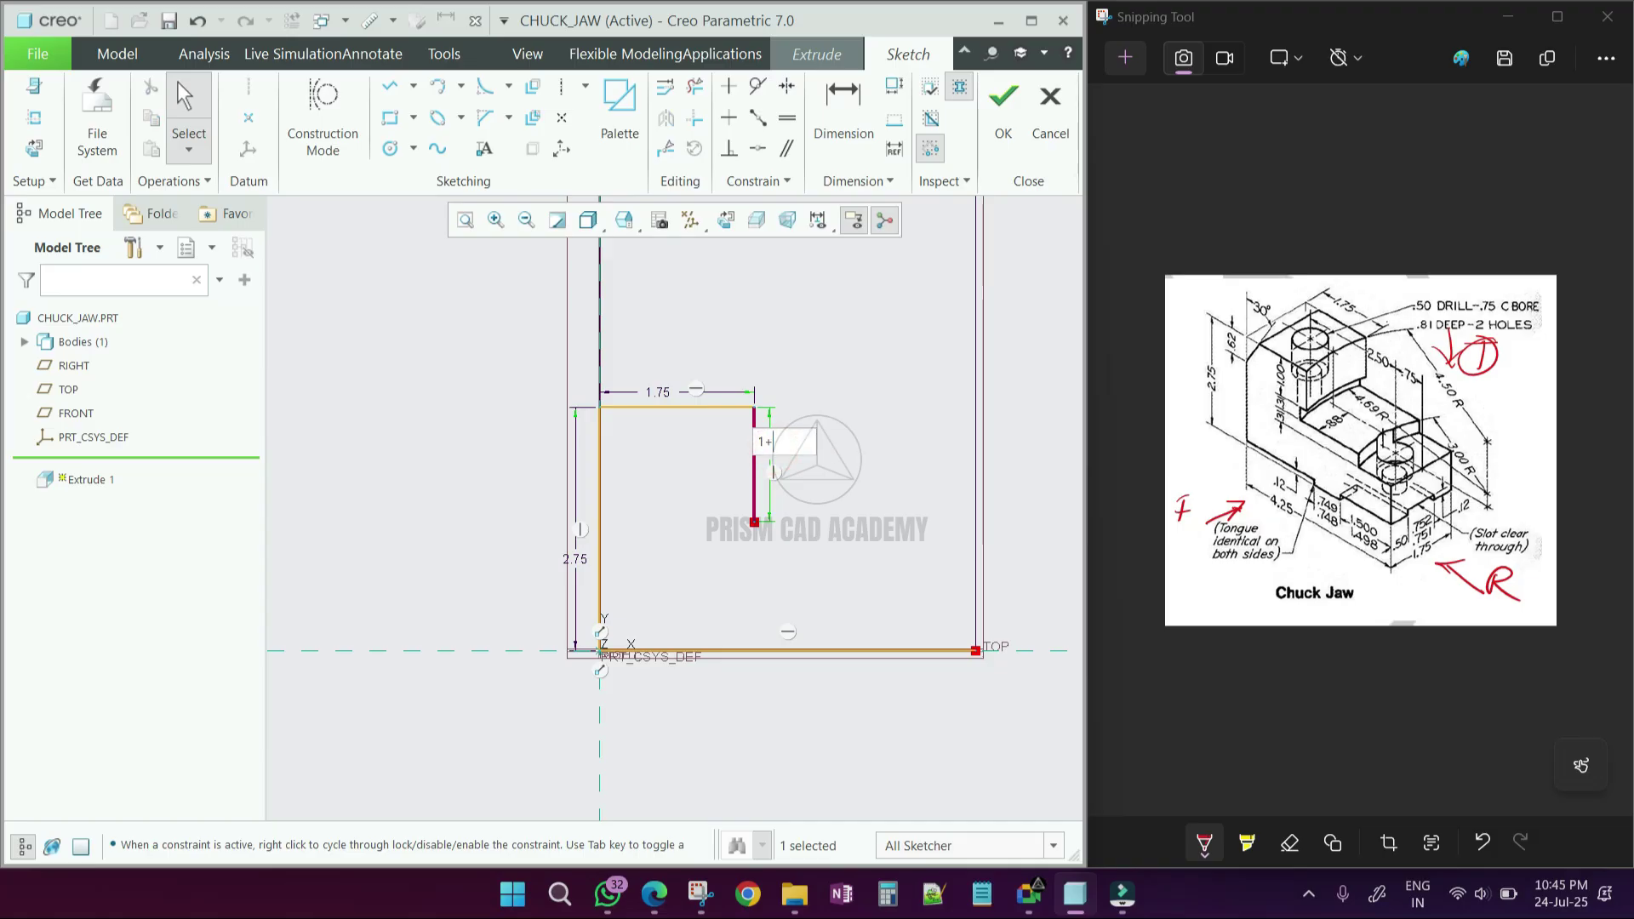
{"action": "type", "text": "+0.31"}
{"action": "key", "text": "Return"}
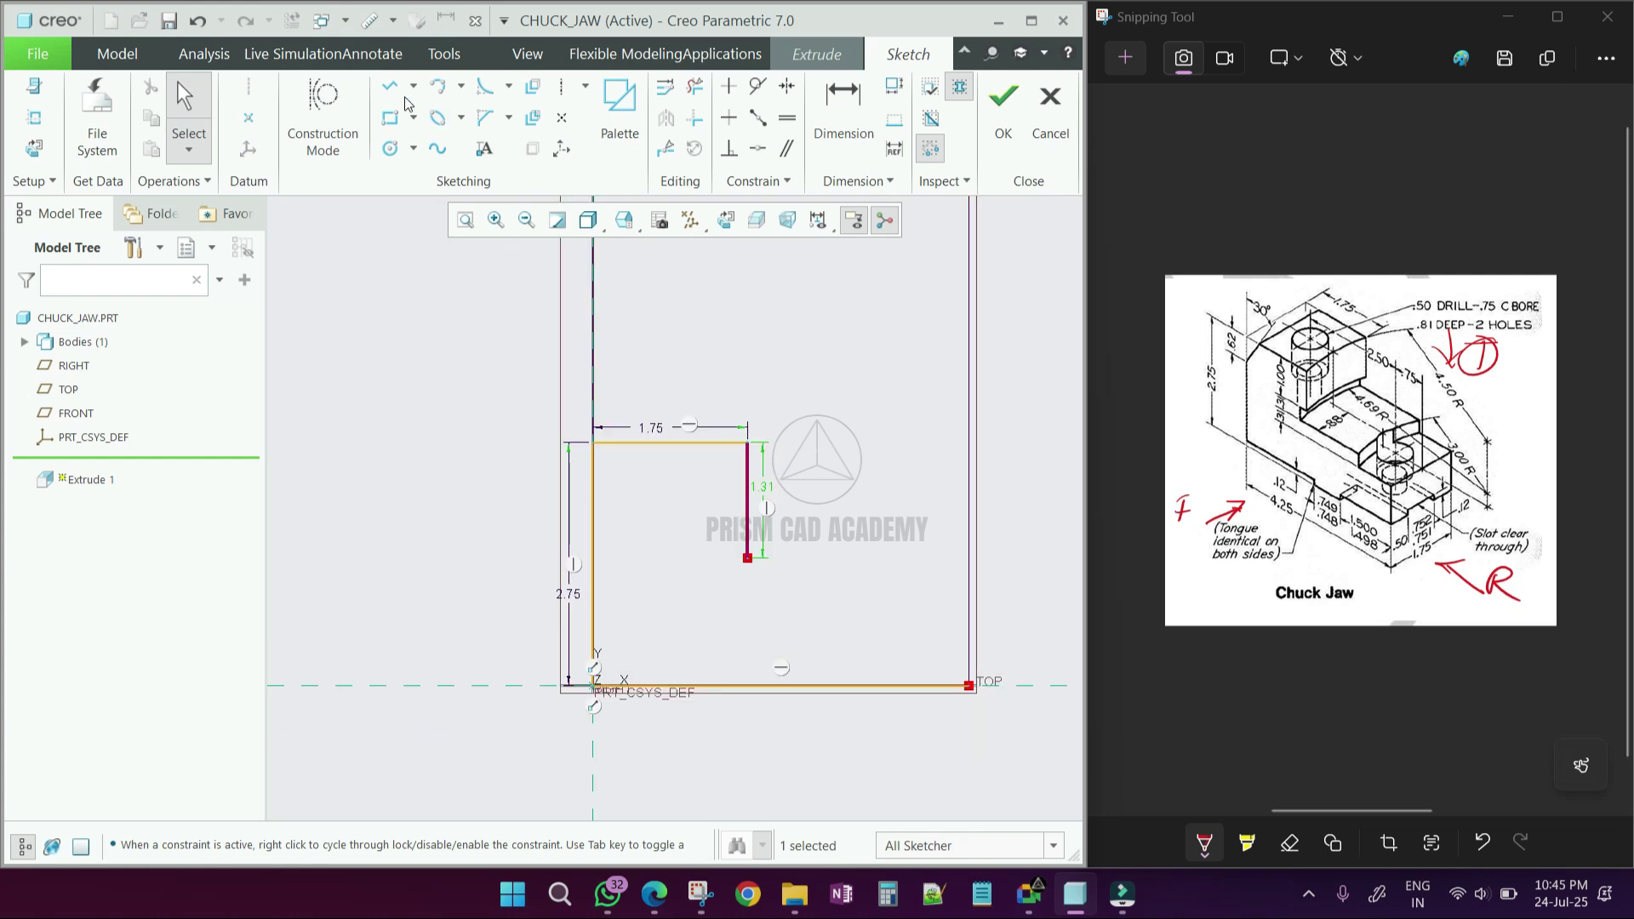
Close the L-shaped profile with a vertical line at the base's far end and a horizontal step line, and finish the sketch
{"action": "left_click", "coordinate": [390, 86]}
{"action": "left_click", "coordinate": [969, 687]}
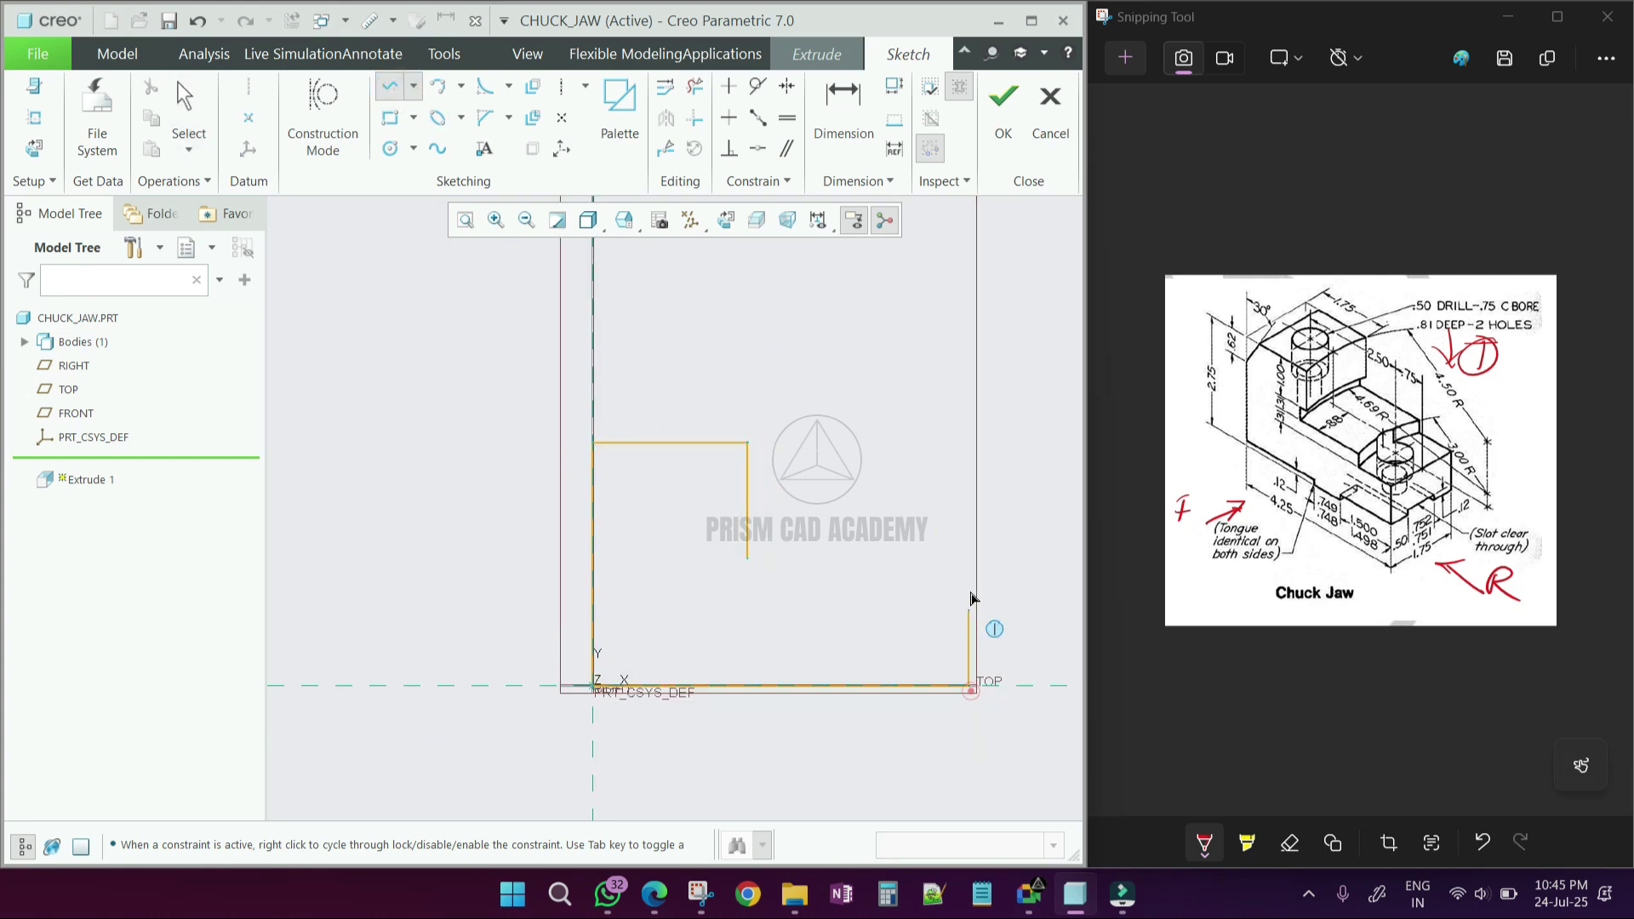
{"action": "left_click", "coordinate": [969, 559]}
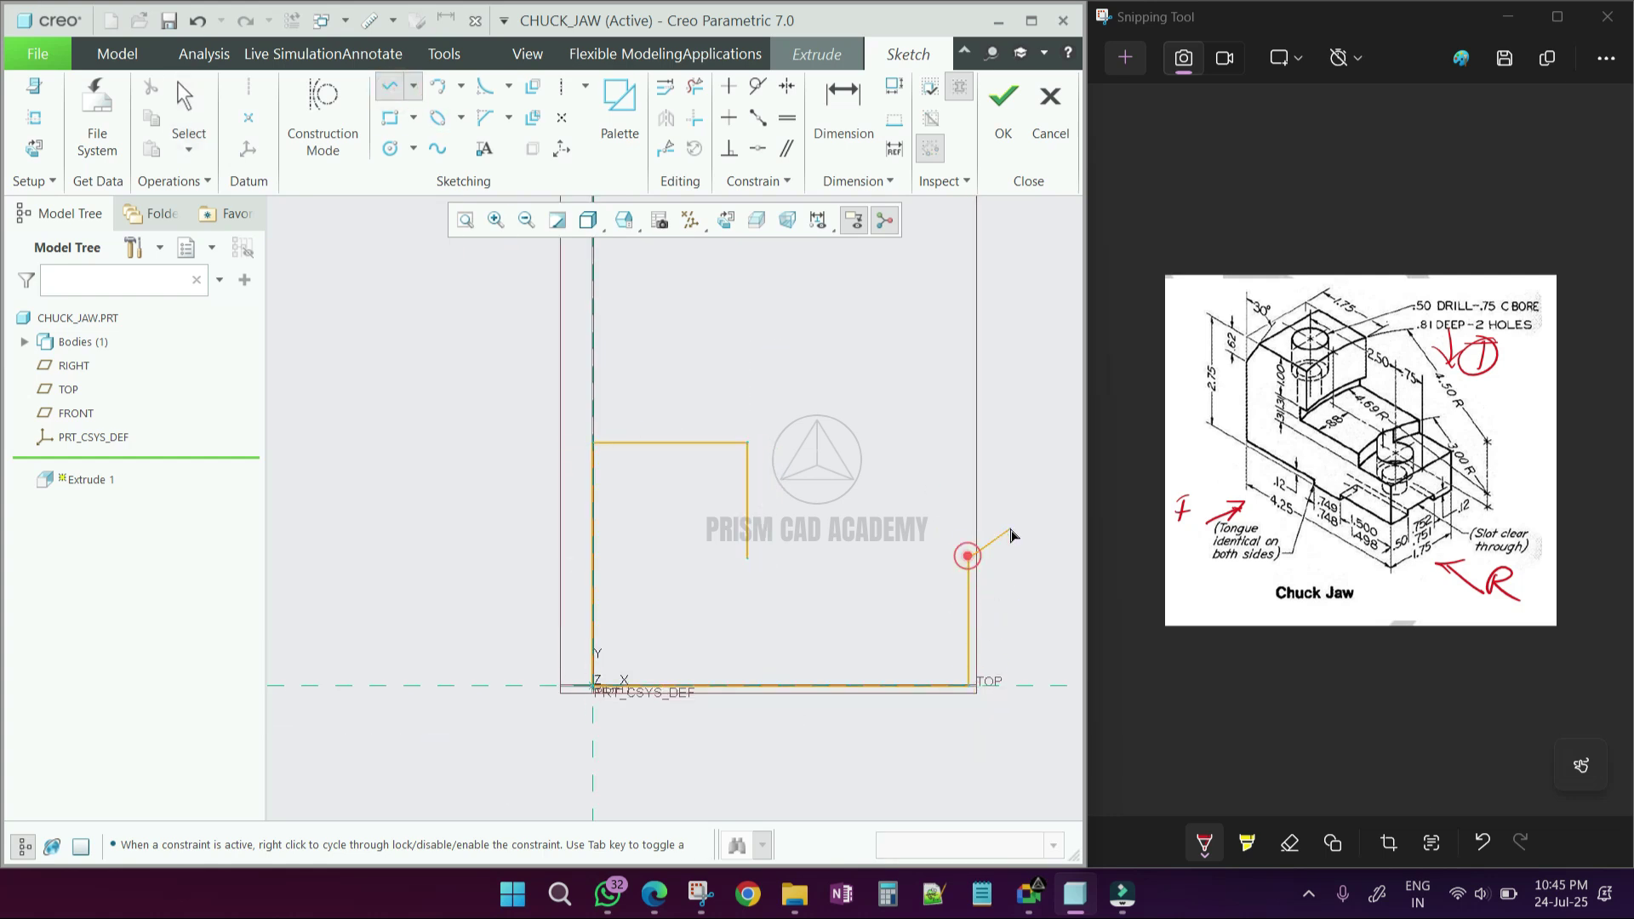
{"action": "left_click", "coordinate": [747, 558]}
{"action": "middle_click", "coordinate": [747, 559]}
{"action": "left_click", "coordinate": [991, 145]}
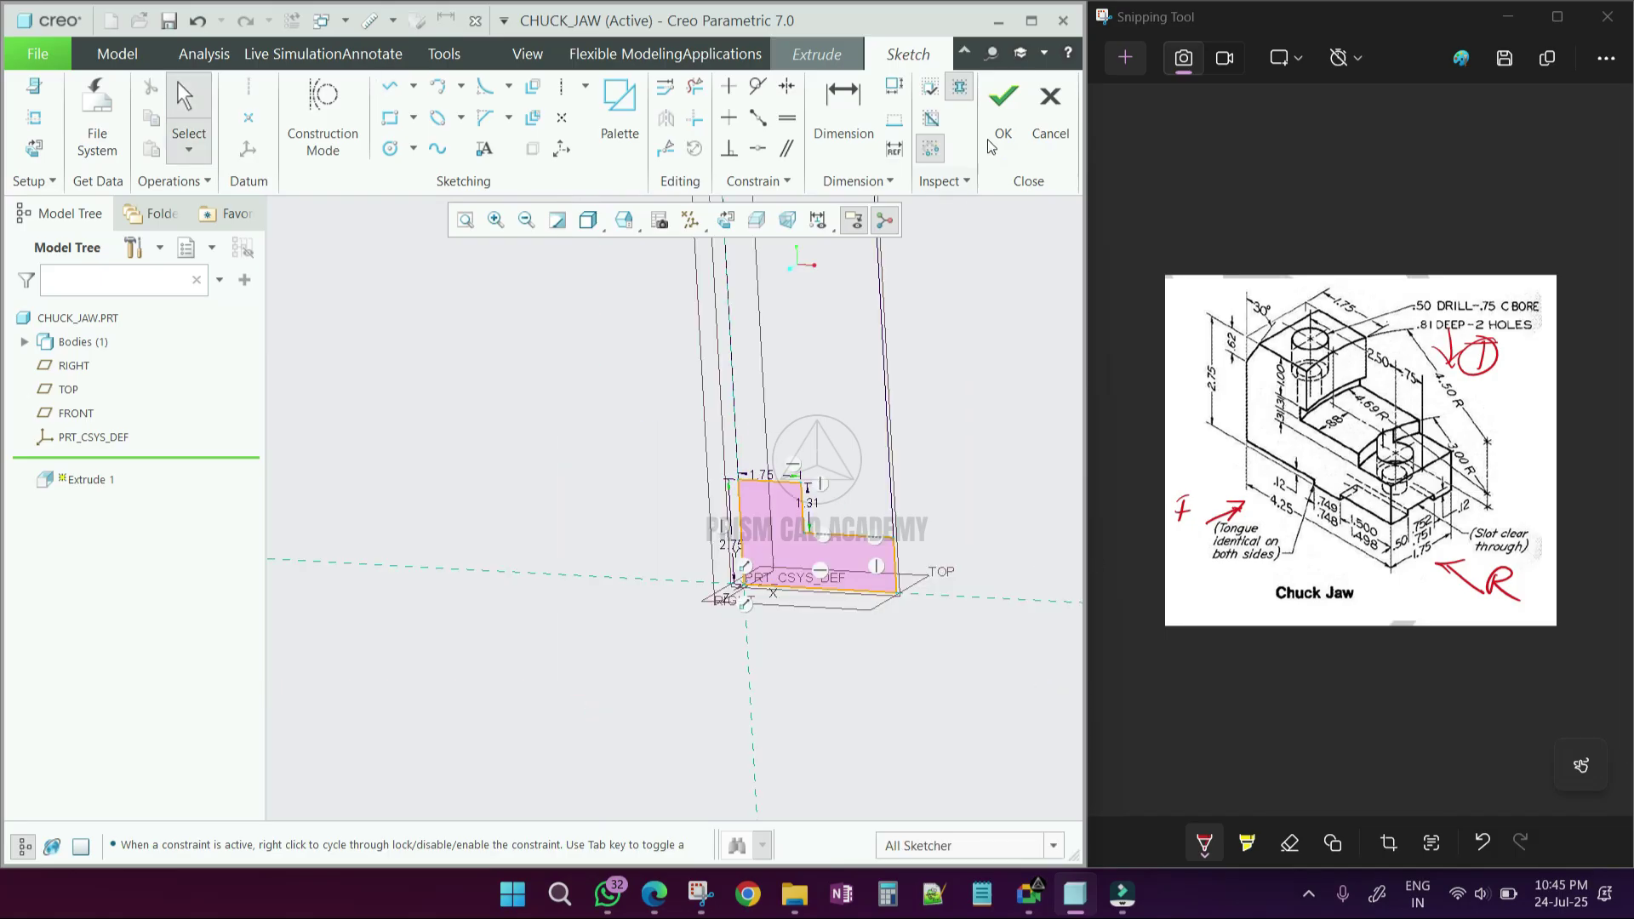
{"action": "left_click", "coordinate": [995, 136]}
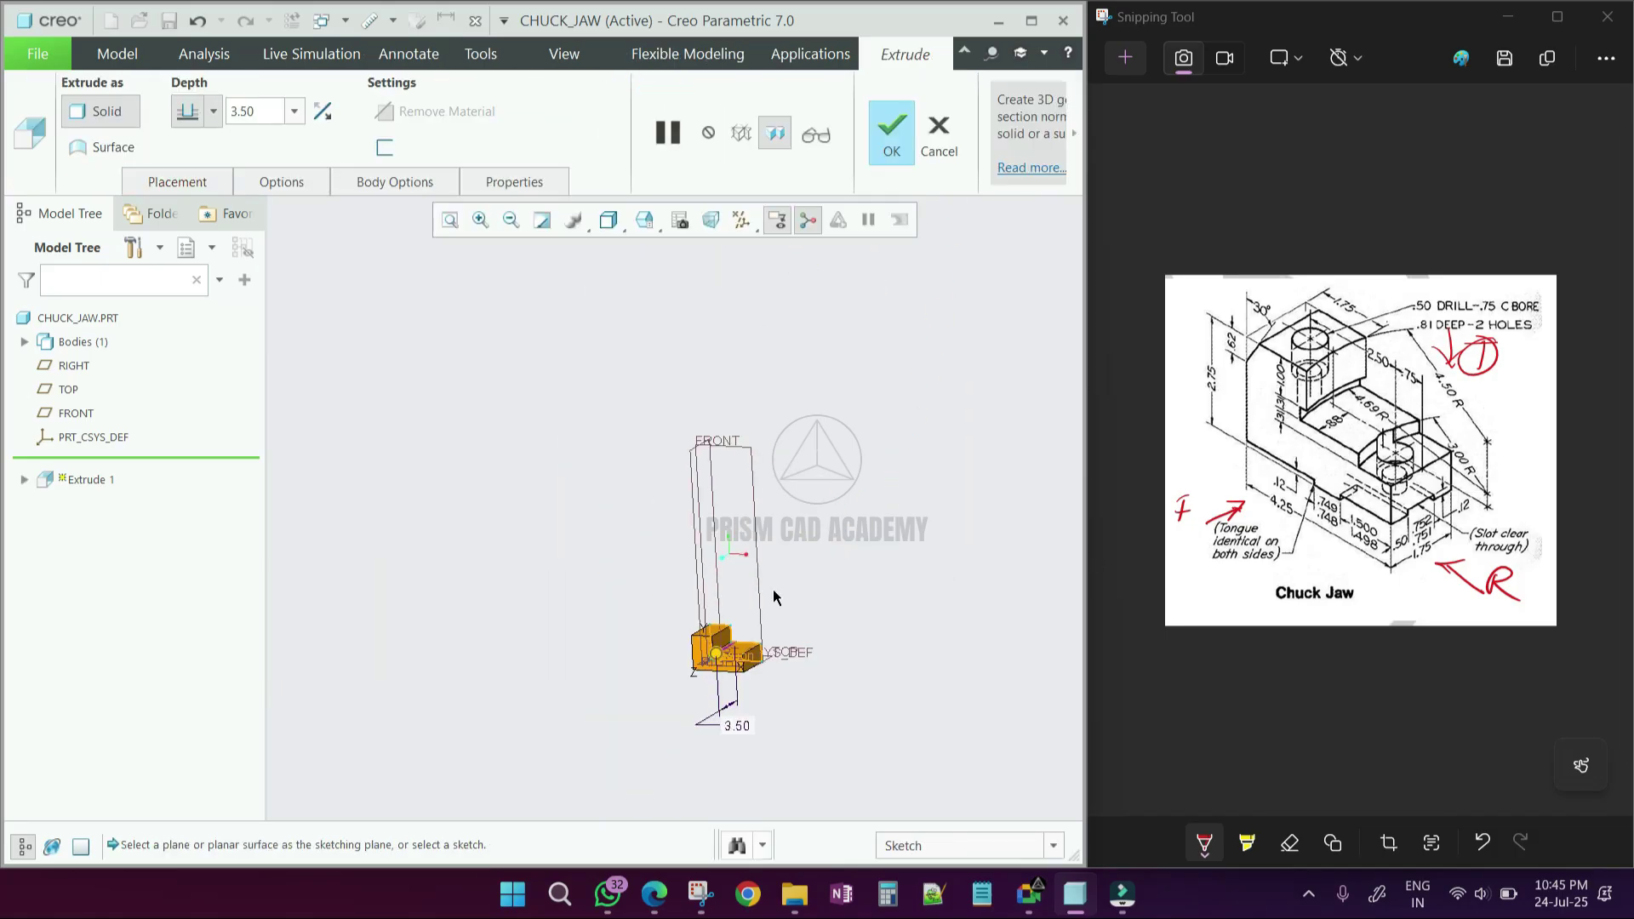
Extrude the L-shaped profile as a solid symmetrically about the sketch plane with a depth of 1.75
{"action": "middle_click_drag", "start_coordinate": [769, 601], "coordinate": [513, 416]}
{"action": "scroll", "coordinate": [513, 417], "scroll_direction": "up", "scroll_amount": 3}
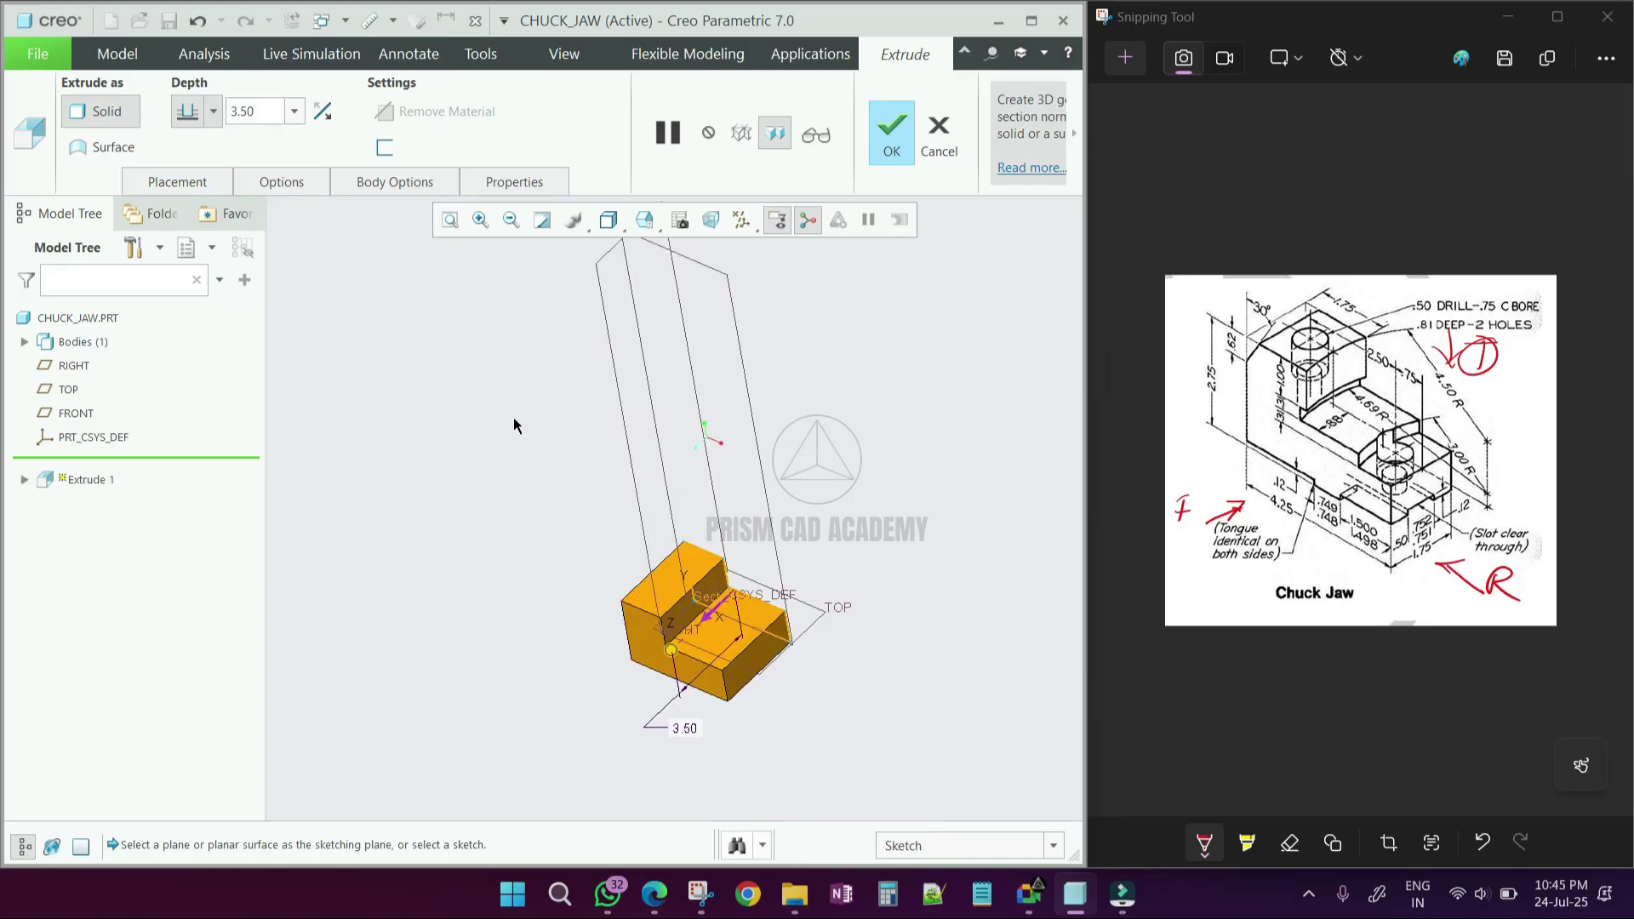
{"action": "left_click", "coordinate": [213, 111]}
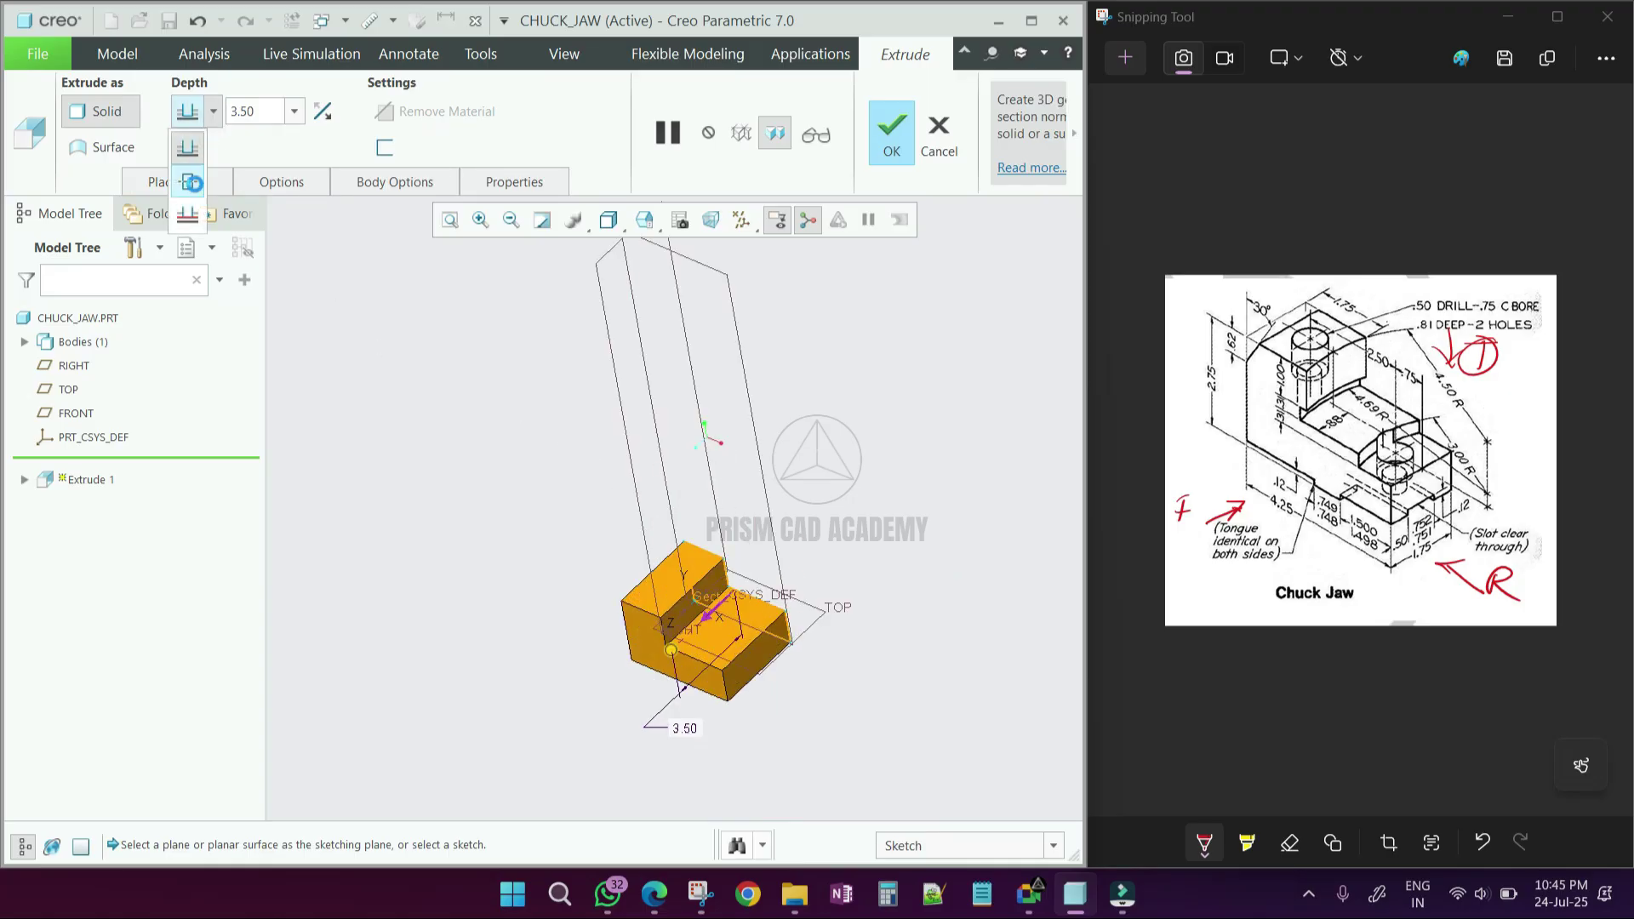
{"action": "left_click", "coordinate": [187, 174]}
{"action": "mouse_move", "coordinate": [789, 589]}
{"action": "middle_mouse_down"}
{"action": "mouse_move", "coordinate": [776, 646]}
{"action": "mouse_move", "coordinate": [794, 587]}
{"action": "mouse_move", "coordinate": [779, 600]}
{"action": "middle_mouse_up"}
{"action": "double_click", "coordinate": [260, 106]}
{"action": "type", "text": "1."}
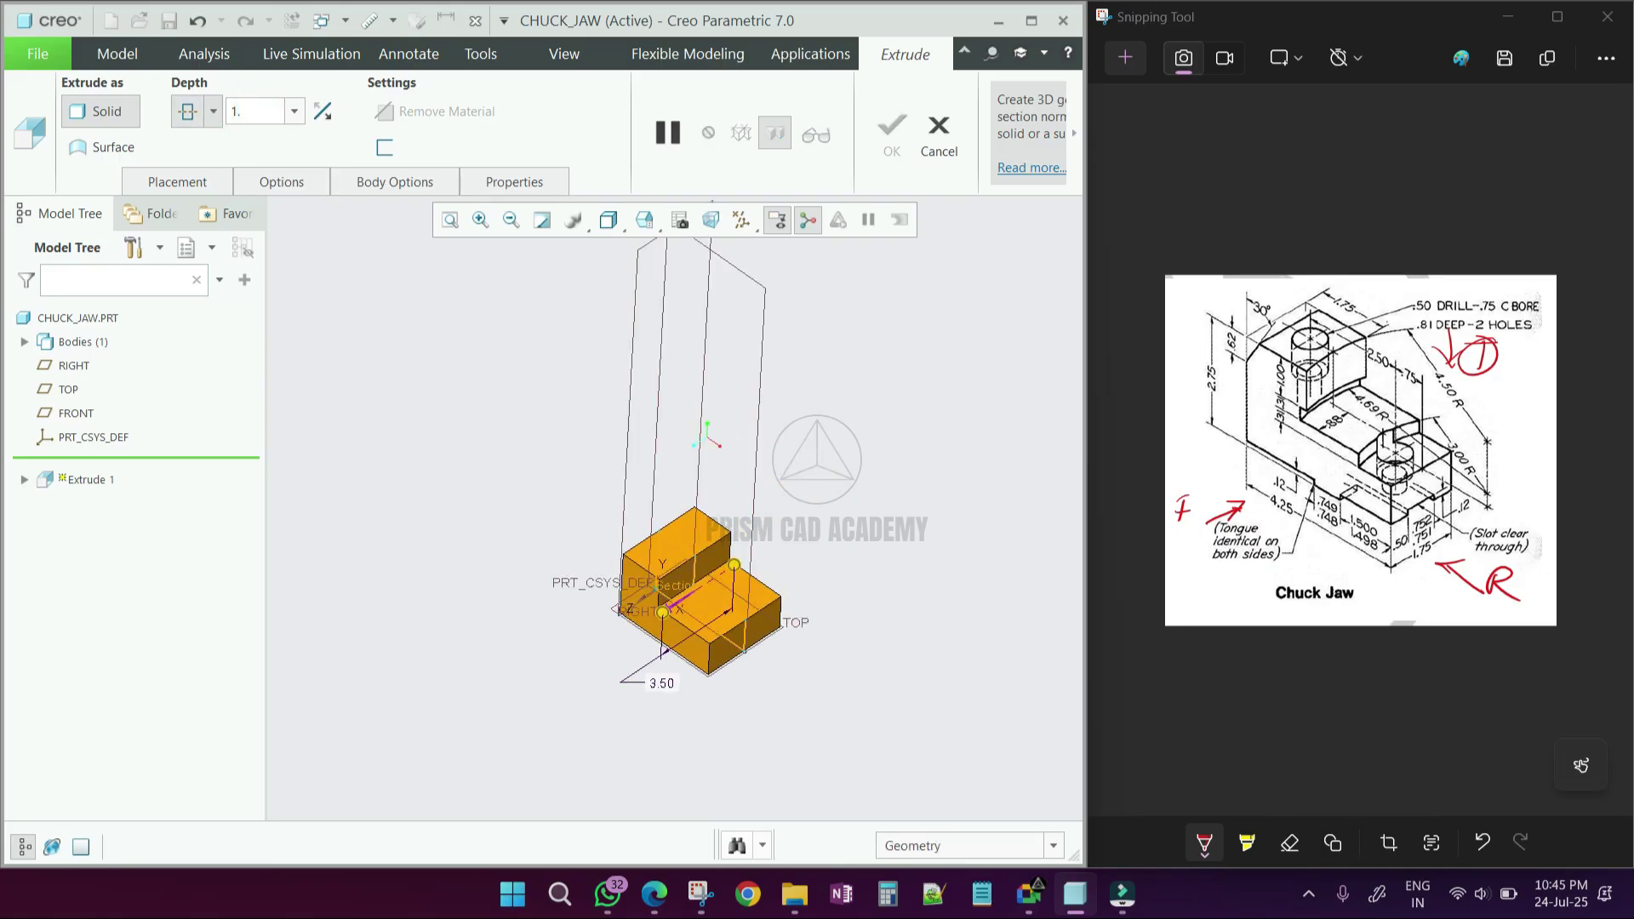
{"action": "type", "text": "75"}
{"action": "key", "text": "Return"}
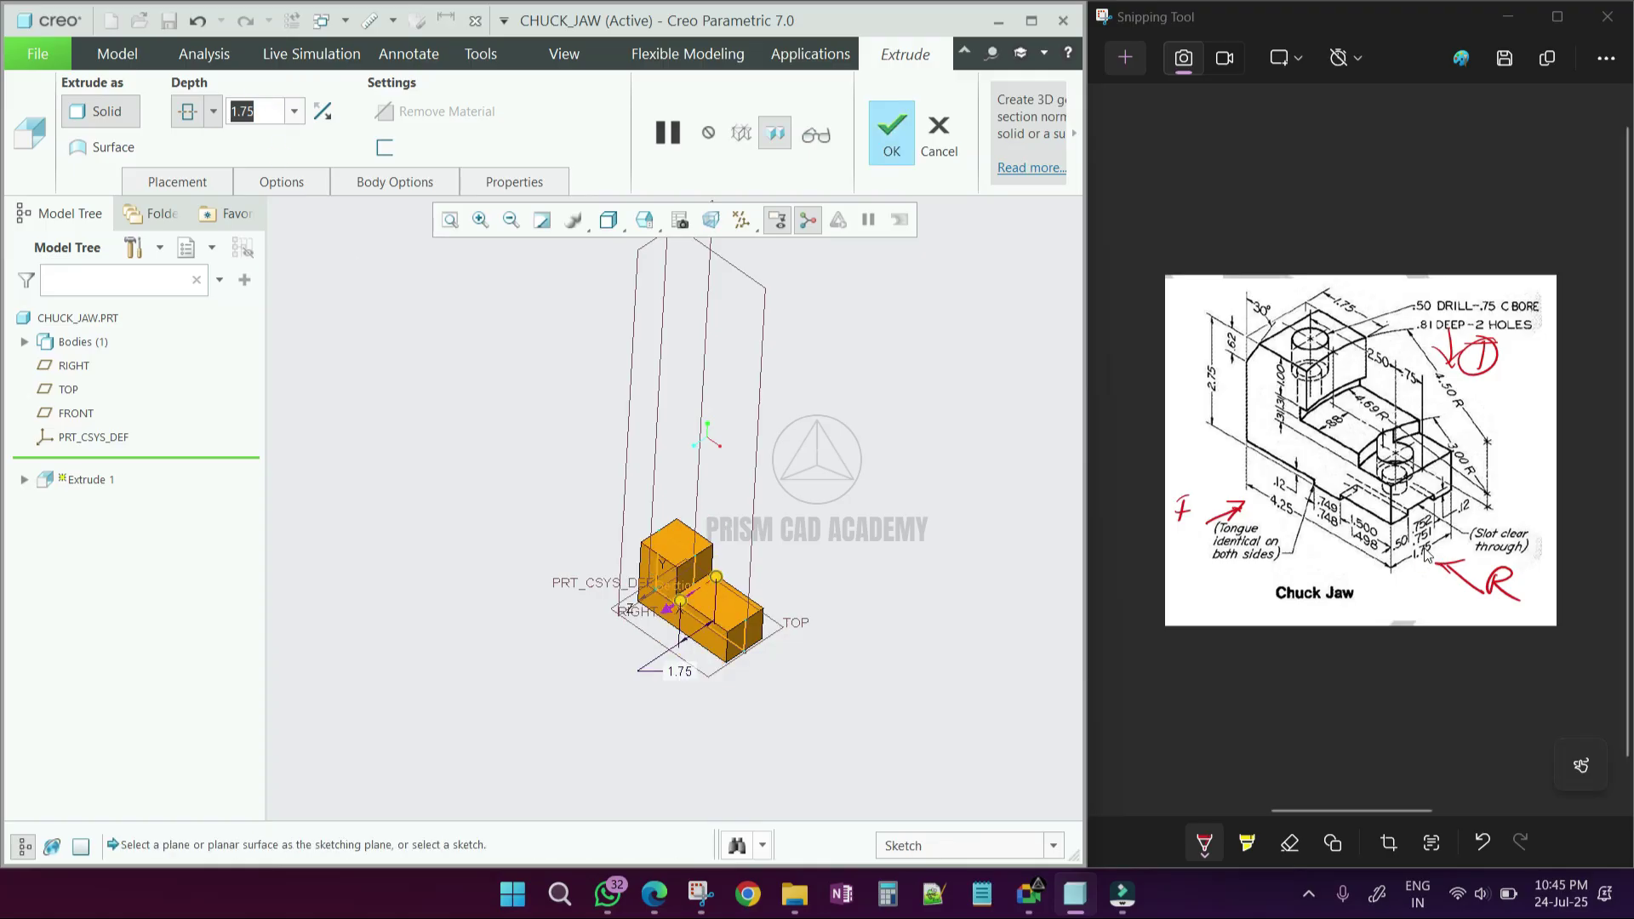
{"action": "left_click", "coordinate": [879, 157]}
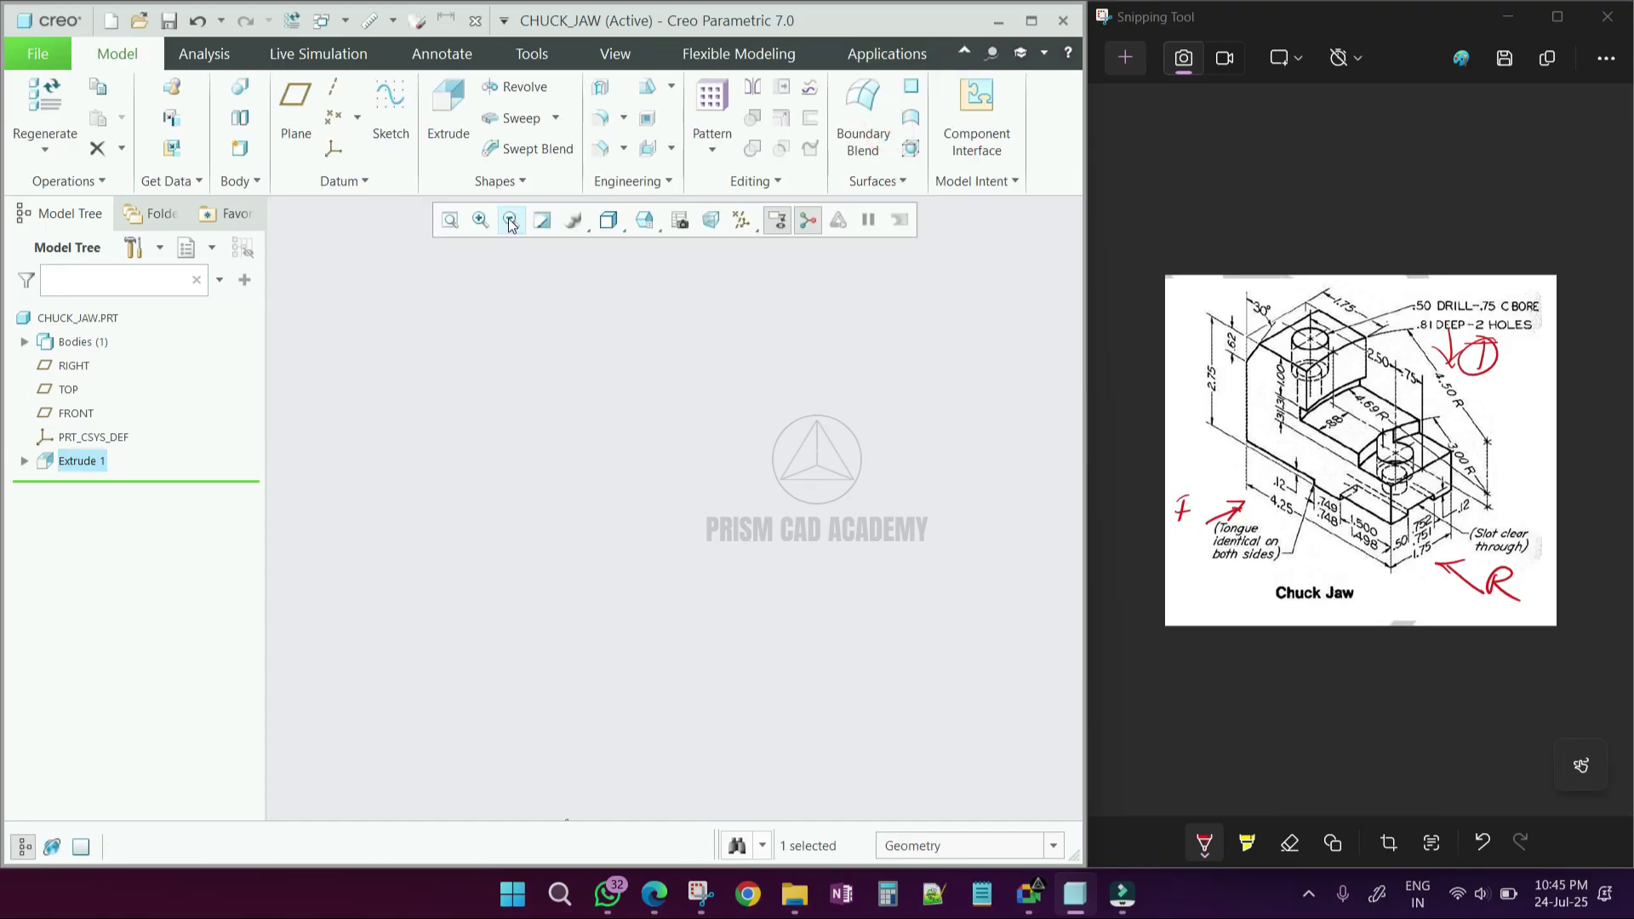
Start a new extrude sketch on the upper face of the lower step and orient the view to the sketch plane
{"action": "left_click", "coordinate": [449, 222]}
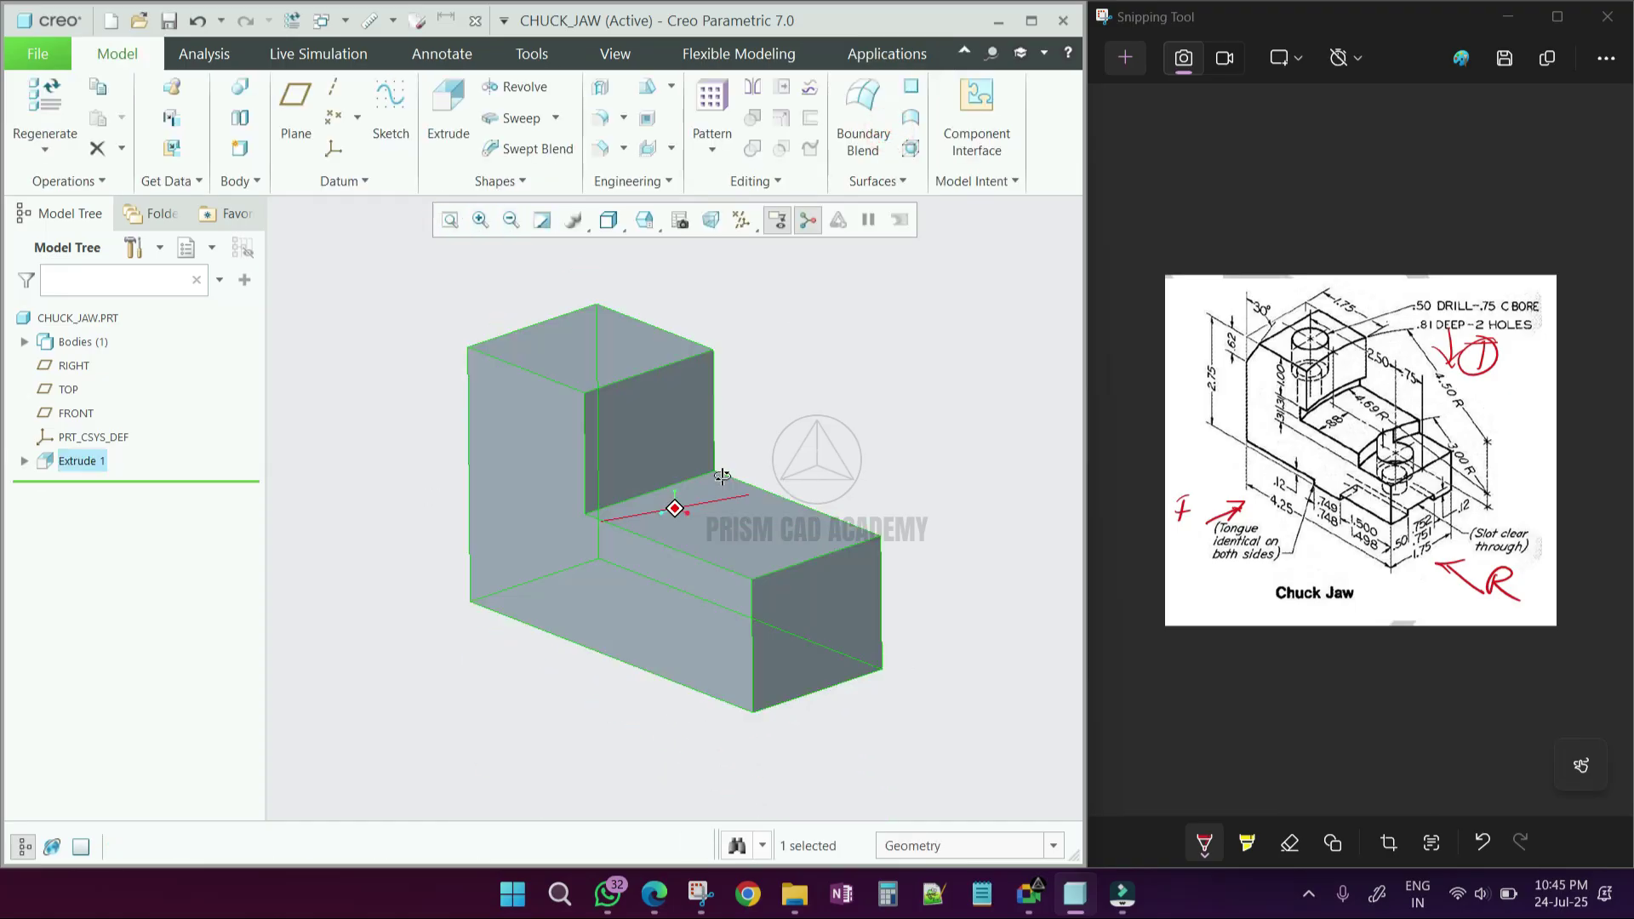
{"action": "left_click", "coordinate": [927, 361]}
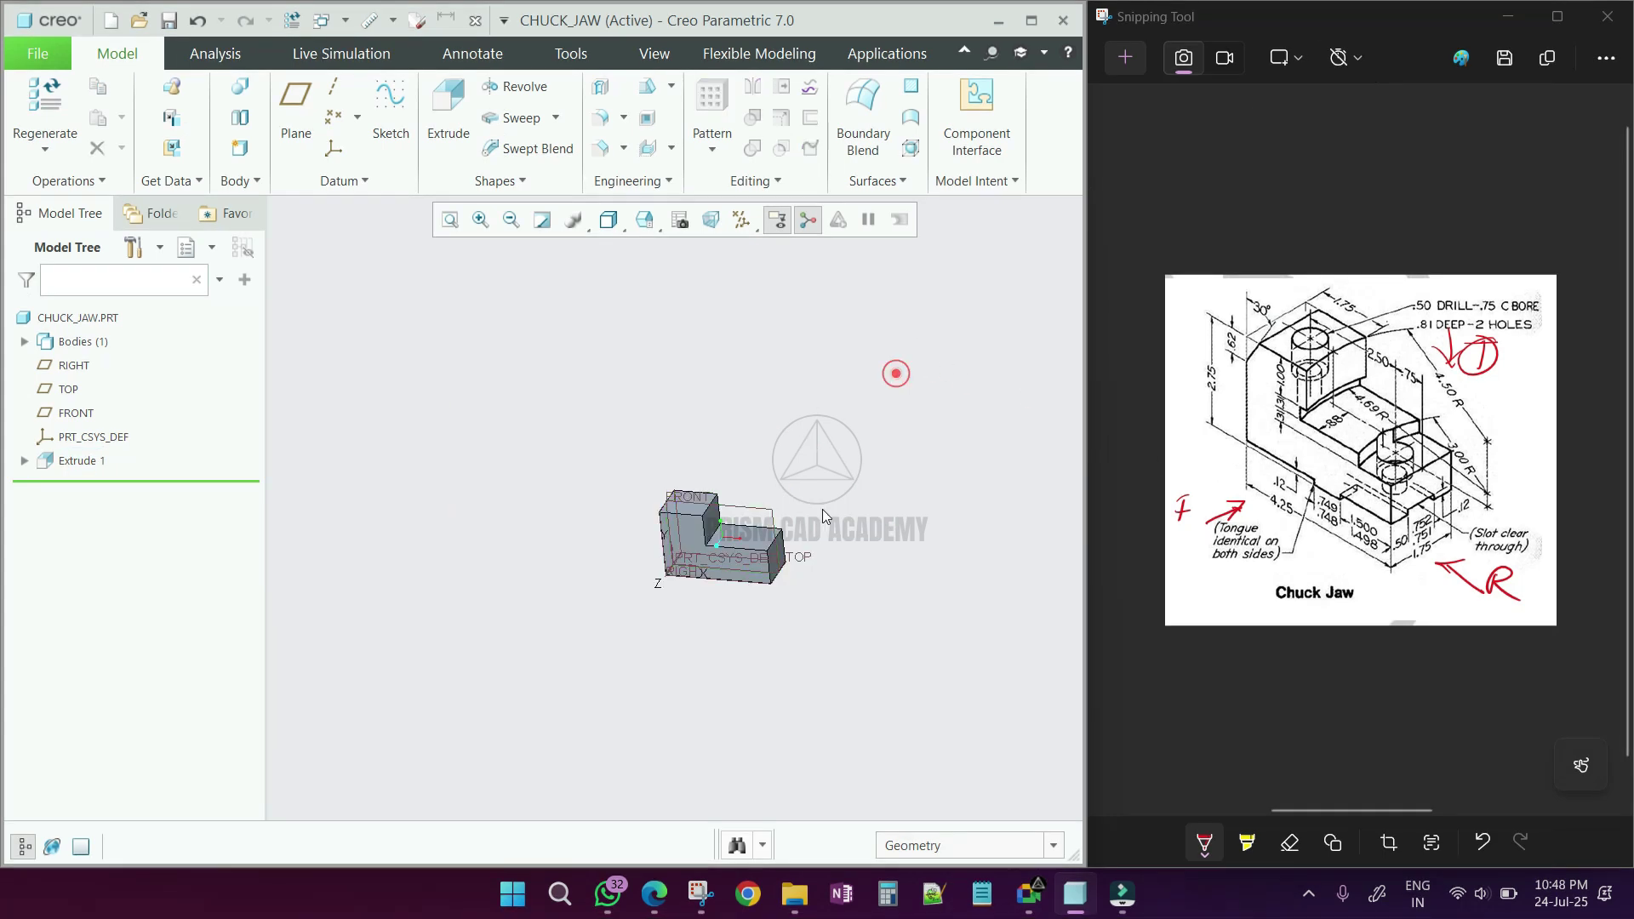
{"action": "scroll", "coordinate": [717, 529], "scroll_direction": "down", "scroll_amount": 3}
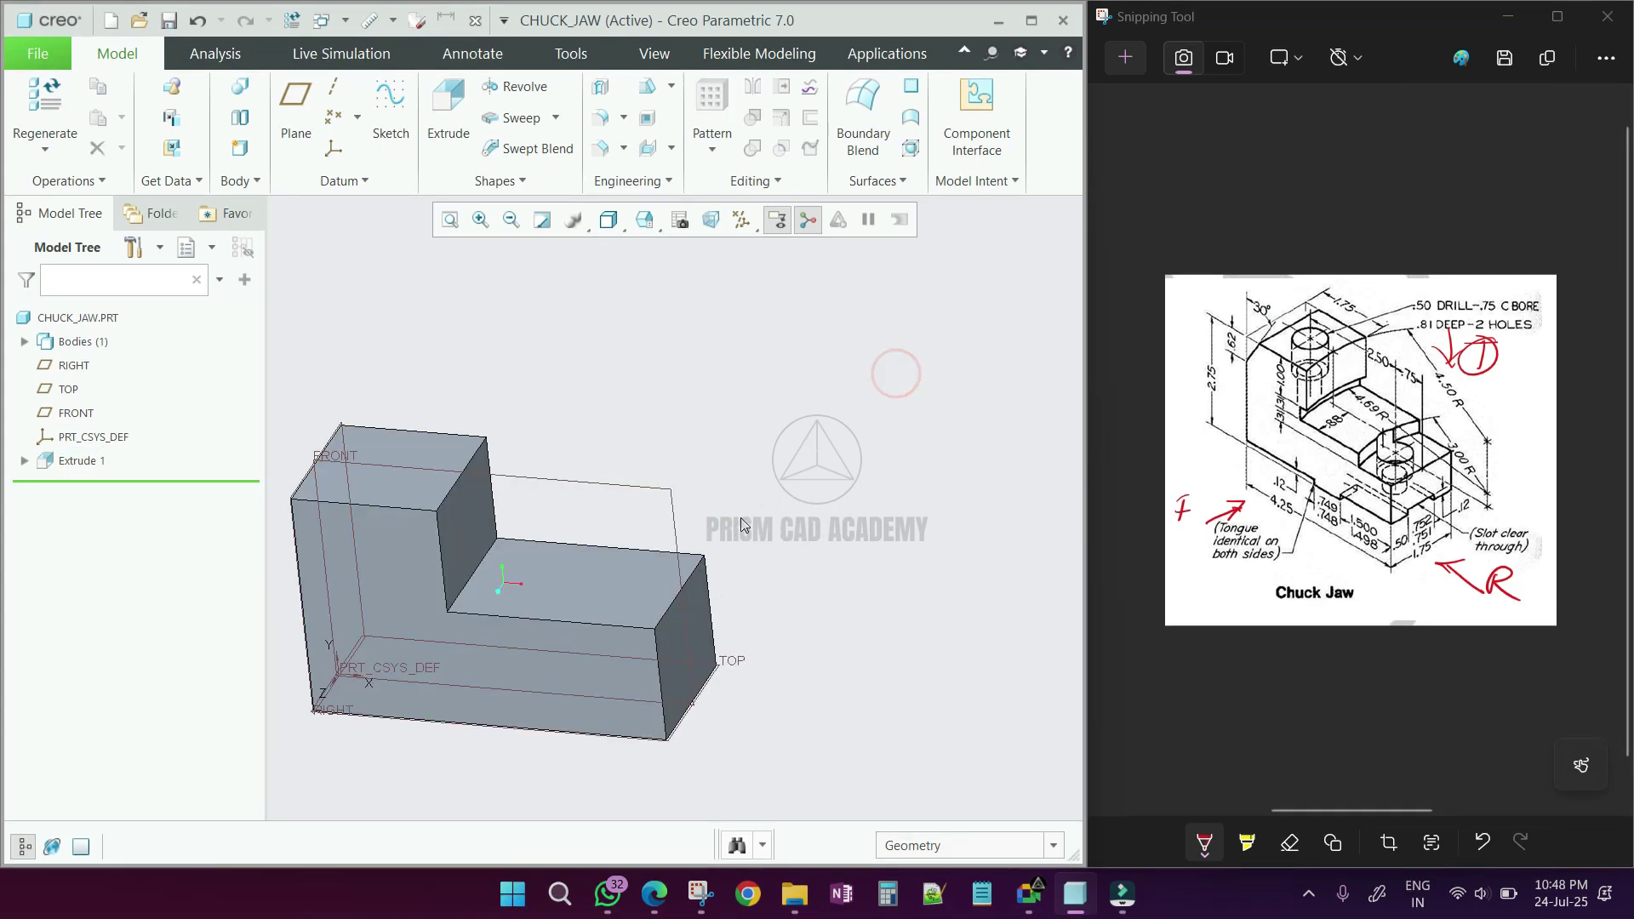
{"action": "scroll", "coordinate": [717, 528], "scroll_direction": "up", "scroll_amount": 3}
{"action": "middle_click_drag", "start_coordinate": [718, 528], "coordinate": [693, 557]}
{"action": "left_click", "coordinate": [694, 559]}
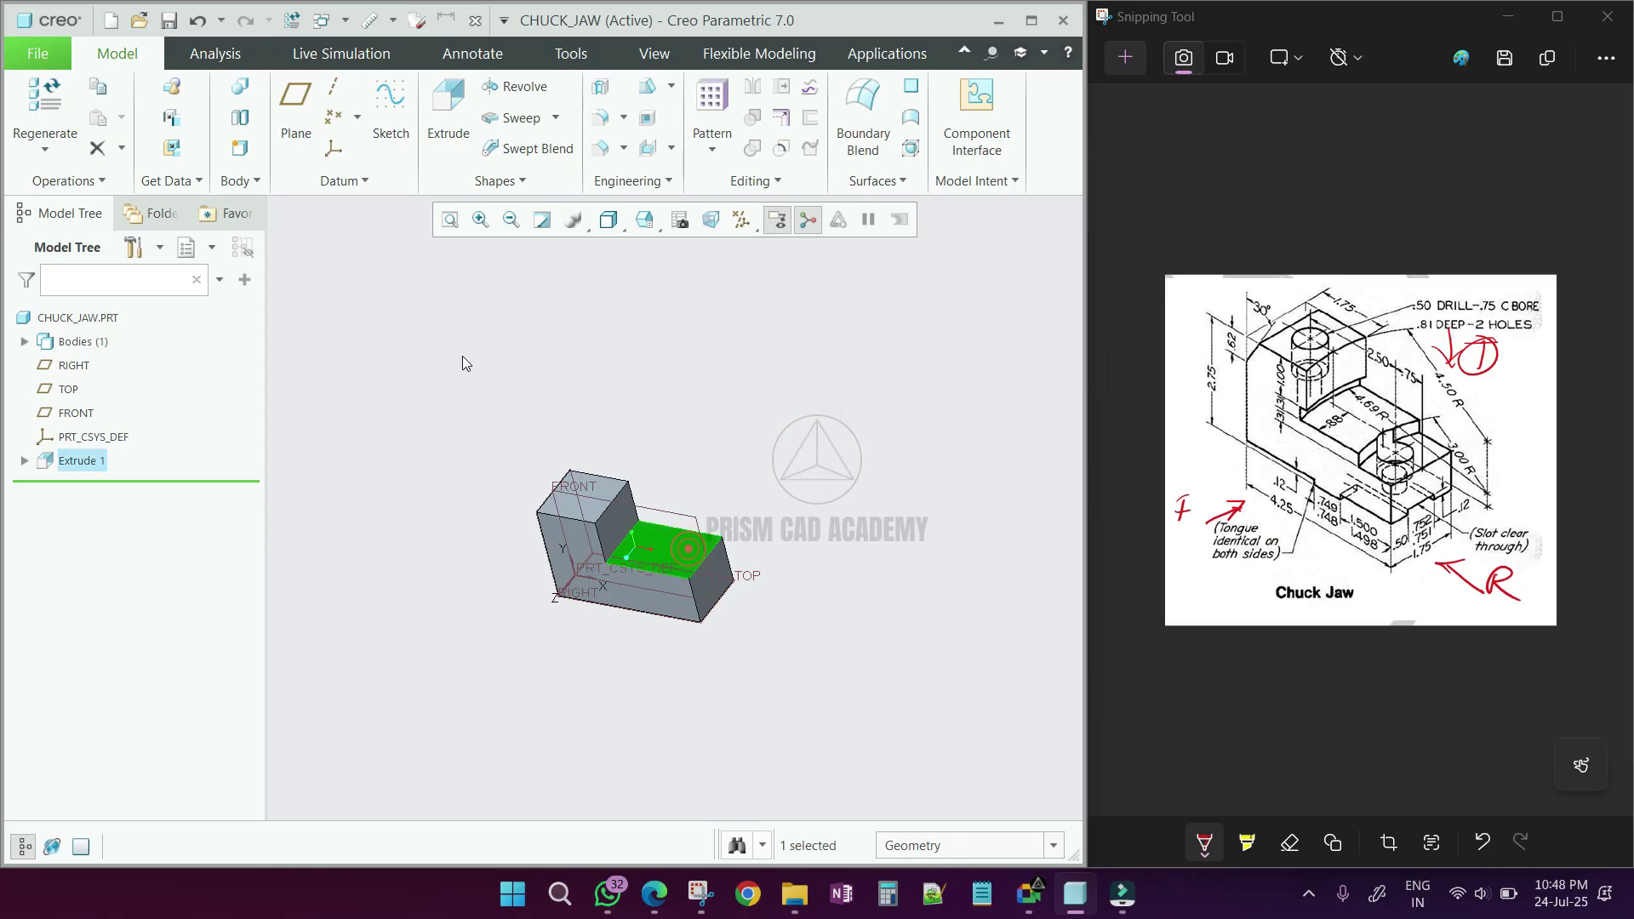
{"action": "left_click", "coordinate": [448, 104]}
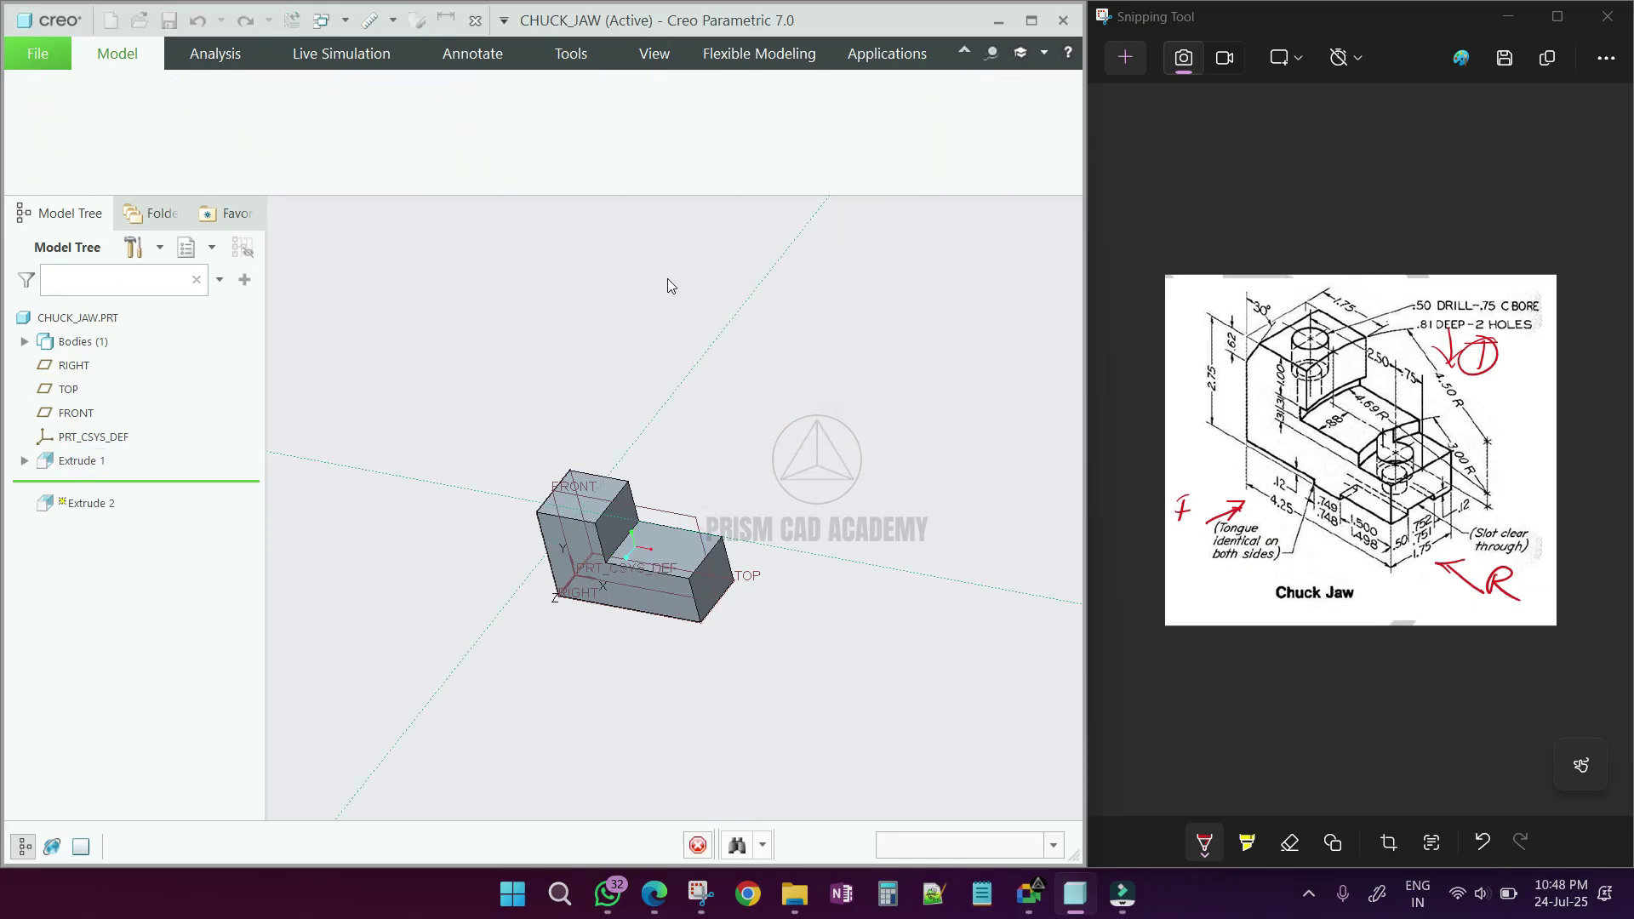
{"action": "left_click", "coordinate": [757, 219]}
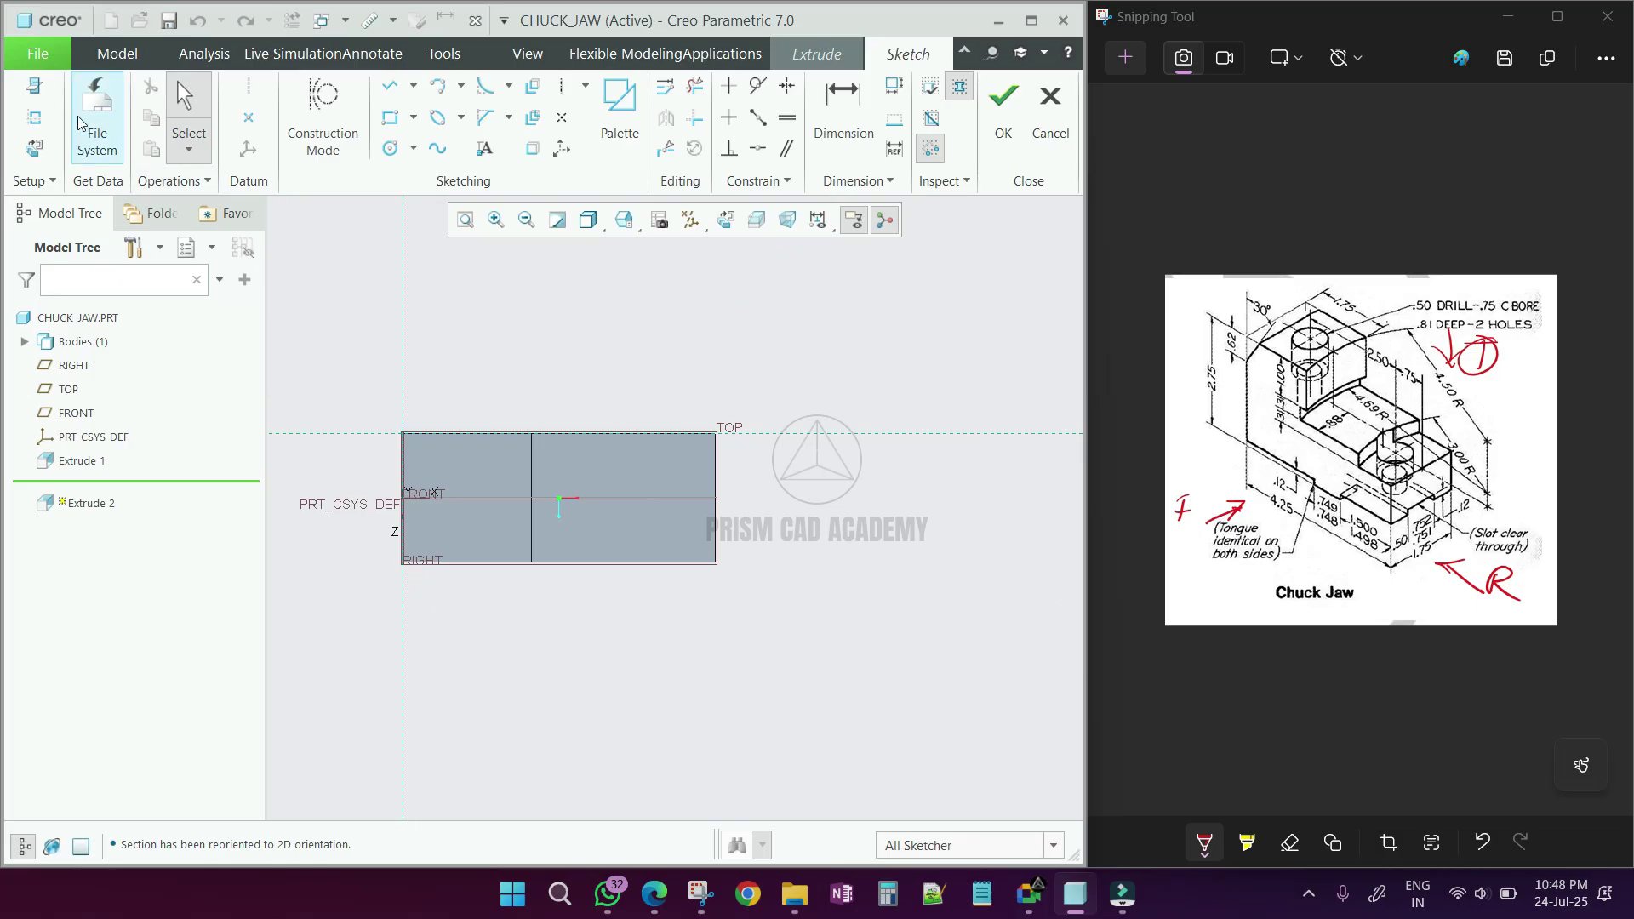
Add the FRONT datum plane as a reference for the sketch
{"action": "left_click", "coordinate": [34, 117]}
{"action": "left_click", "coordinate": [646, 497]}
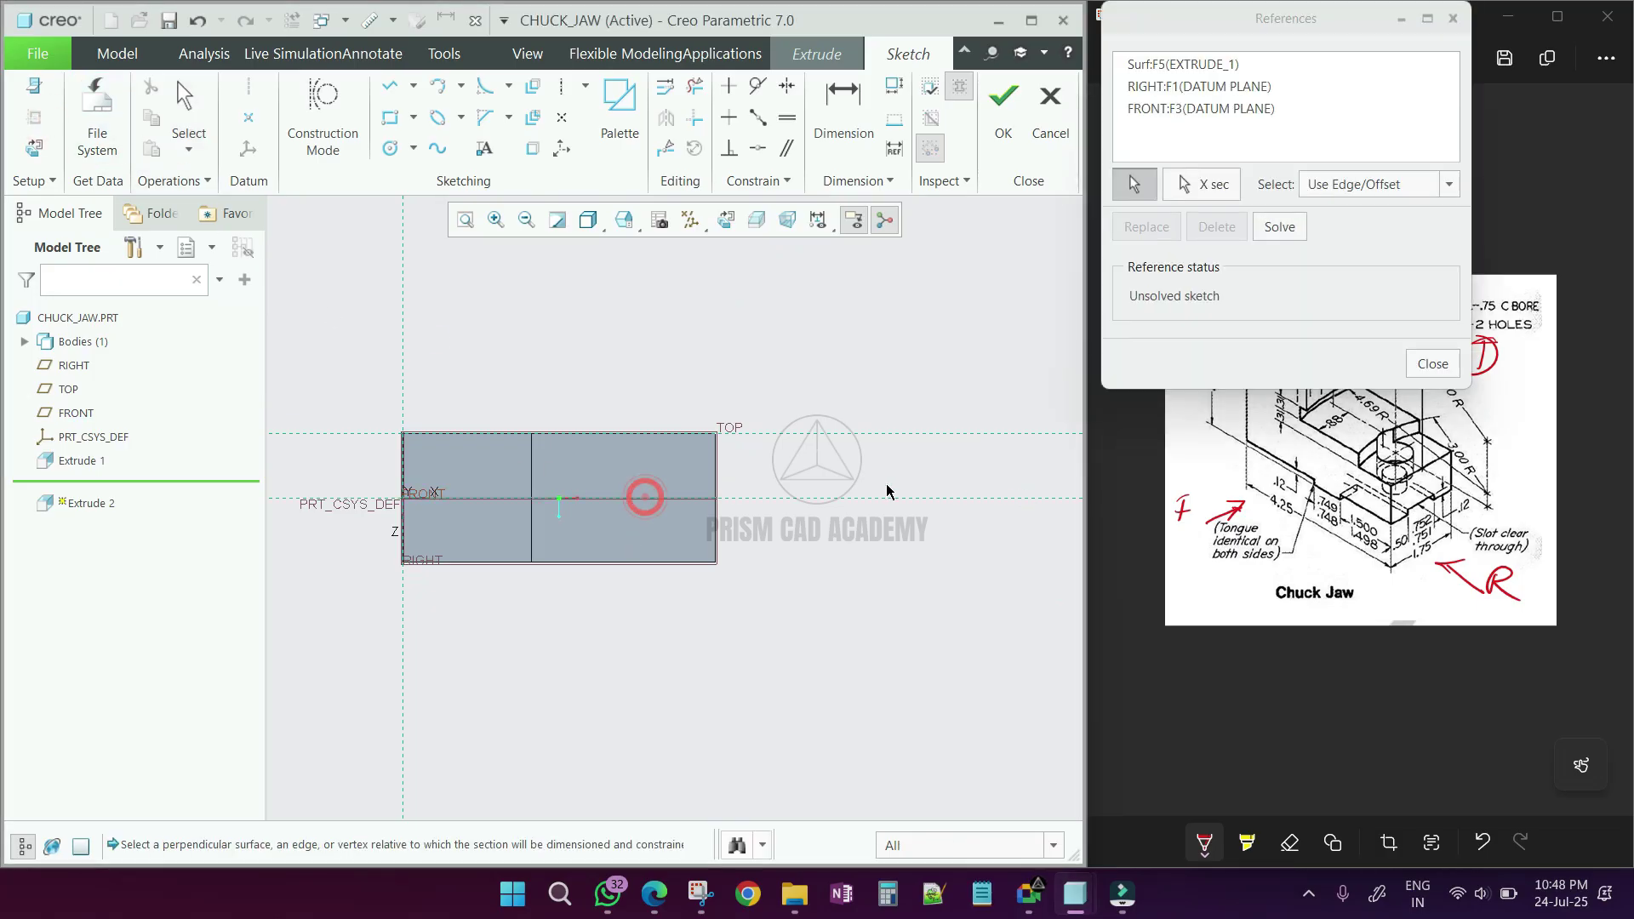
{"action": "middle_click", "coordinate": [810, 509]}
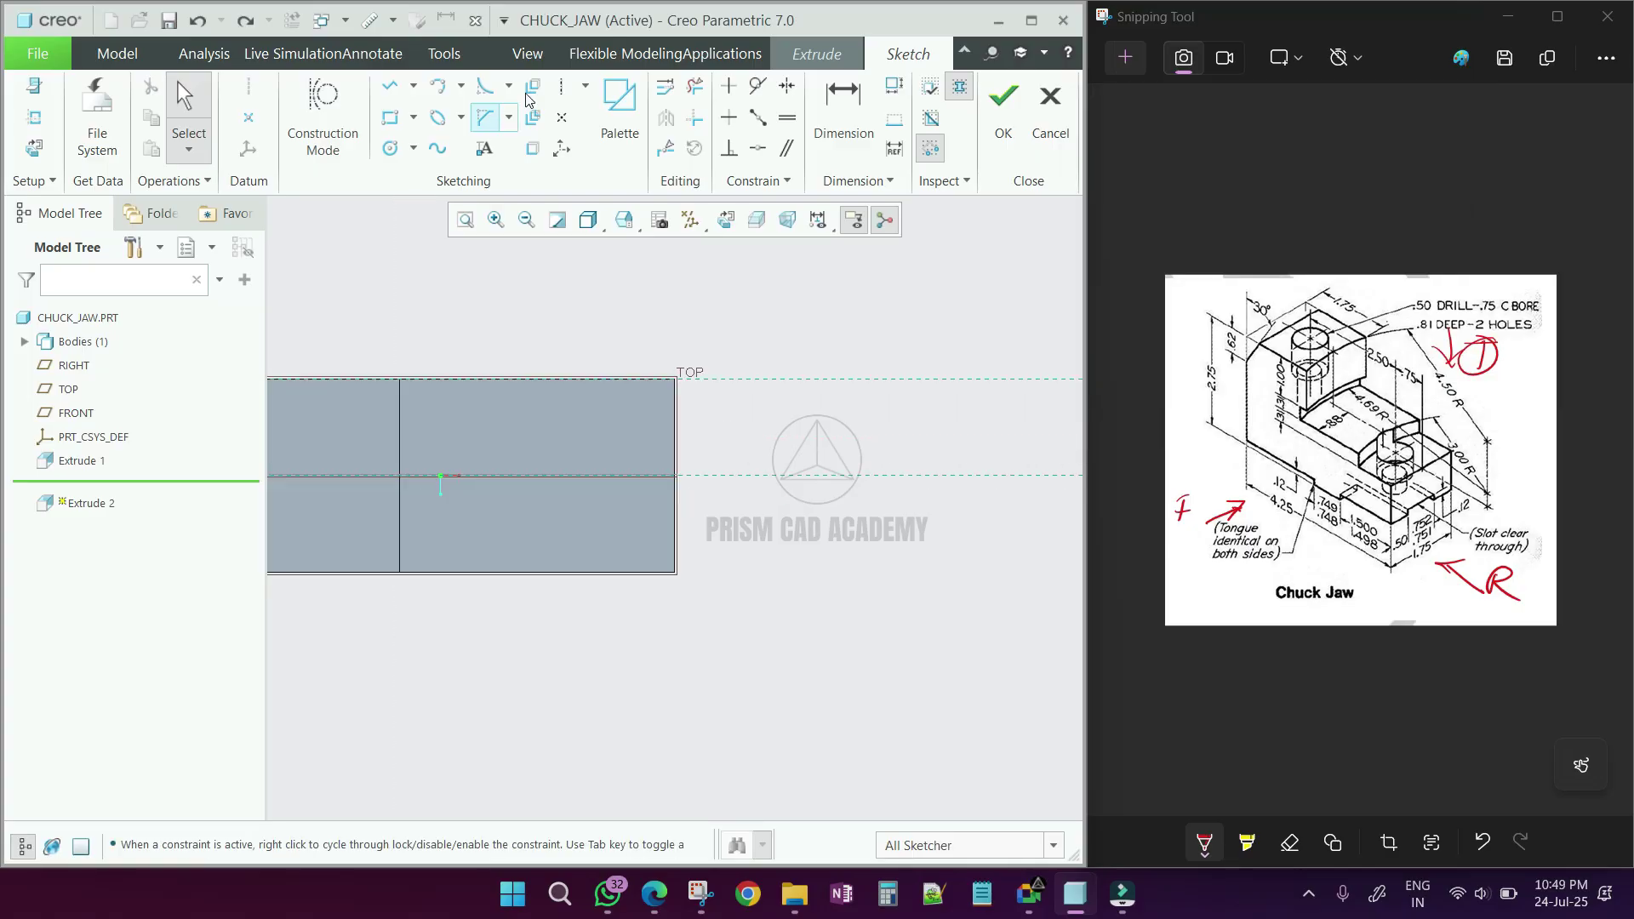
Draw a vertical centerline across the lower step, between the raised block and the free end
{"action": "left_click", "coordinate": [560, 85]}
{"action": "left_click", "coordinate": [577, 470]}
{"action": "left_click", "coordinate": [561, 85]}
{"action": "left_click", "coordinate": [586, 484]}
{"action": "left_click", "coordinate": [587, 354]}
{"action": "middle_click", "coordinate": [587, 357]}
{"action": "scroll", "coordinate": [779, 534], "scroll_direction": "up", "scroll_amount": 2}
{"action": "scroll", "coordinate": [736, 529], "scroll_direction": "down", "scroll_amount": 2}
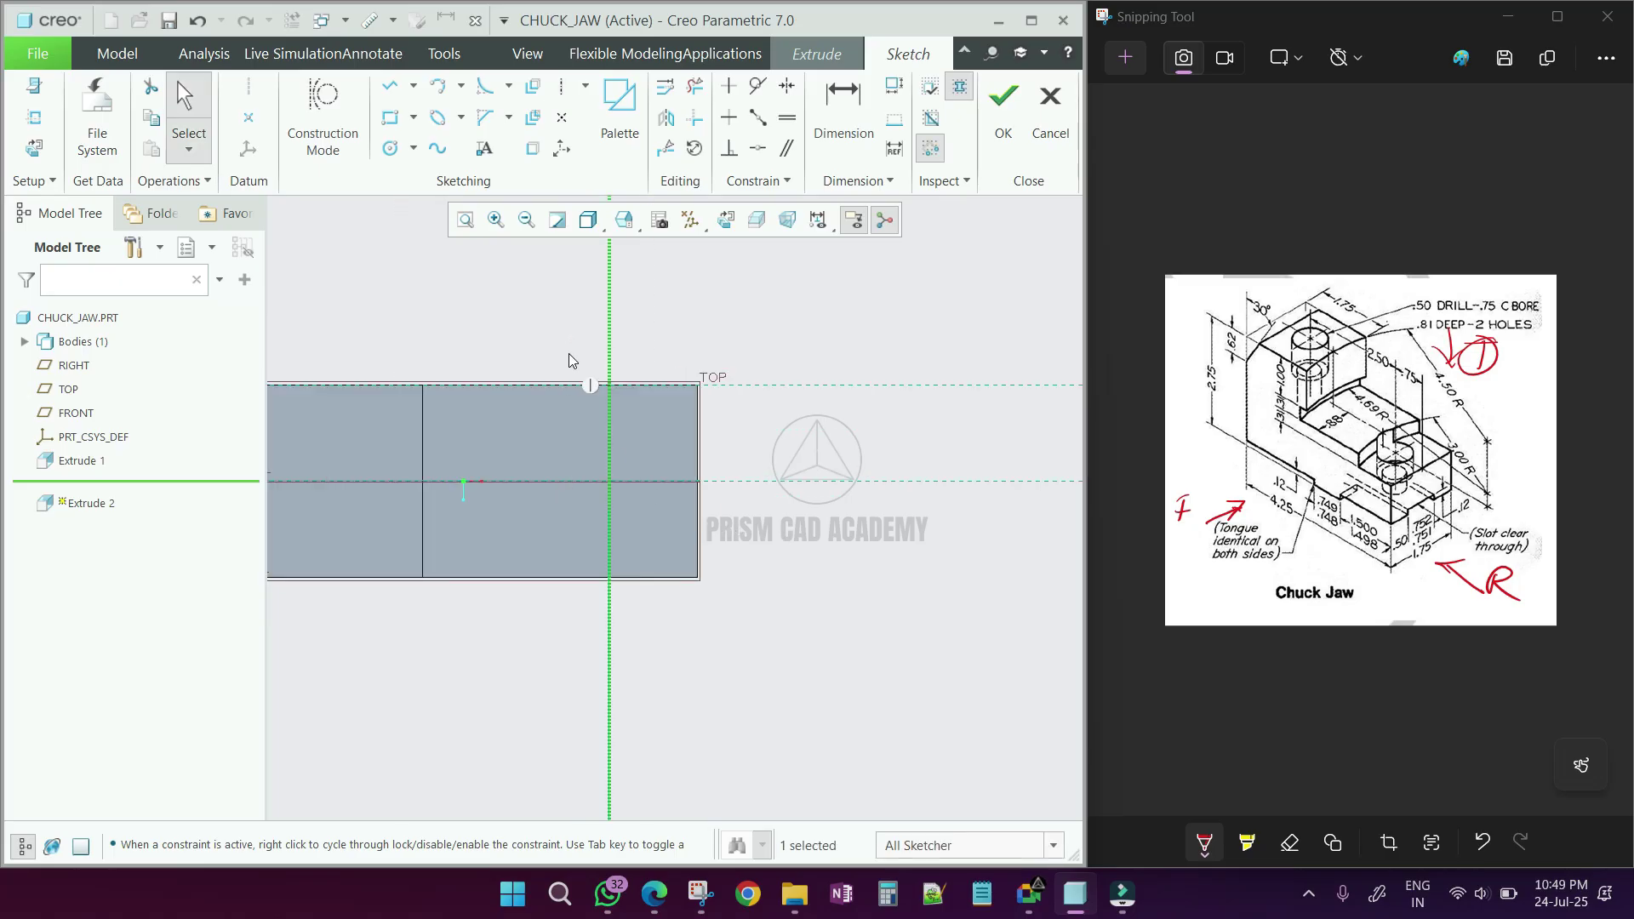
{"action": "scroll", "coordinate": [865, 537], "scroll_direction": "up", "scroll_amount": 2}
{"action": "scroll", "coordinate": [844, 521], "scroll_direction": "down", "scroll_amount": 2}
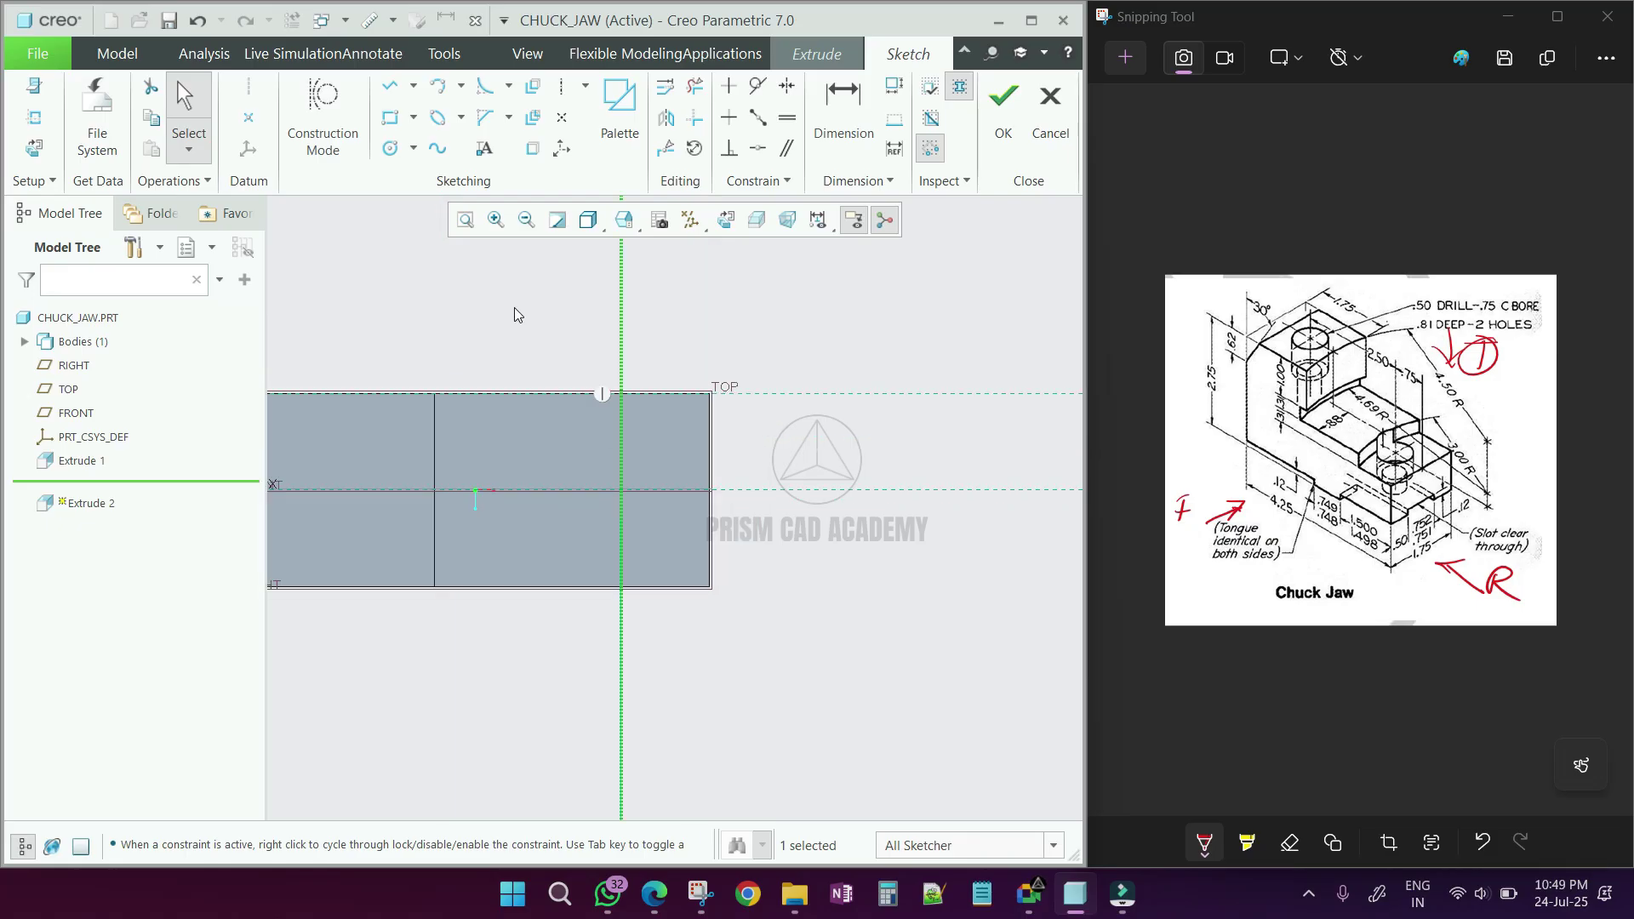
Place a point on the FRONT reference about 2.05 beyond the vertical centerline and draw a slanted centerline from the centerline's upper-edge intersection through it
{"action": "left_click", "coordinate": [564, 119]}
{"action": "left_click", "coordinate": [846, 489]}
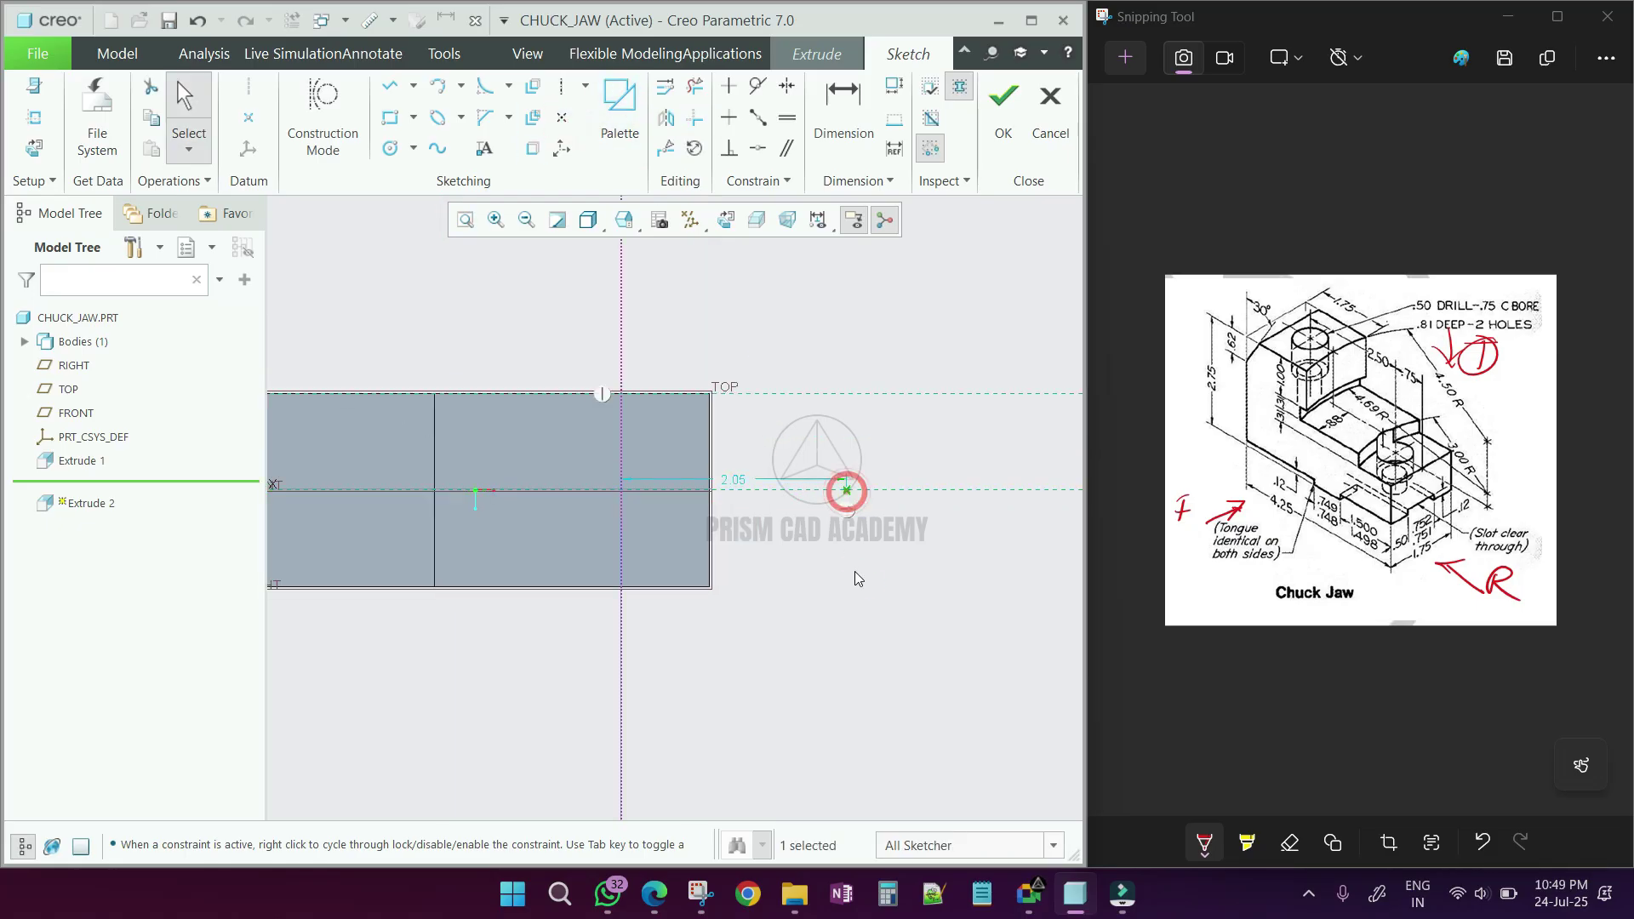
{"action": "left_click", "coordinate": [564, 91]}
{"action": "left_click", "coordinate": [621, 391]}
{"action": "left_click", "coordinate": [829, 488]}
{"action": "middle_click", "coordinate": [793, 646]}
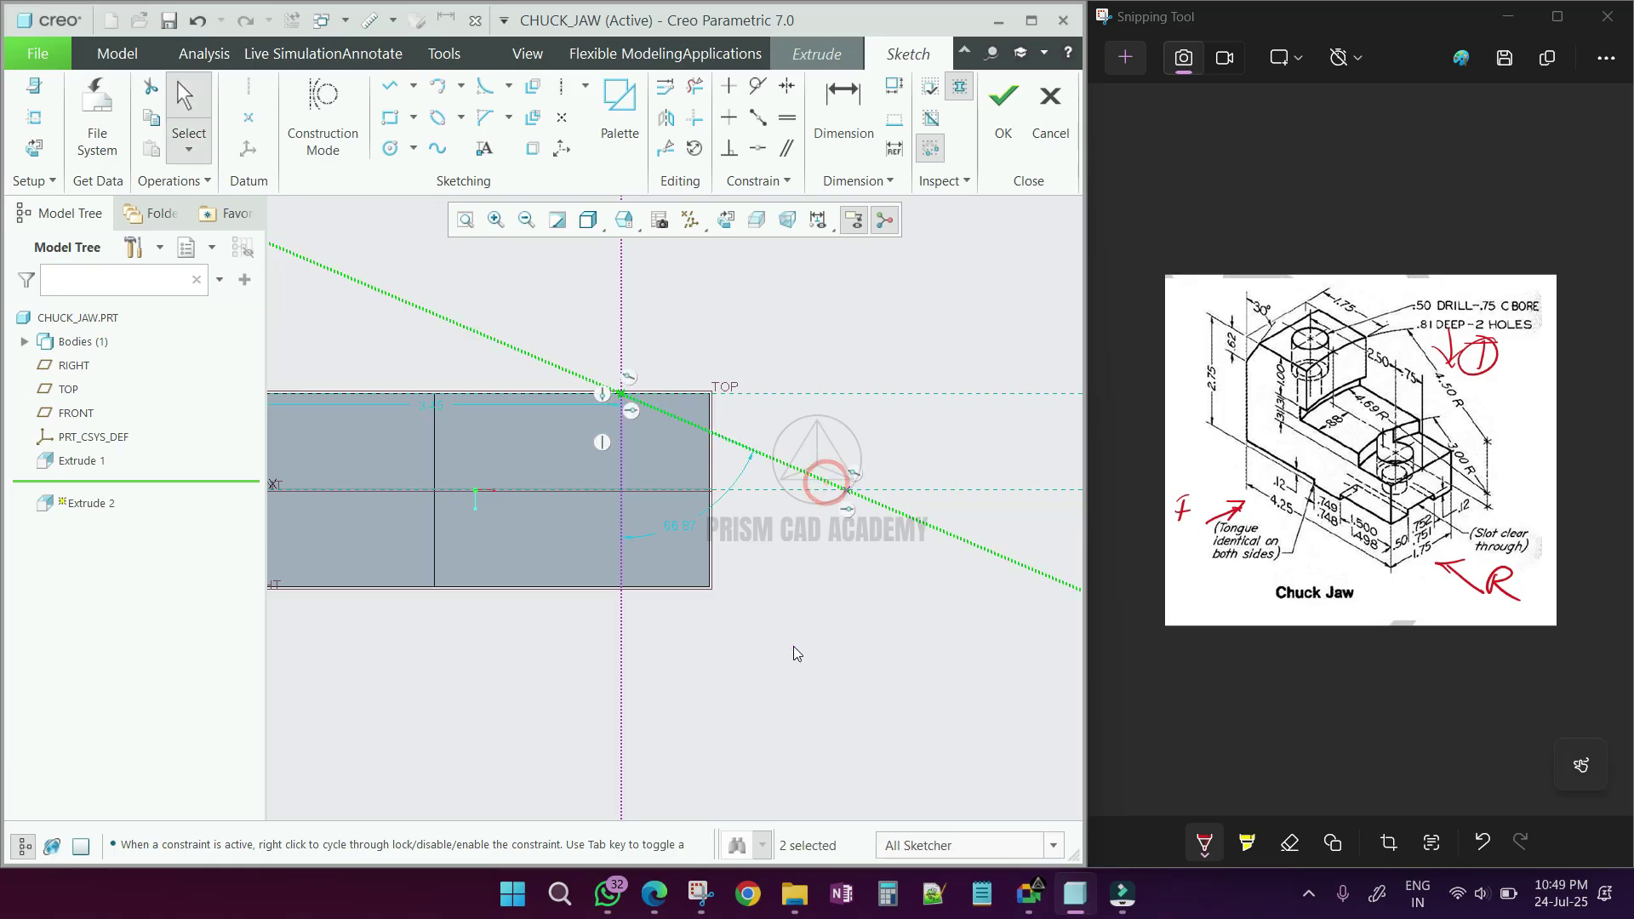
Dimension the distance from the centerlines' intersection at the upper edge to the point on the FRONT reference as 3
{"action": "scroll", "coordinate": [660, 420], "scroll_direction": "up", "scroll_amount": 2}
{"action": "scroll", "coordinate": [717, 519], "scroll_direction": "down", "scroll_amount": 2}
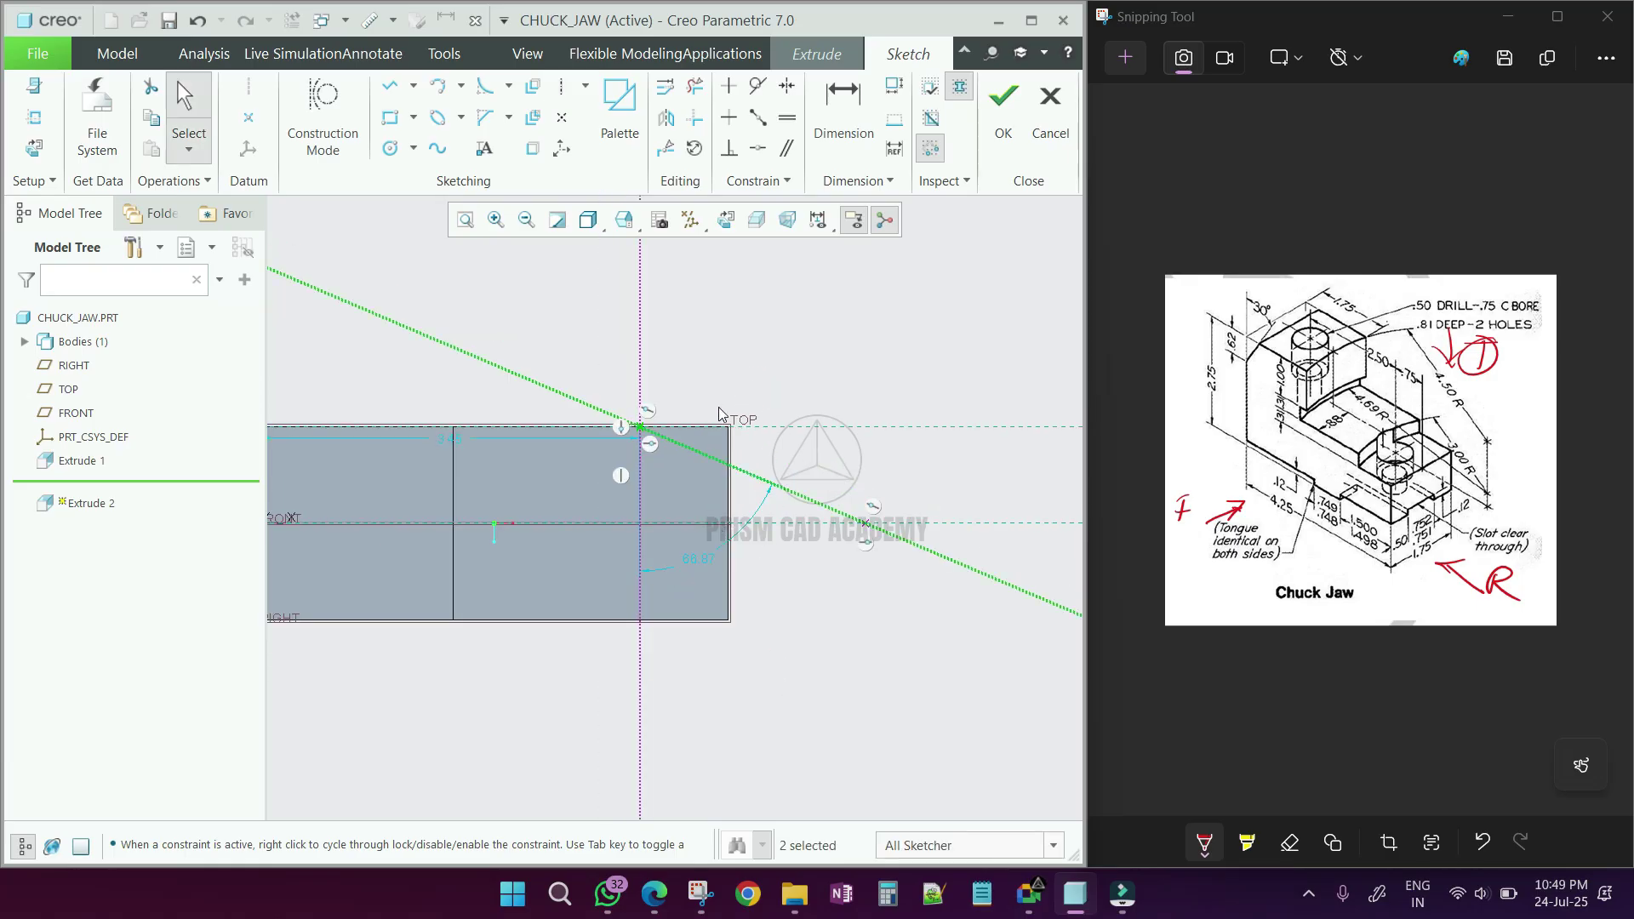
{"action": "left_click", "coordinate": [843, 115]}
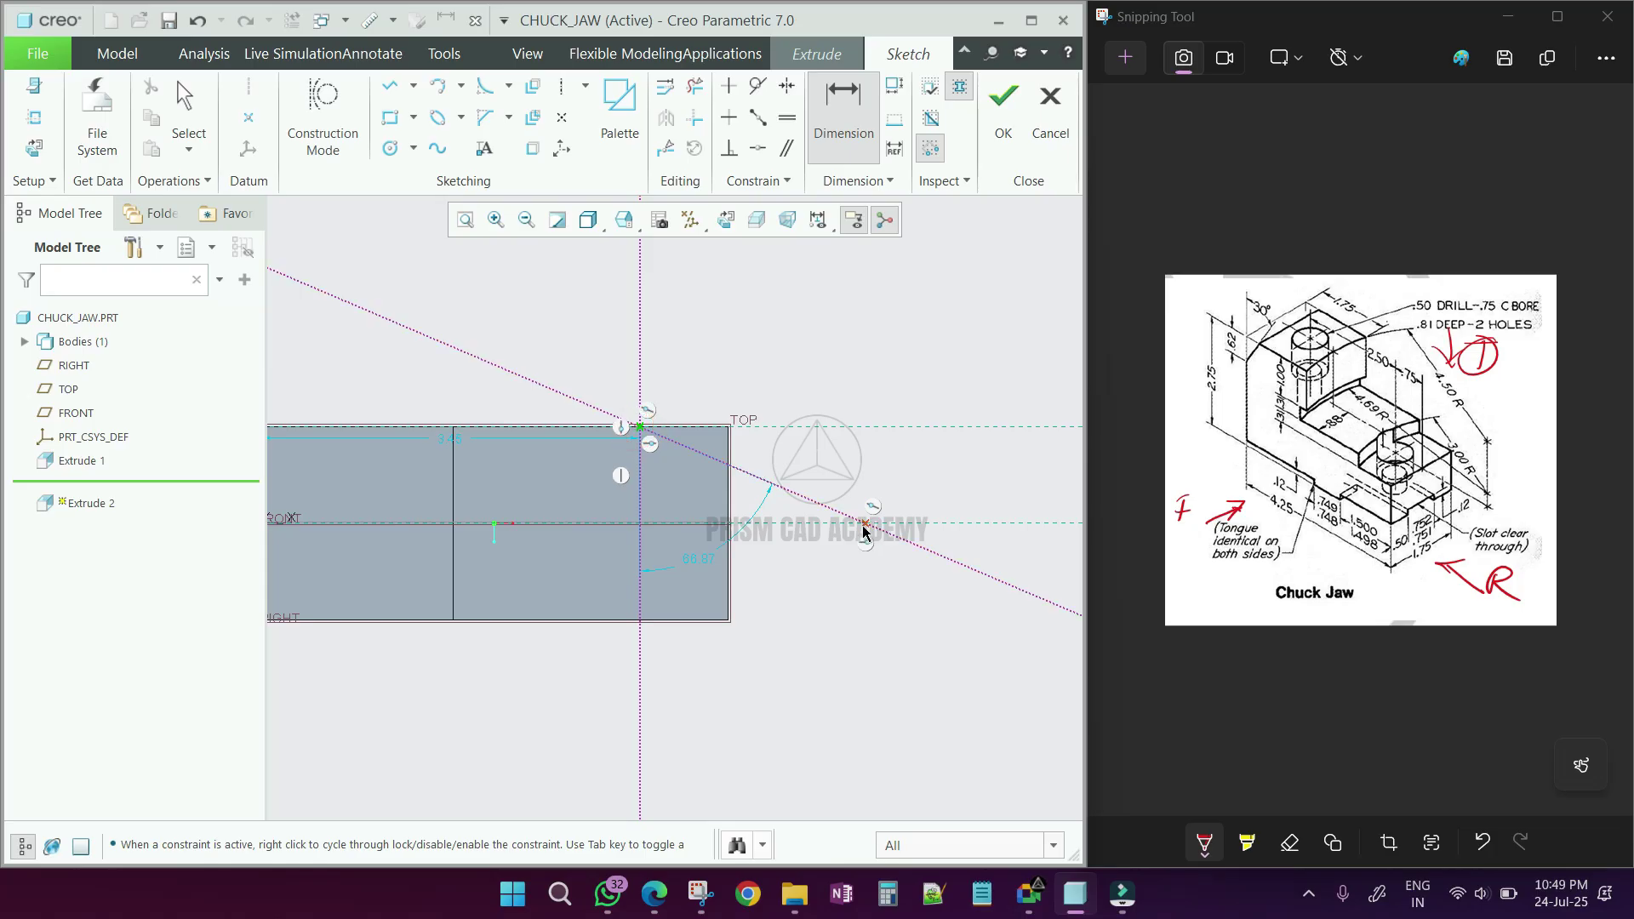
{"action": "middle_click", "coordinate": [797, 459]}
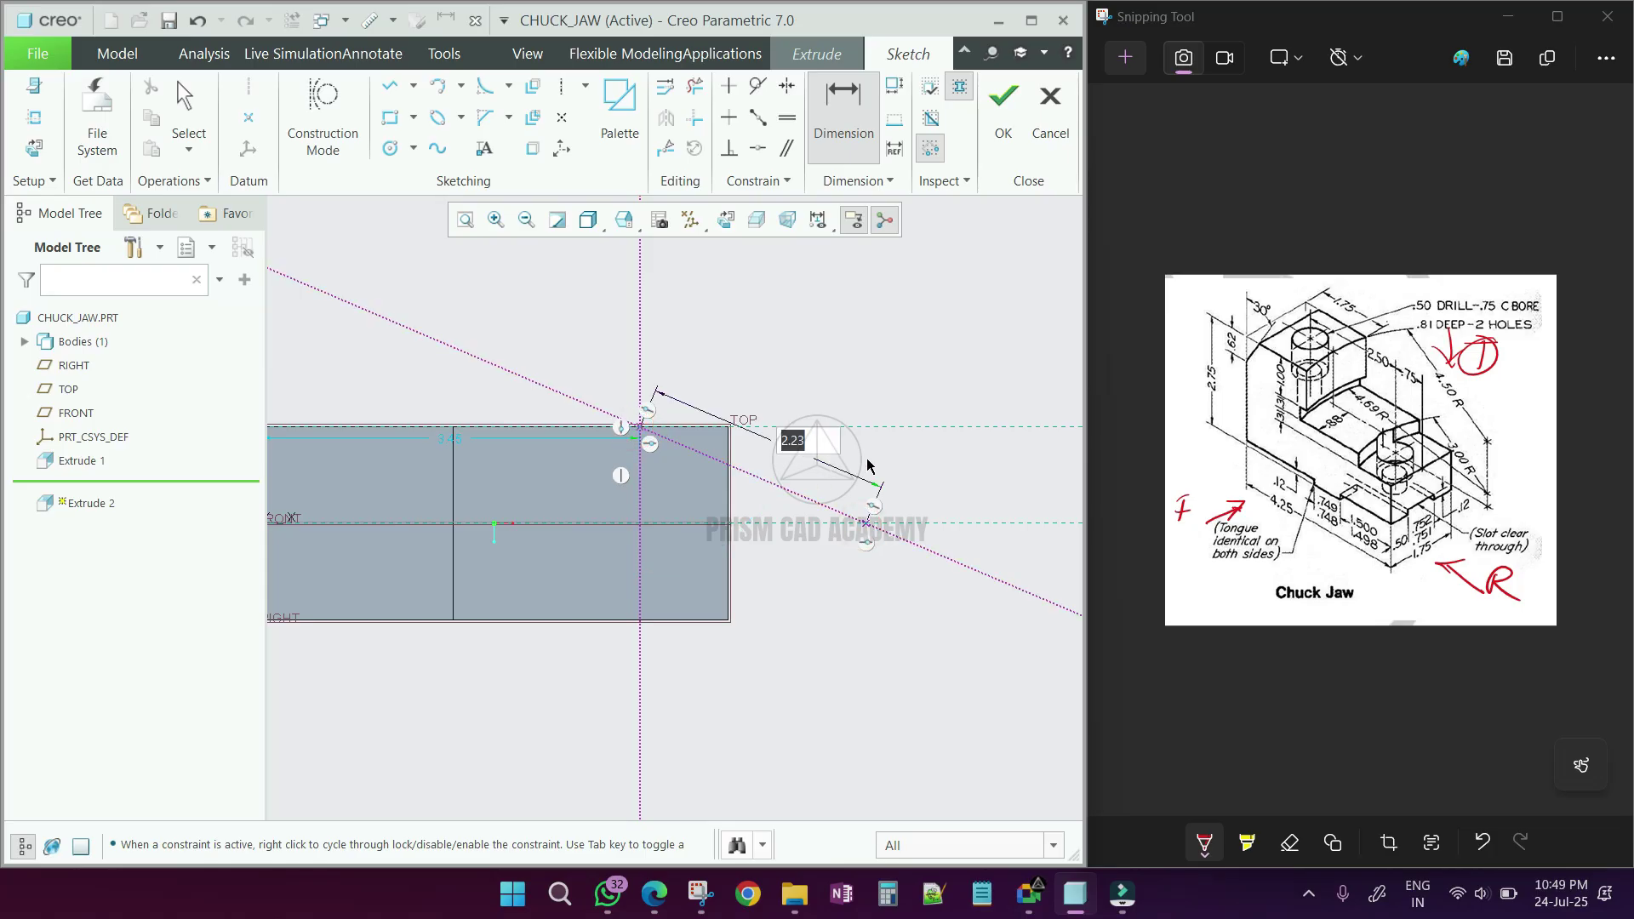
{"action": "type", "text": "3"}
{"action": "key", "text": "Return"}
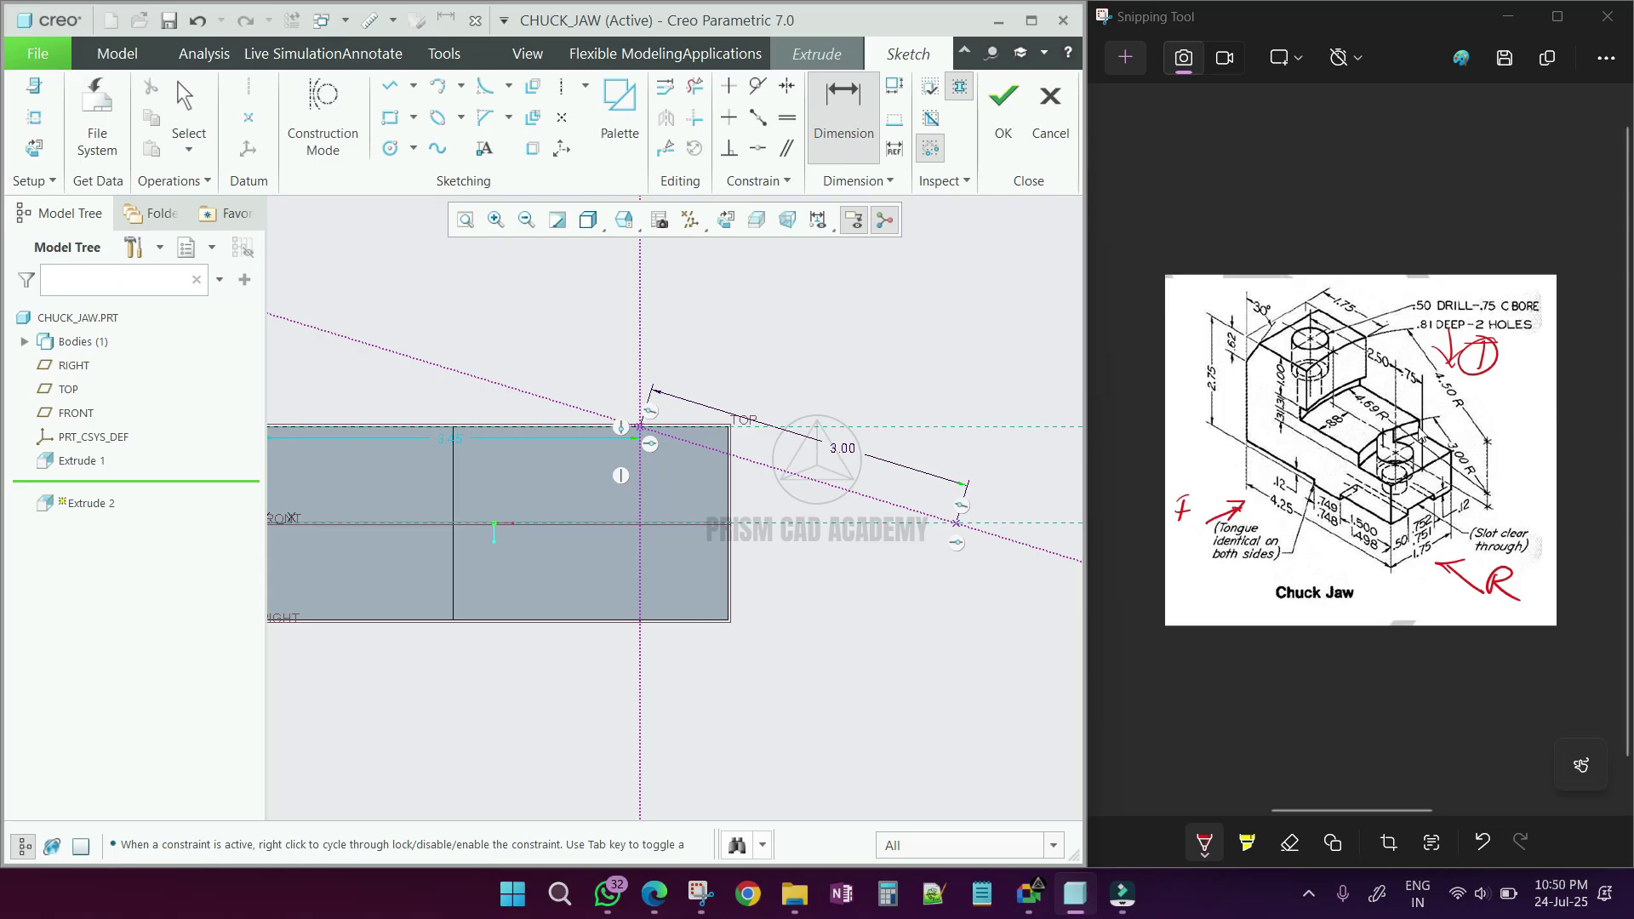
{"action": "middle_click", "coordinate": [951, 498]}
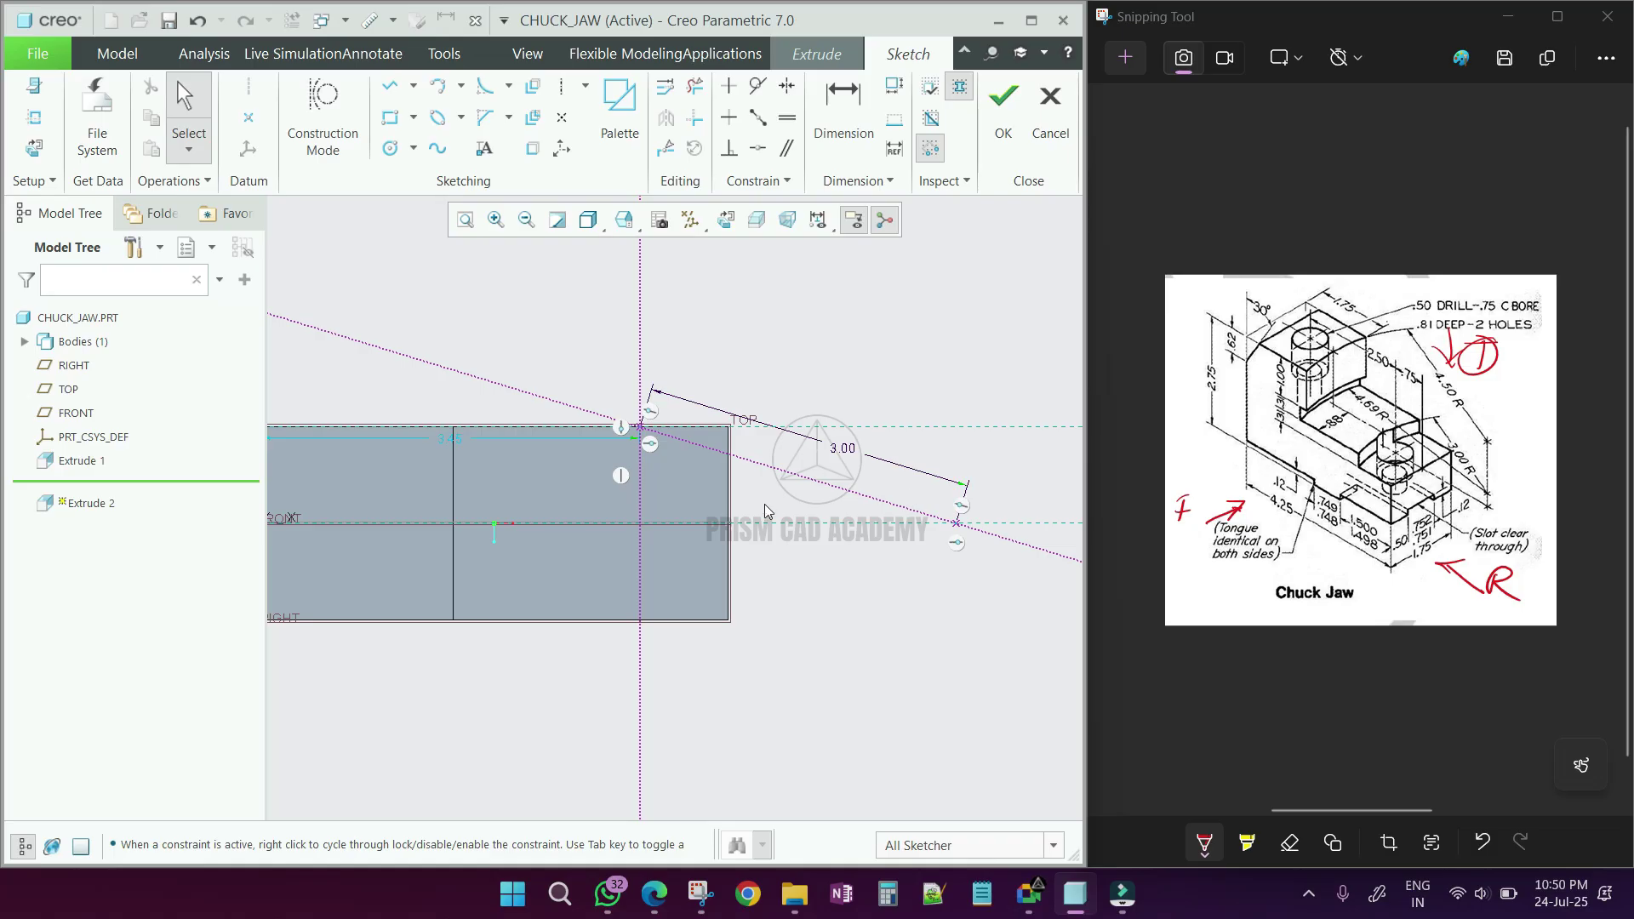
Draw a circle centred on the point on the FRONT reference and passing through the intersection of the two centerlines
{"action": "scroll", "coordinate": [764, 510], "scroll_direction": "up", "scroll_amount": 2}
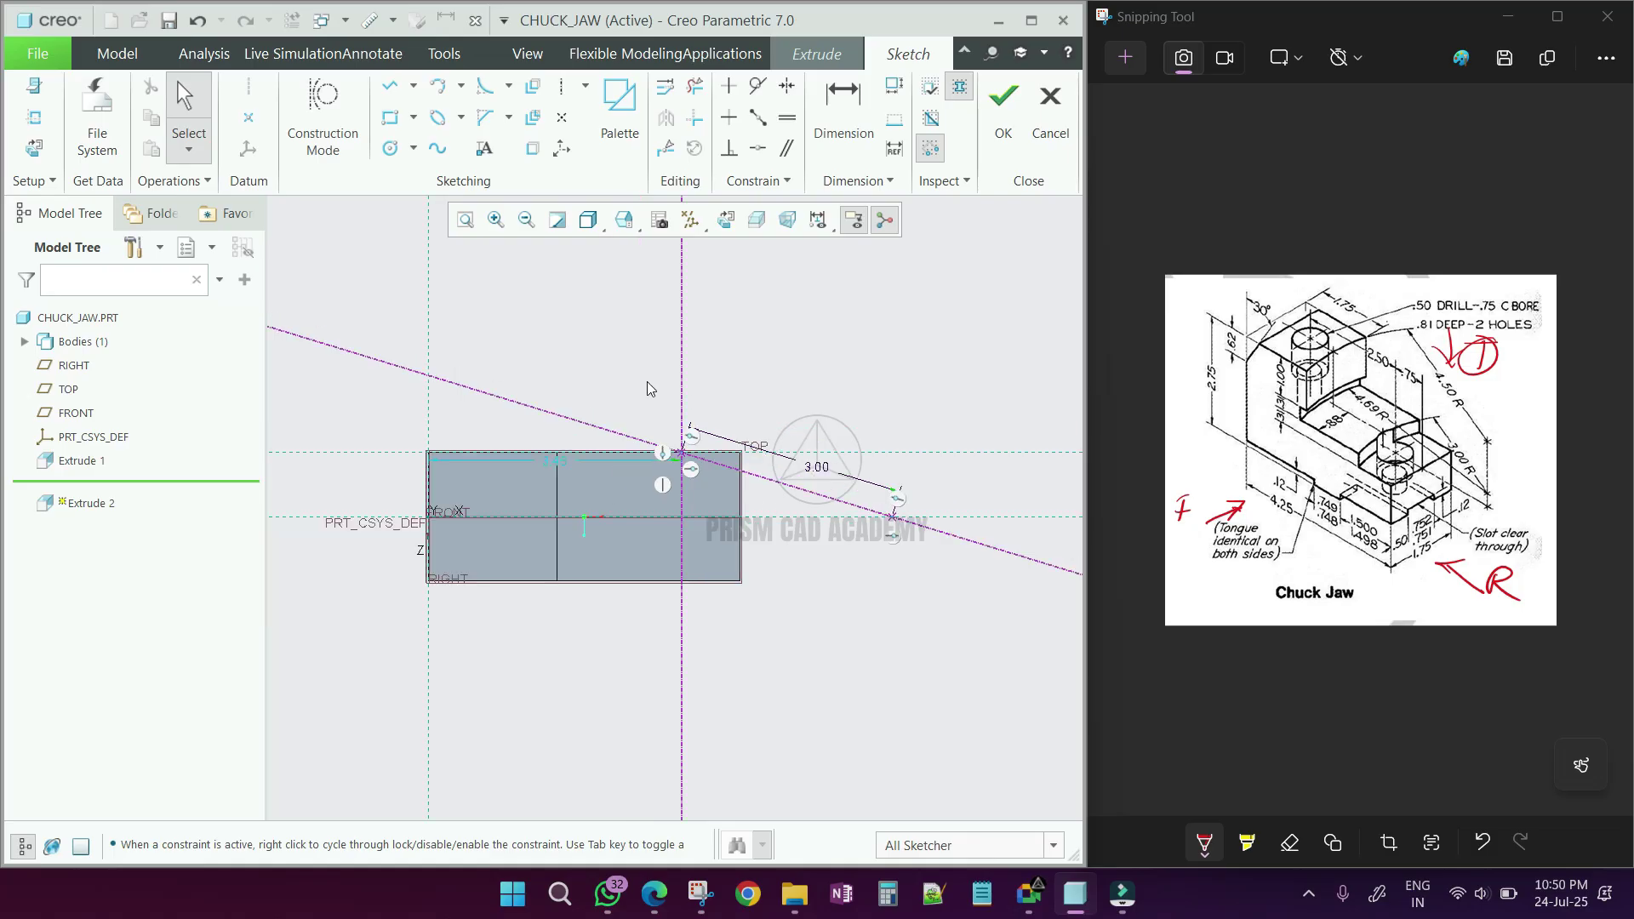
{"action": "left_click", "coordinate": [389, 148]}
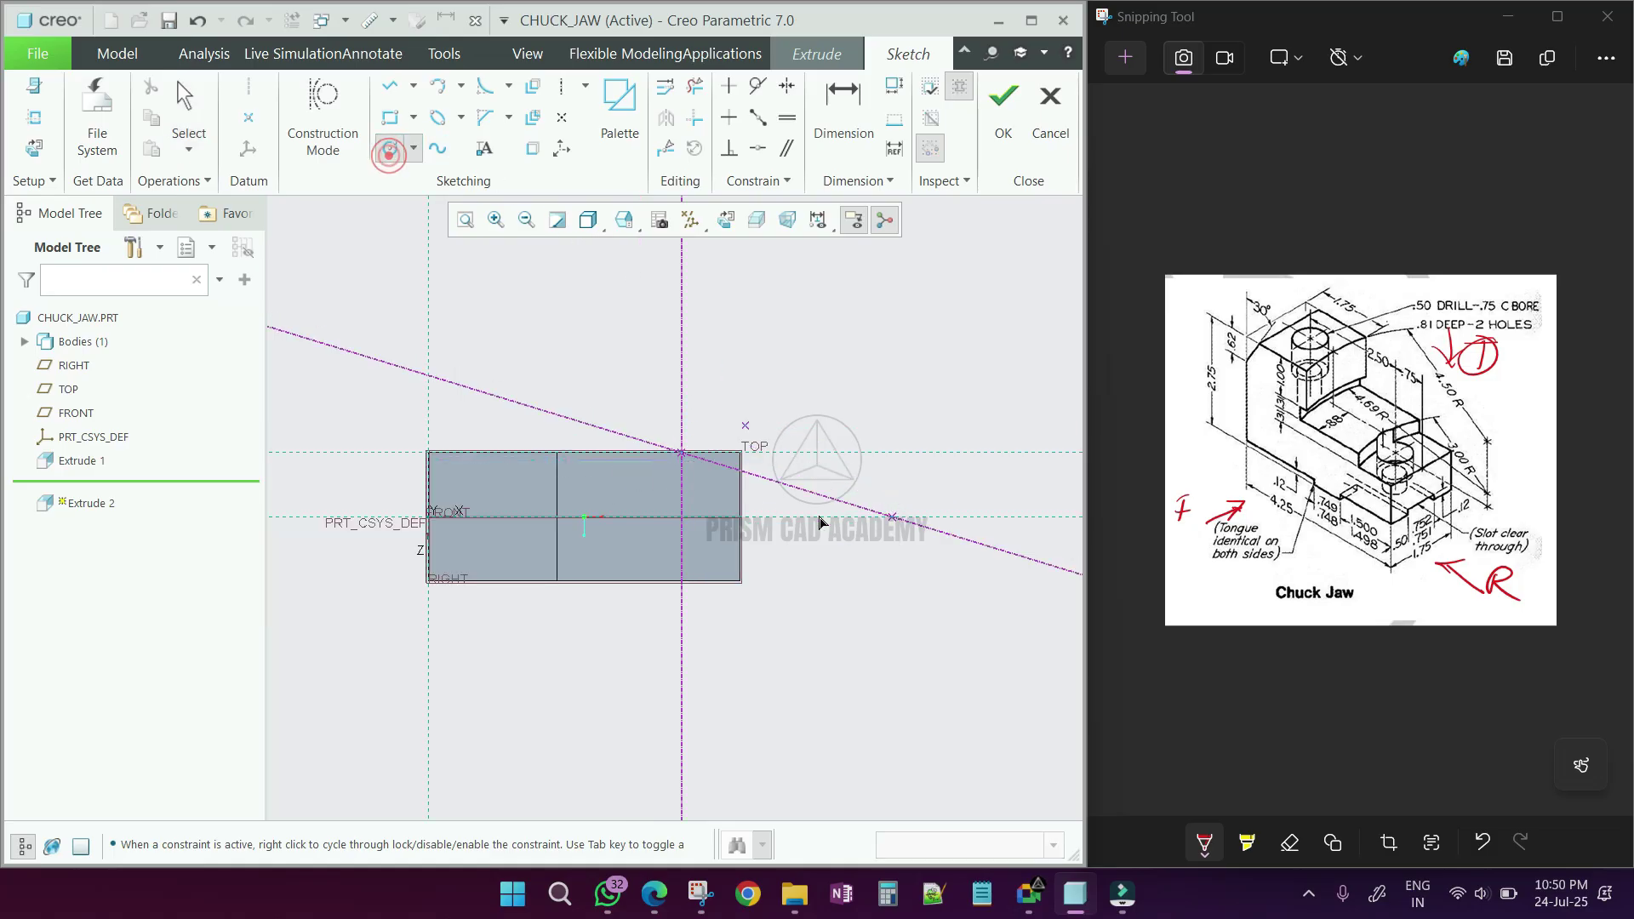
{"action": "left_click", "coordinate": [891, 517]}
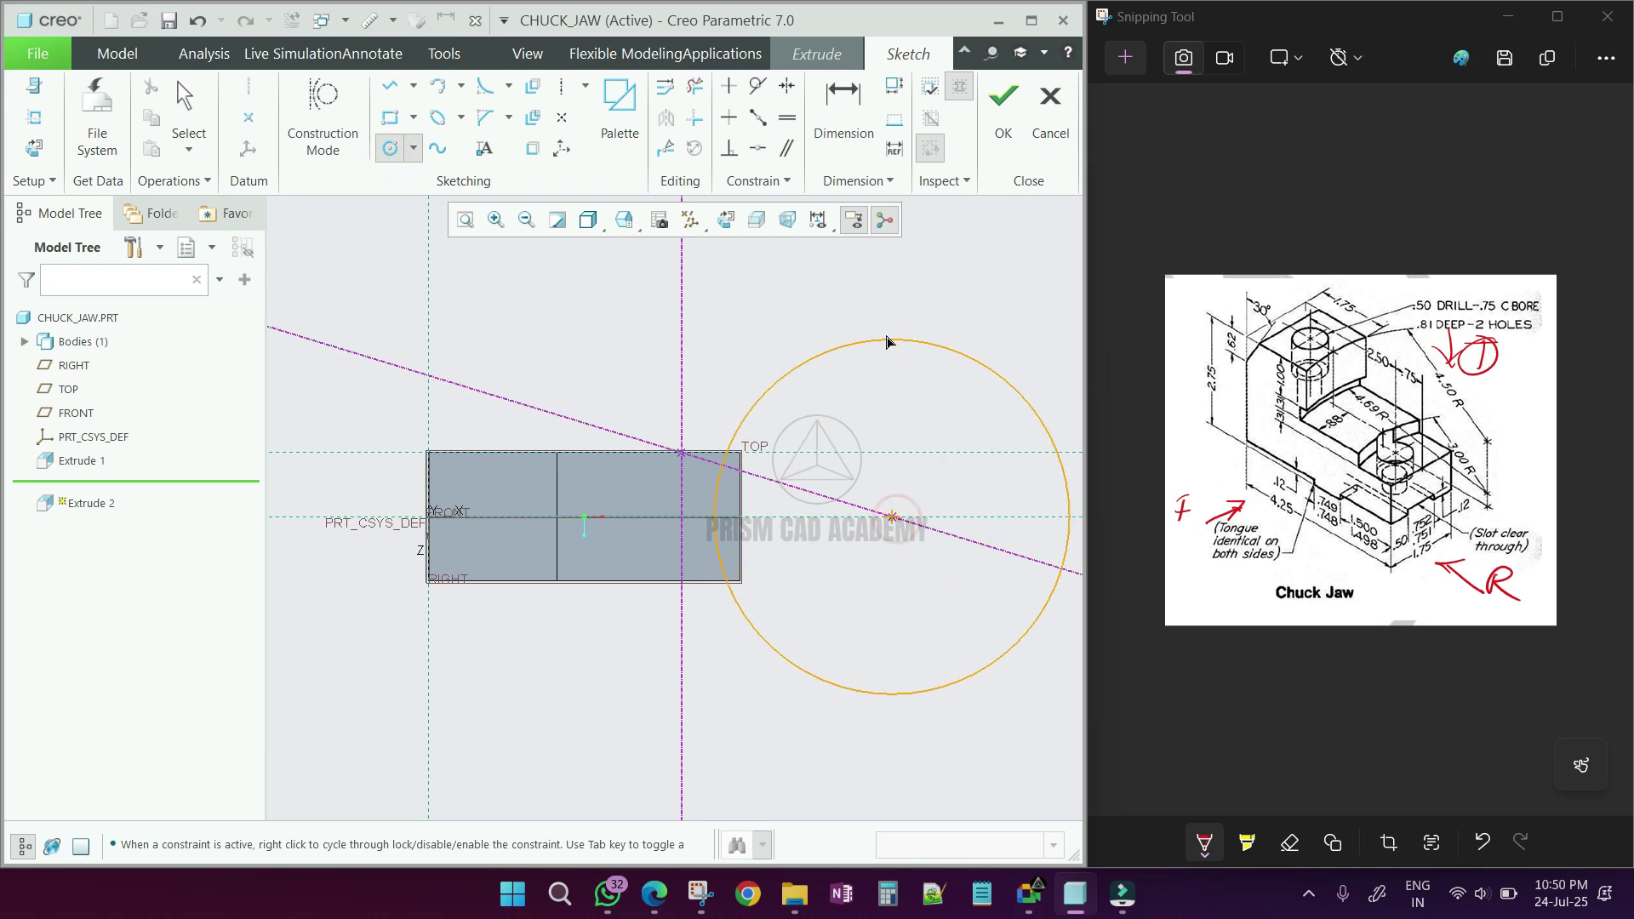
{"action": "left_click", "coordinate": [887, 298]}
{"action": "middle_click", "coordinate": [889, 304]}
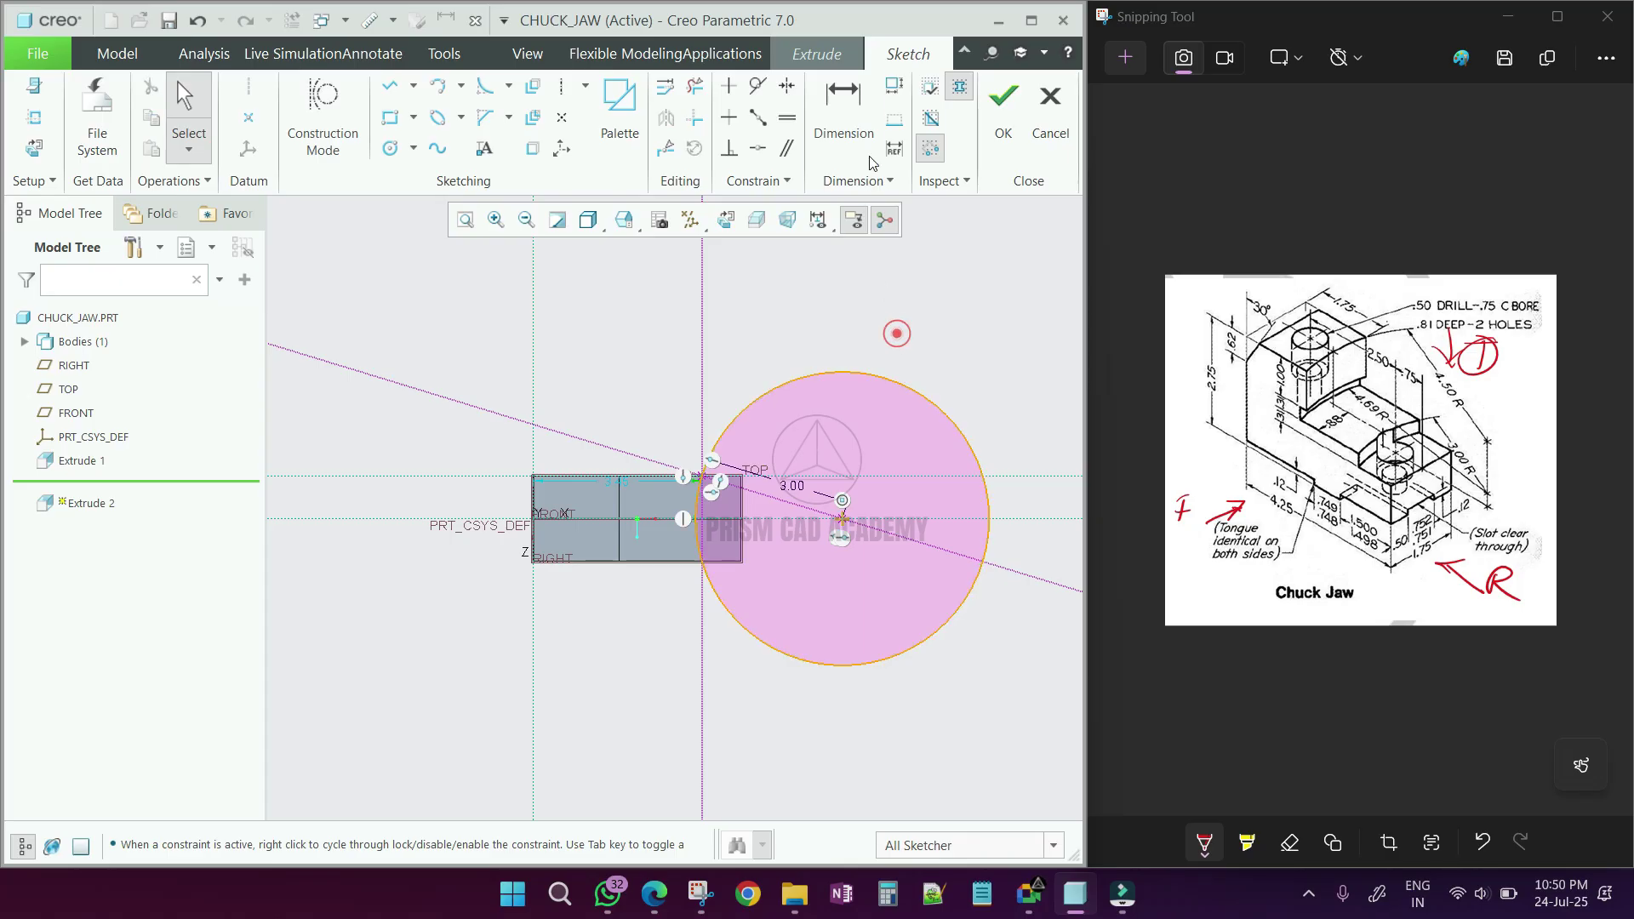
Try to add a radius dimension to the circle
{"action": "left_click", "coordinate": [861, 123]}
{"action": "middle_click", "coordinate": [871, 342]}
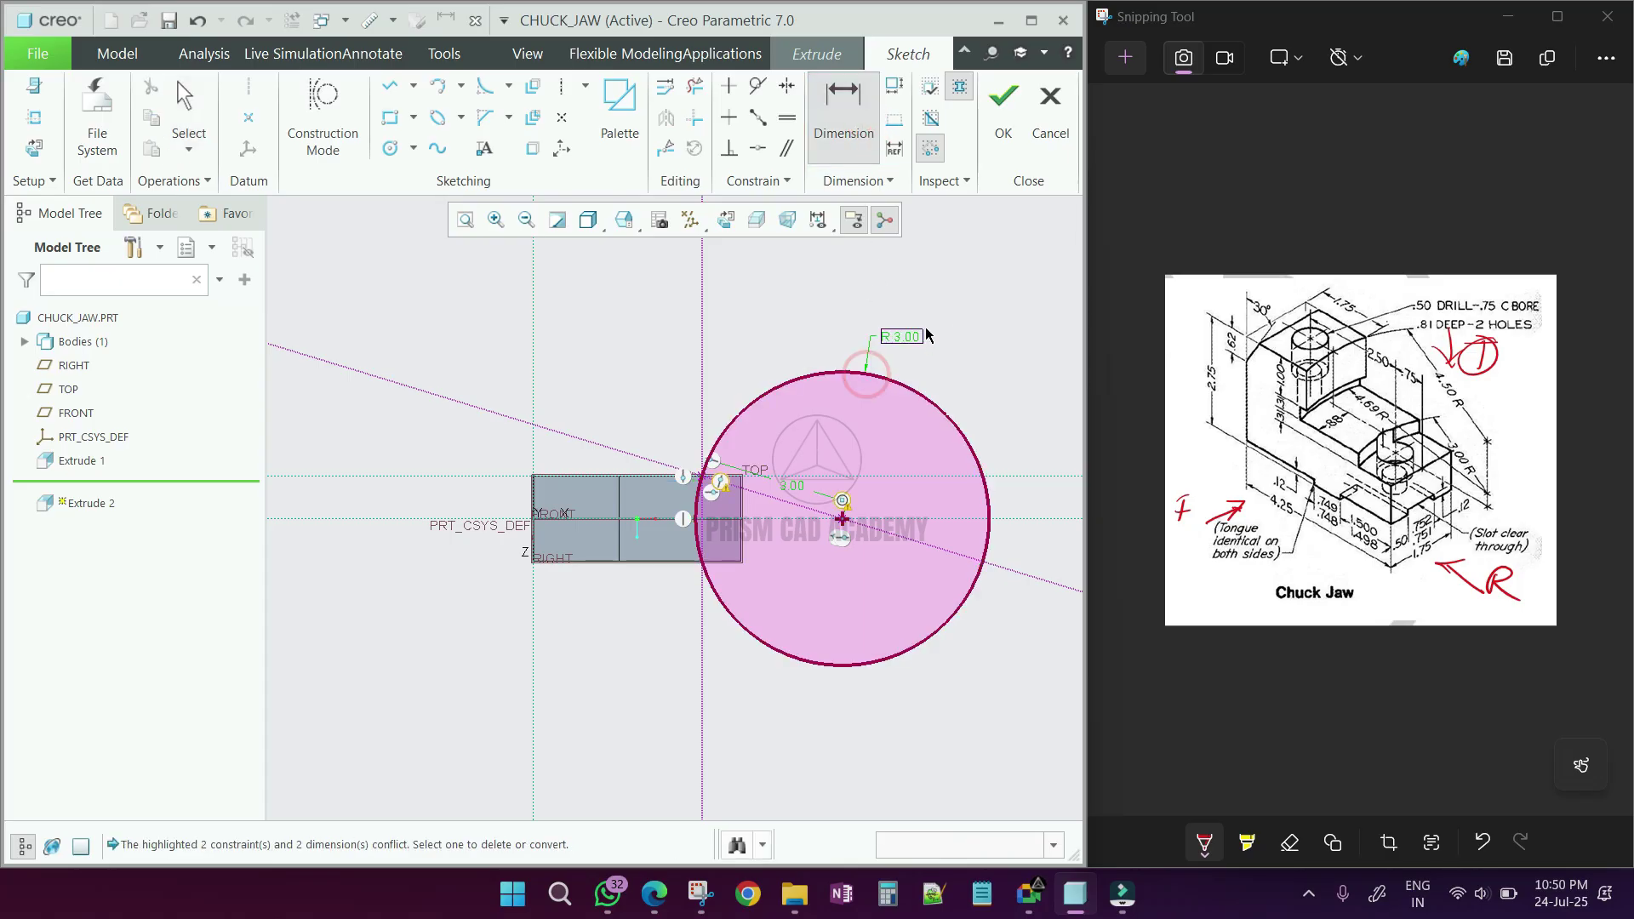
{"action": "left_click", "coordinate": [1168, 270]}
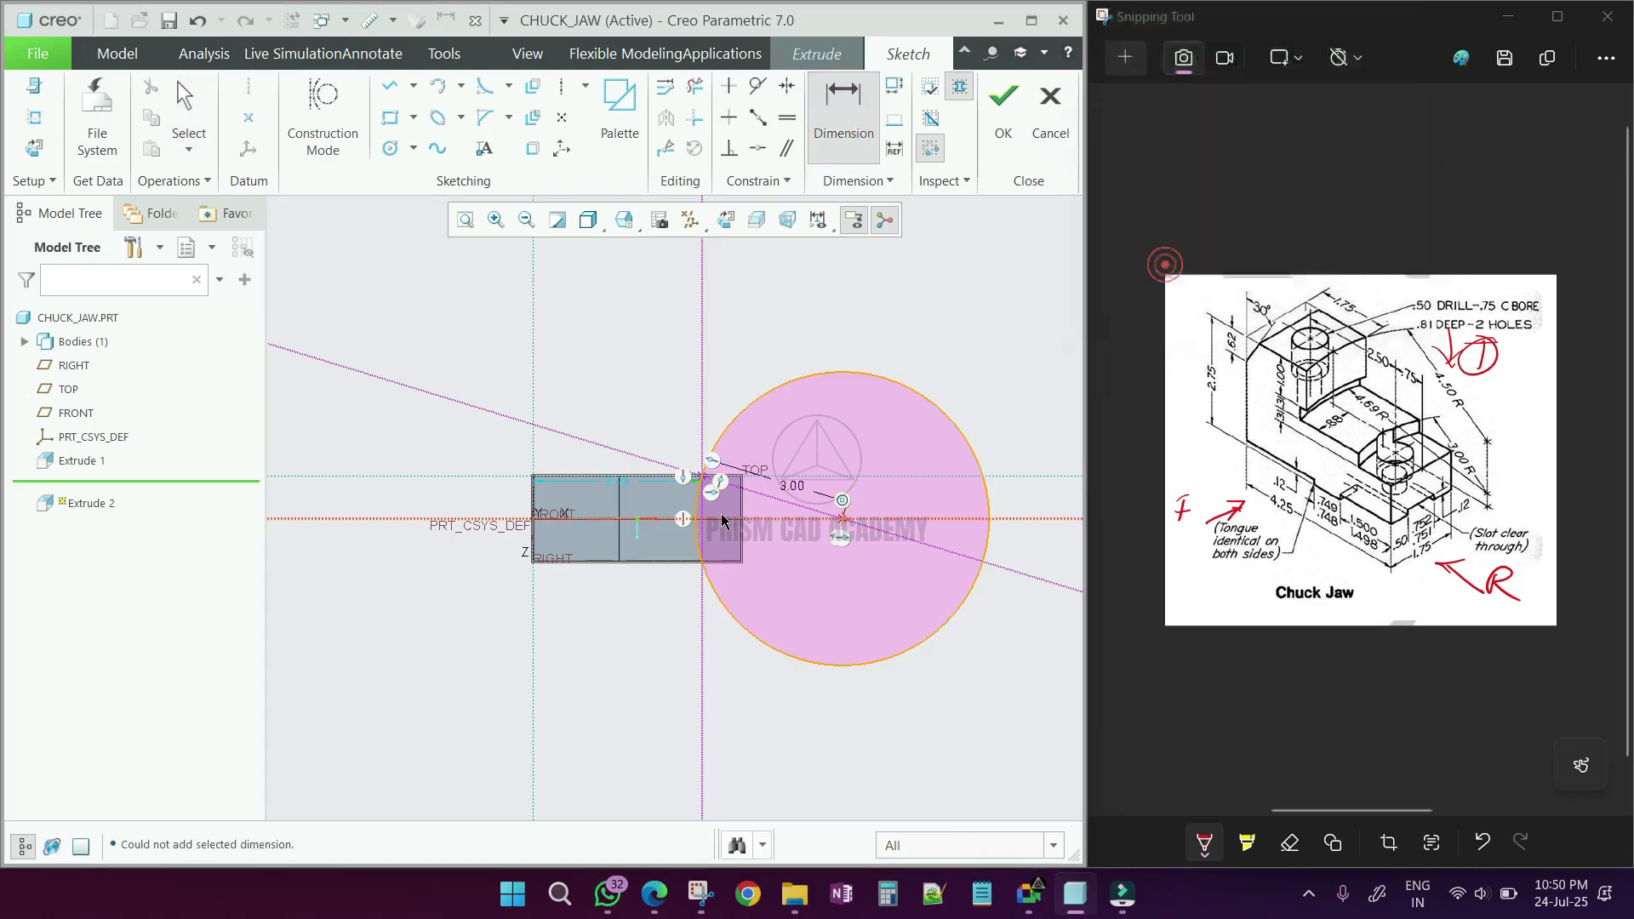
{"action": "scroll", "coordinate": [693, 449], "scroll_direction": "down", "scroll_amount": 4}
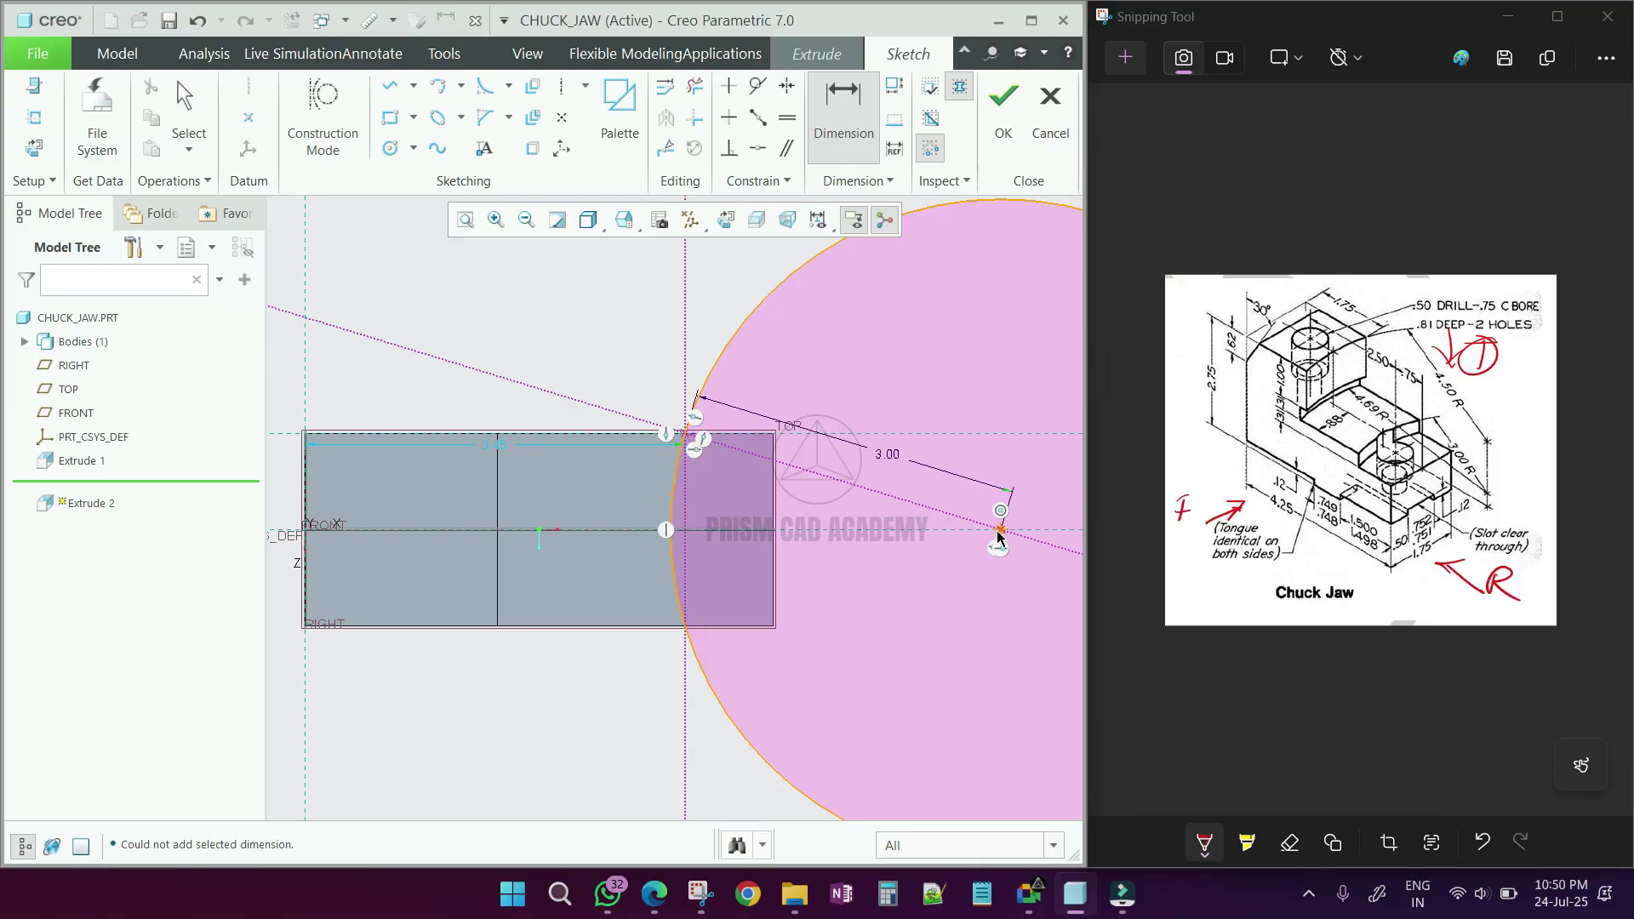
{"action": "scroll", "coordinate": [631, 563], "scroll_direction": "up", "scroll_amount": 4}
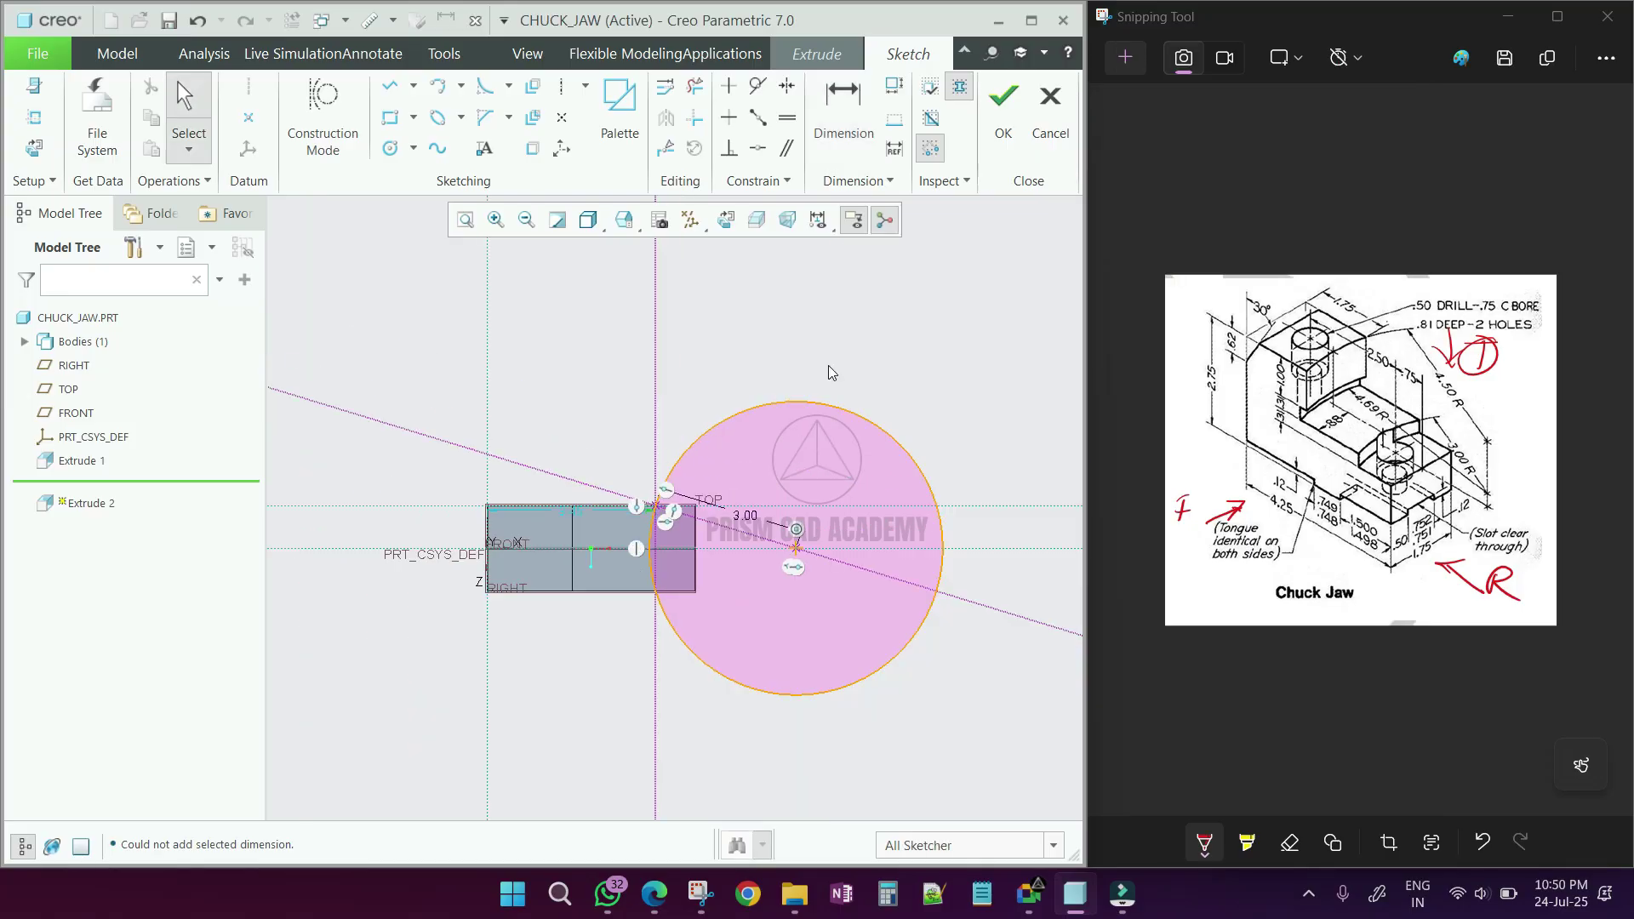
Finish the circle sketch and cut it 0.31 deep down into the free end of the lower step, removing material
{"action": "left_click", "coordinate": [998, 147]}
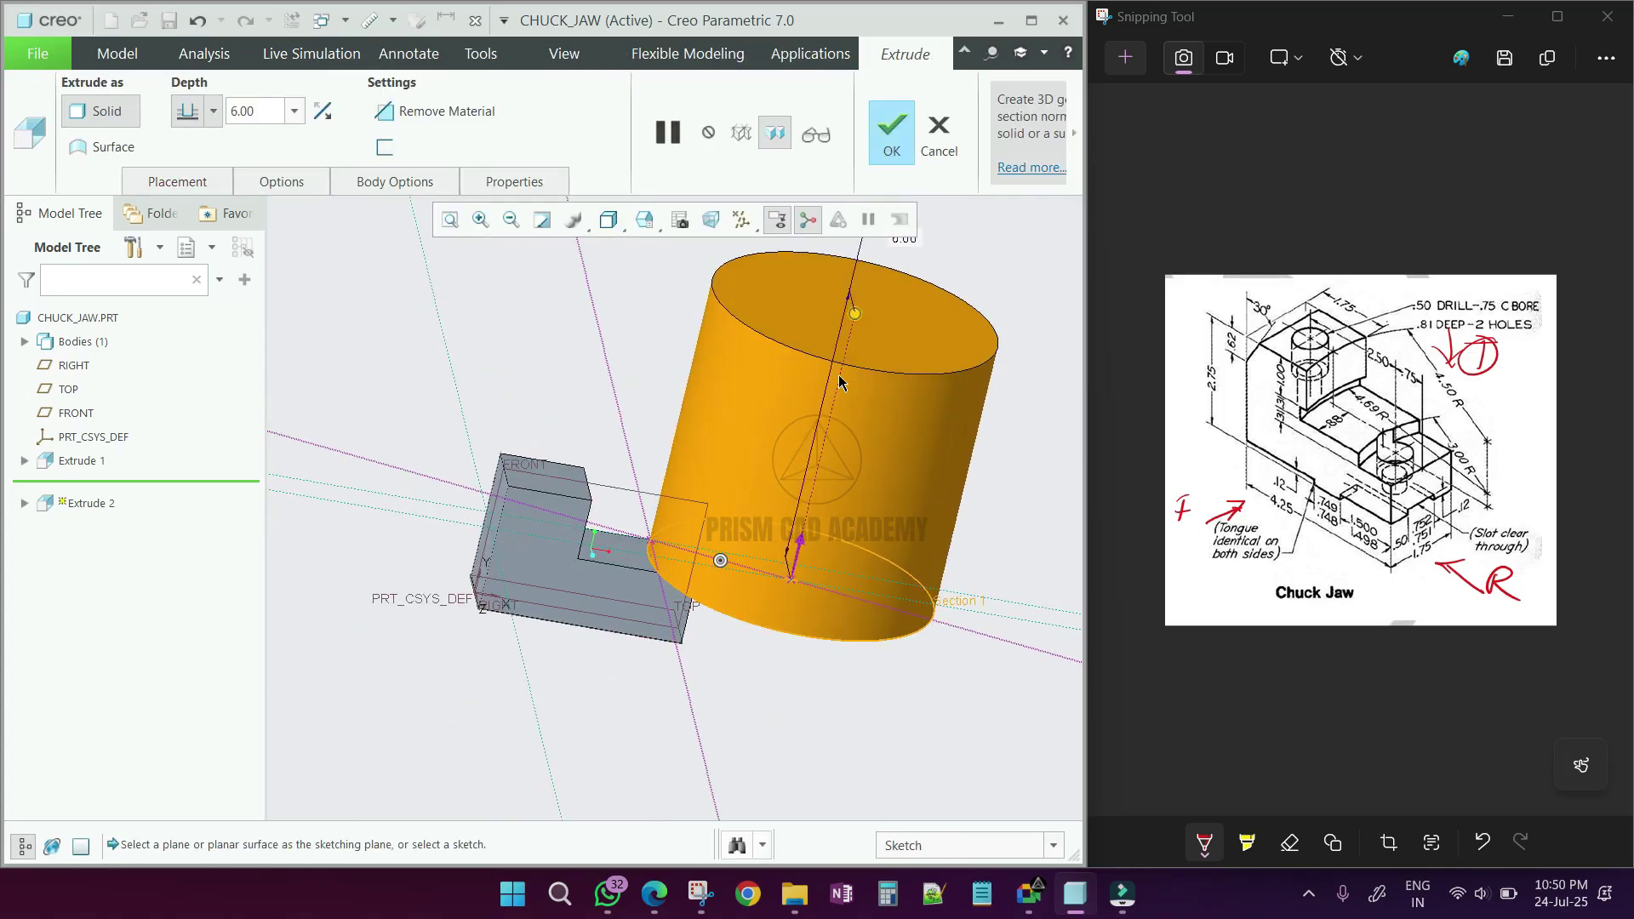
{"action": "left_click_drag", "start_coordinate": [853, 317], "coordinate": [779, 600]}
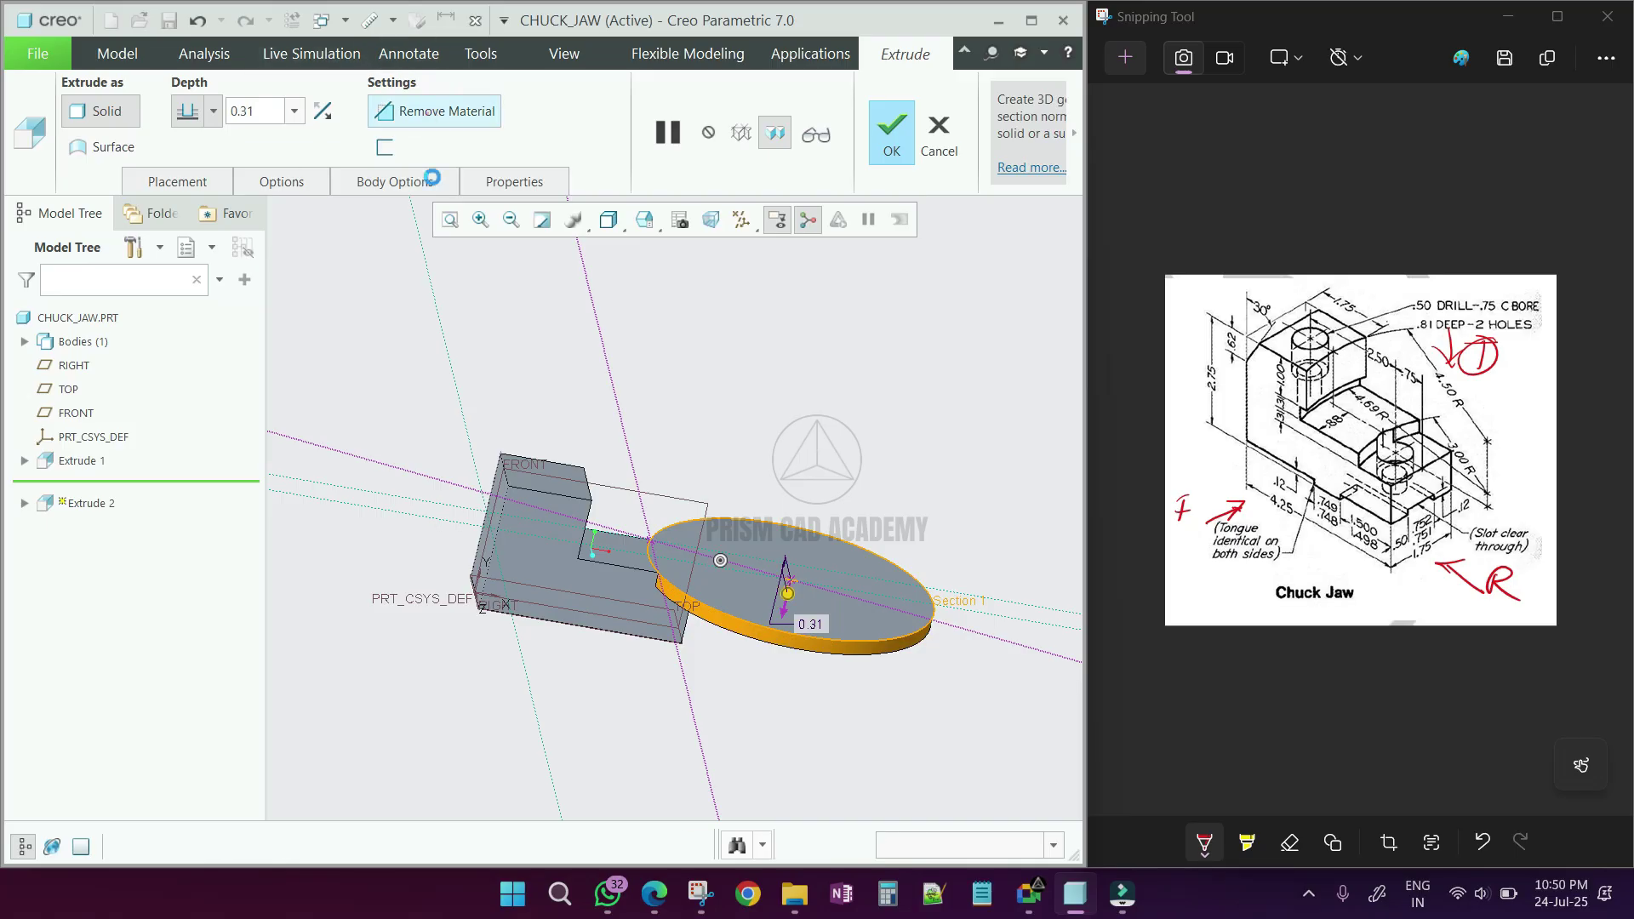
{"action": "left_click", "coordinate": [434, 111]}
{"action": "middle_click_drag", "start_coordinate": [544, 544], "coordinate": [581, 577]}
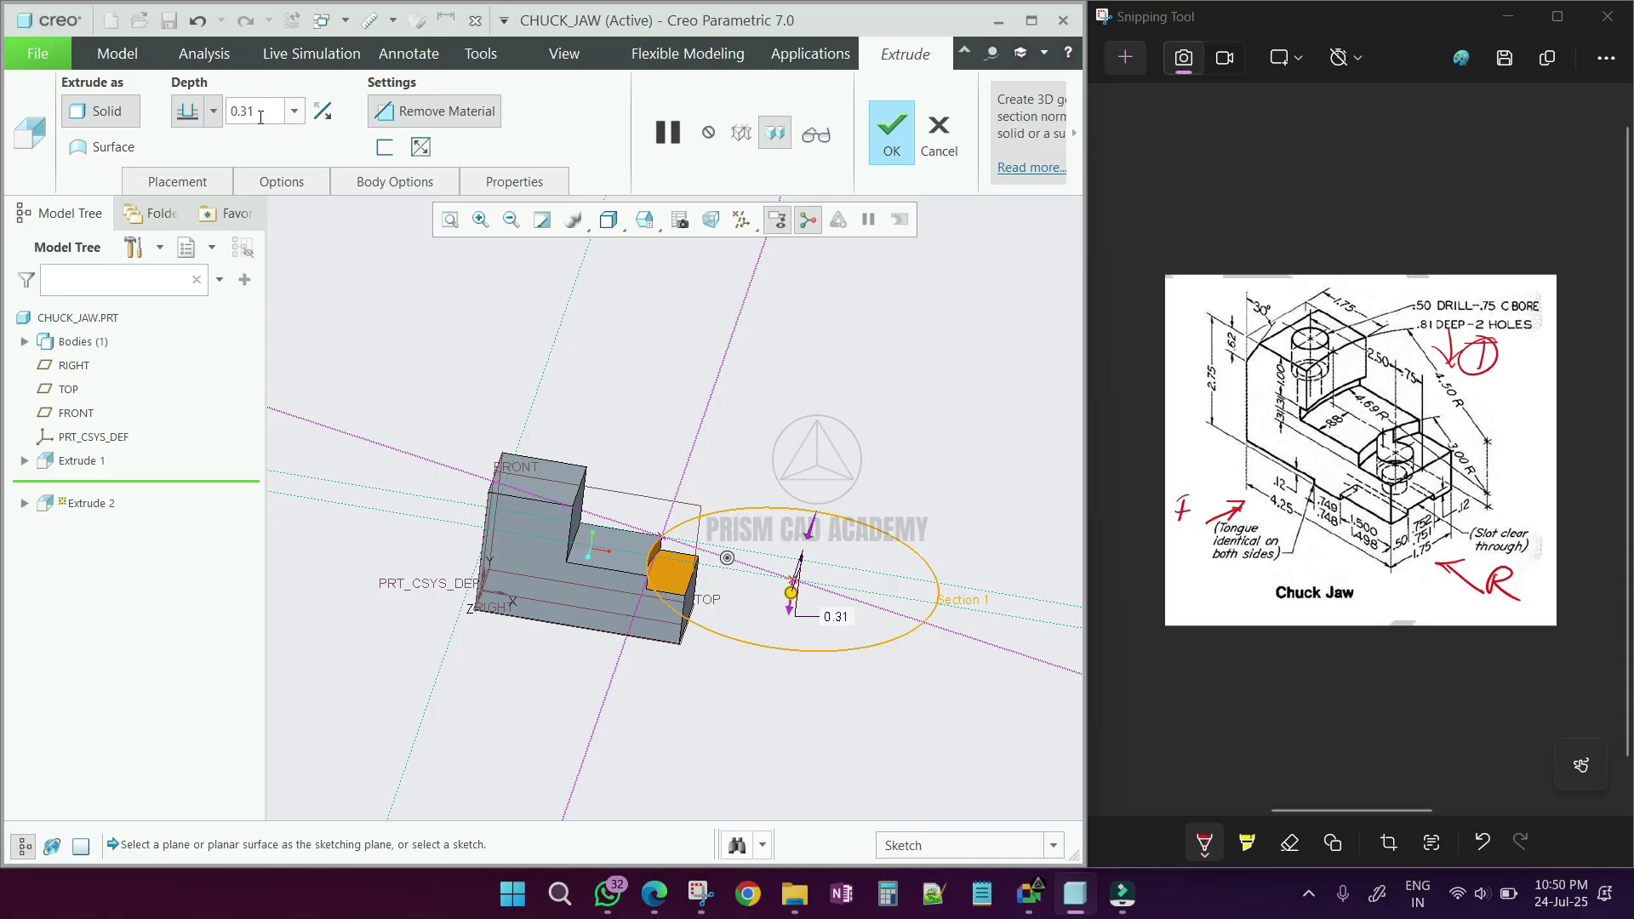
{"action": "left_click_drag", "start_coordinate": [260, 117], "coordinate": [232, 114]}
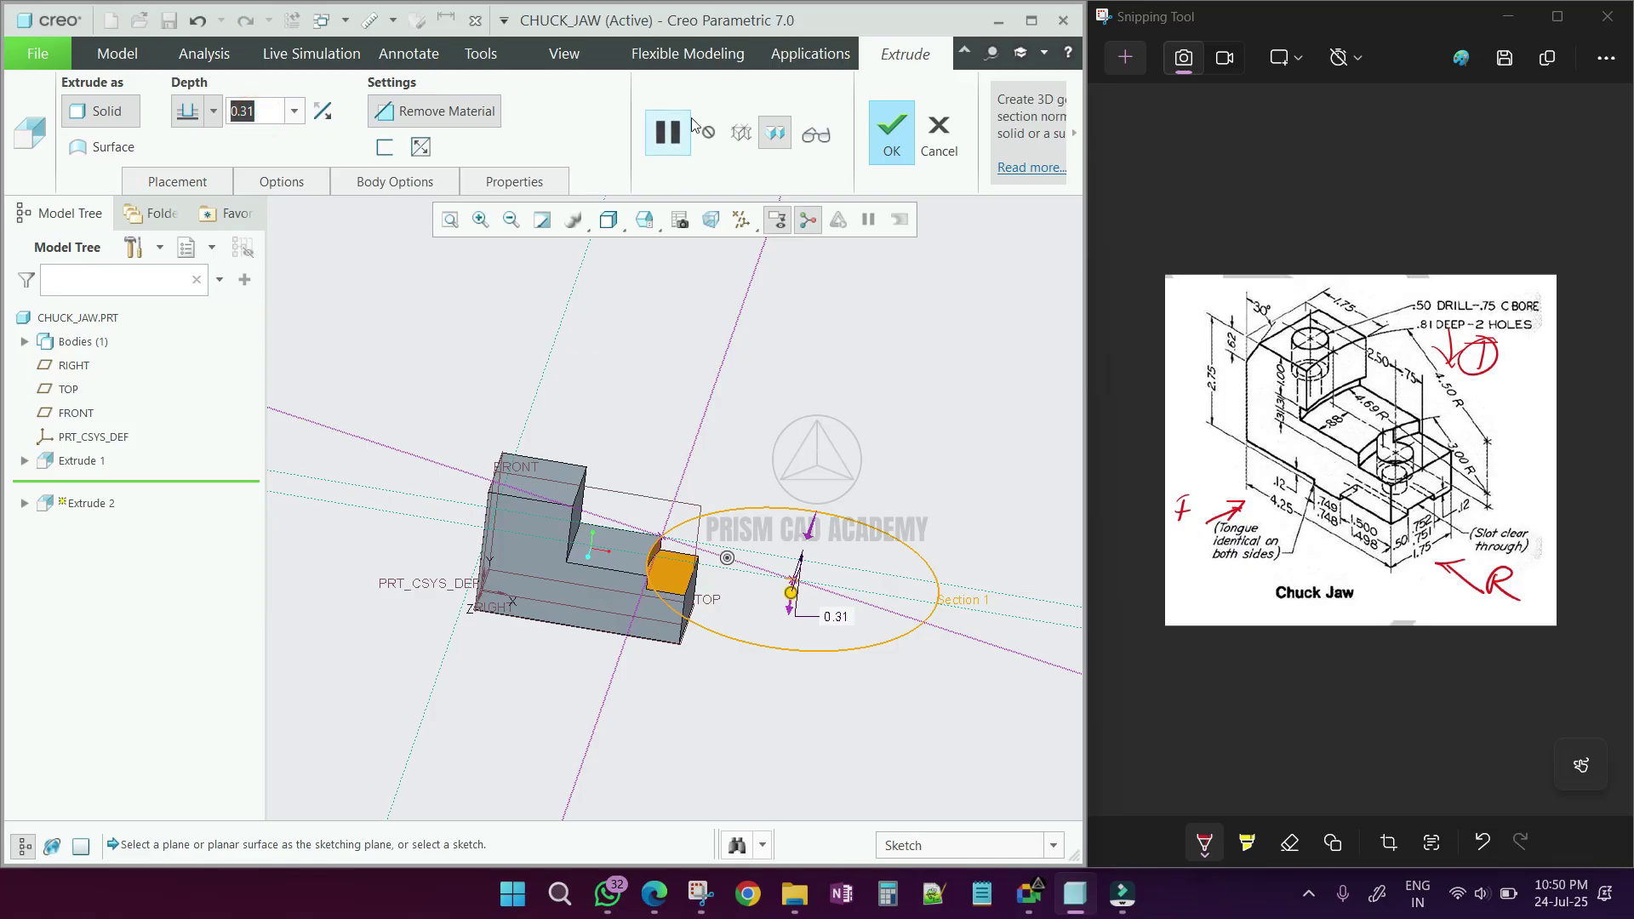
{"action": "left_click", "coordinate": [891, 132]}
{"action": "middle_click_drag", "start_coordinate": [603, 621], "coordinate": [611, 616]}
{"action": "left_click", "coordinate": [931, 544]}
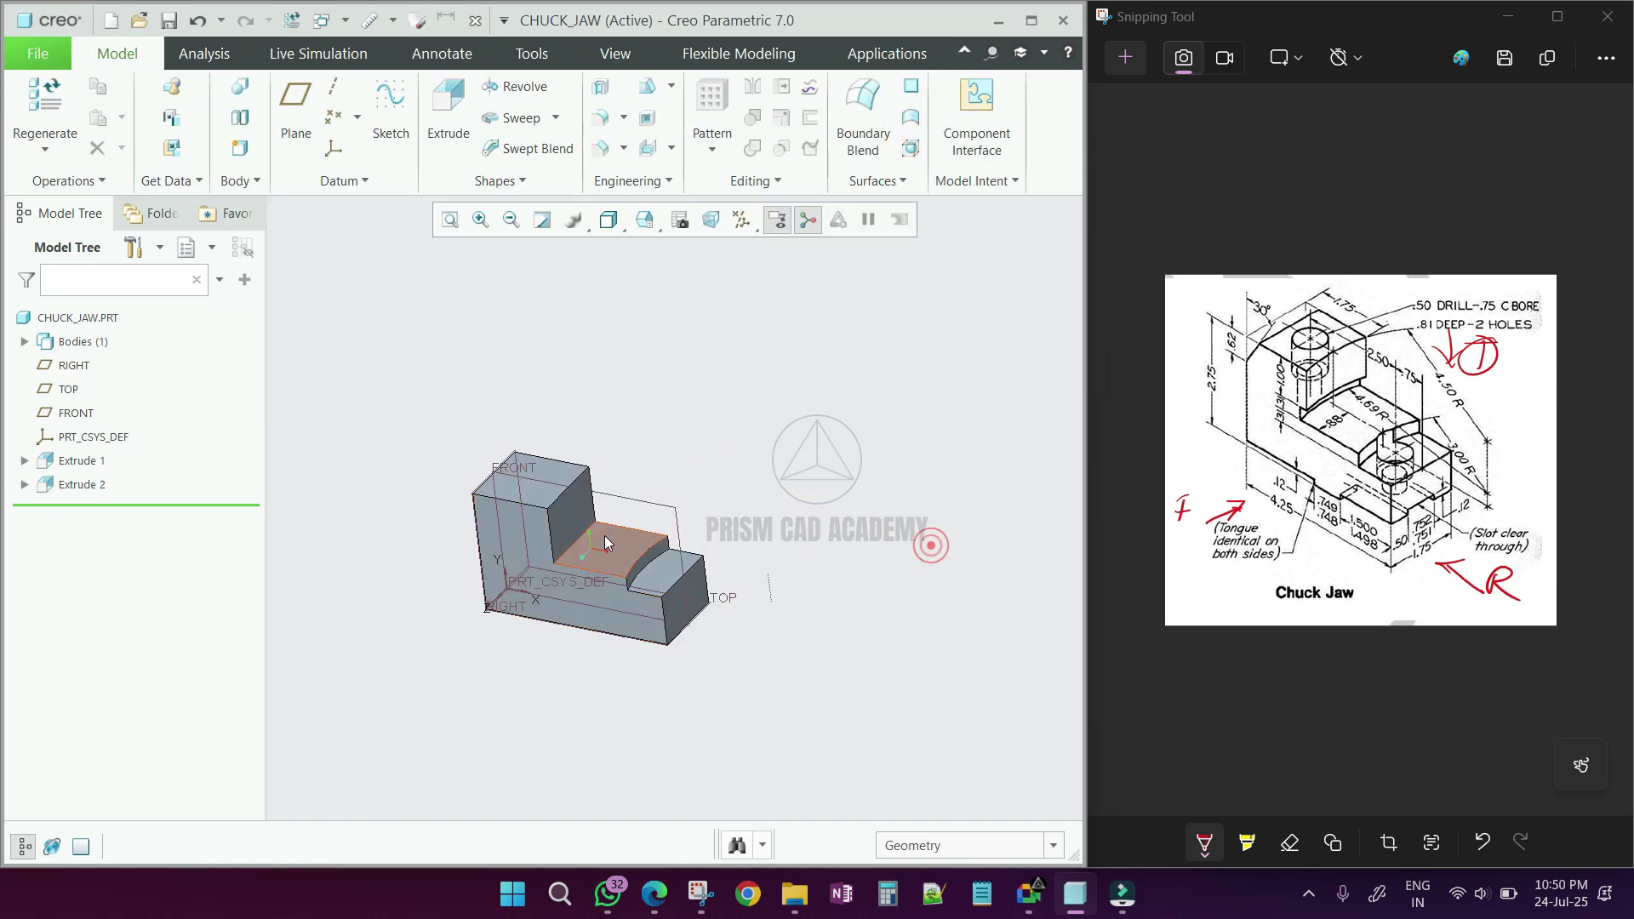
Start a new extrude sketch on the flat face between the raised block and the arc cut, and orient the view to the sketch plane
{"action": "left_click", "coordinate": [605, 540]}
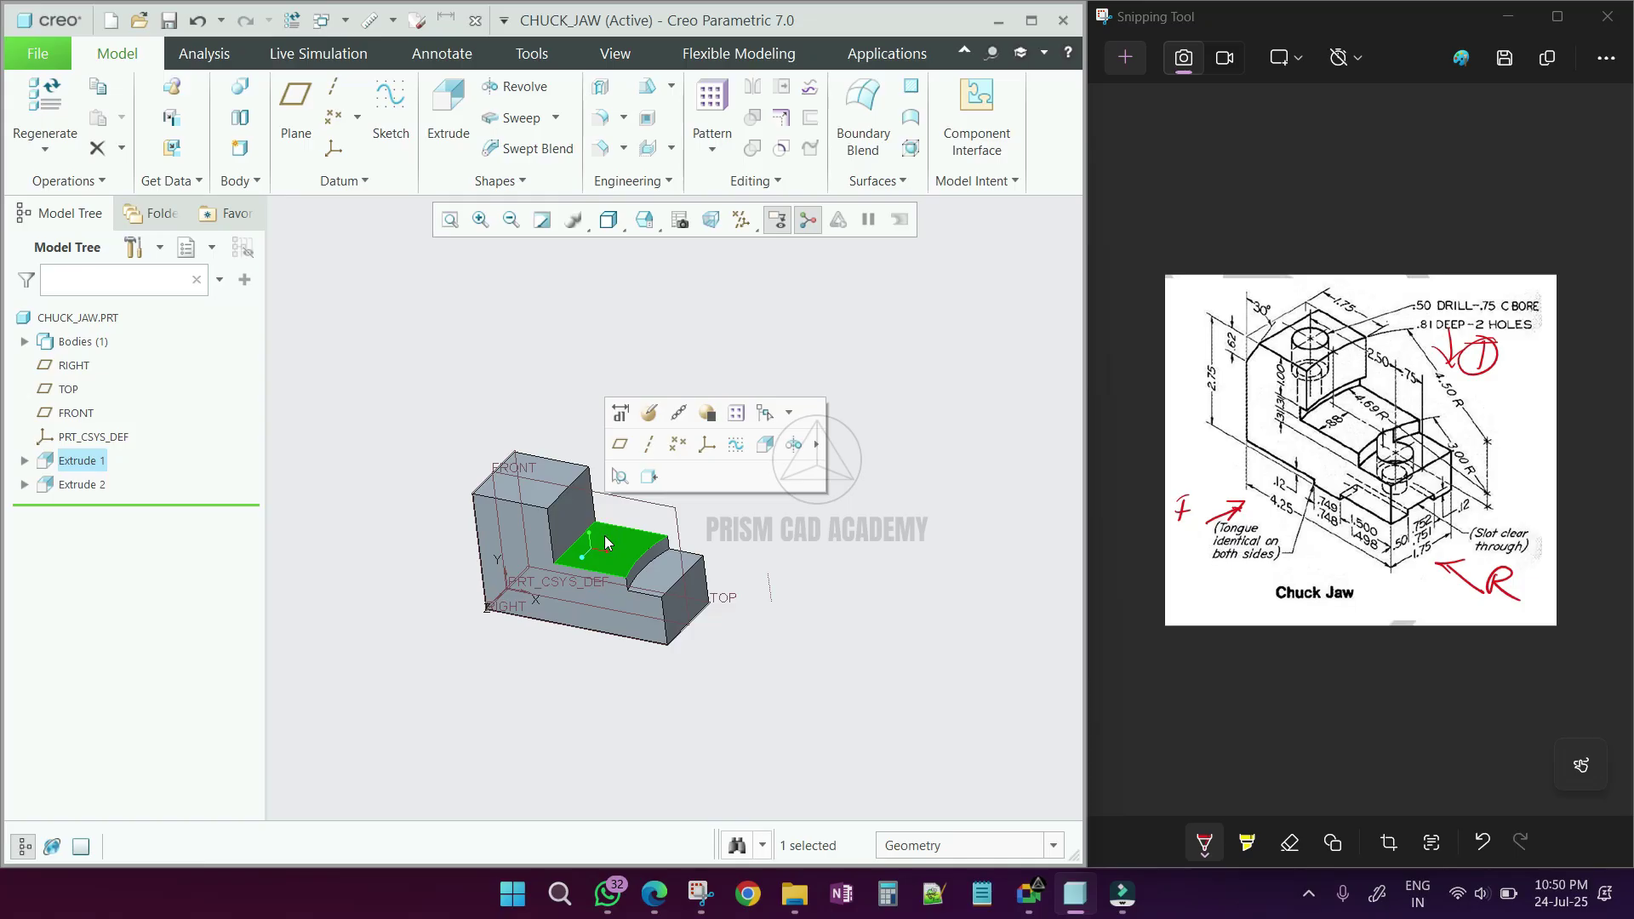
{"action": "left_click", "coordinate": [448, 107]}
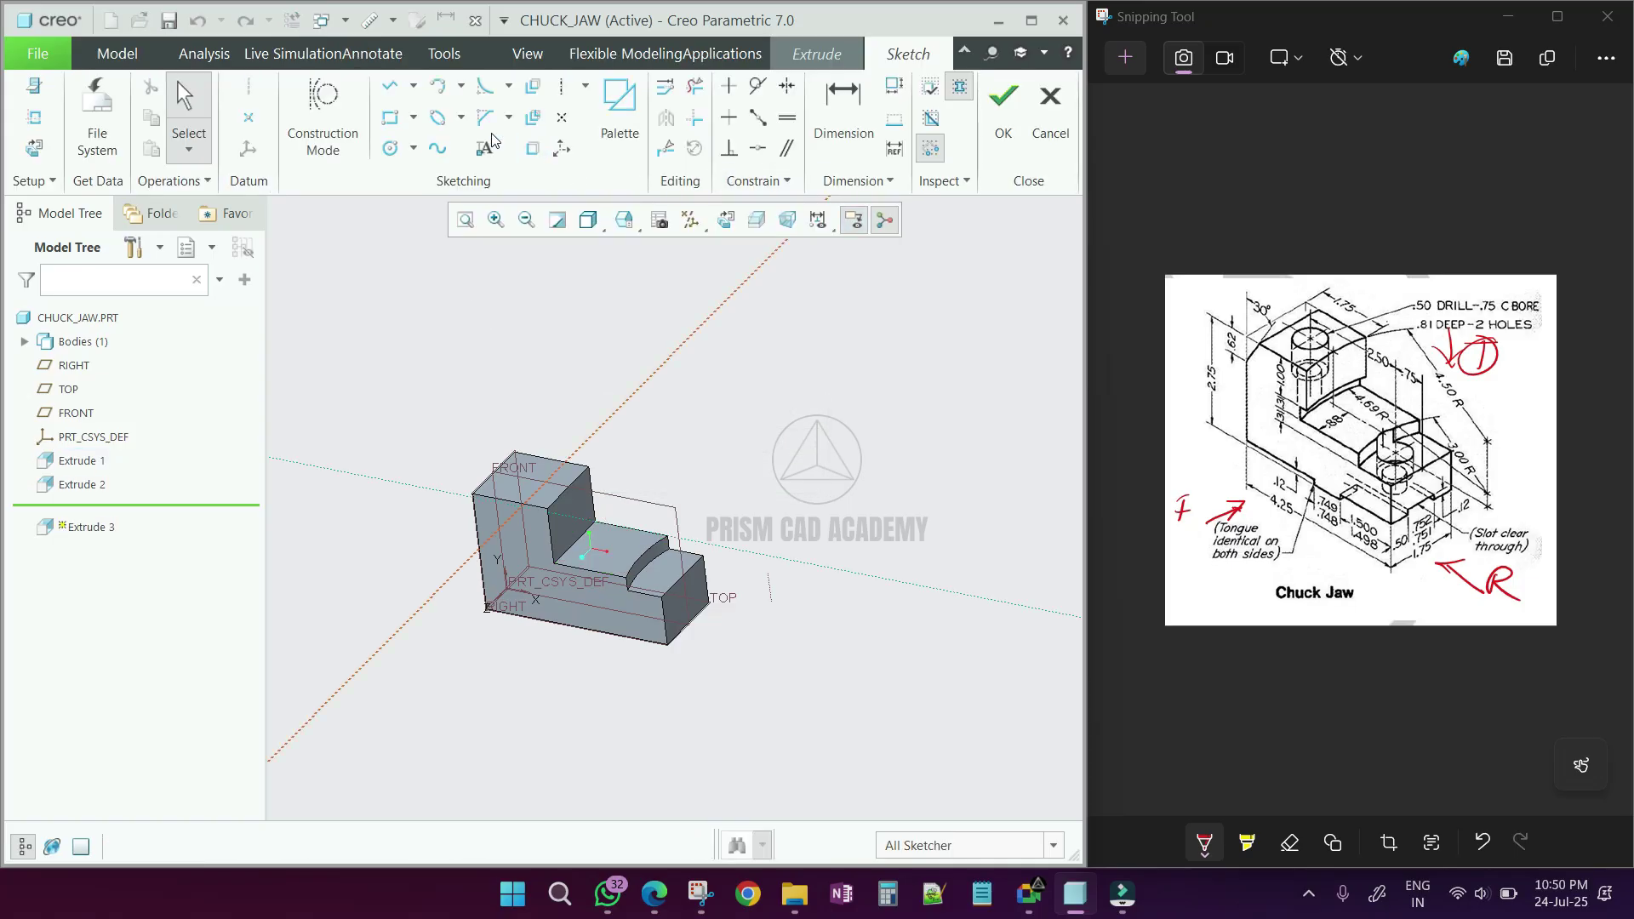
{"action": "left_click", "coordinate": [719, 222]}
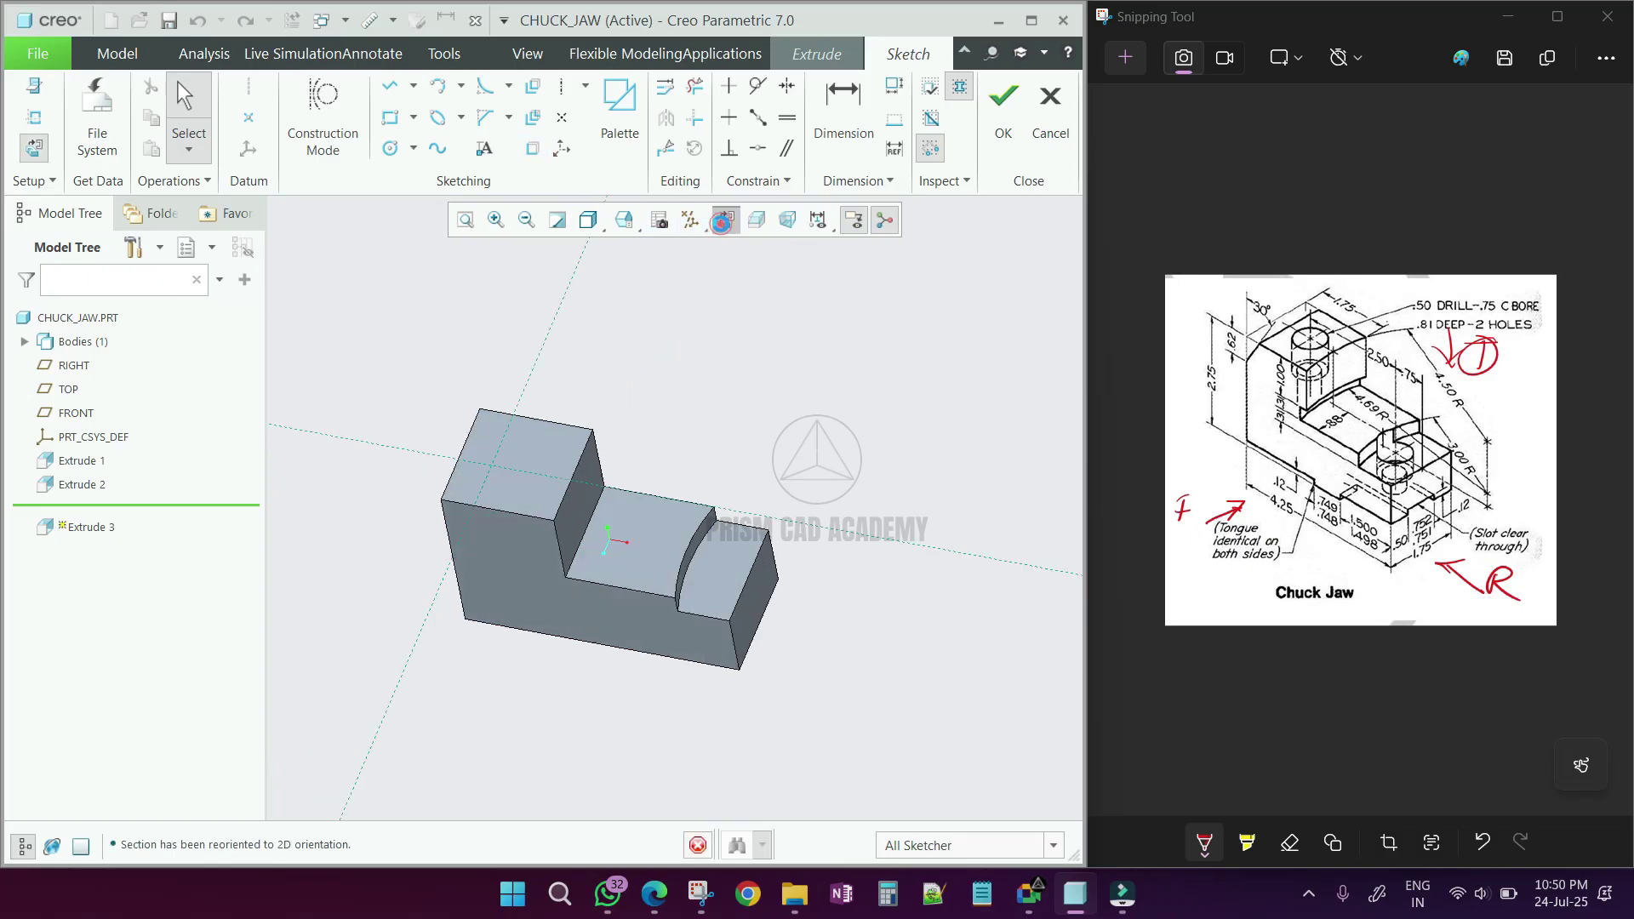
{"action": "scroll", "coordinate": [625, 407], "scroll_direction": "down", "scroll_amount": 2}
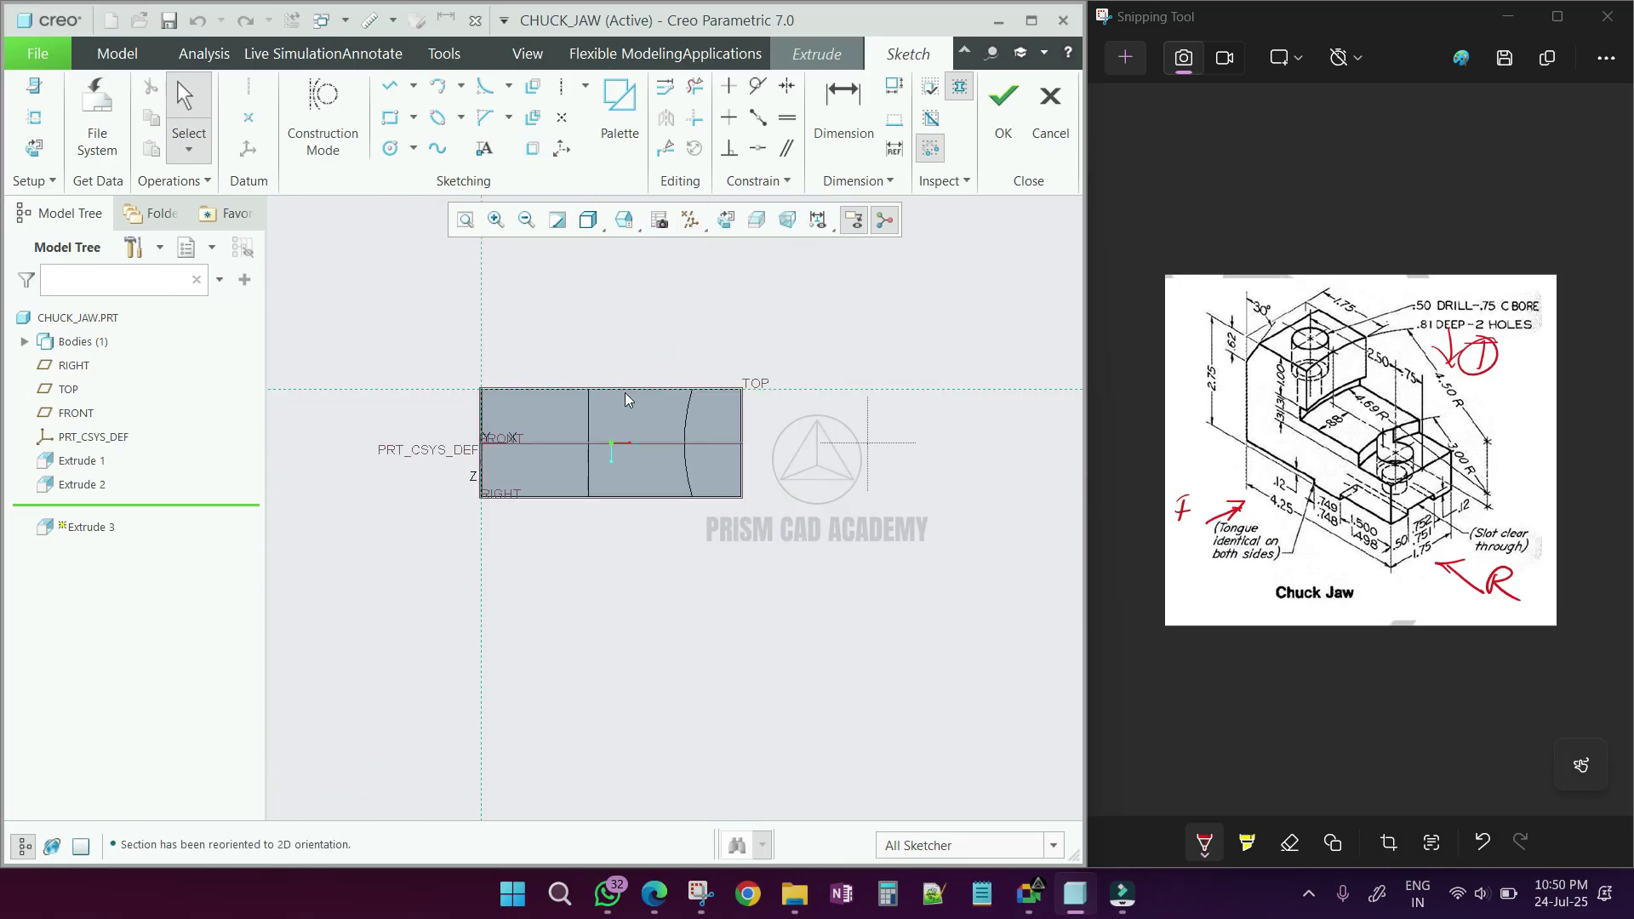
Add the curved wall of the arc cut as a sketch reference
{"action": "left_click", "coordinate": [34, 116]}
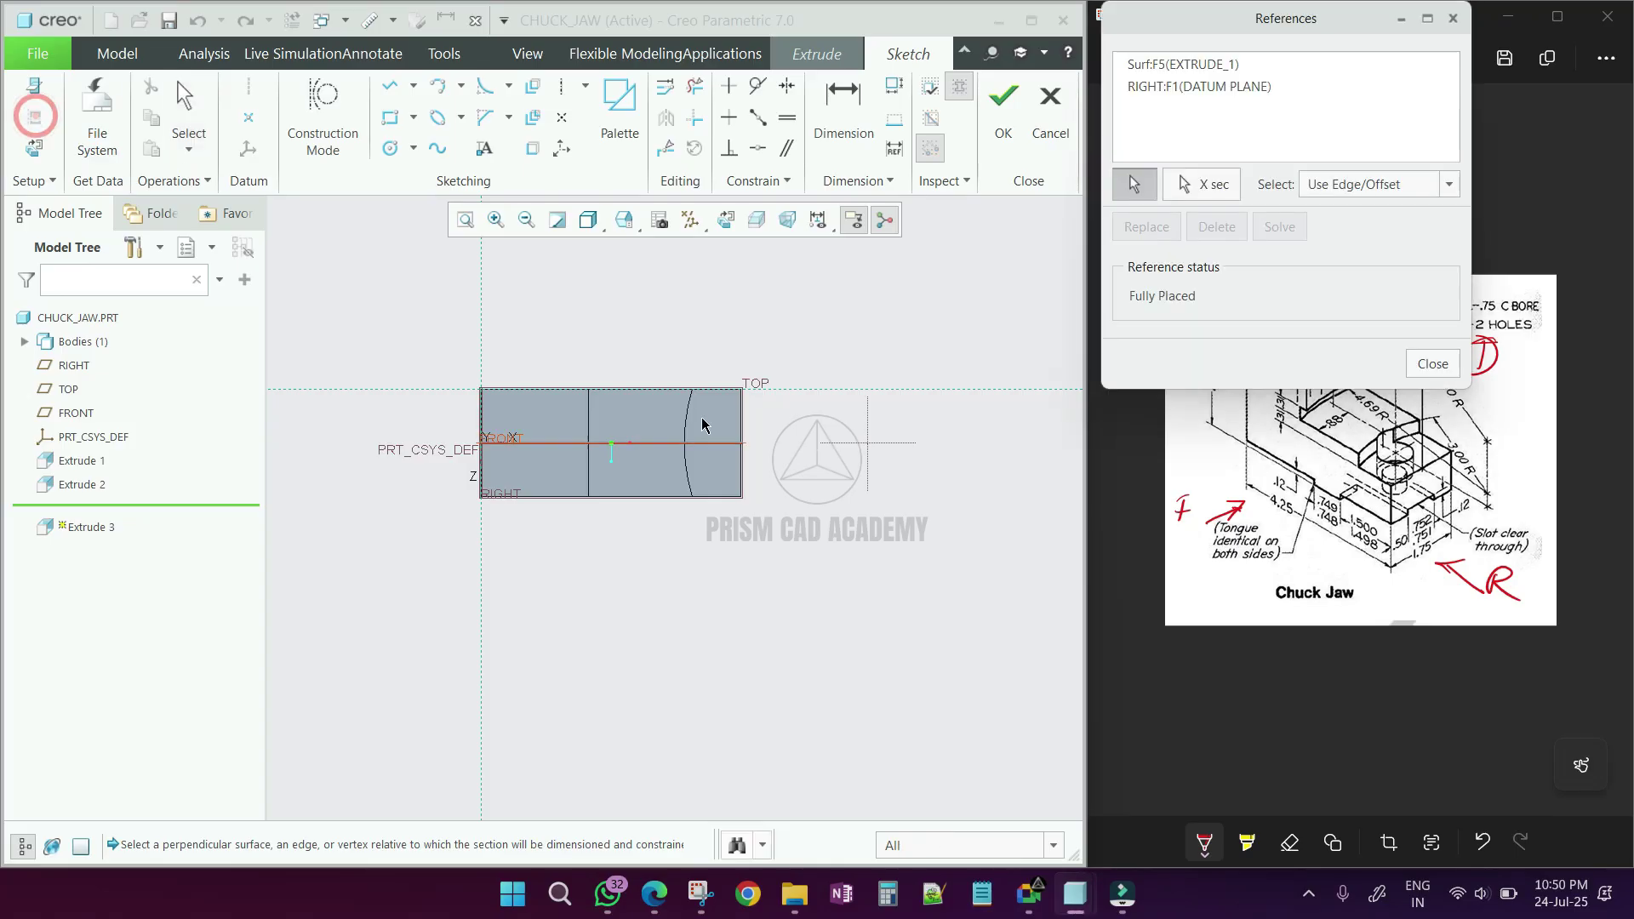
{"action": "left_click", "coordinate": [689, 414]}
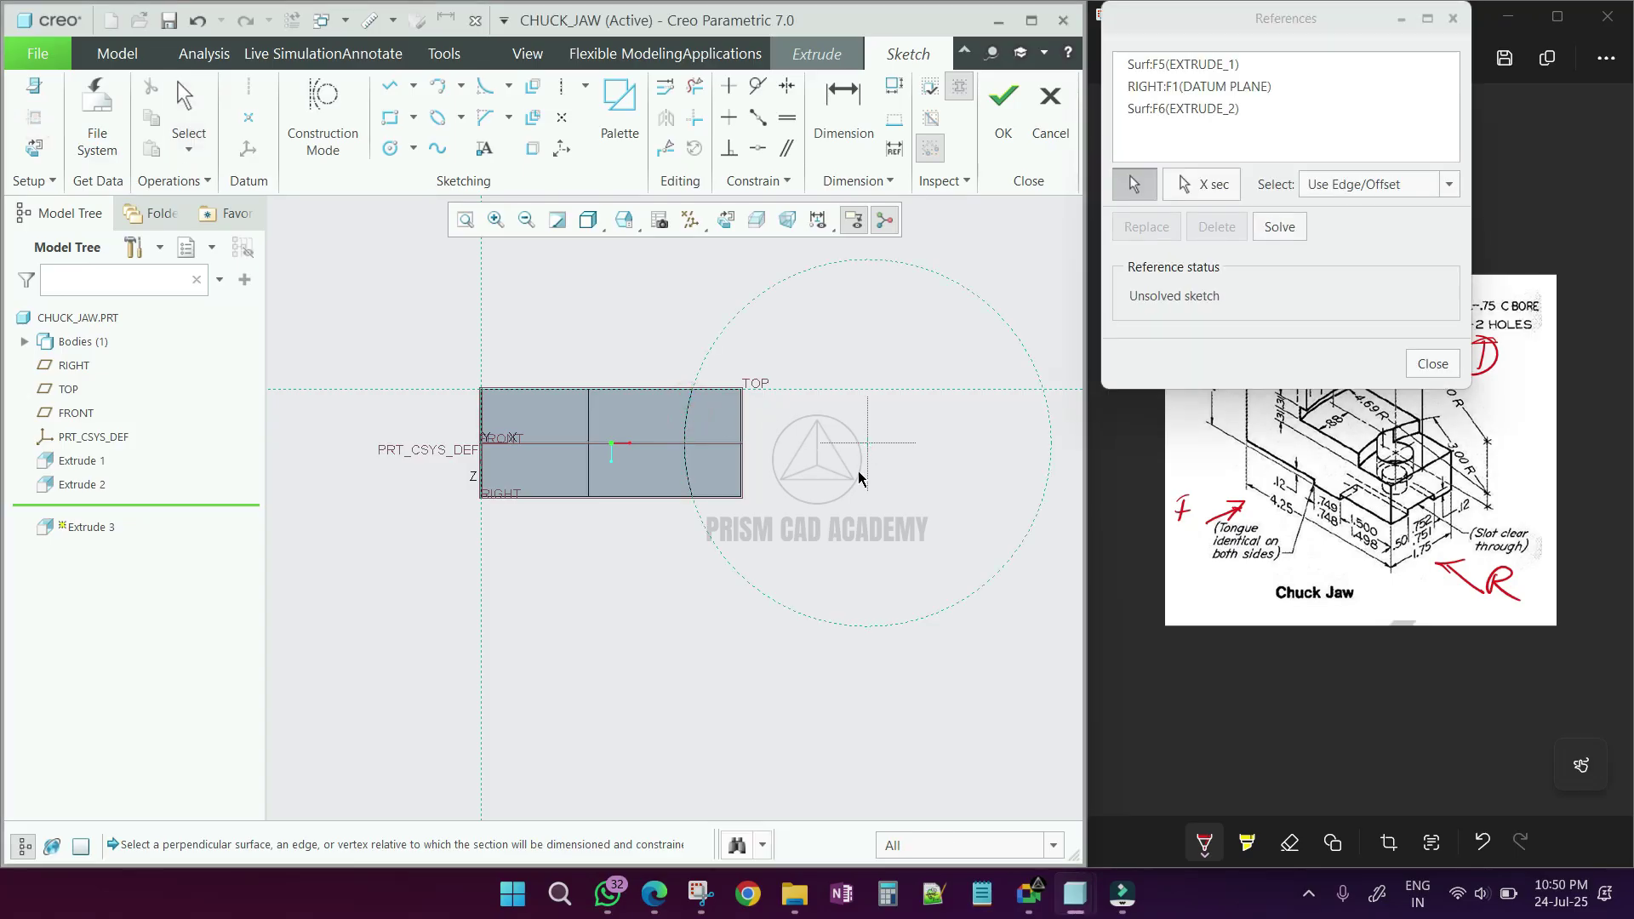
{"action": "middle_click", "coordinate": [870, 445]}
{"action": "middle_click", "coordinate": [769, 520]}
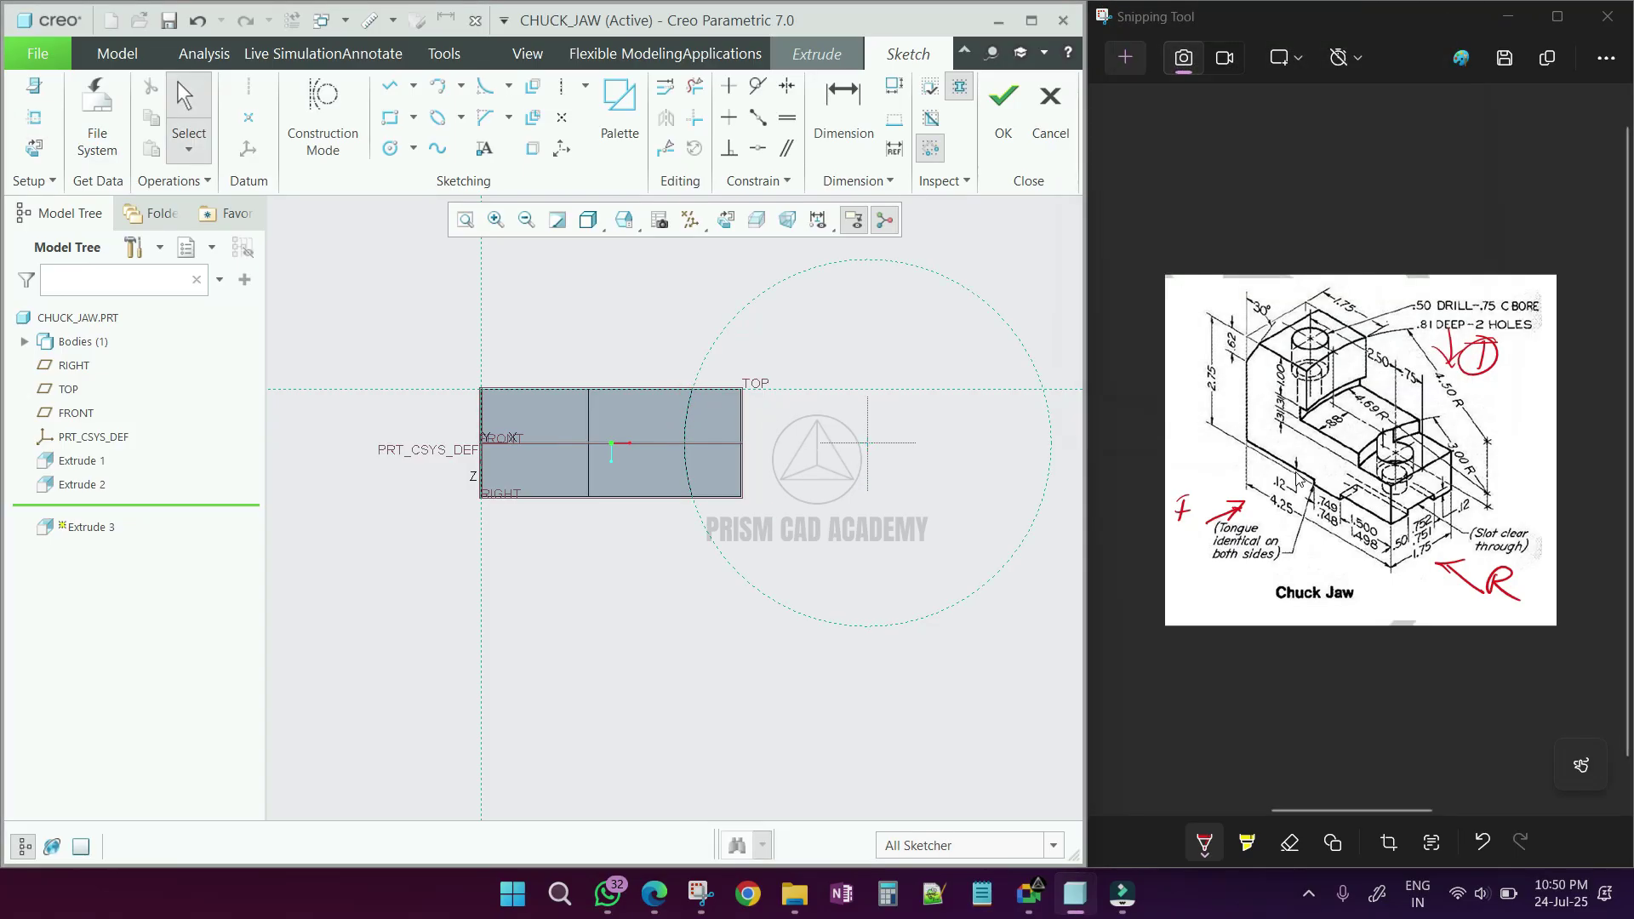
Draw a circle concentric with the arc cut's reference circle and set its radius to 4.69
{"action": "left_click", "coordinate": [389, 148]}
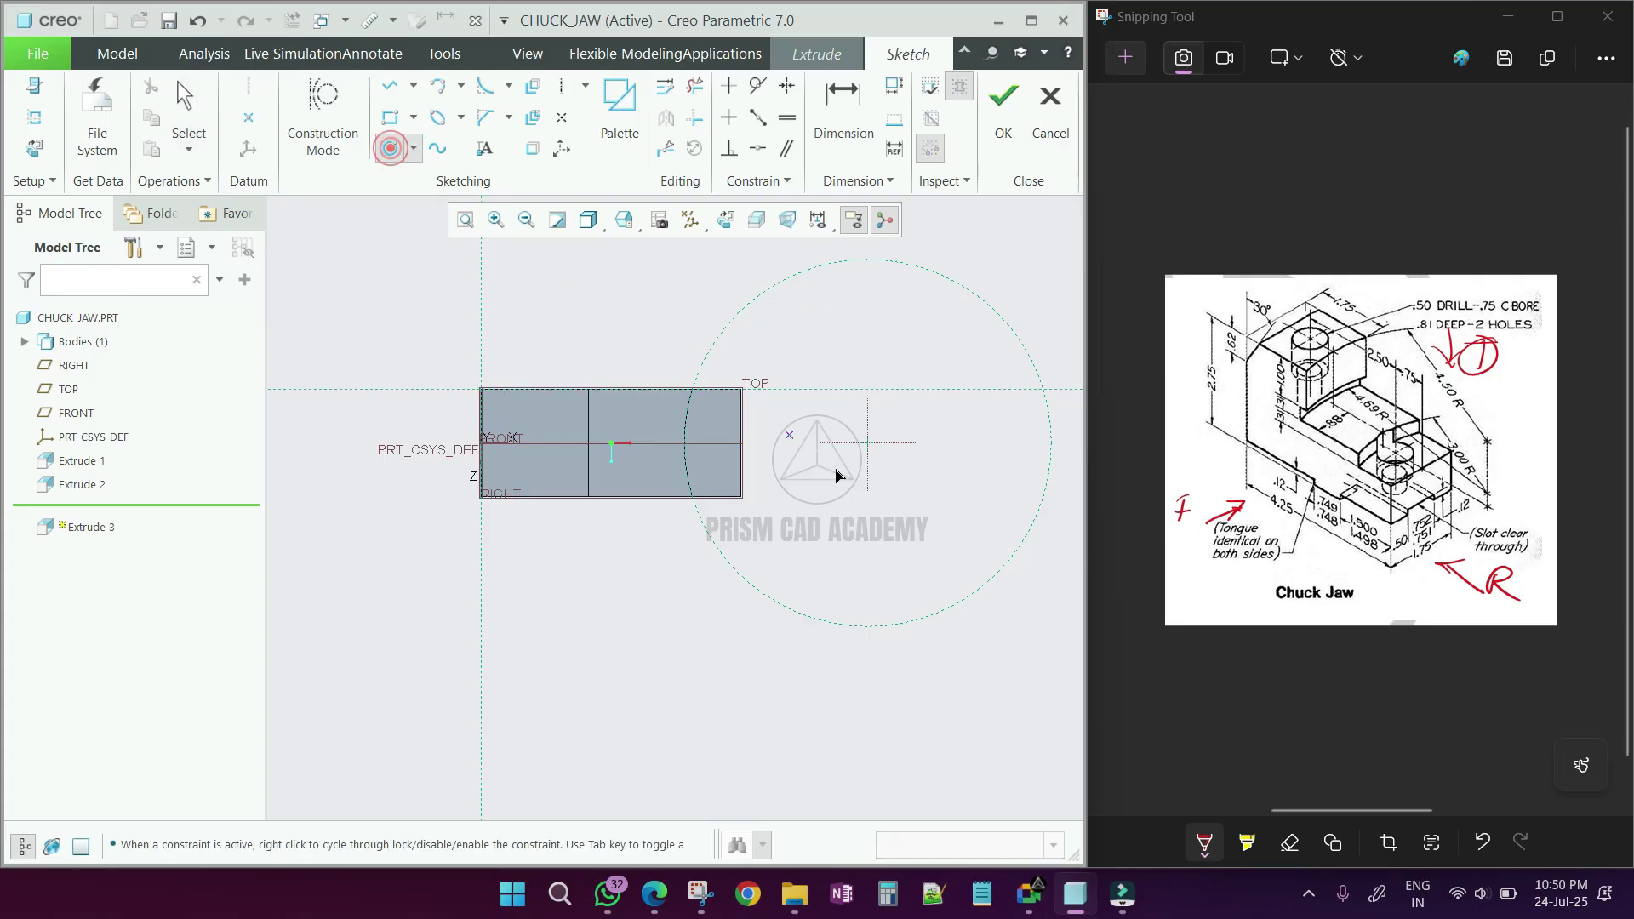
{"action": "left_click", "coordinate": [867, 445]}
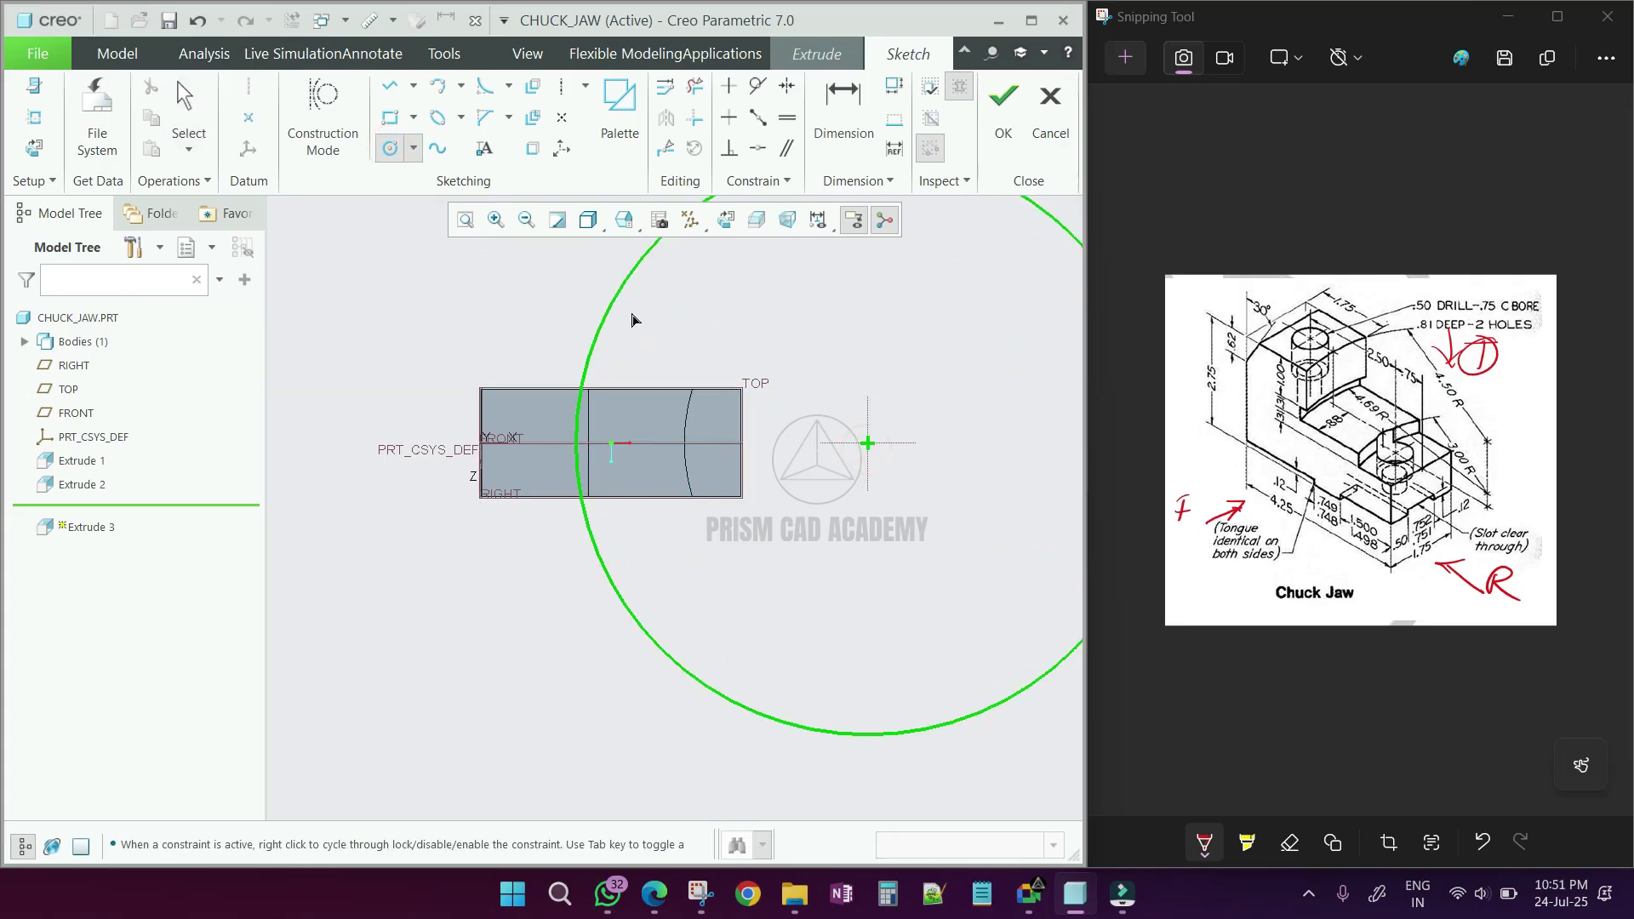
{"action": "left_click", "coordinate": [626, 279]}
{"action": "middle_click", "coordinate": [602, 585]}
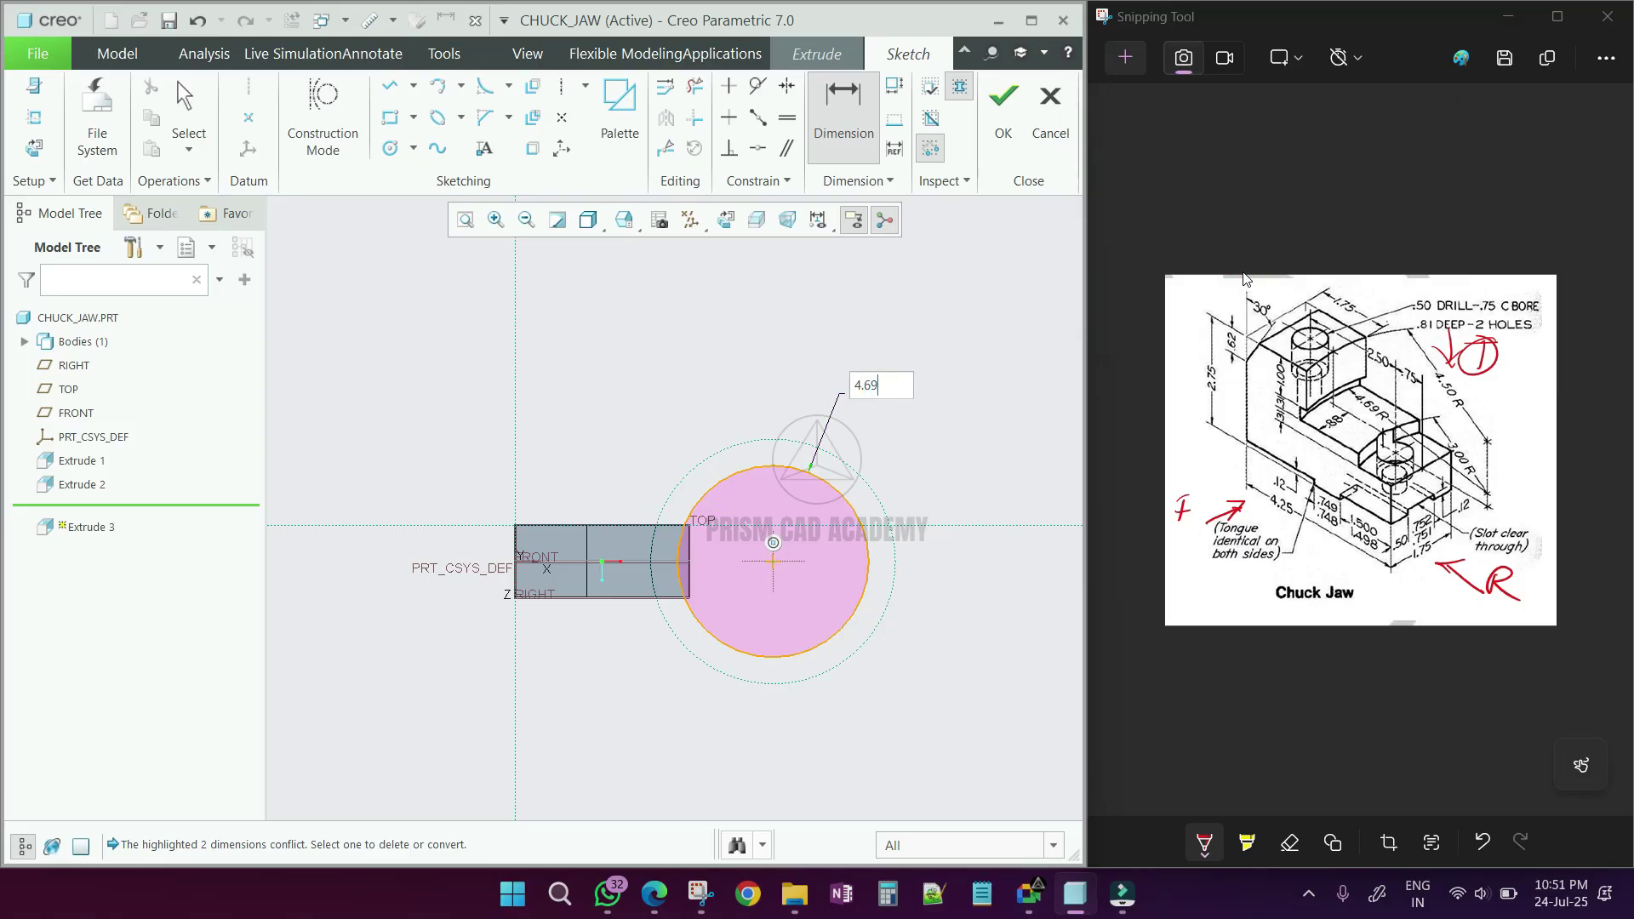
{"action": "key", "text": "Return"}
{"action": "scroll", "coordinate": [638, 485], "scroll_direction": "up", "scroll_amount": 5}
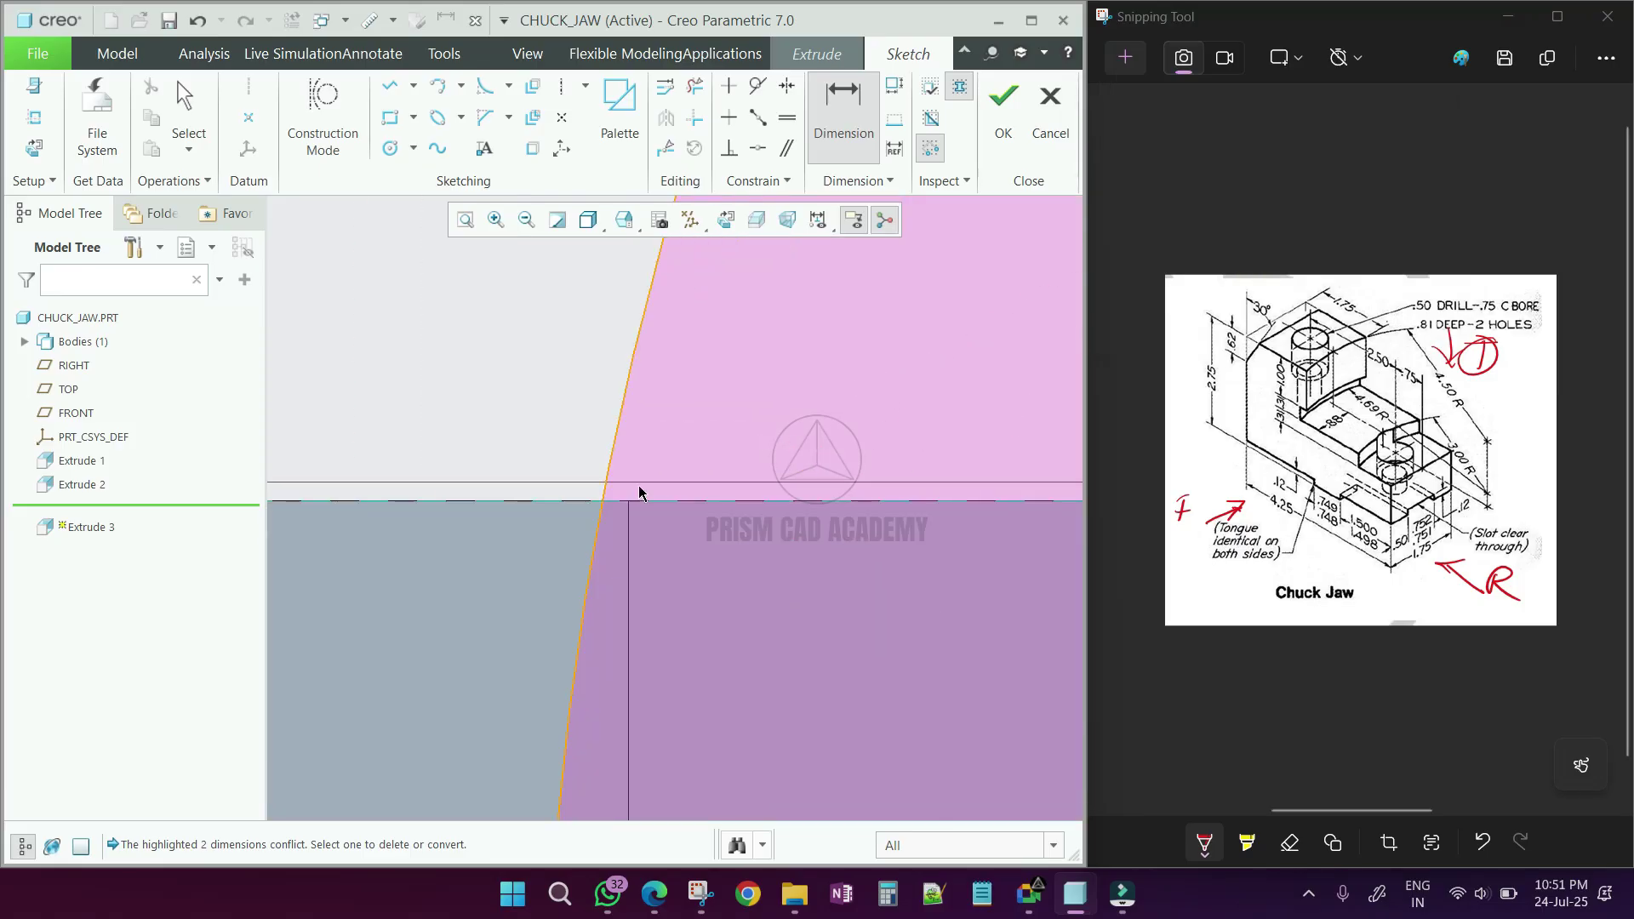
{"action": "scroll", "coordinate": [638, 485], "scroll_direction": "down", "scroll_amount": 5}
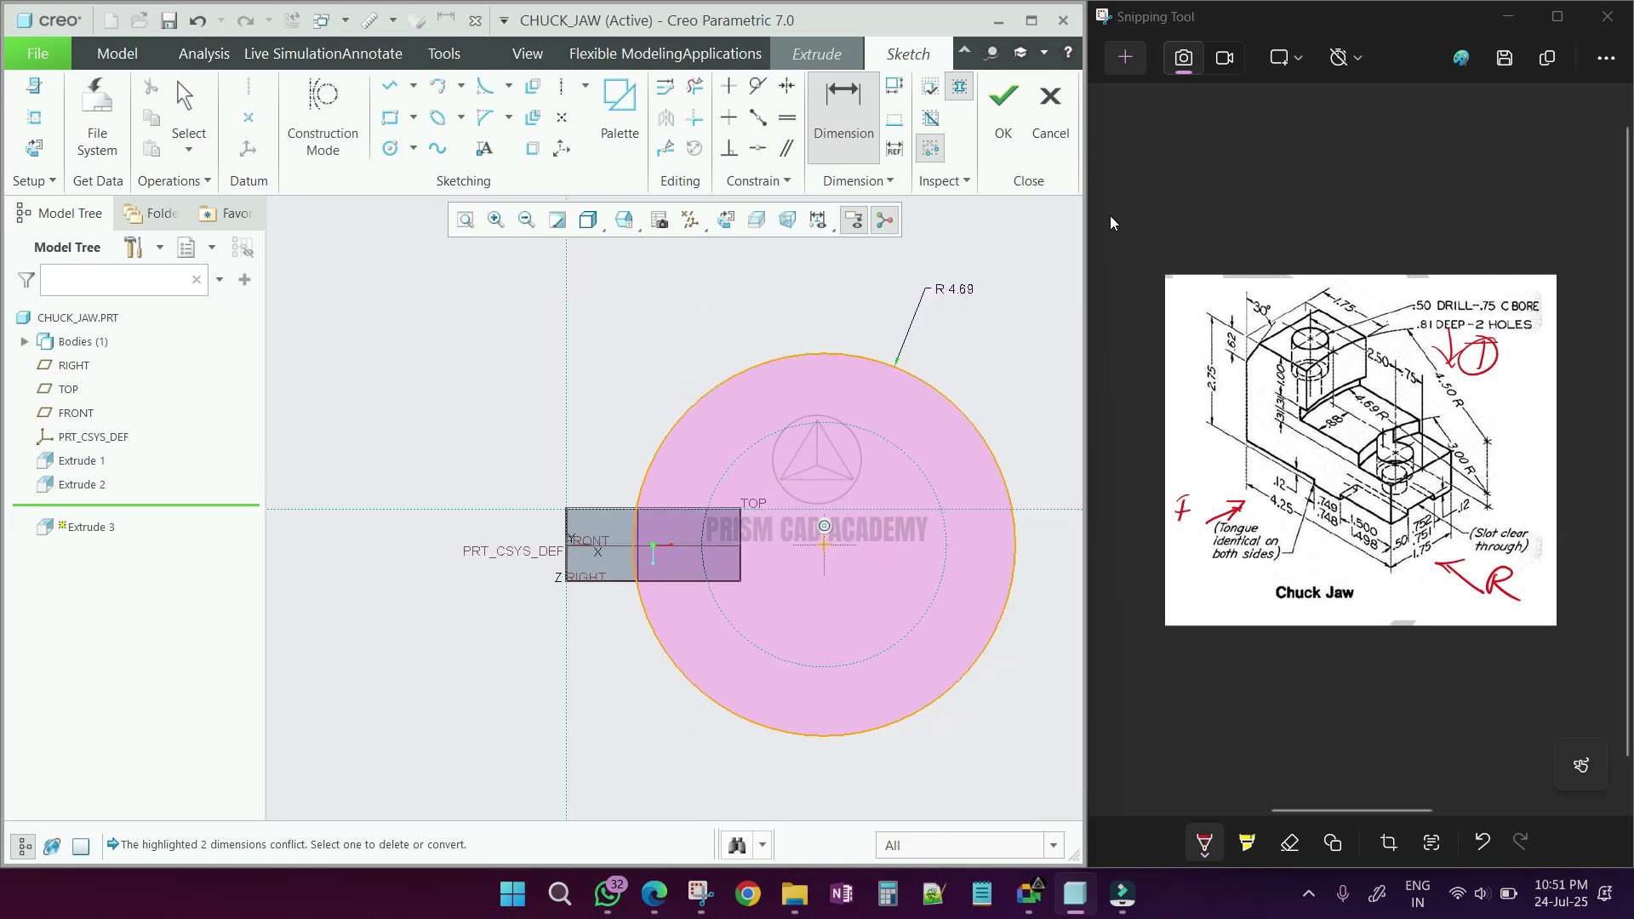
Finish the R4.69 circle sketch and cut it 0.31 deep into the base of the raised block, removing material
{"action": "left_click", "coordinate": [1003, 119]}
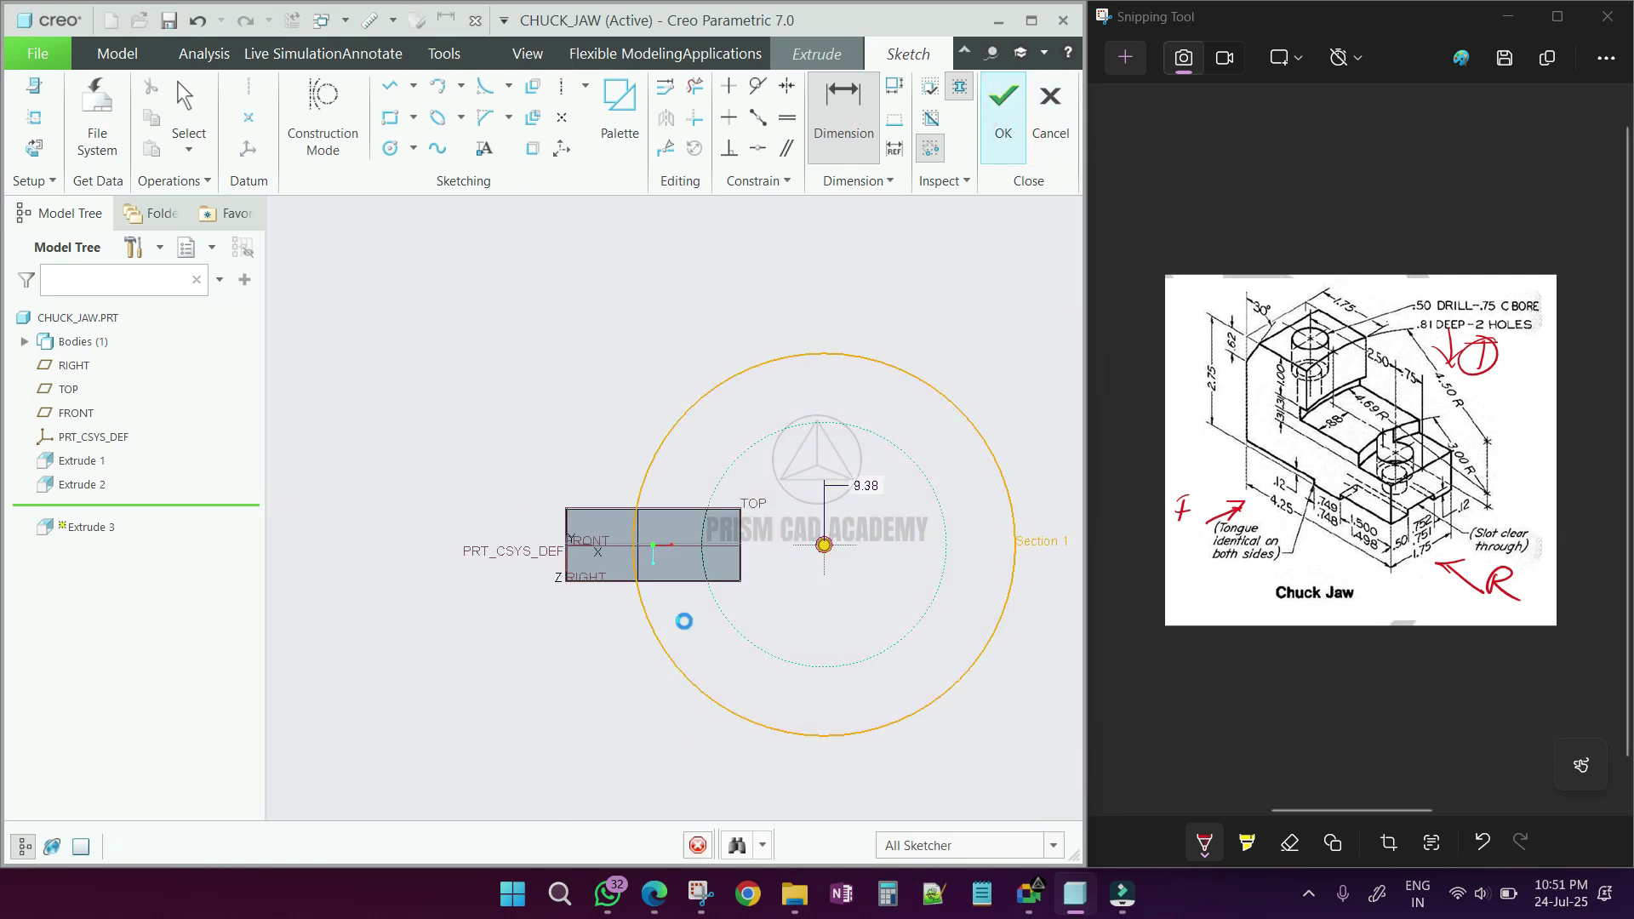
{"action": "middle_click_drag", "start_coordinate": [681, 617], "coordinate": [660, 485]}
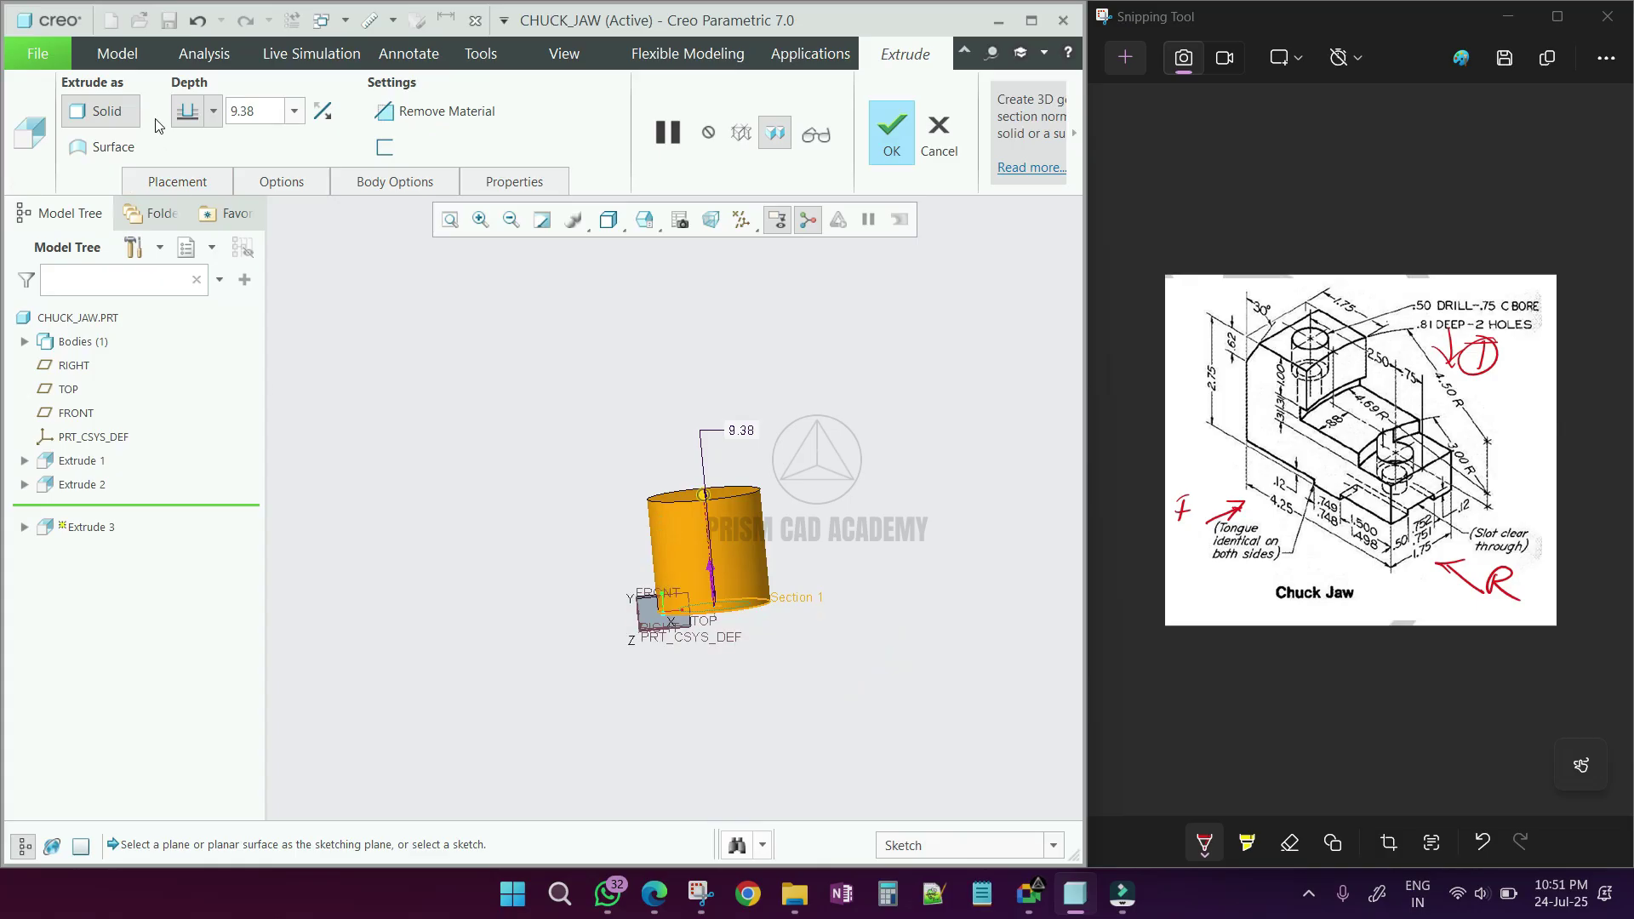
{"action": "type", "text": "0"}
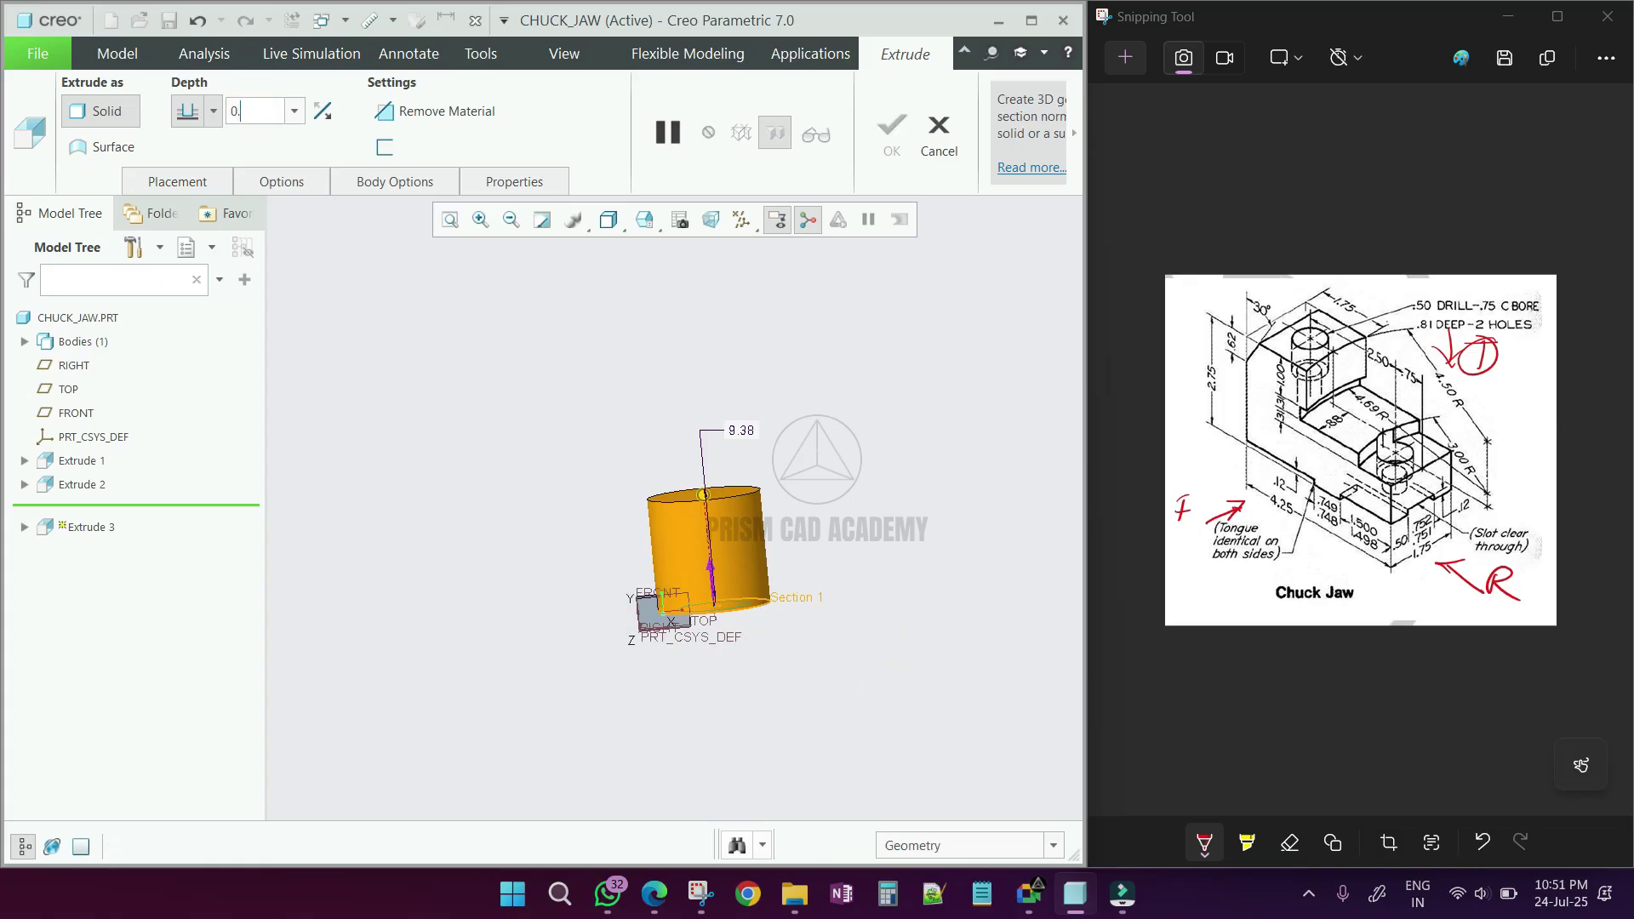
{"action": "key", "text": "Return"}
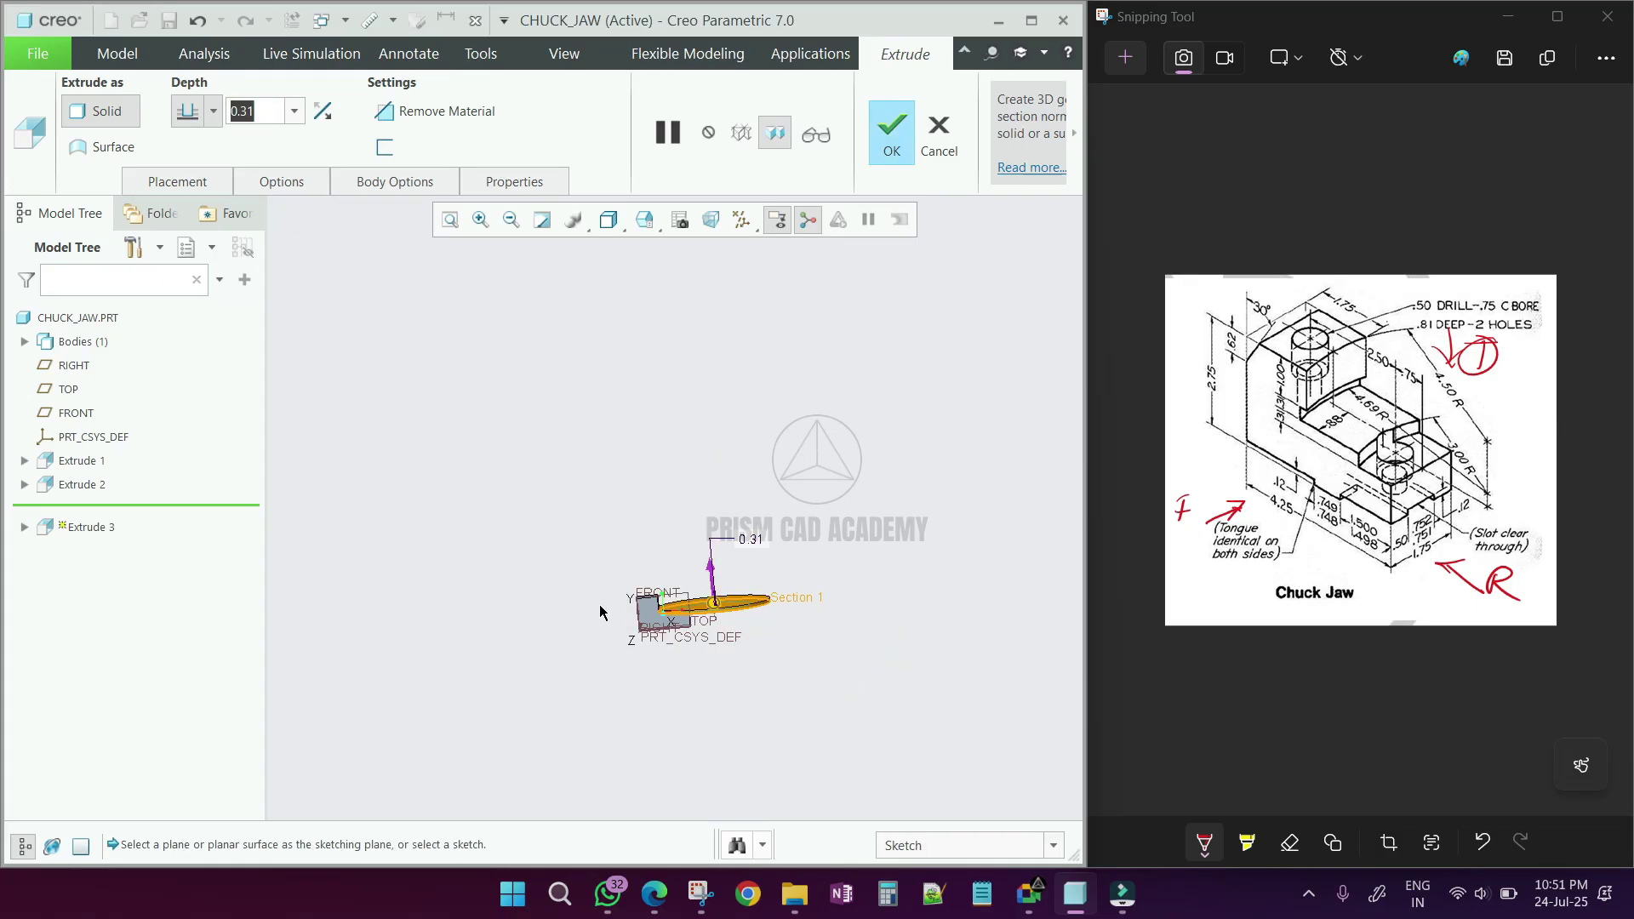
{"action": "left_click", "coordinate": [417, 112]}
{"action": "scroll", "coordinate": [664, 621], "scroll_direction": "down", "scroll_amount": 6}
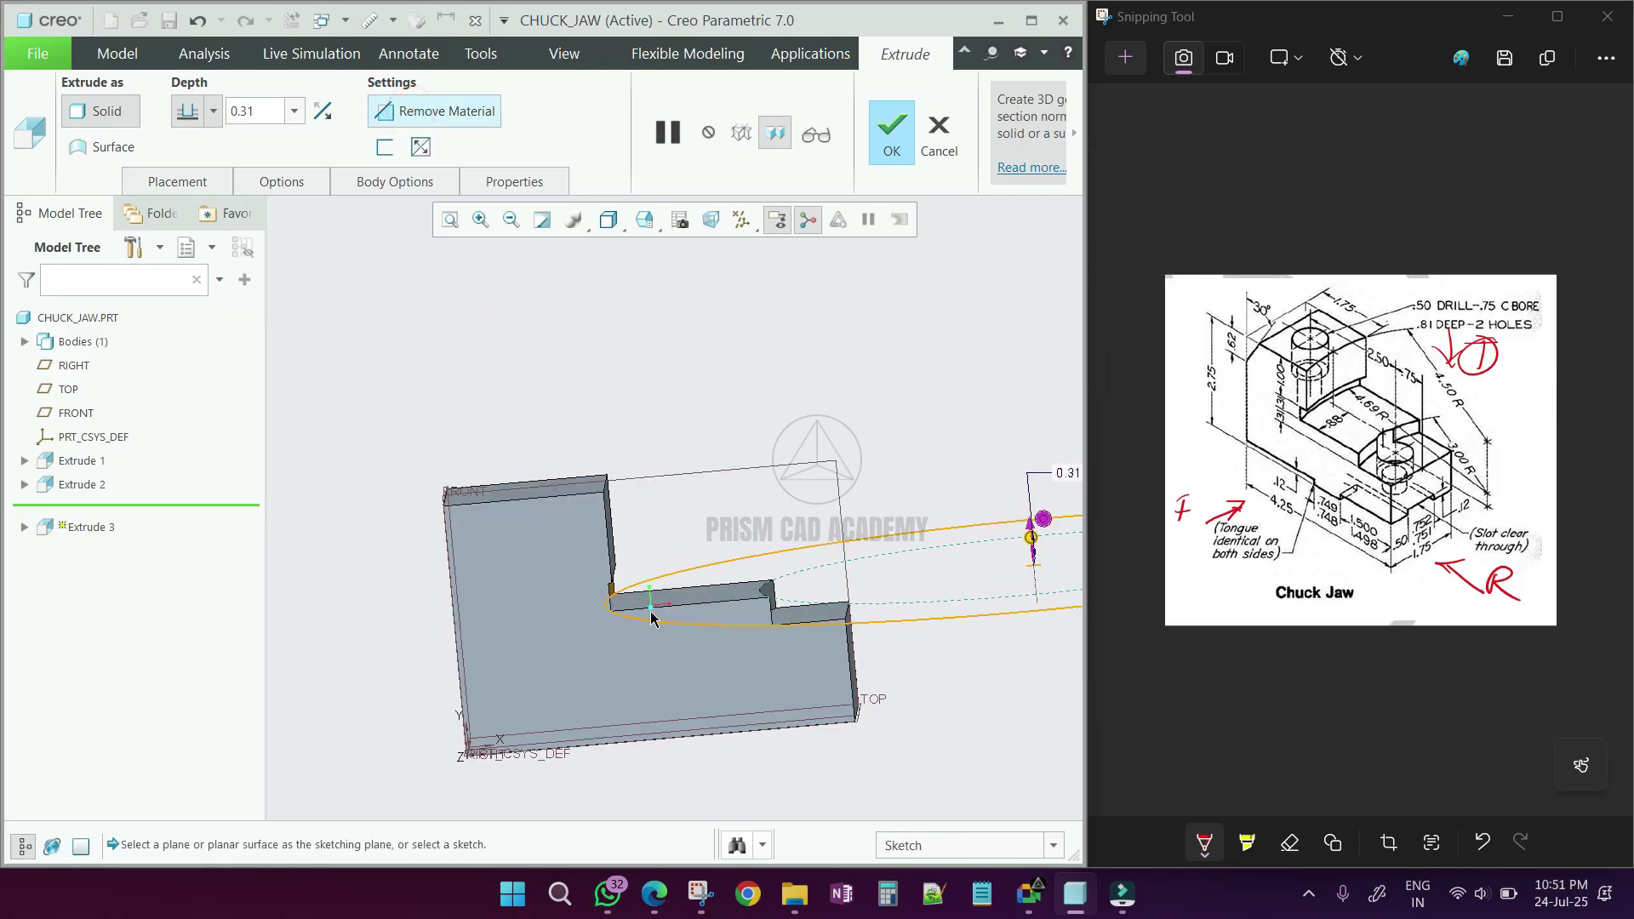
{"action": "scroll", "coordinate": [534, 470], "scroll_direction": "up", "scroll_amount": 4}
{"action": "middle_click_drag", "start_coordinate": [533, 471], "coordinate": [537, 570]}
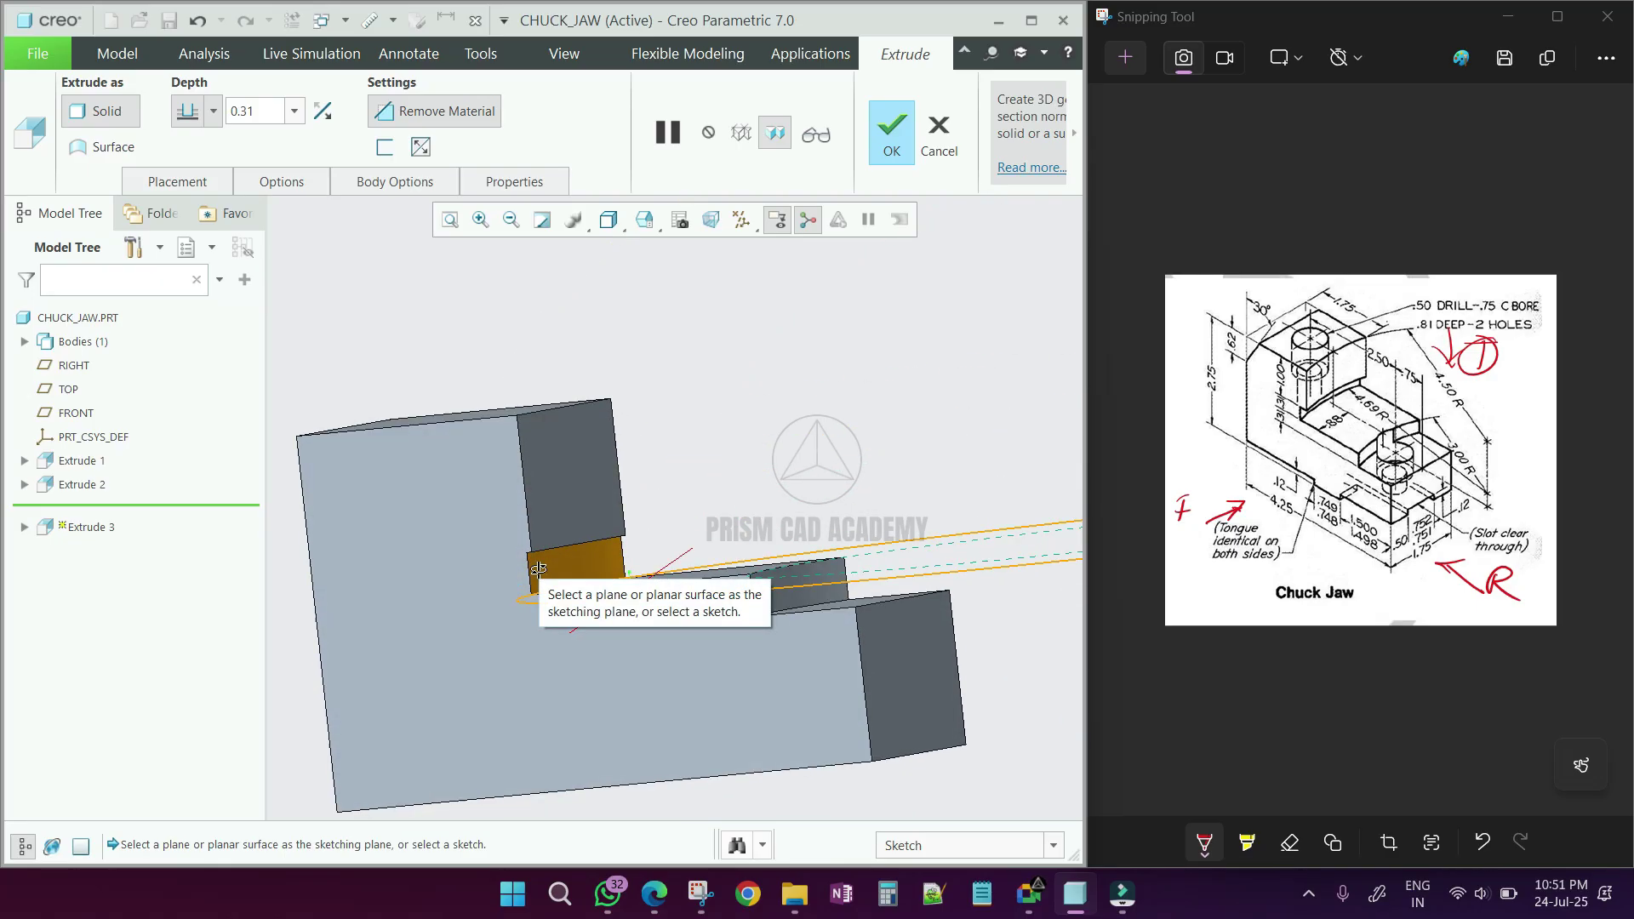
{"action": "middle_click_drag", "start_coordinate": [538, 569], "coordinate": [551, 573]}
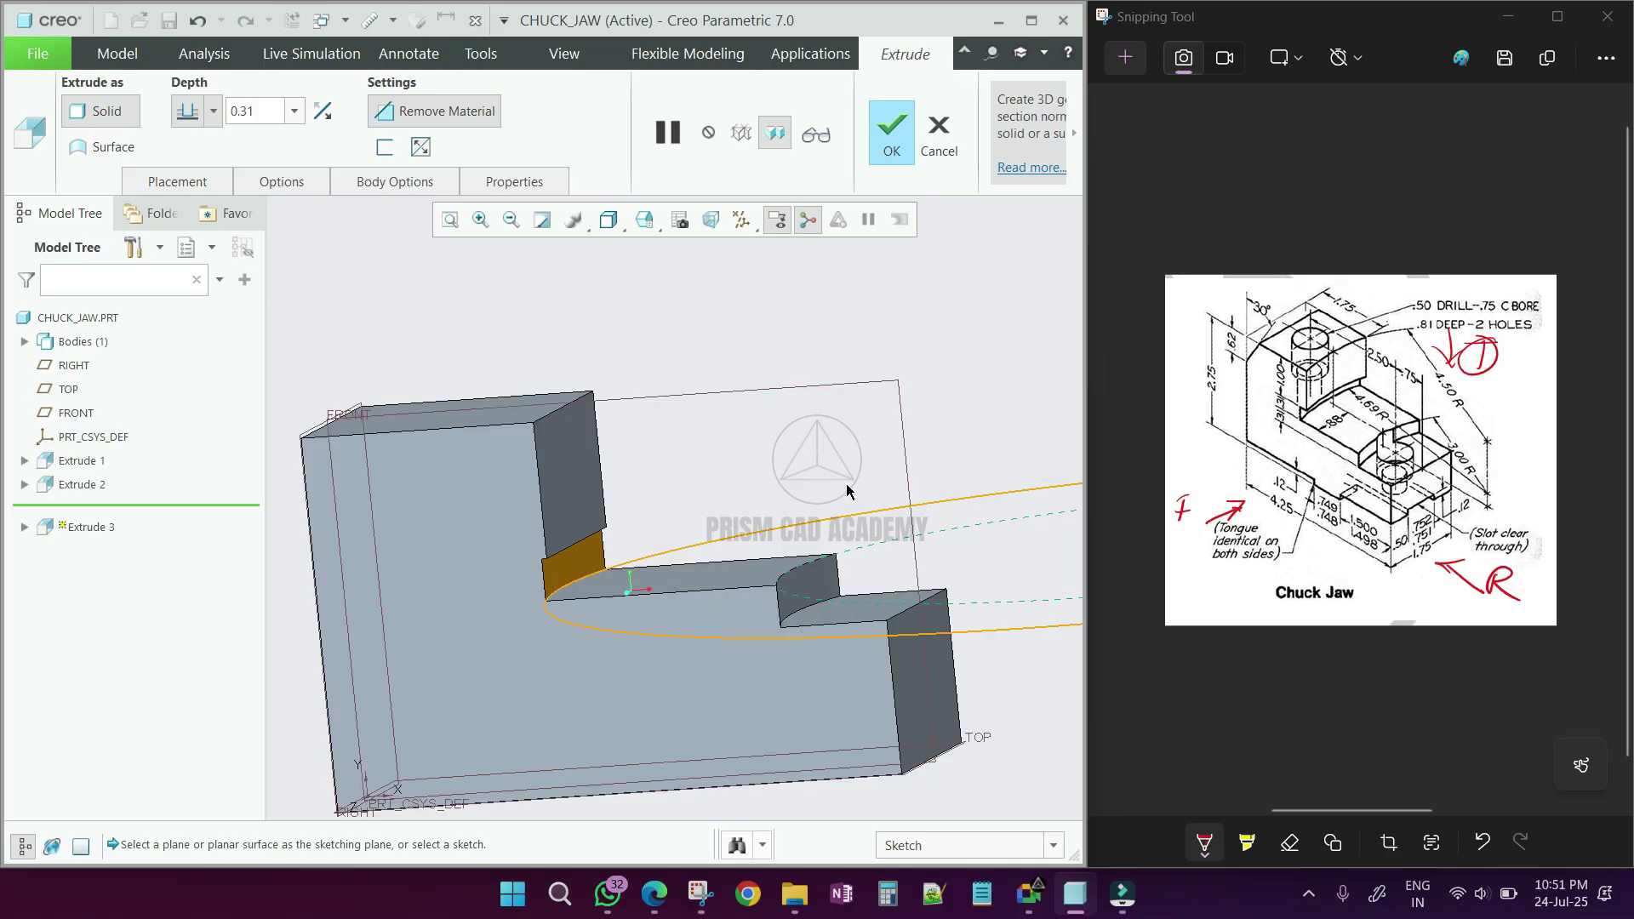
{"action": "middle_click", "coordinate": [736, 509]}
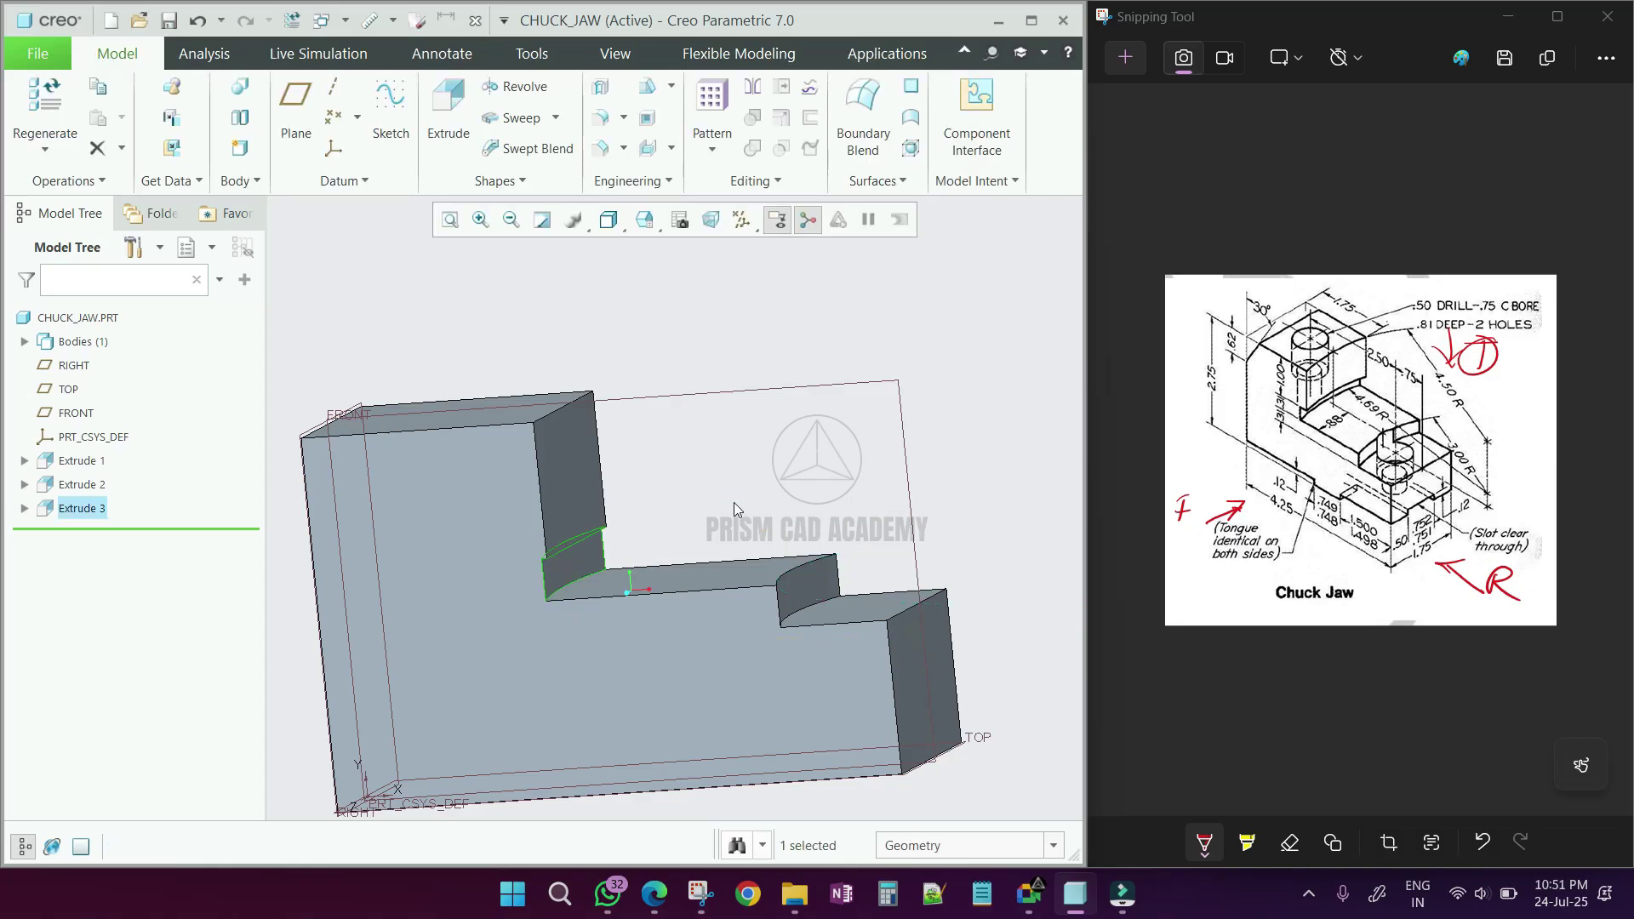
Examine the shallow arc cut at the foot of the raised block from several angles
{"action": "left_click", "coordinate": [730, 494]}
{"action": "scroll", "coordinate": [730, 486], "scroll_direction": "down", "scroll_amount": 3}
{"action": "mouse_move", "coordinate": [730, 485]}
{"action": "middle_mouse_down"}
{"action": "mouse_move", "coordinate": [667, 502]}
{"action": "mouse_move", "coordinate": [647, 459]}
{"action": "mouse_move", "coordinate": [670, 538]}
{"action": "middle_mouse_up"}
{"action": "scroll", "coordinate": [646, 545], "scroll_direction": "up", "scroll_amount": 5}
{"action": "left_click", "coordinate": [560, 512]}
{"action": "scroll", "coordinate": [605, 578], "scroll_direction": "down", "scroll_amount": 3}
{"action": "mouse_move", "coordinate": [606, 578]}
{"action": "middle_mouse_down"}
{"action": "mouse_move", "coordinate": [613, 485]}
{"action": "mouse_move", "coordinate": [615, 554]}
{"action": "middle_mouse_up"}
{"action": "left_click", "coordinate": [734, 430]}
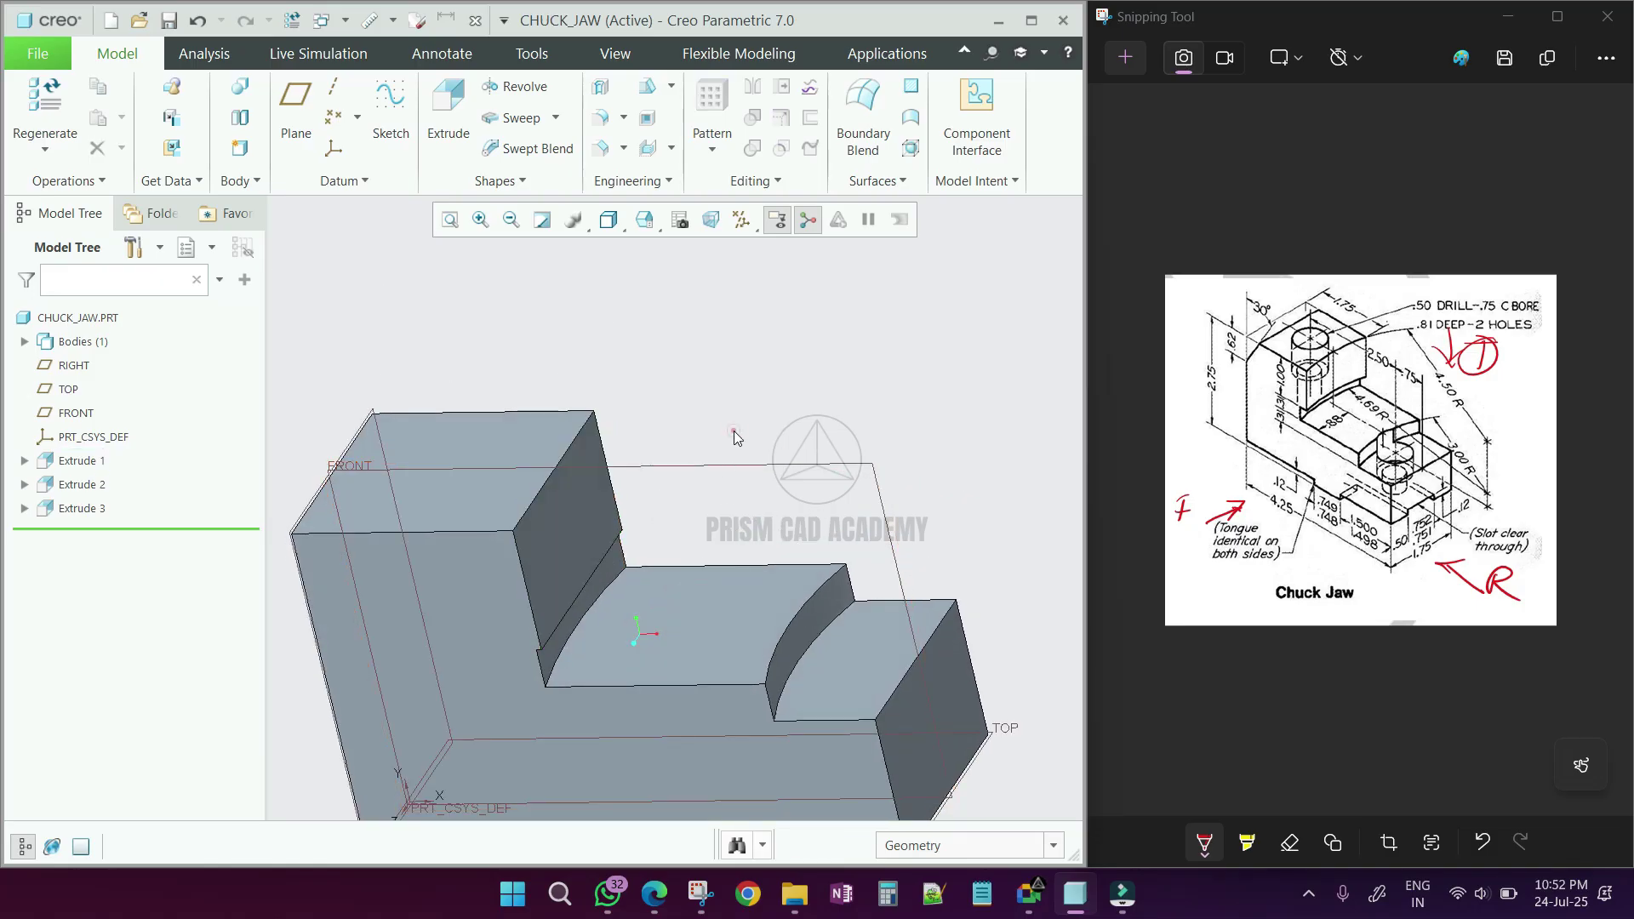
Start an extrude sketch on the raised block's top face and add the free-end arc cut's wall as a reference
{"action": "left_click", "coordinate": [448, 119]}
{"action": "left_click", "coordinate": [496, 484]}
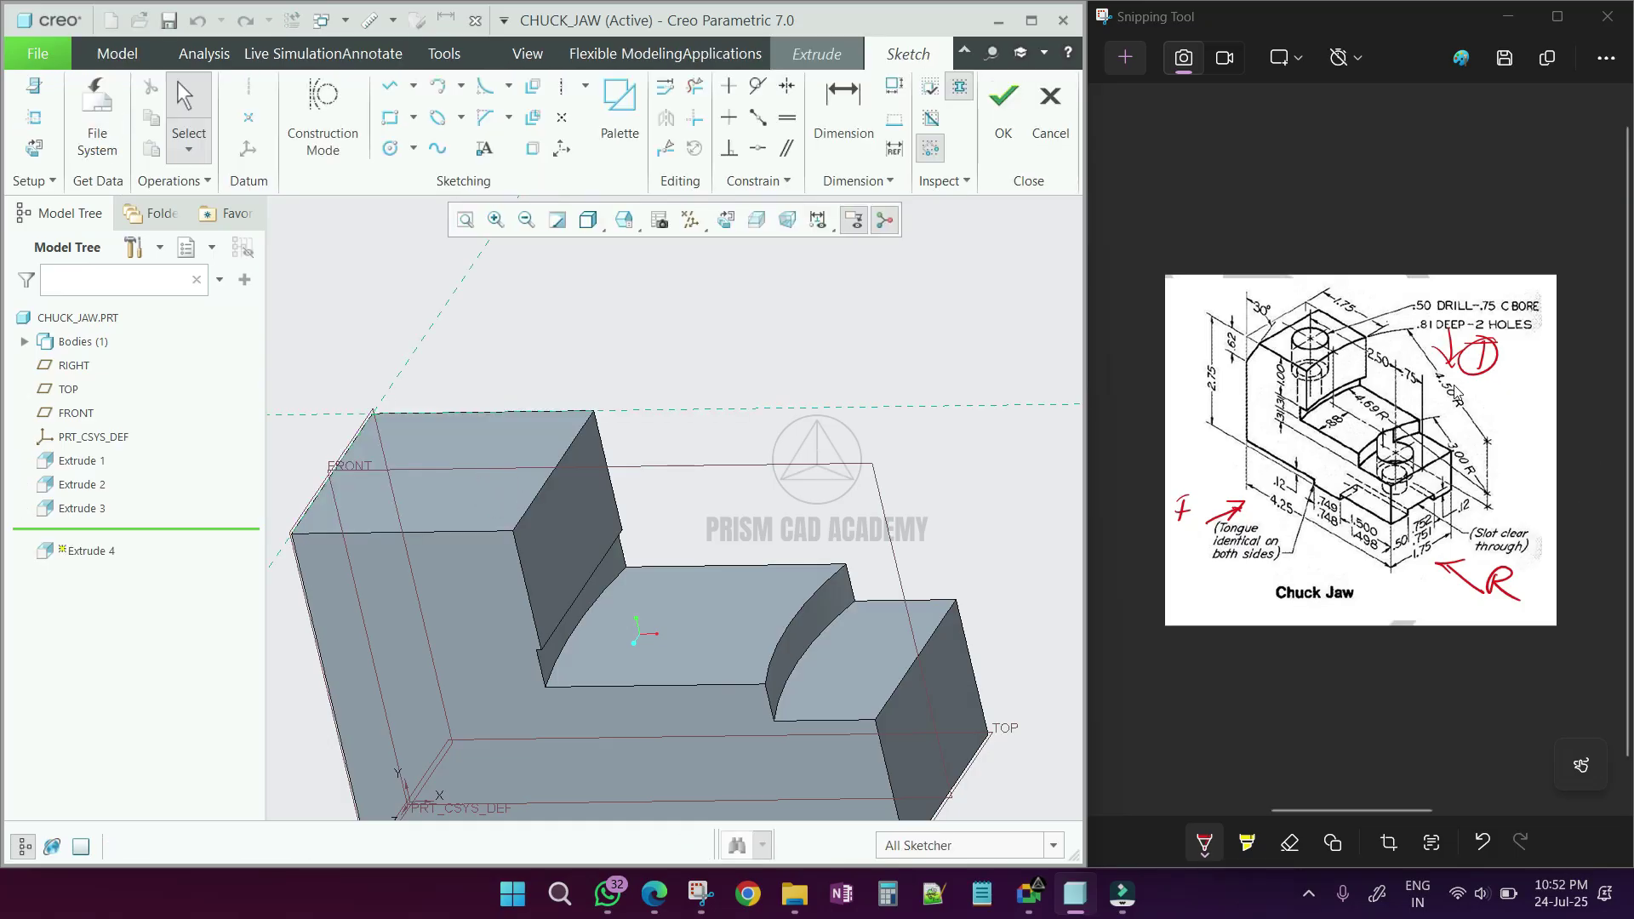
{"action": "left_click", "coordinate": [725, 220]}
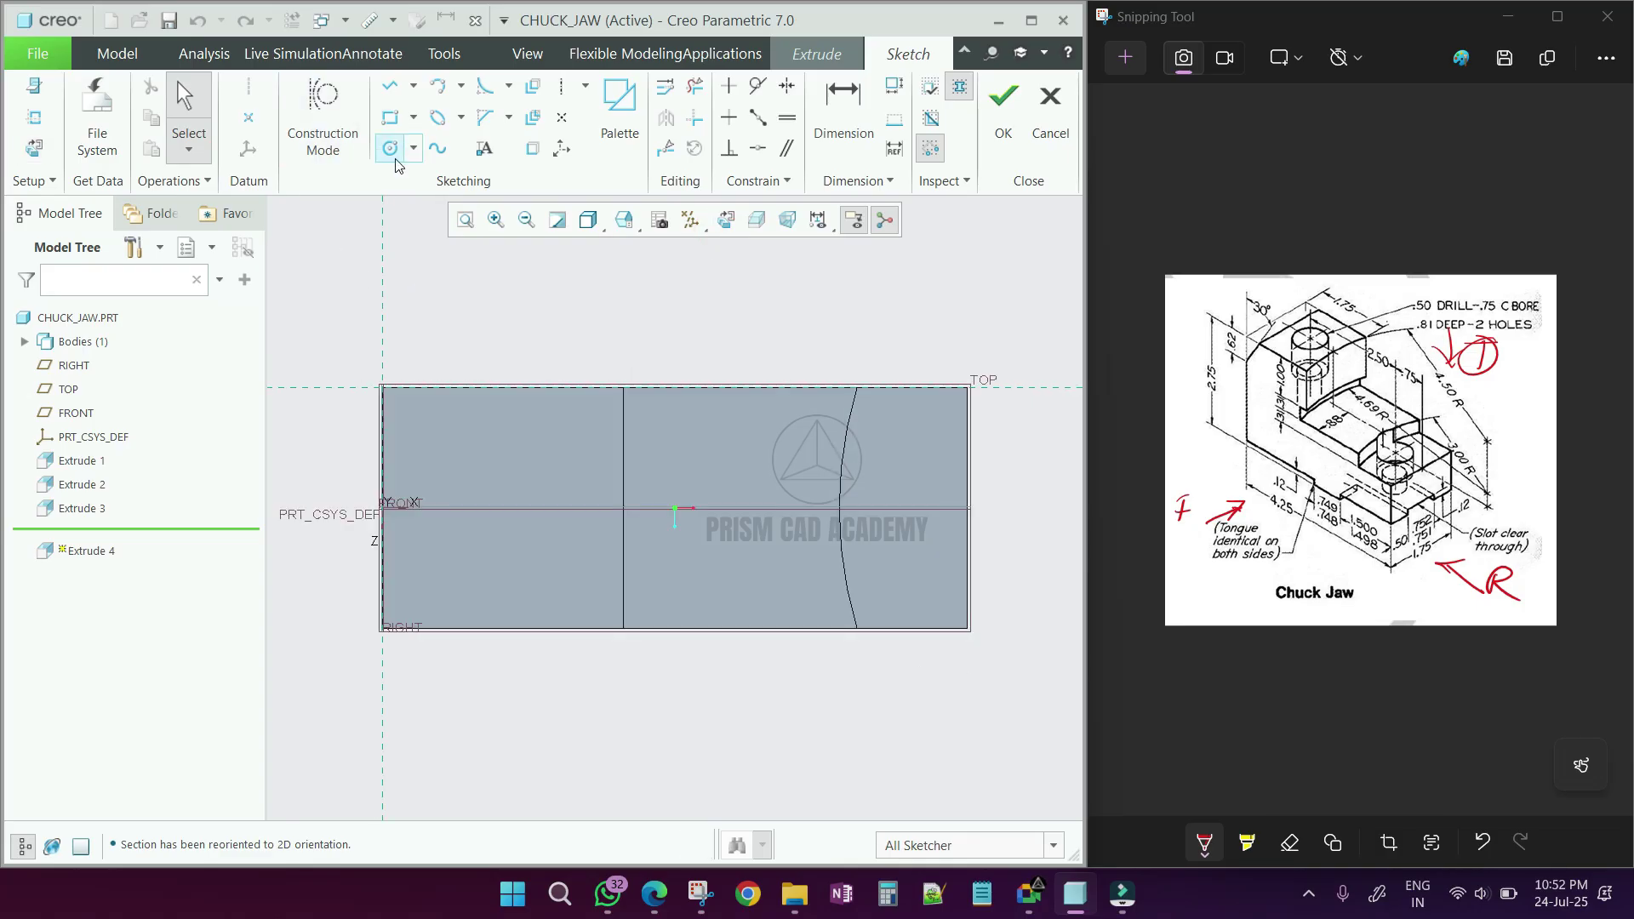
{"action": "left_click", "coordinate": [34, 116]}
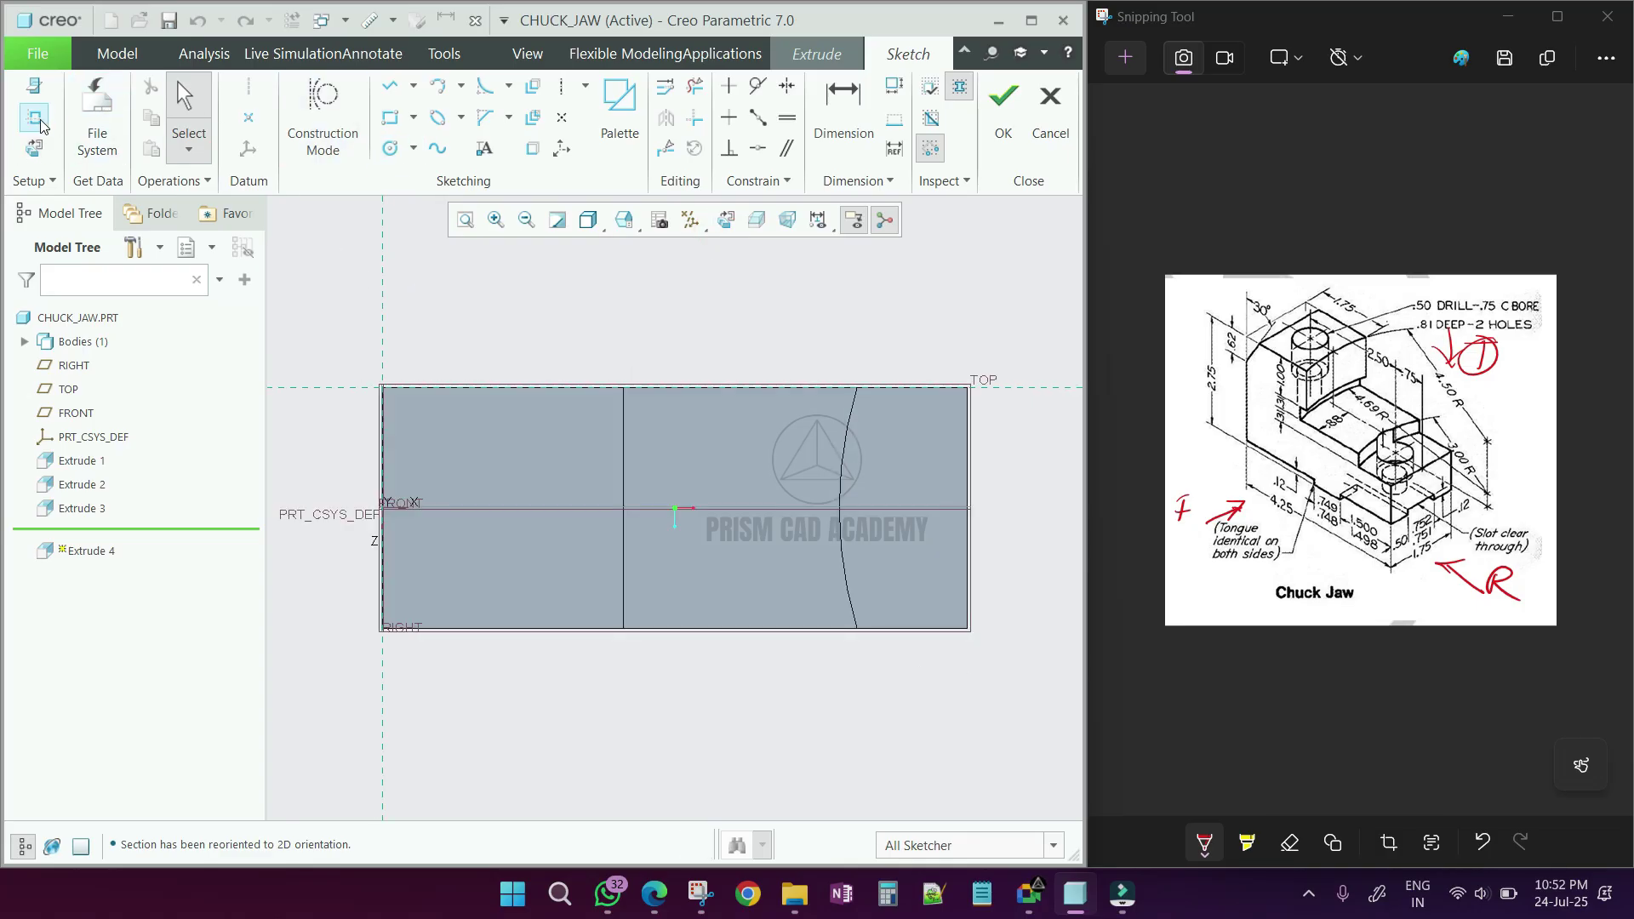
{"action": "left_click", "coordinate": [842, 459]}
{"action": "left_click", "coordinate": [1436, 362]}
{"action": "scroll", "coordinate": [446, 316], "scroll_direction": "down", "scroll_amount": 3}
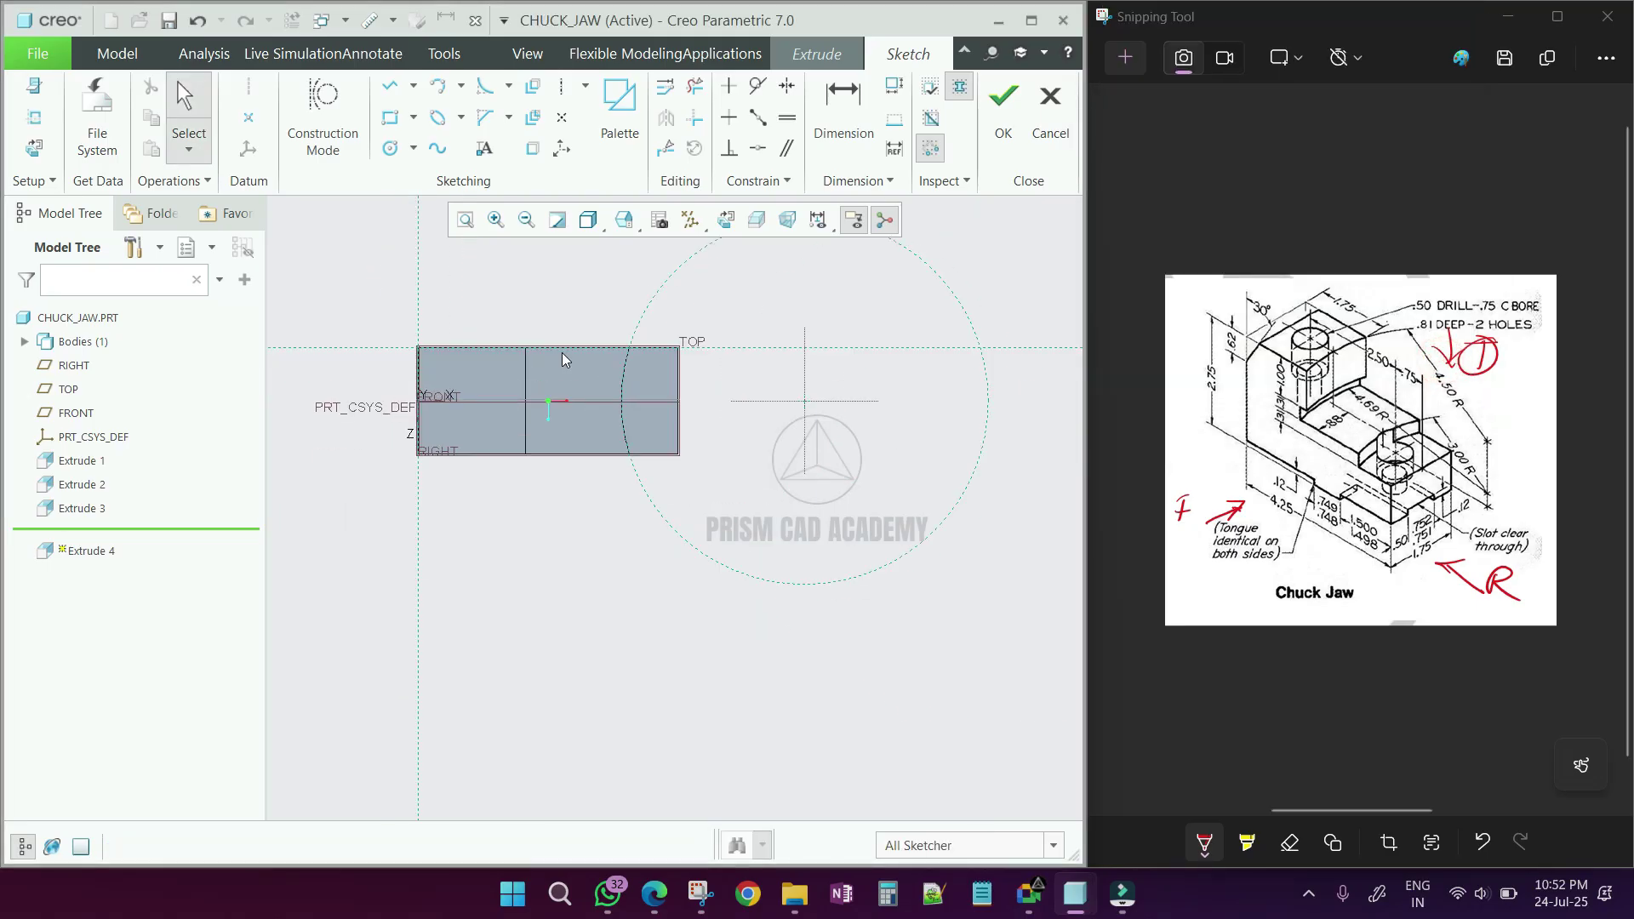
Draw a circle concentric with the reference arc, set its radius to 4.5, and check where it crosses the raised block
{"action": "left_click", "coordinate": [391, 149]}
{"action": "left_click", "coordinate": [810, 397]}
{"action": "left_click", "coordinate": [541, 257]}
{"action": "middle_click", "coordinate": [541, 258]}
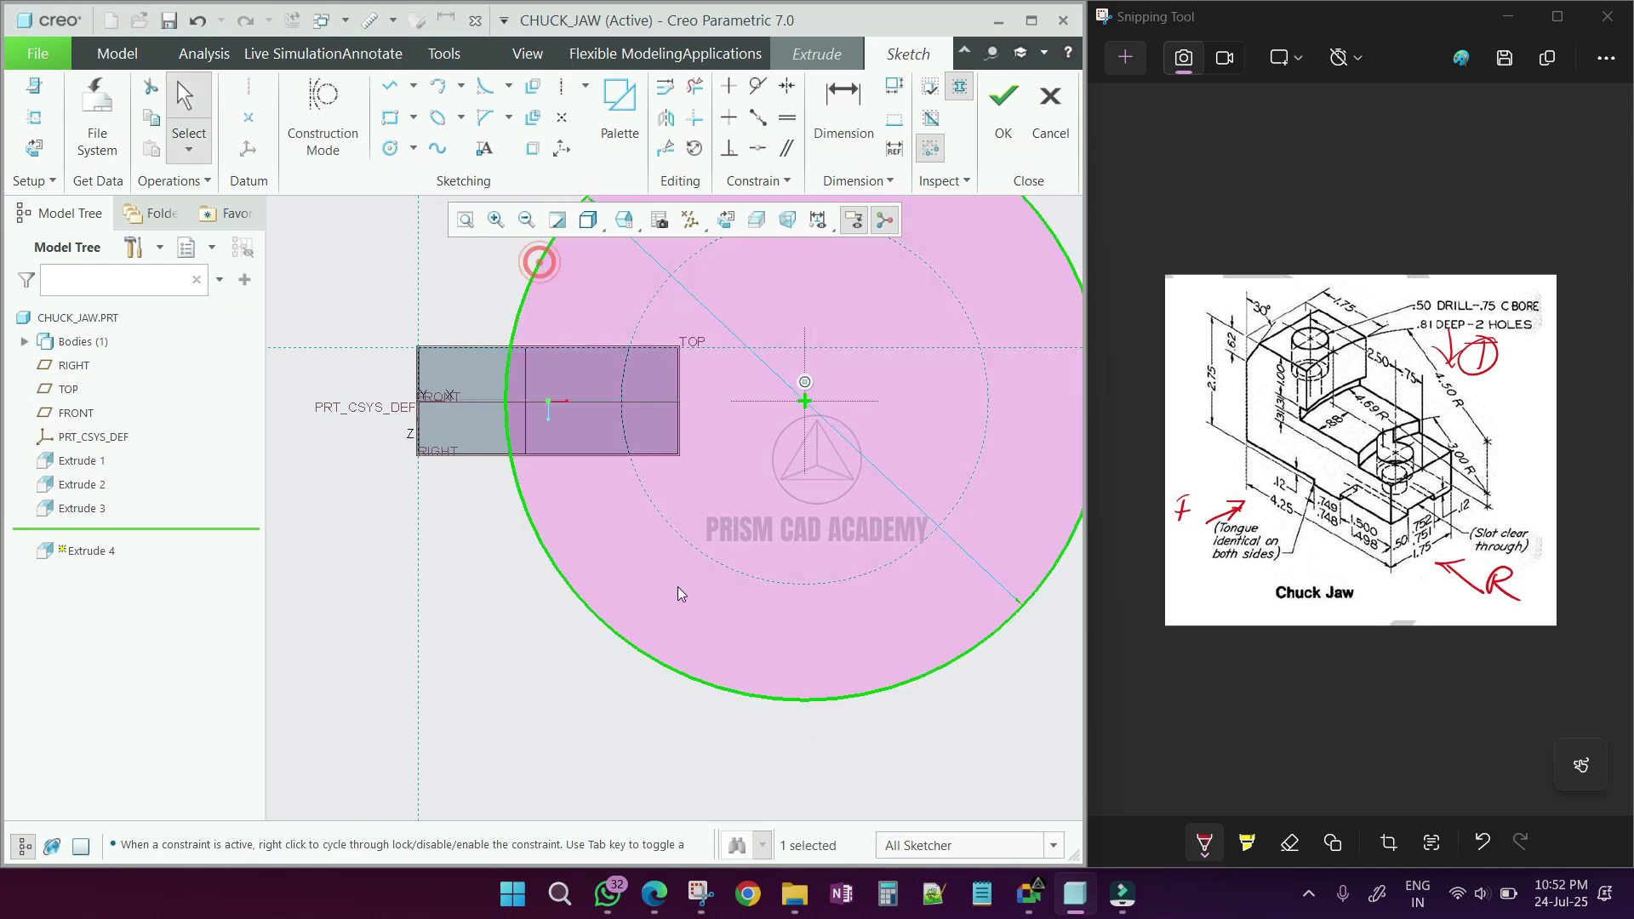
{"action": "scroll", "coordinate": [672, 592], "scroll_direction": "down", "scroll_amount": 3}
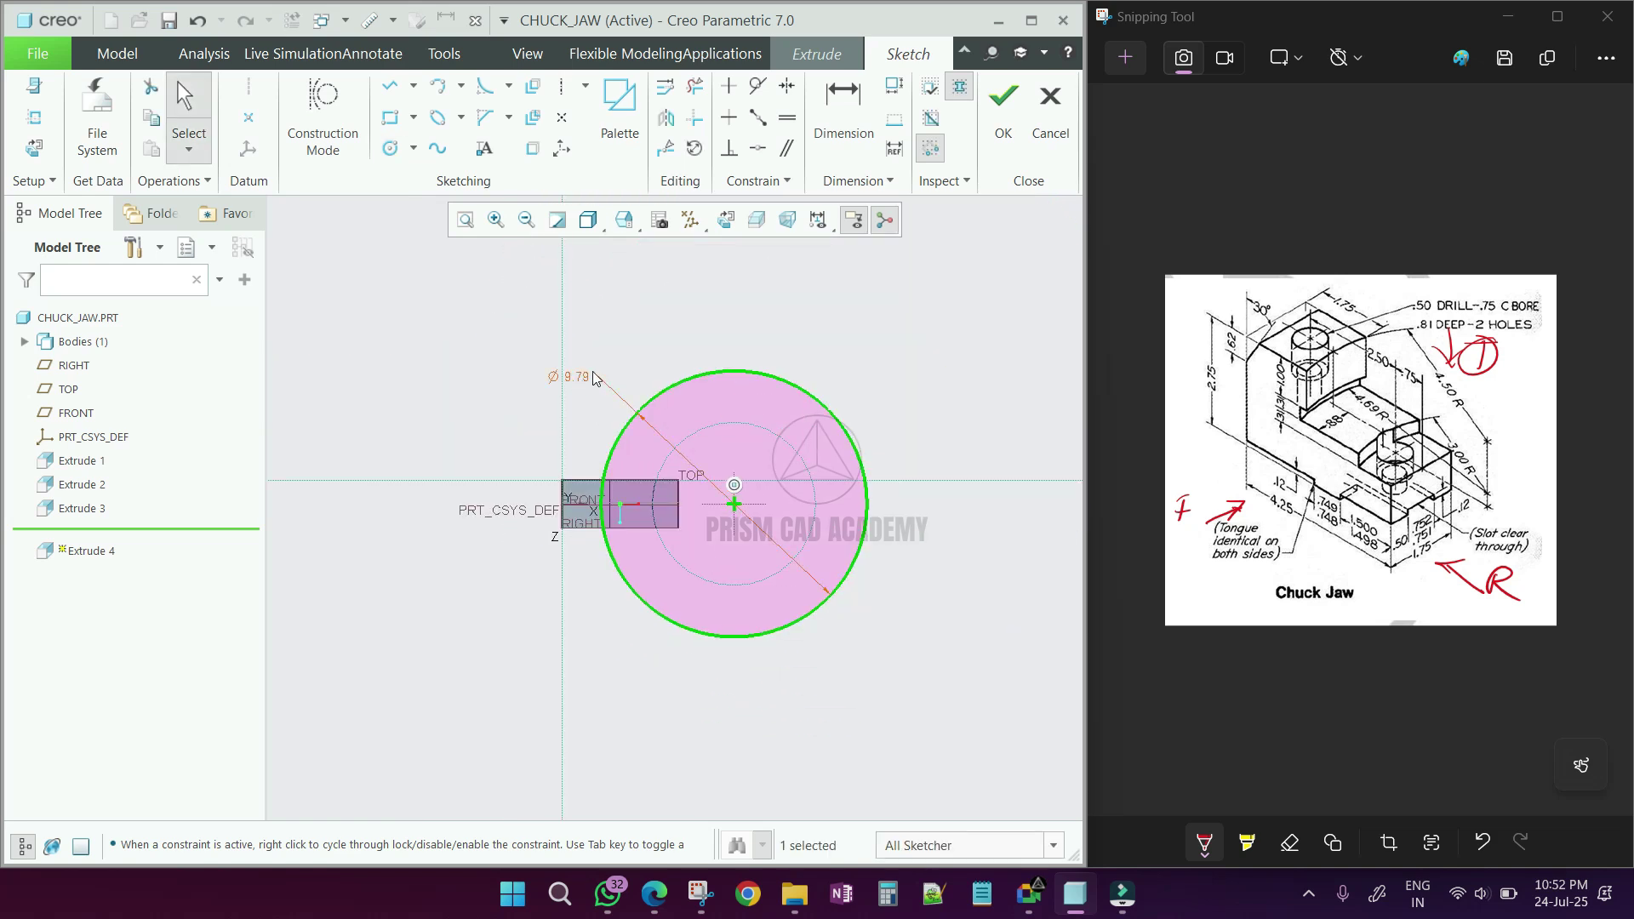
{"action": "left_click", "coordinate": [844, 110]}
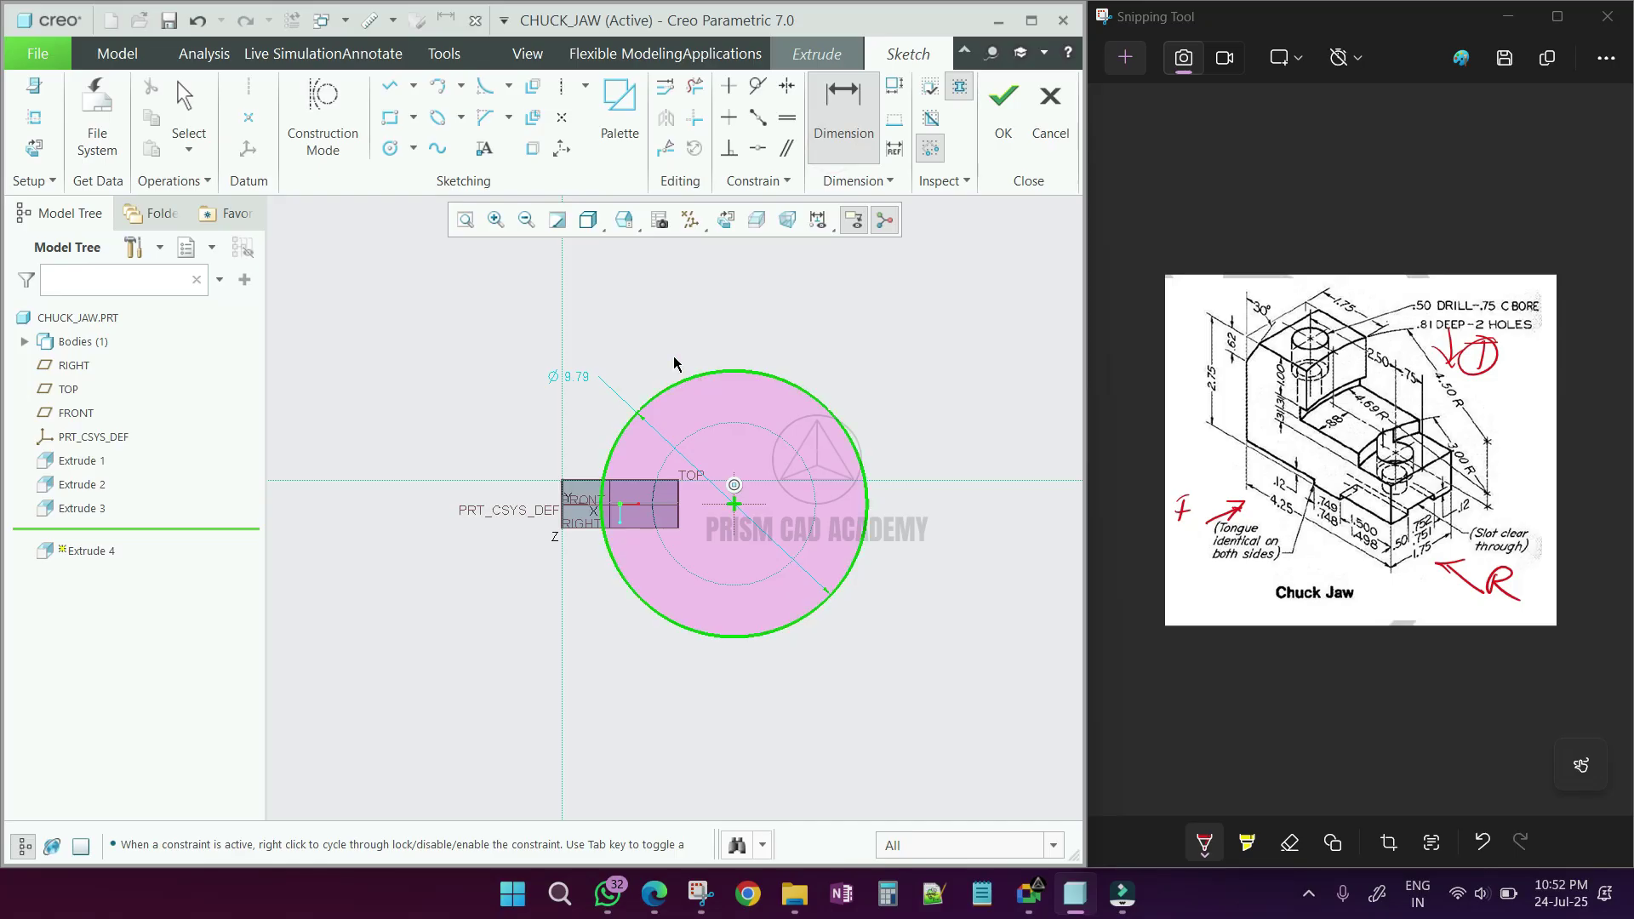
{"action": "left_click", "coordinate": [692, 376]}
{"action": "middle_click", "coordinate": [691, 364]}
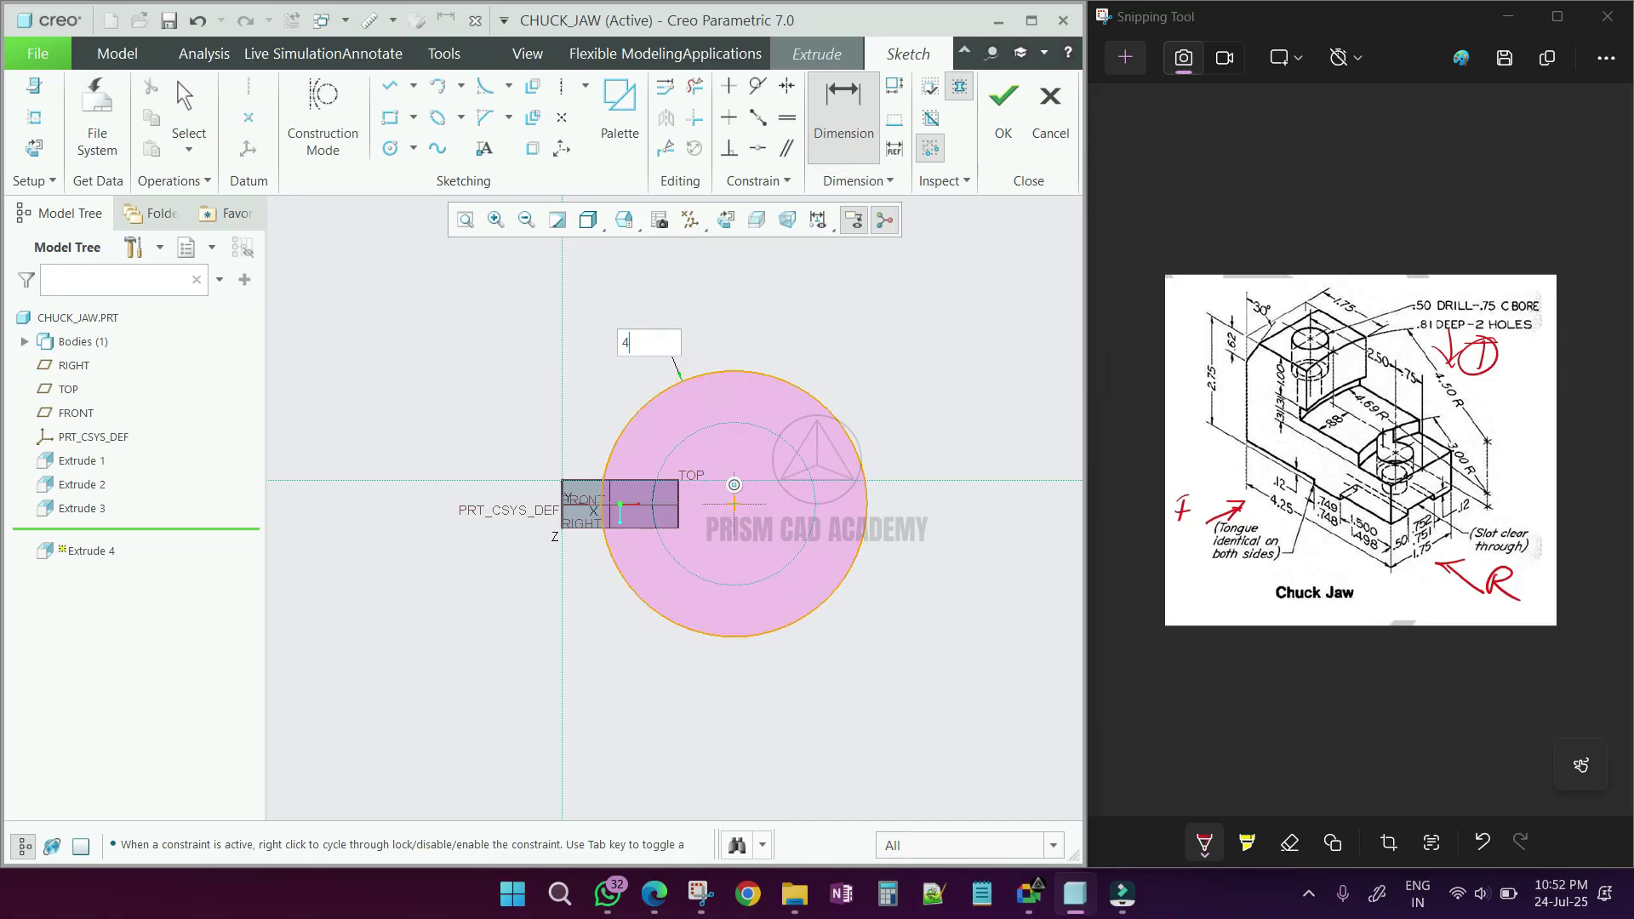
{"action": "type", "text": "4.5"}
{"action": "key", "text": "Return"}
{"action": "scroll", "coordinate": [558, 485], "scroll_direction": "up", "scroll_amount": 6}
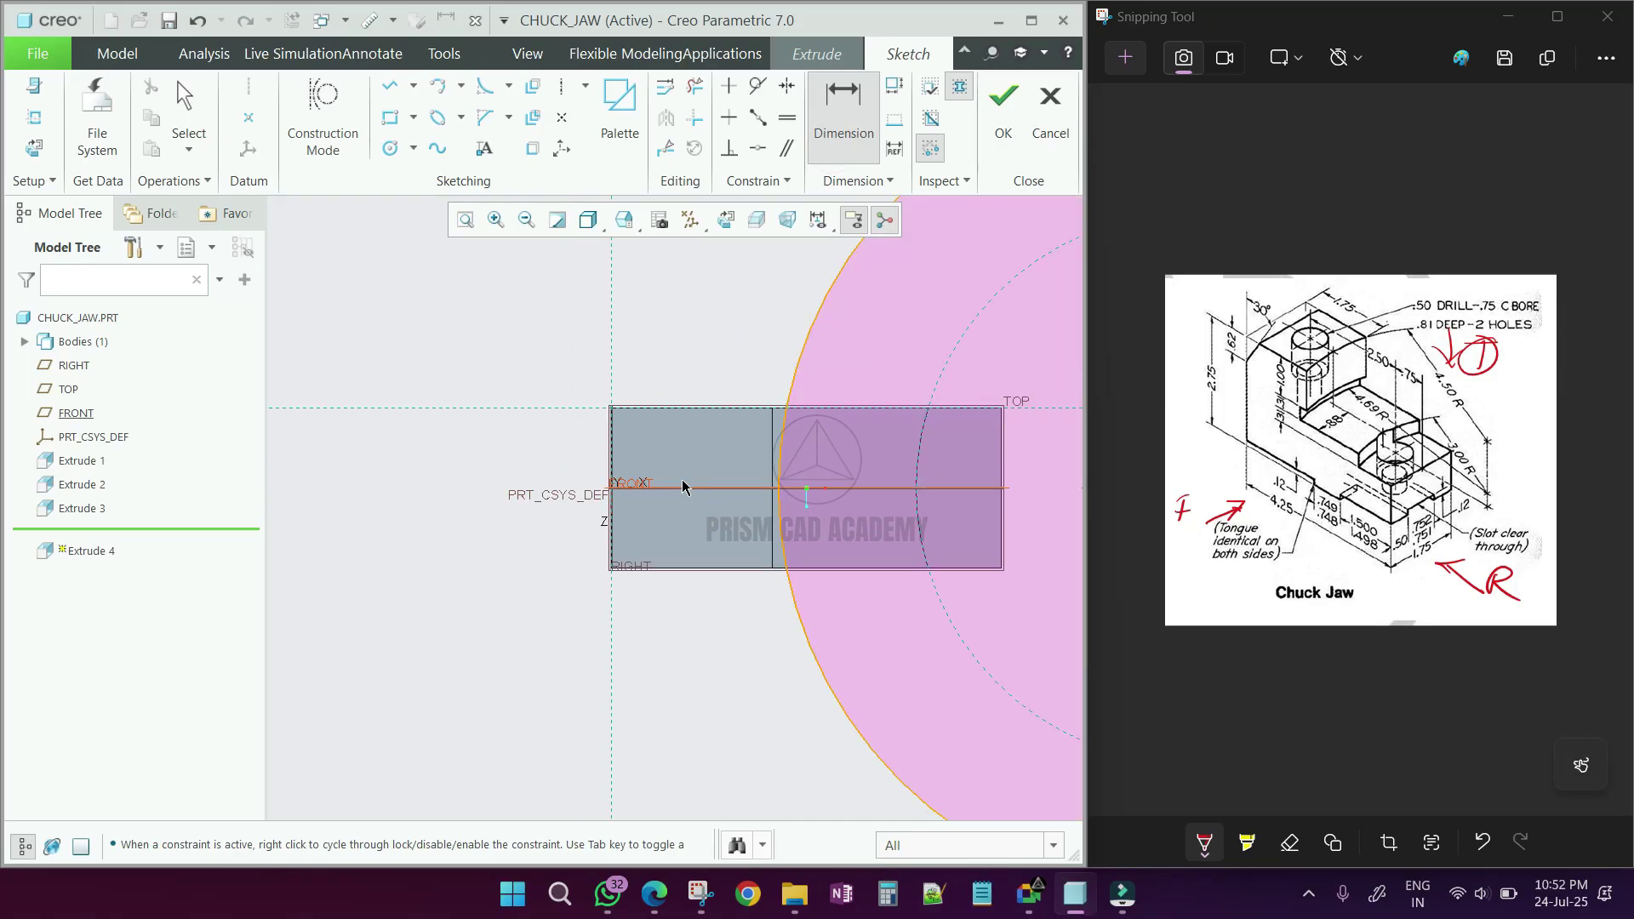
{"action": "scroll", "coordinate": [749, 438], "scroll_direction": "down", "scroll_amount": 5}
{"action": "mouse_move", "coordinate": [744, 448]}
{"action": "middle_mouse_down"}
{"action": "mouse_move", "coordinate": [770, 452]}
{"action": "mouse_move", "coordinate": [710, 326]}
{"action": "mouse_move", "coordinate": [732, 351]}
{"action": "mouse_move", "coordinate": [715, 340]}
{"action": "mouse_move", "coordinate": [717, 359]}
{"action": "middle_mouse_up"}
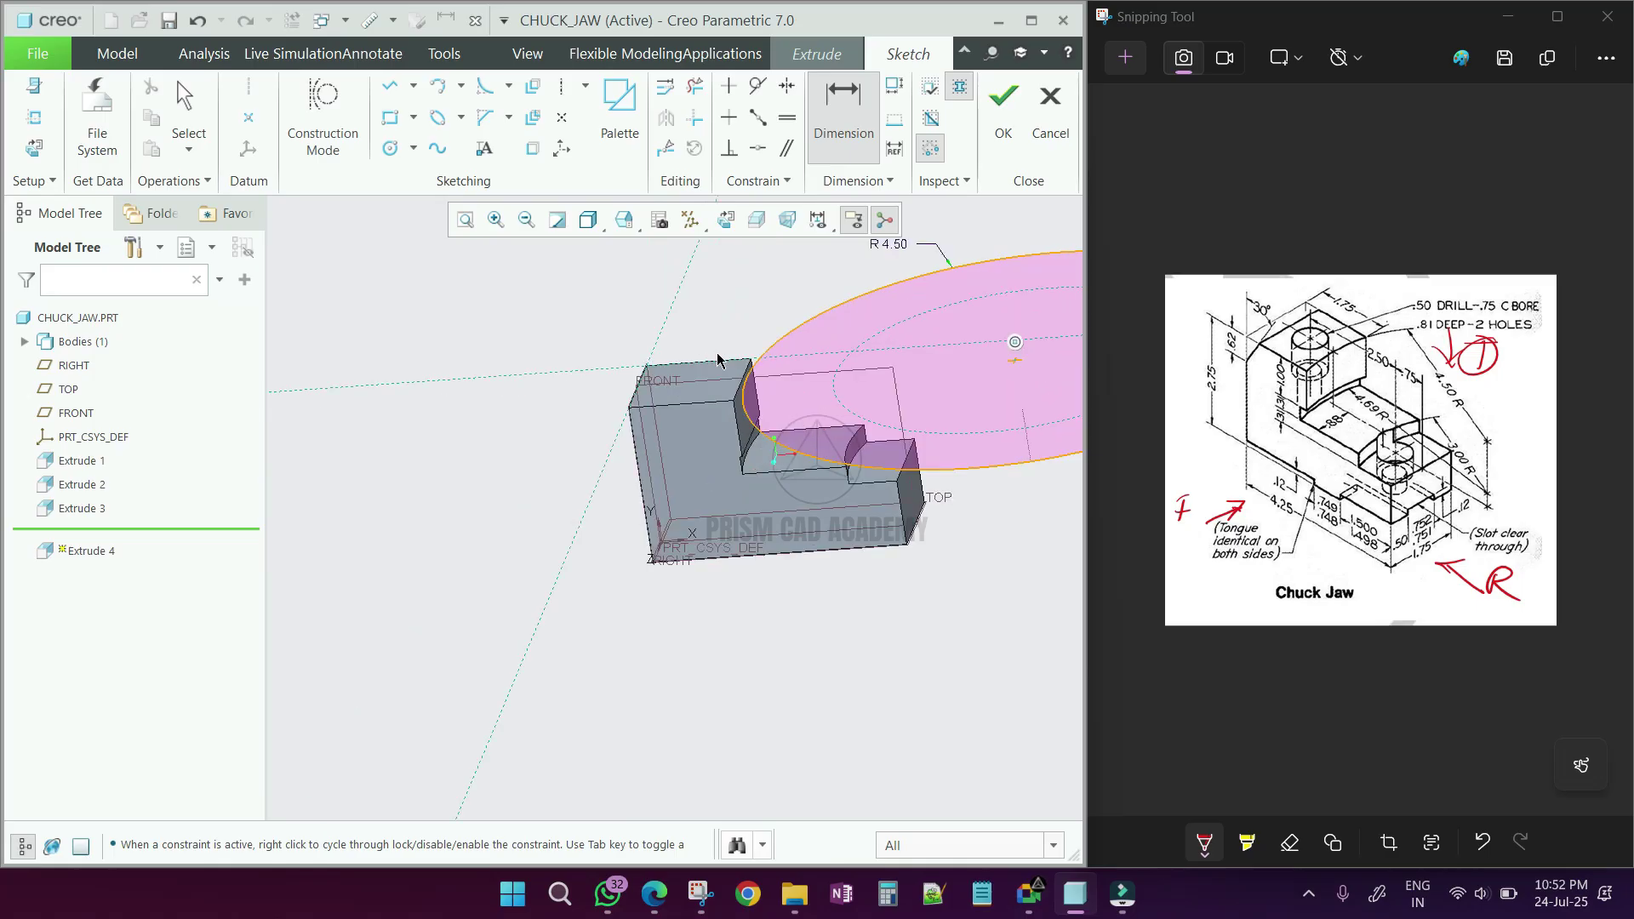
Discard the circle sketch and cancel the unfinished extrude feature
{"action": "left_click", "coordinate": [1049, 127]}
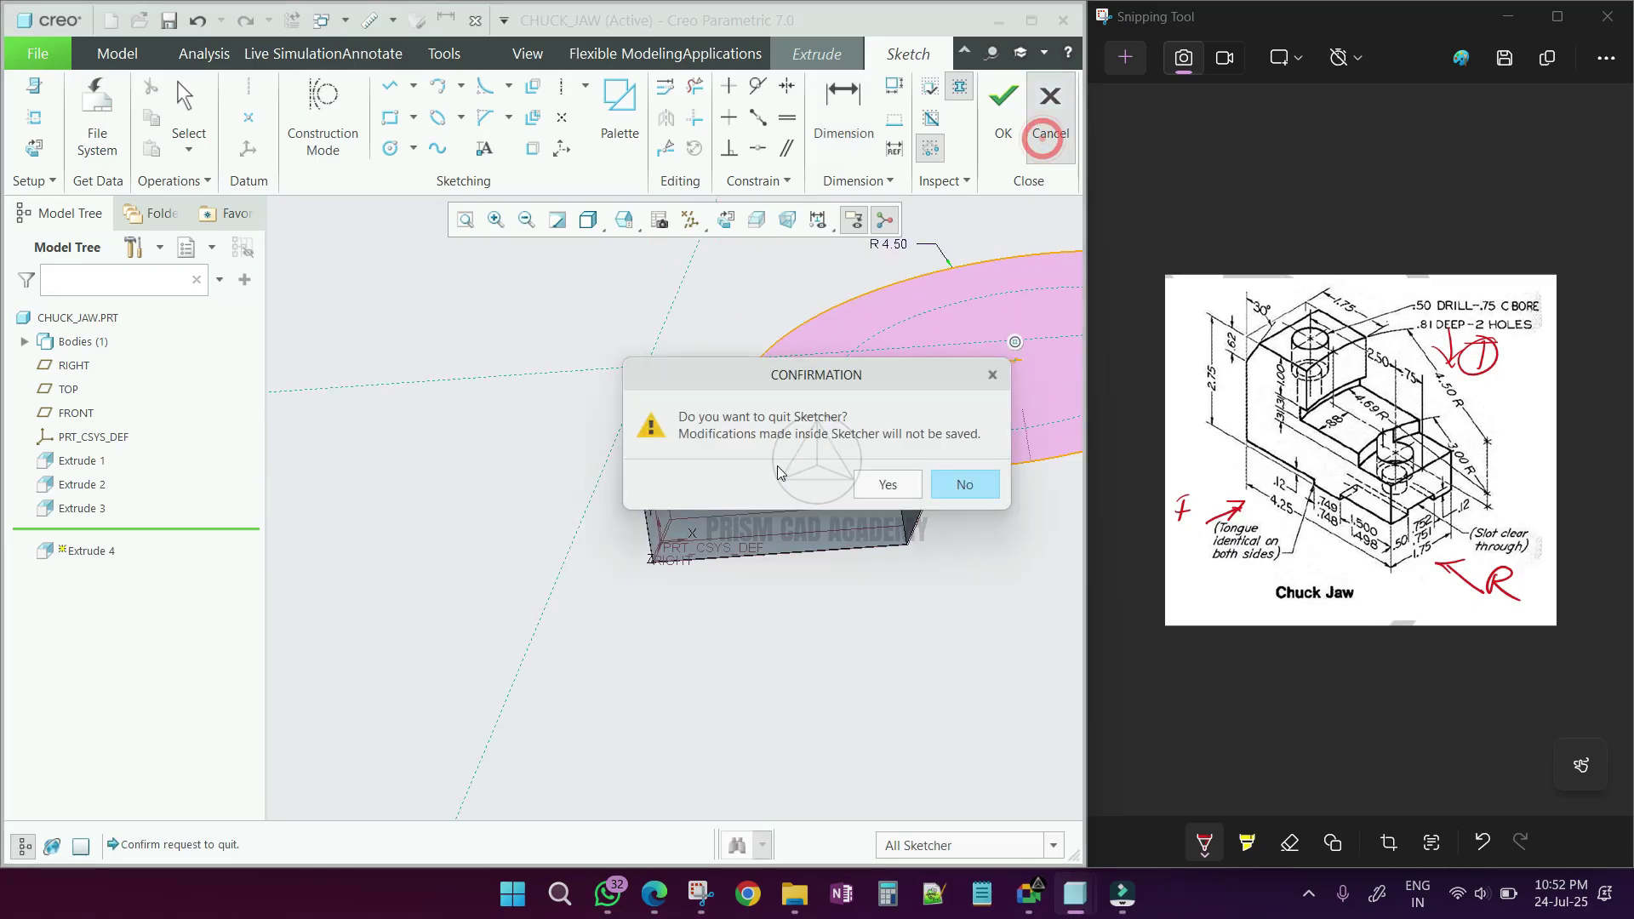
{"action": "left_click", "coordinate": [877, 483]}
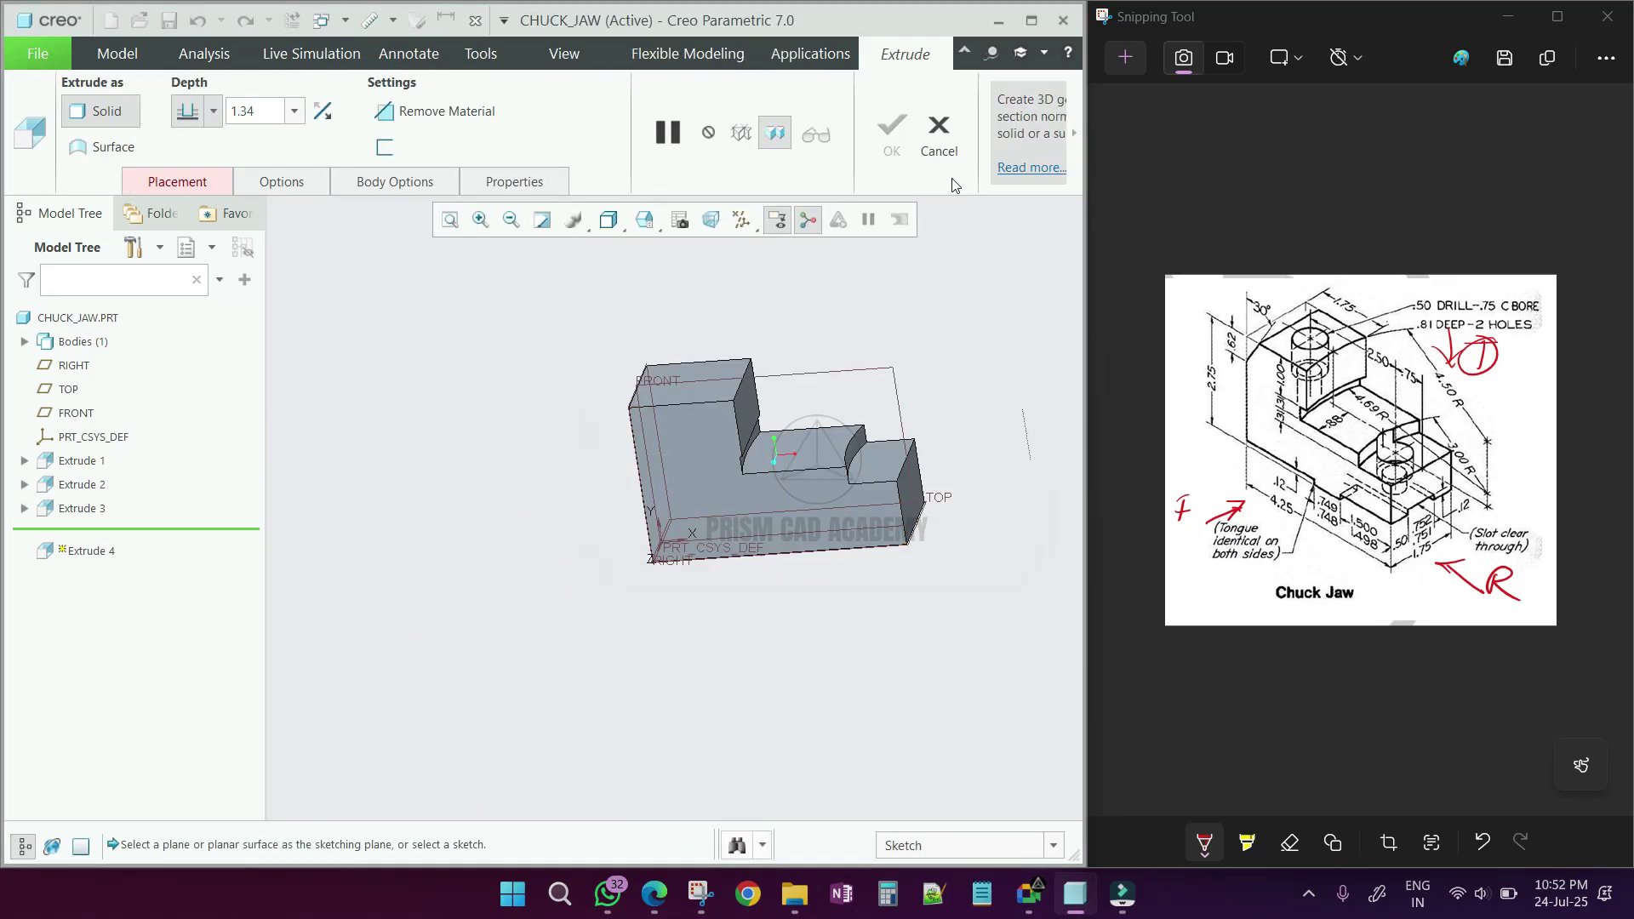
{"action": "left_click", "coordinate": [939, 136]}
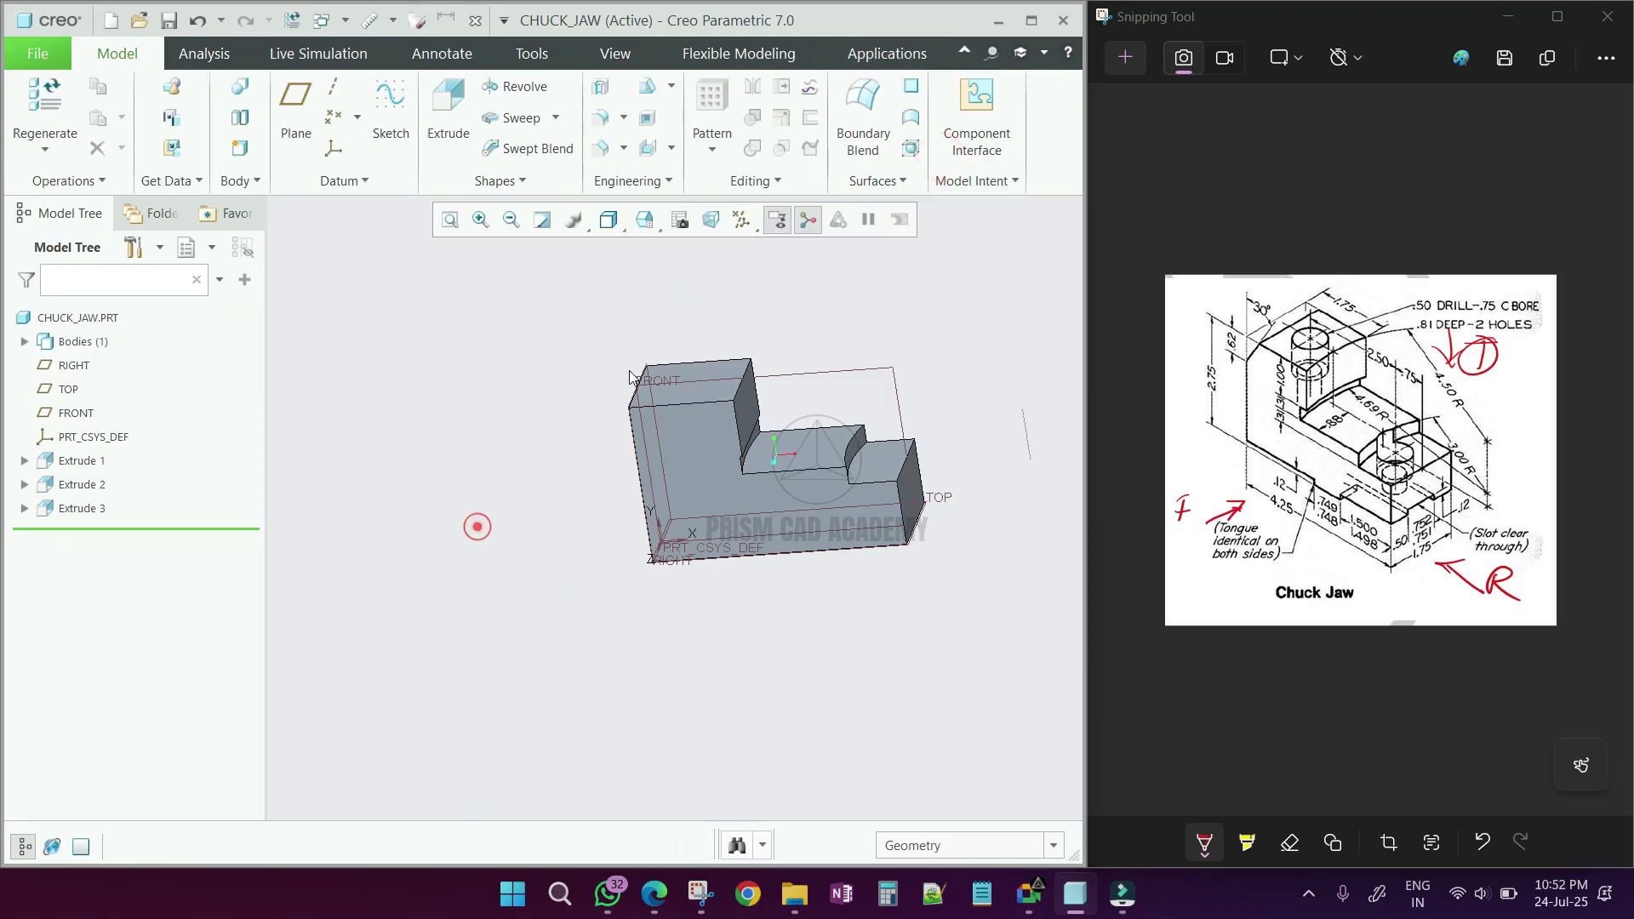
Redefine the L-shaped base extrusion and open its section sketch, oriented to the sketch plane
{"action": "scroll", "coordinate": [746, 405], "scroll_direction": "down", "scroll_amount": 3}
{"action": "left_click", "coordinate": [745, 405]}
{"action": "left_click", "coordinate": [82, 460]}
{"action": "left_click", "coordinate": [131, 331]}
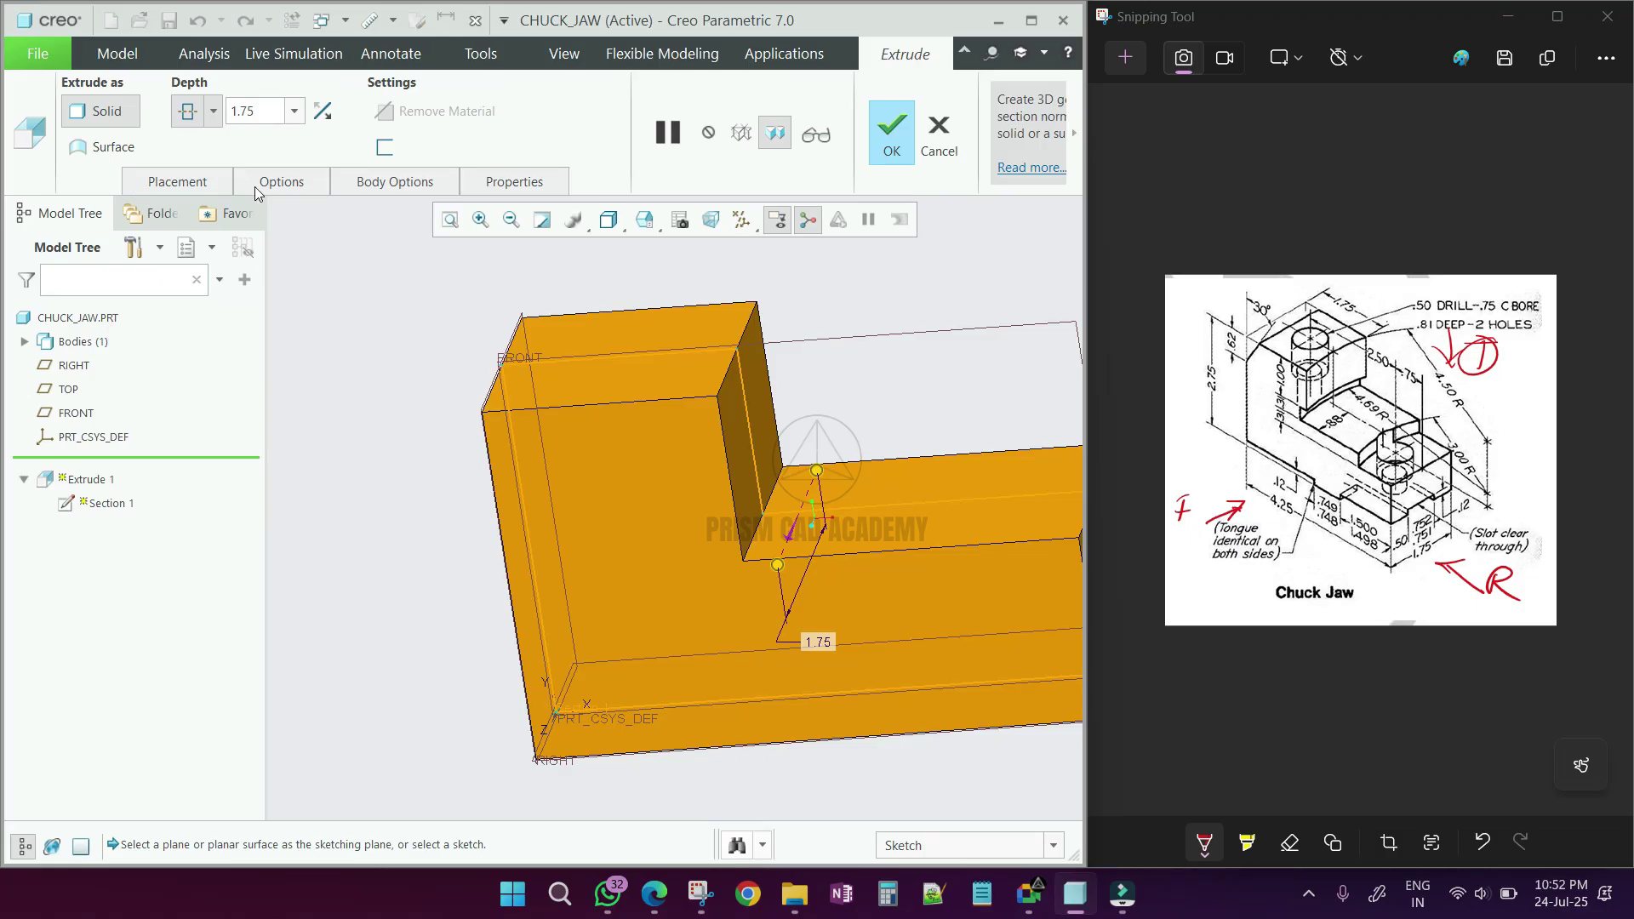
{"action": "left_click", "coordinate": [204, 179]}
{"action": "left_click", "coordinate": [337, 253]}
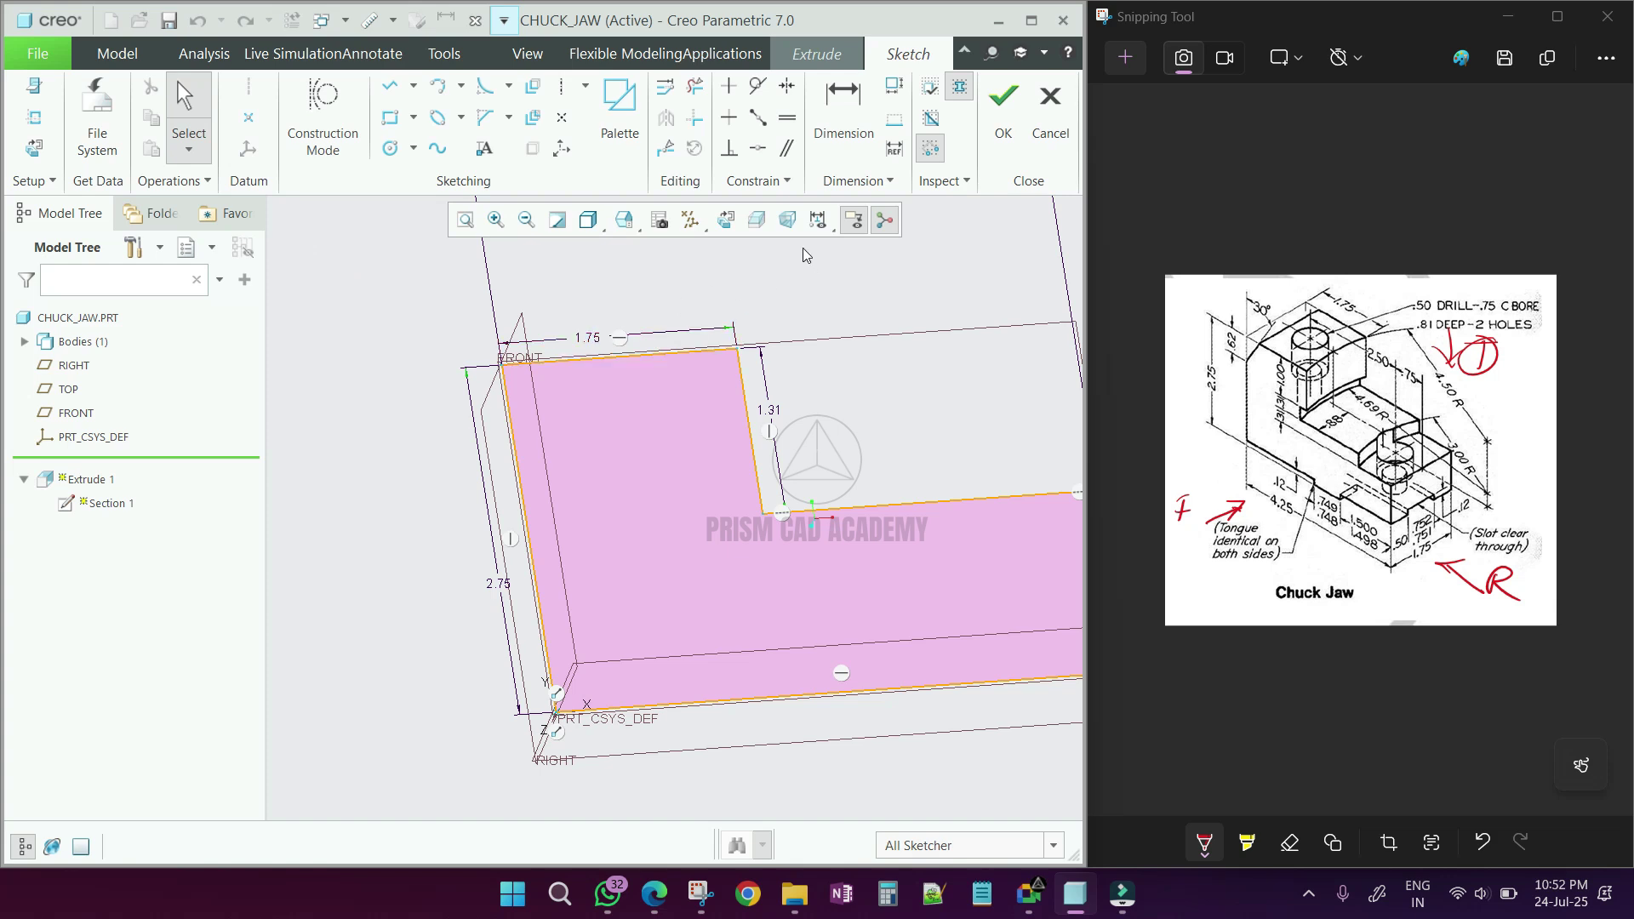
{"action": "left_click", "coordinate": [724, 221]}
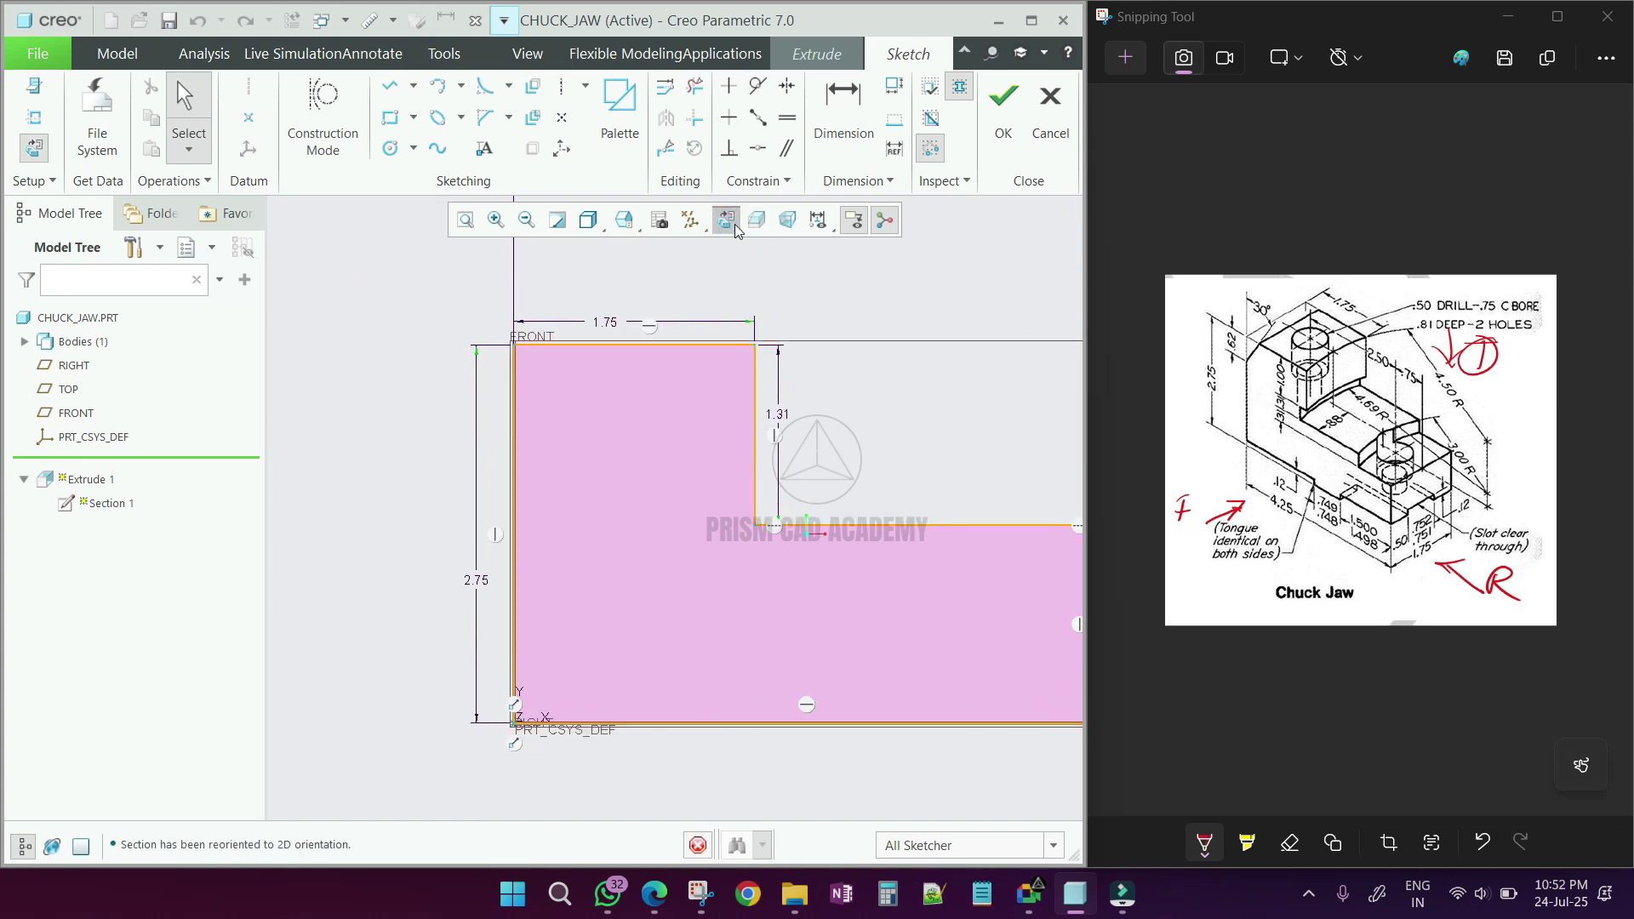
Set the raised block's top width to 2.00 in the L-shaped section and finish redefining the base extrusion
{"action": "double_click", "coordinate": [615, 323]}
{"action": "type", "text": "2"}
{"action": "key", "text": "Return"}
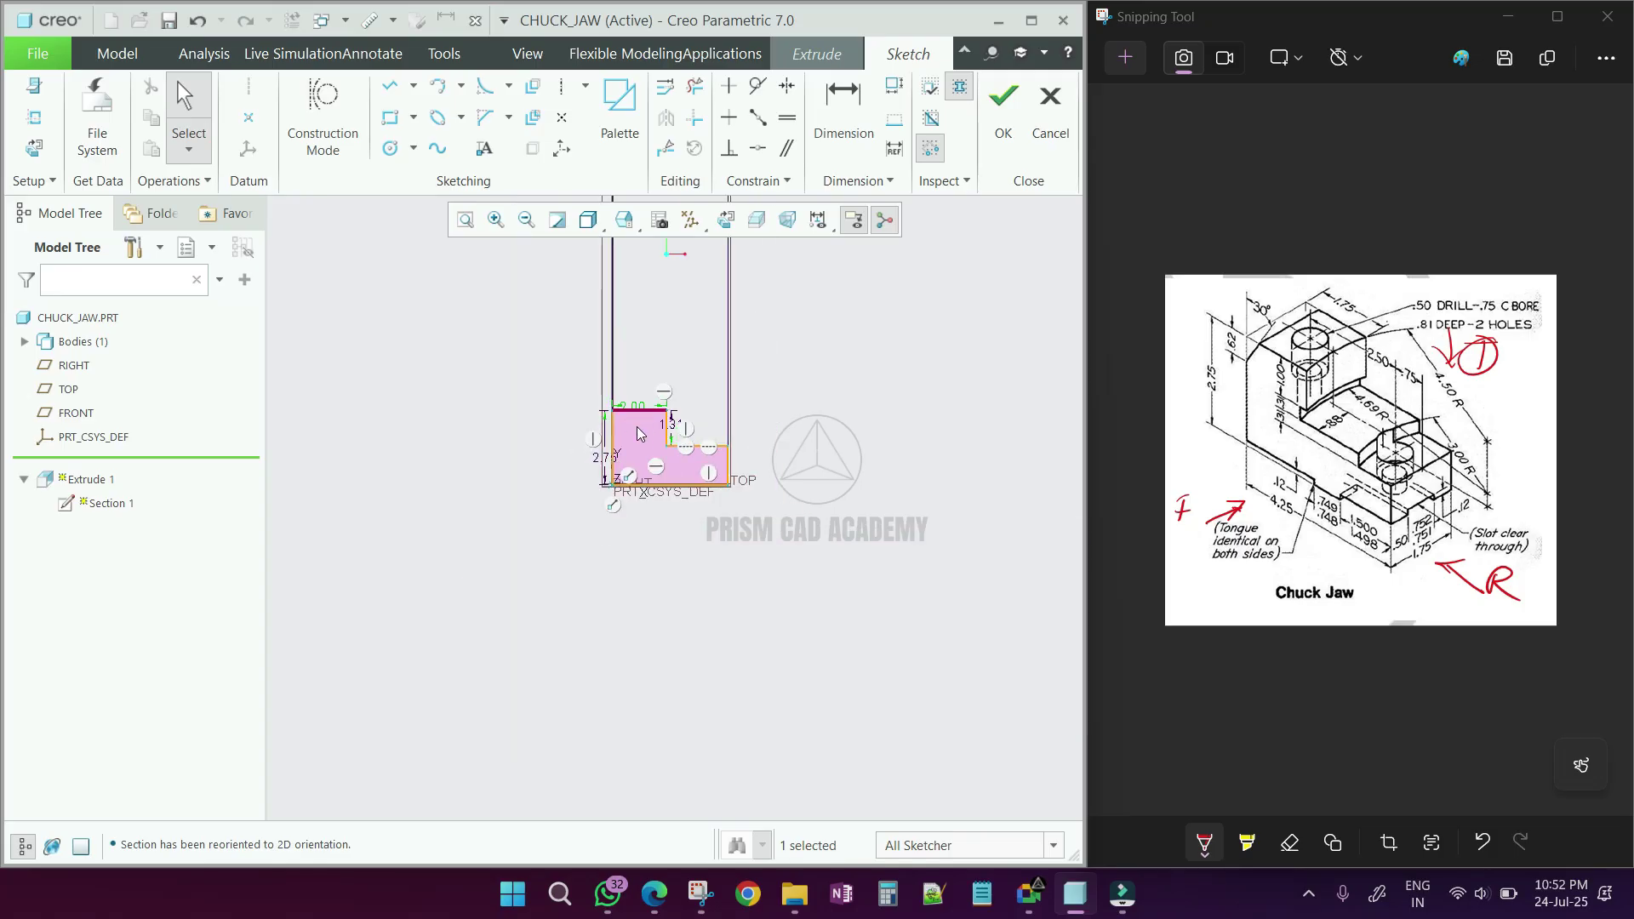
{"action": "scroll", "coordinate": [653, 438], "scroll_direction": "down", "scroll_amount": 5}
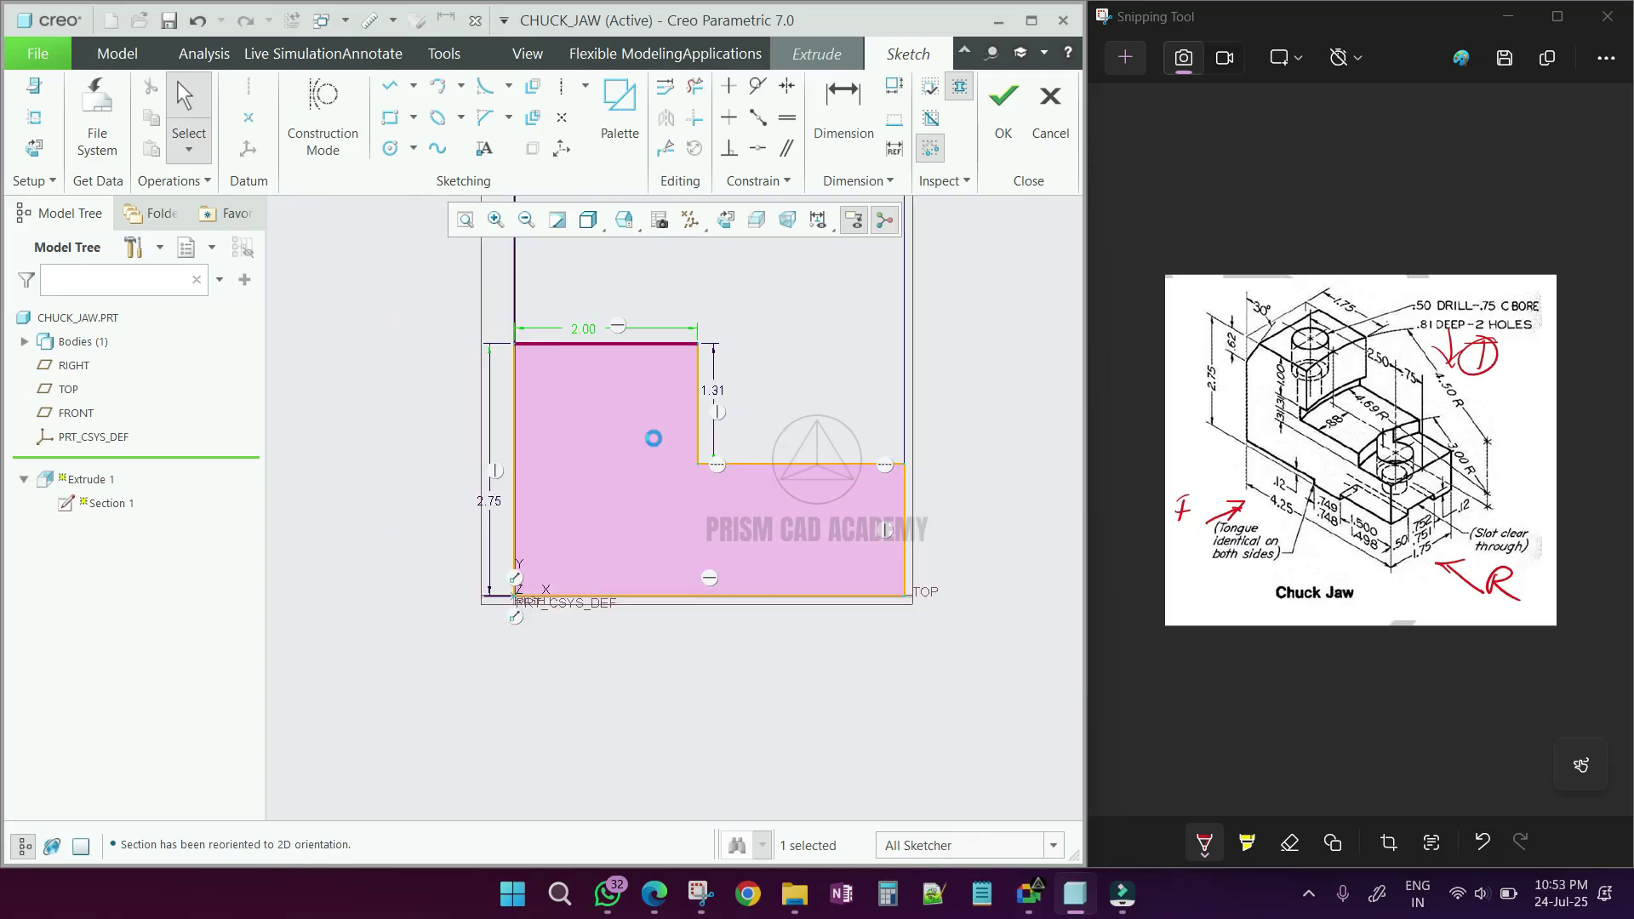
{"action": "key", "text": "ctrl+z"}
{"action": "key", "text": "ctrl+y"}
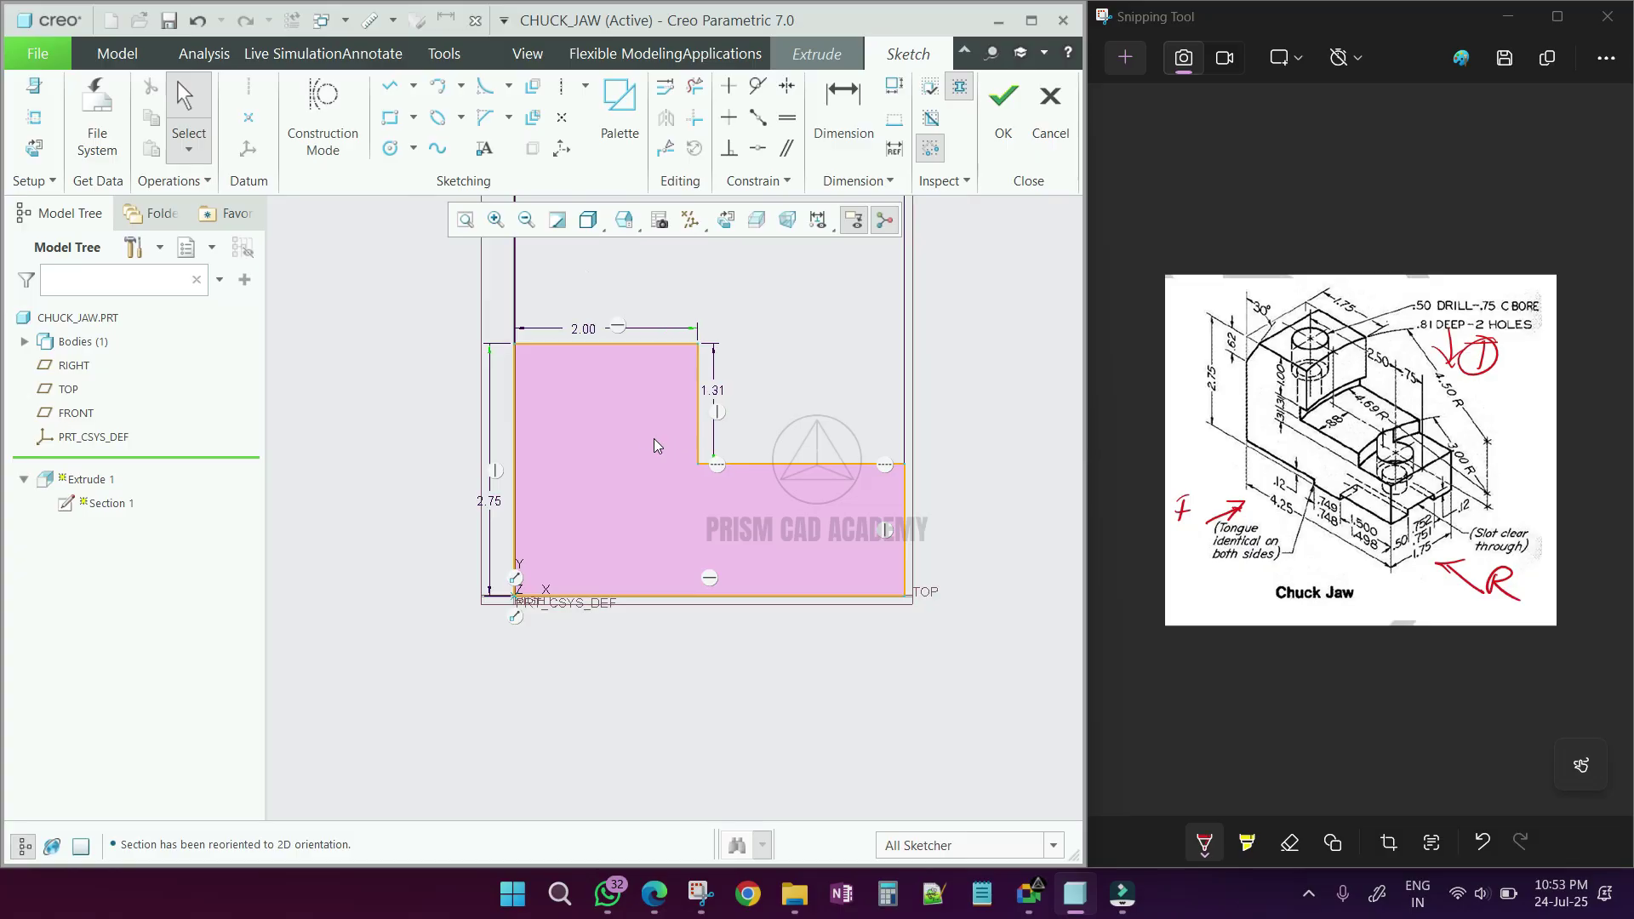
{"action": "left_click", "coordinate": [1003, 119]}
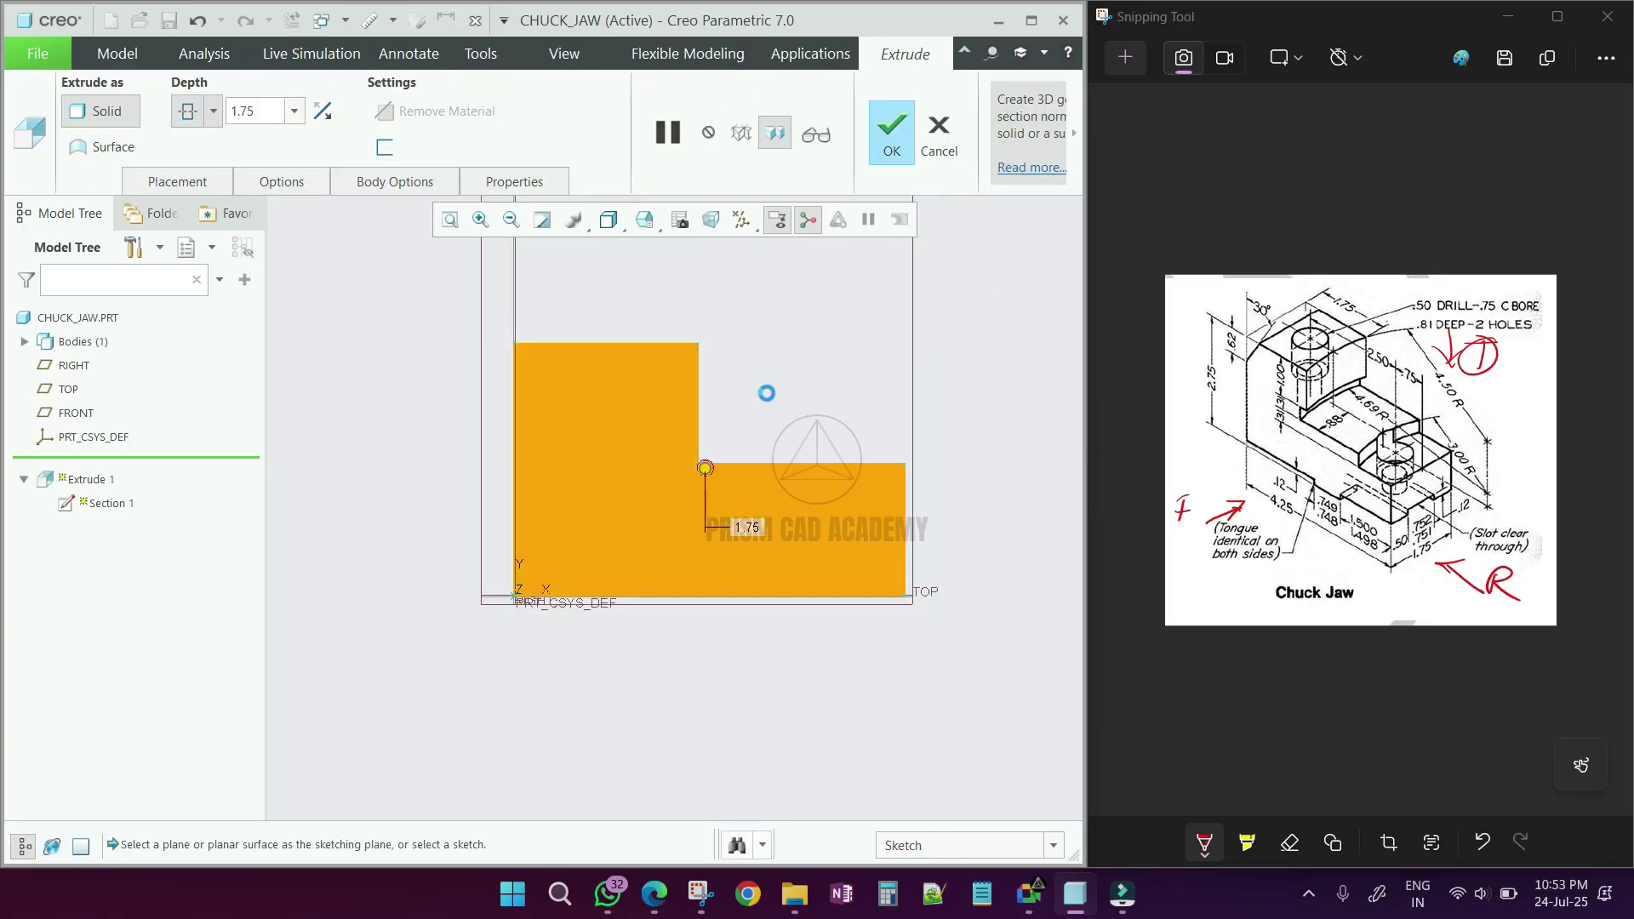
{"action": "middle_click", "coordinate": [768, 400]}
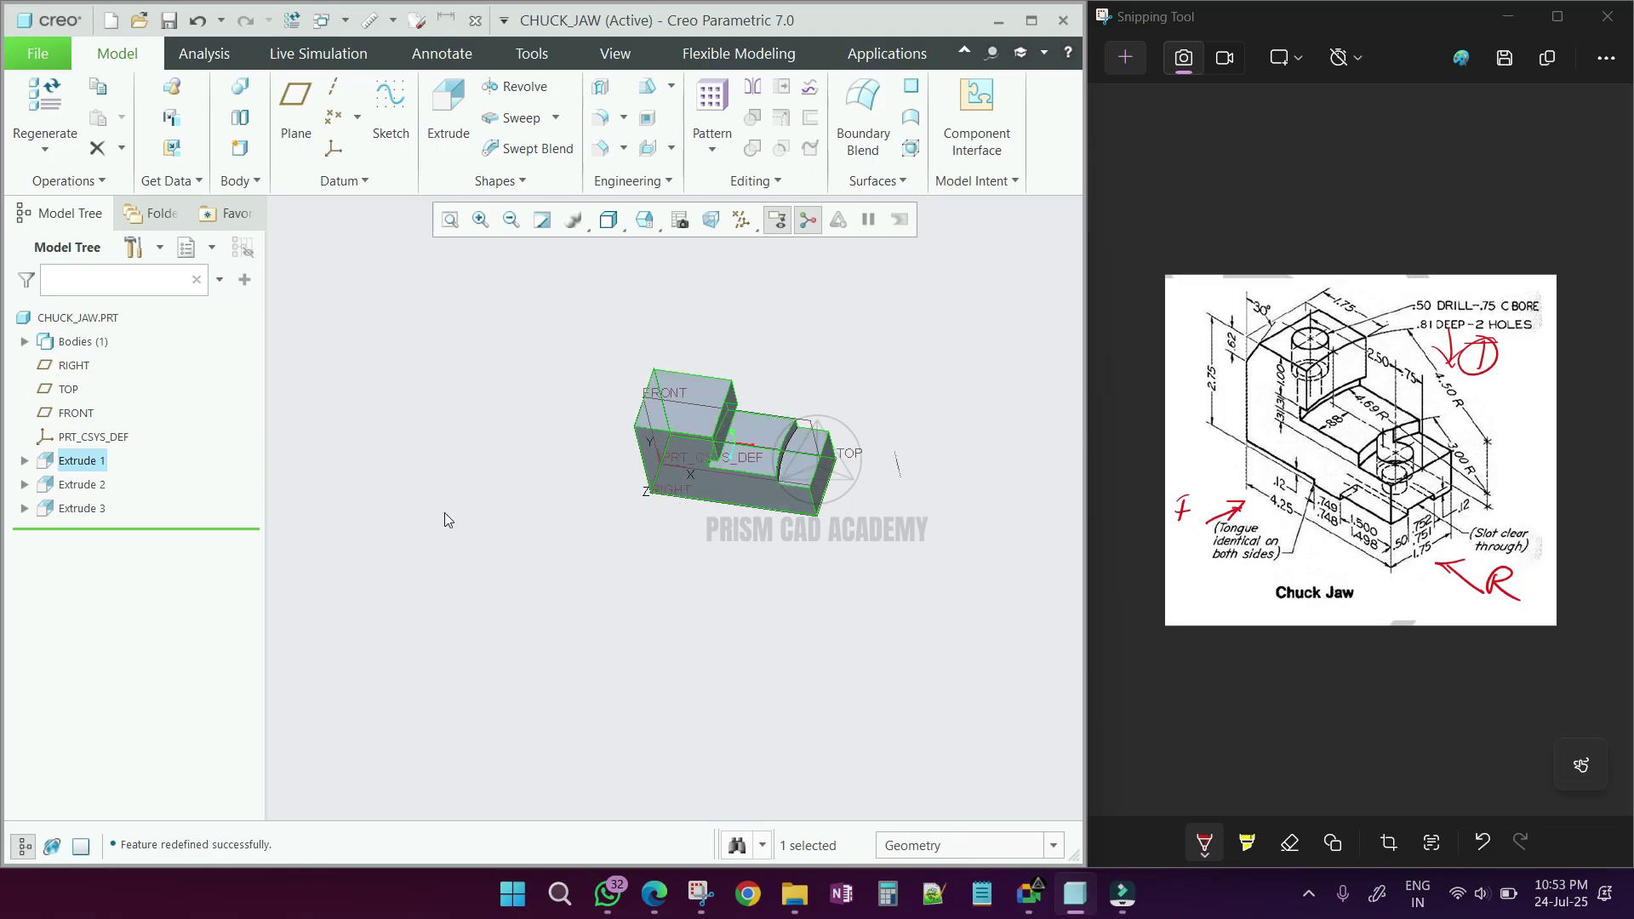
Start an extrude sketch on the widened block's top face and reference the curved wall of the free-end arc cut
{"action": "left_click", "coordinate": [412, 518]}
{"action": "left_click", "coordinate": [459, 119]}
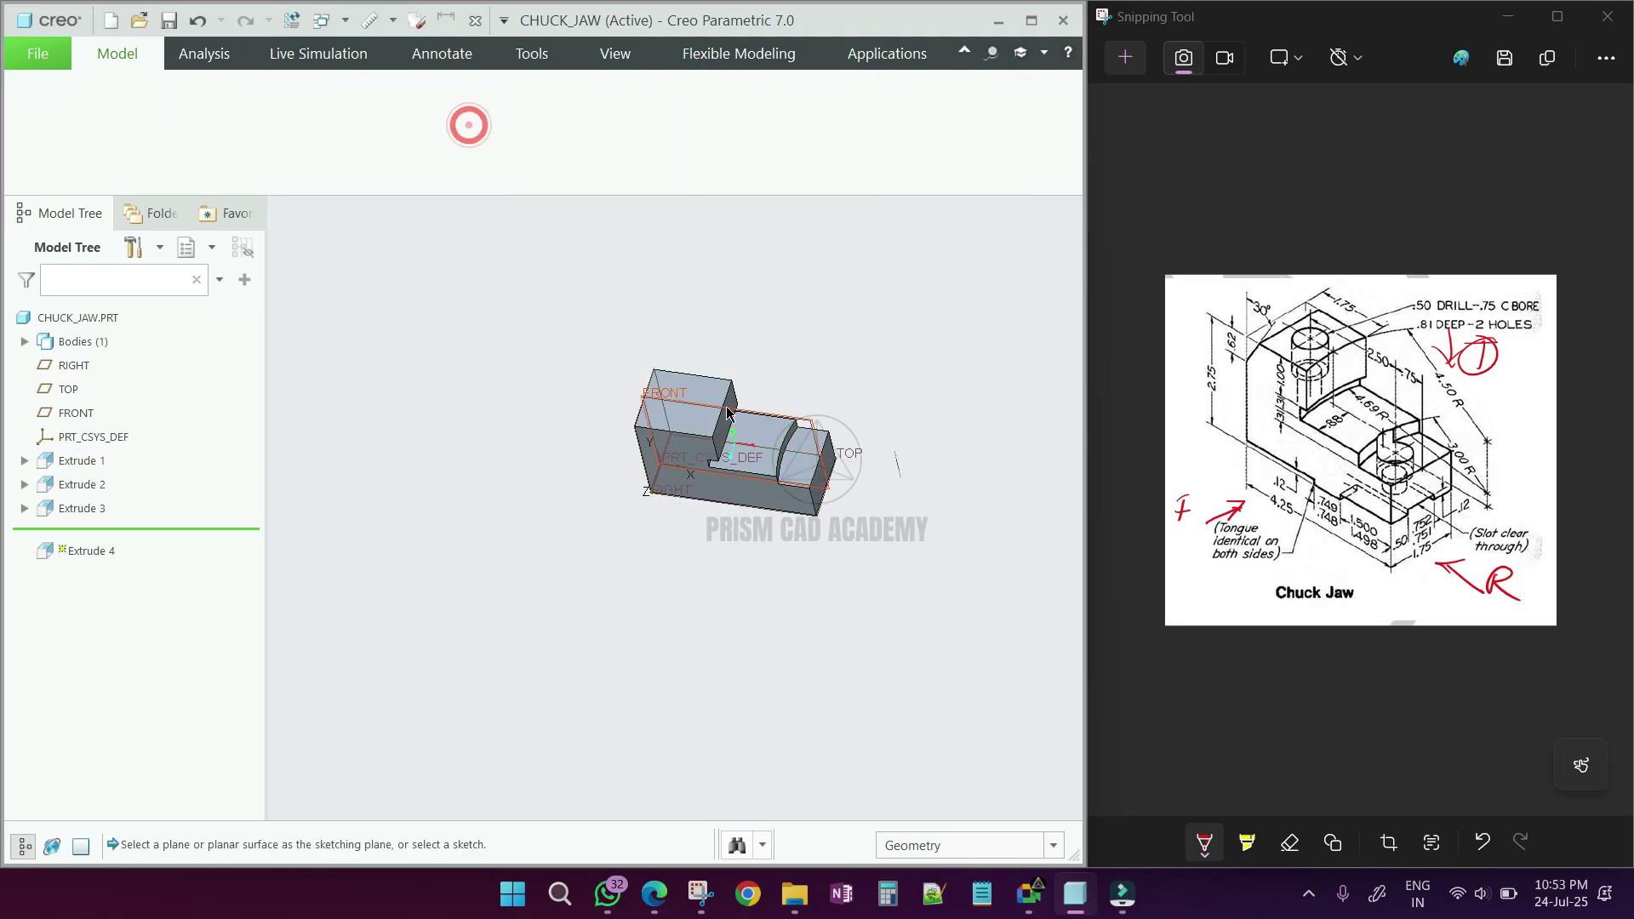
{"action": "left_click", "coordinate": [715, 394]}
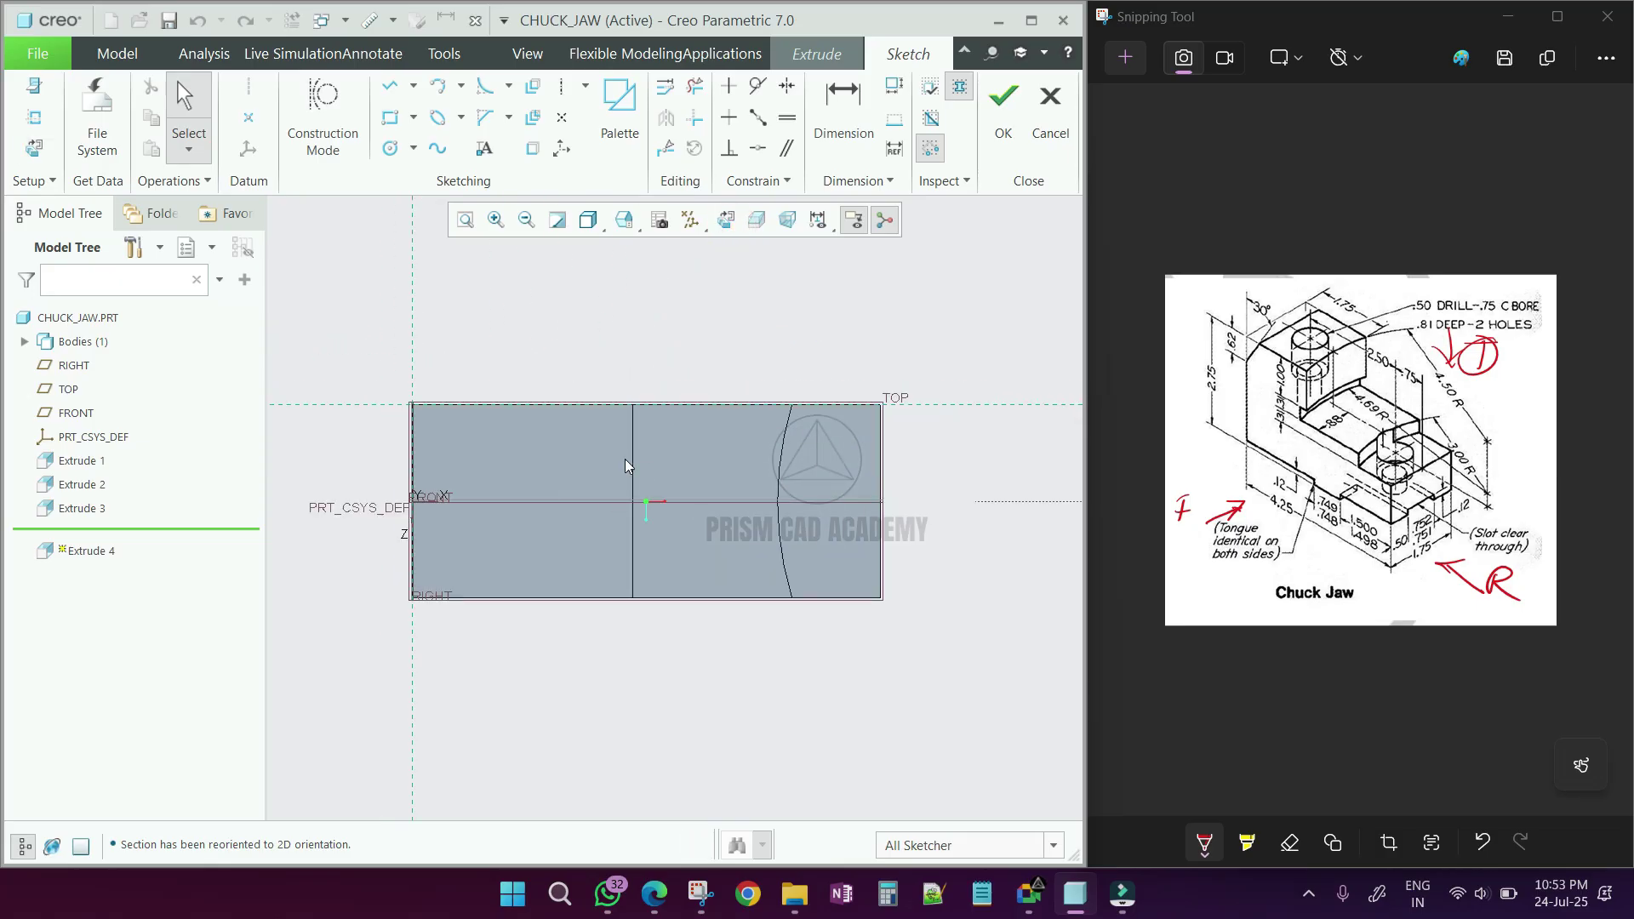
{"action": "left_click", "coordinate": [34, 121]}
{"action": "left_click", "coordinate": [730, 464]}
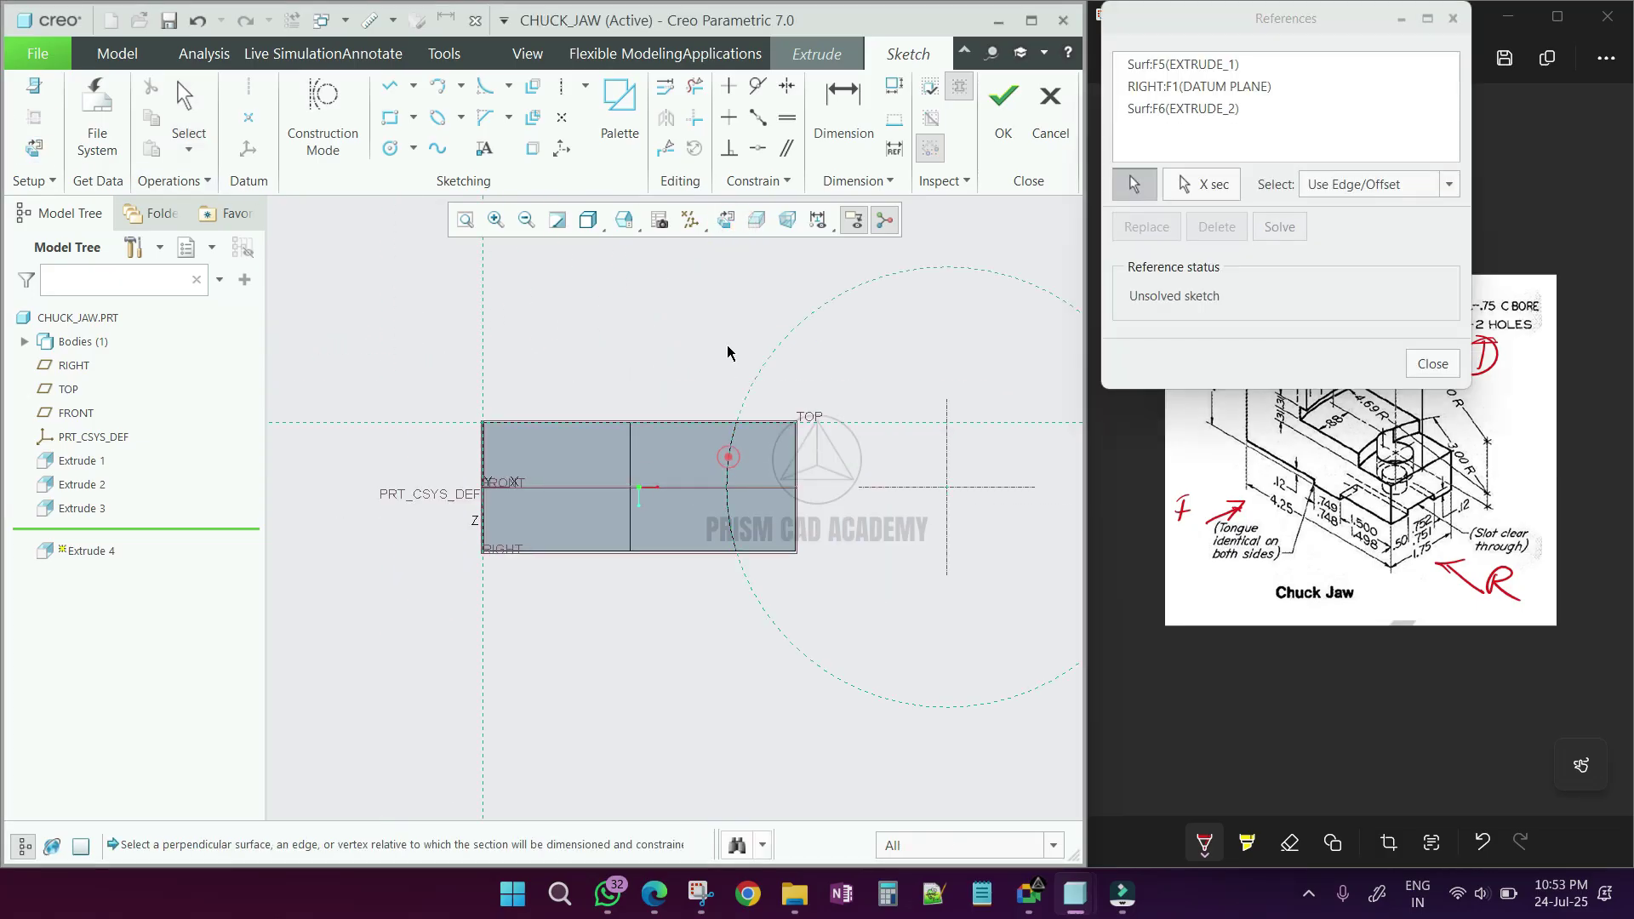
Sketch a circle concentric with the referenced arc over the raised block, set its radius to 4.50, and finish the sketch
{"action": "left_click", "coordinate": [389, 149]}
{"action": "left_click", "coordinate": [946, 487]}
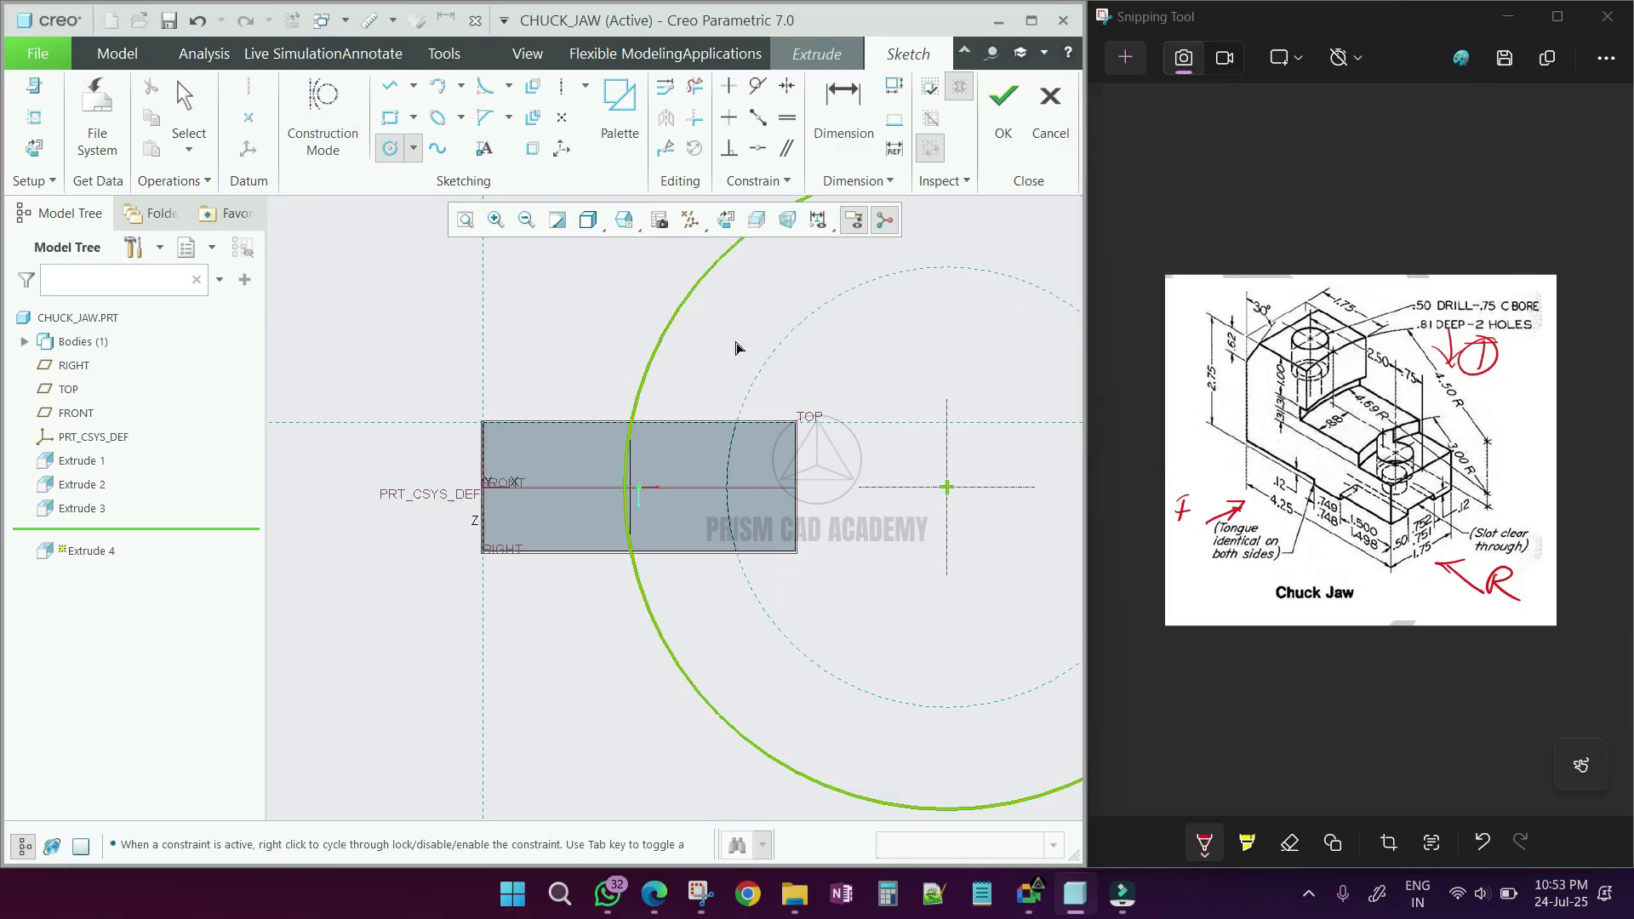
{"action": "left_click", "coordinate": [693, 286]}
{"action": "middle_click", "coordinate": [693, 286]}
{"action": "left_click", "coordinate": [842, 111]}
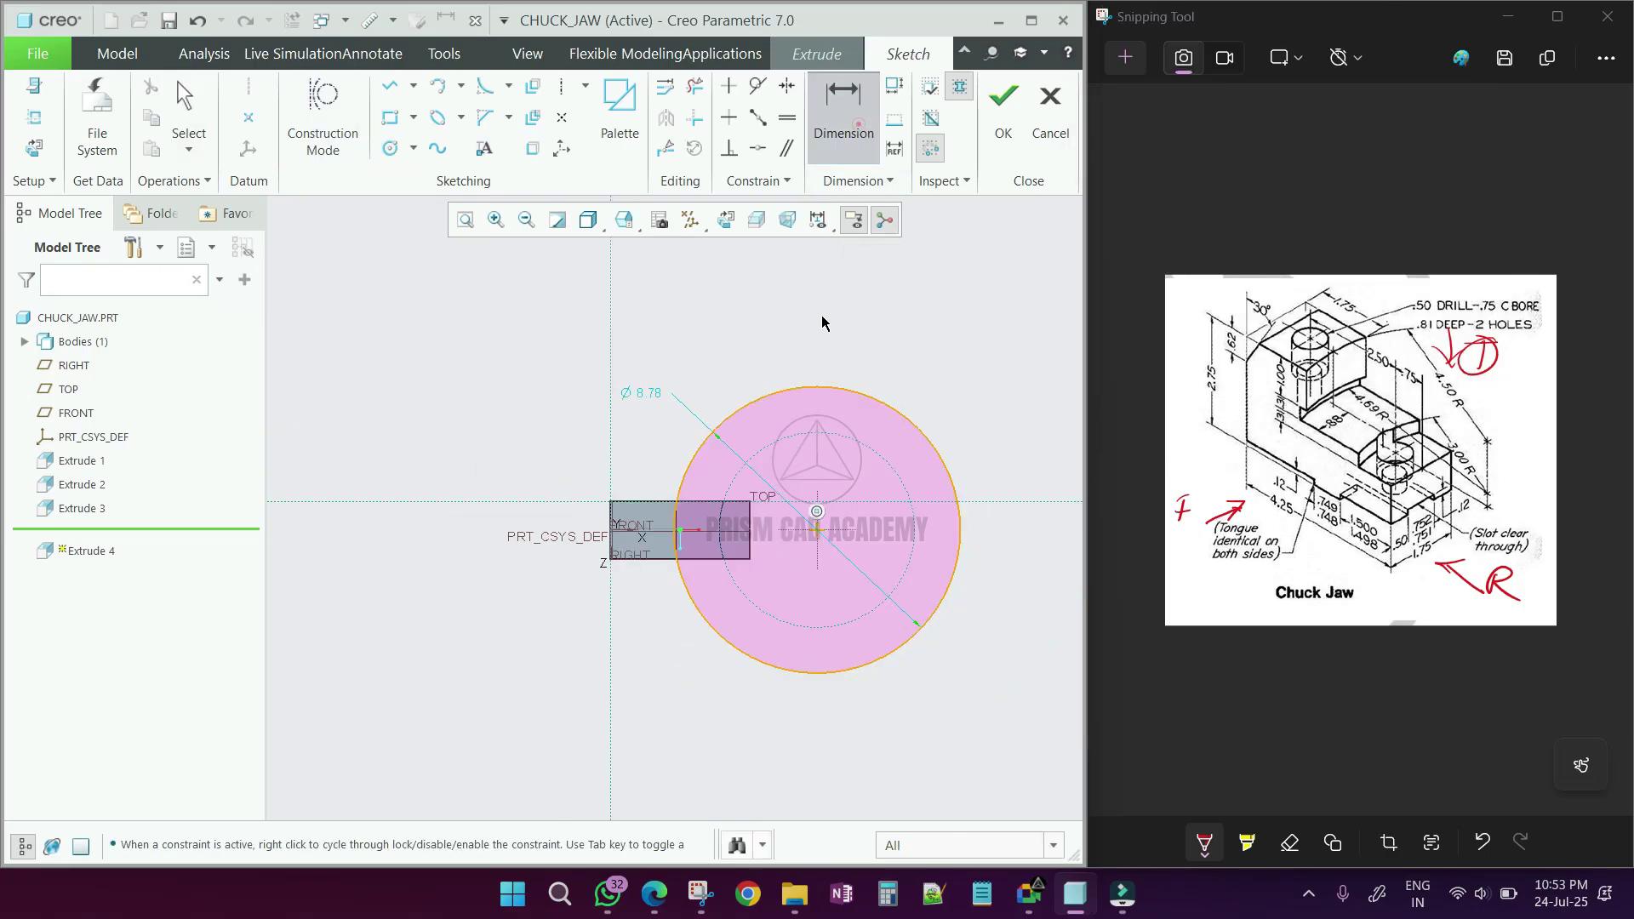
{"action": "left_click", "coordinate": [815, 388]}
{"action": "middle_click", "coordinate": [813, 374]}
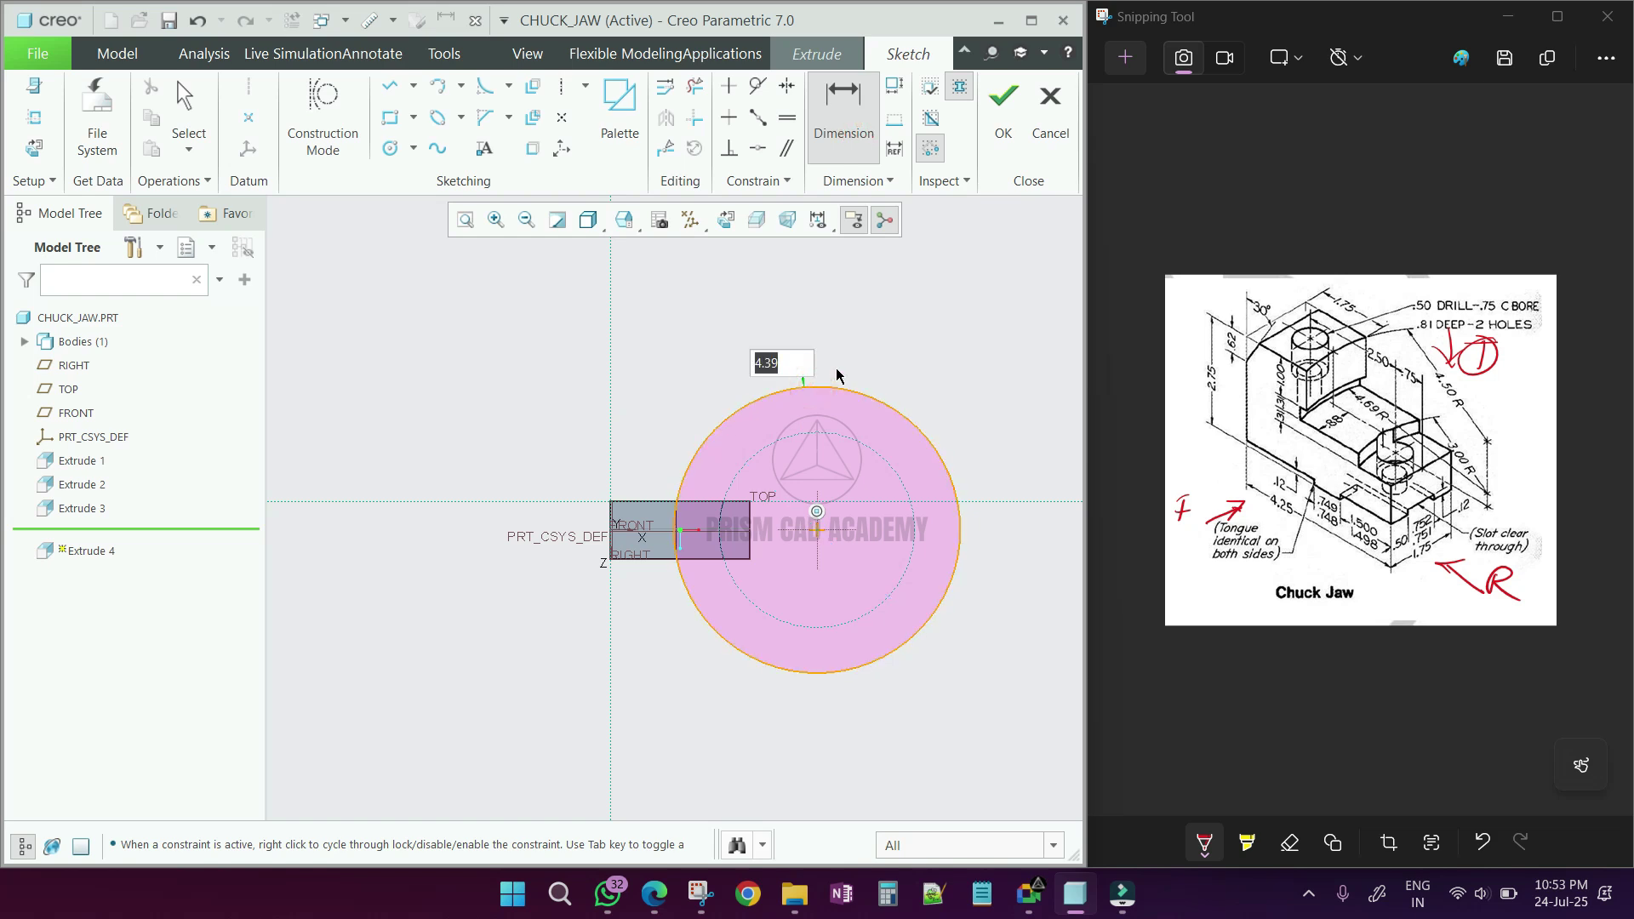
{"action": "key", "text": "Return"}
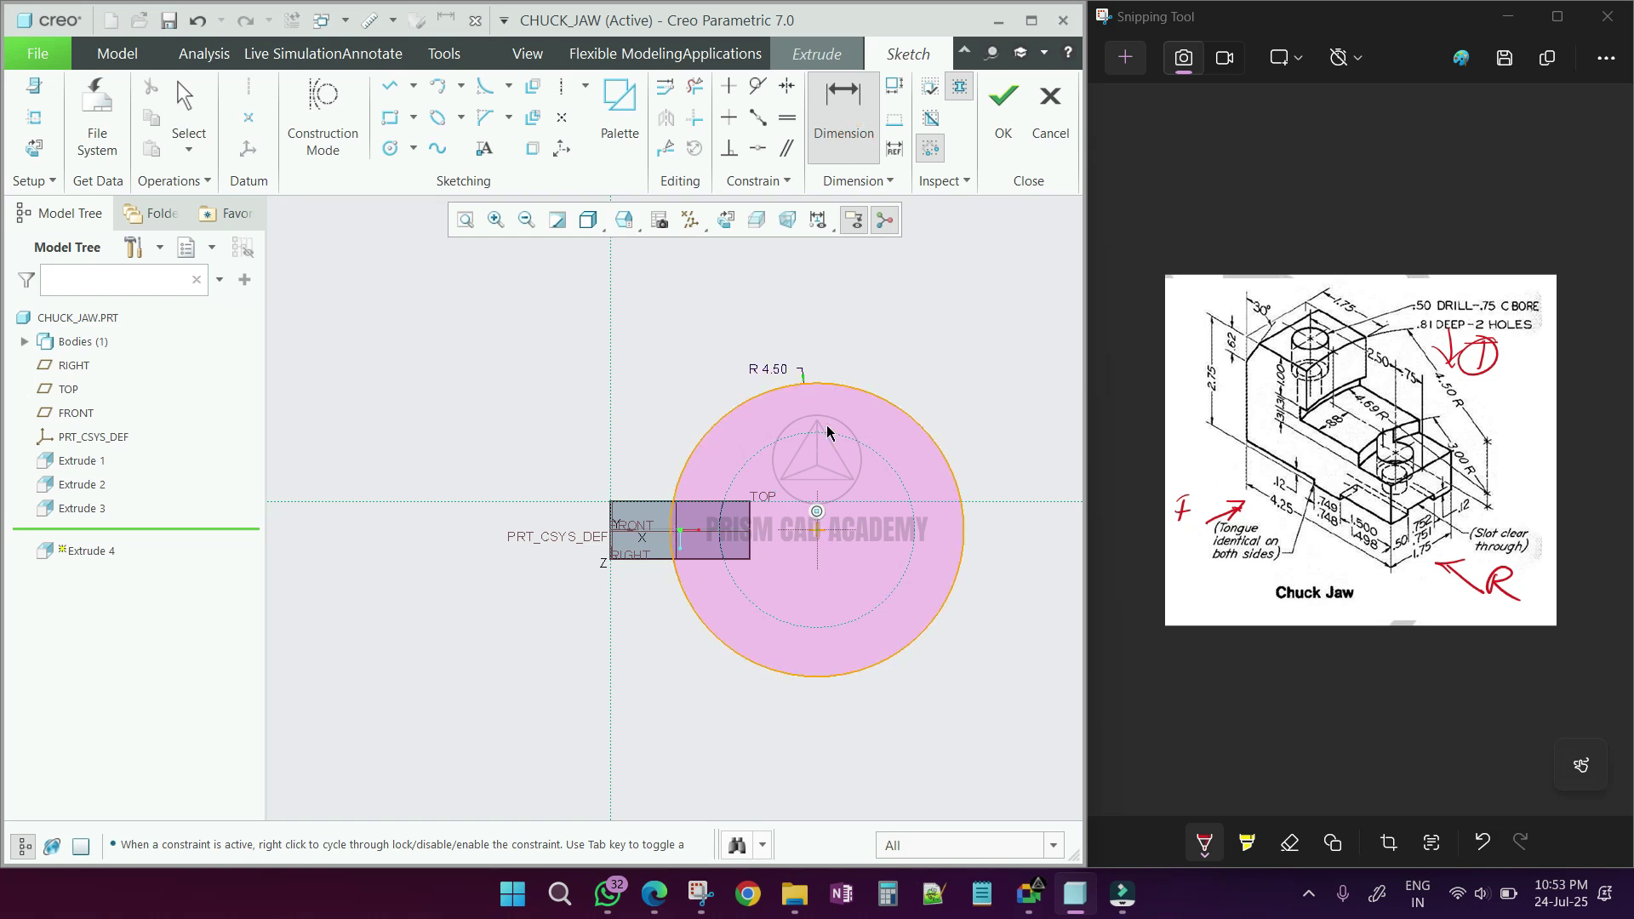
{"action": "scroll", "coordinate": [695, 522], "scroll_direction": "down", "scroll_amount": 4}
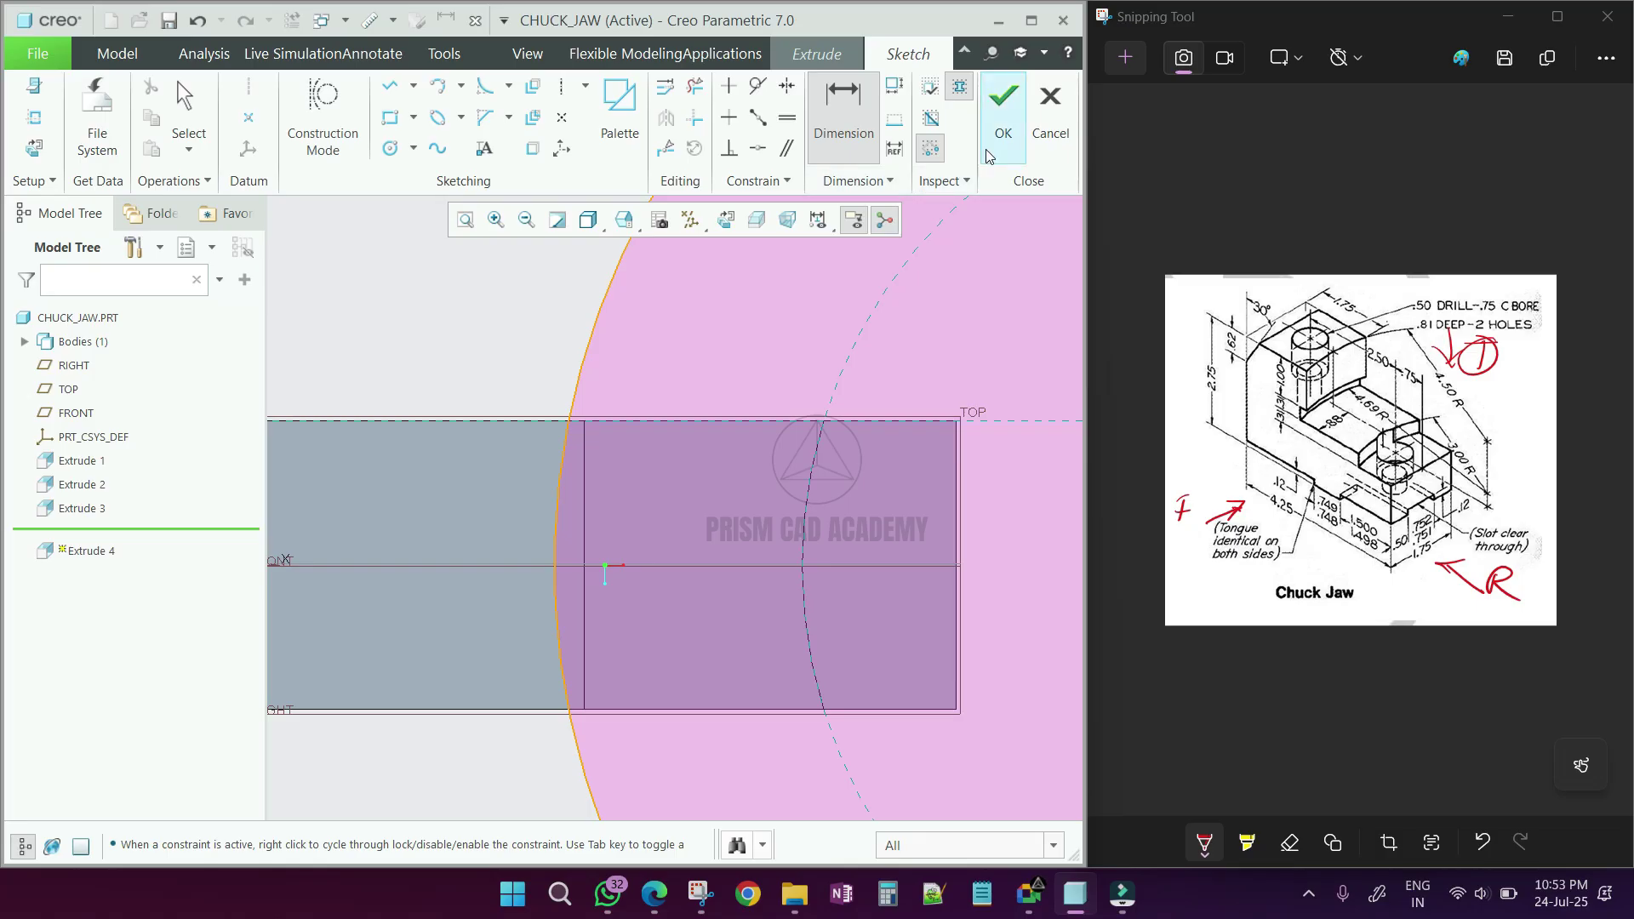
{"action": "left_click", "coordinate": [1001, 128]}
Reduce the circle extrusion's depth to 0.81 and make it remove material from the raised block
{"action": "mouse_move", "coordinate": [678, 591]}
{"action": "middle_mouse_down"}
{"action": "mouse_move", "coordinate": [656, 413]}
{"action": "mouse_move", "coordinate": [647, 562]}
{"action": "mouse_move", "coordinate": [623, 547]}
{"action": "mouse_move", "coordinate": [655, 584]}
{"action": "middle_mouse_up"}
{"action": "scroll", "coordinate": [665, 588], "scroll_direction": "down", "scroll_amount": 2}
{"action": "scroll", "coordinate": [656, 585], "scroll_direction": "up", "scroll_amount": 6}
{"action": "left_click_drag", "start_coordinate": [661, 568], "coordinate": [672, 694]}
{"action": "scroll", "coordinate": [516, 585], "scroll_direction": "down", "scroll_amount": 5}
{"action": "scroll", "coordinate": [539, 610], "scroll_direction": "up", "scroll_amount": 2}
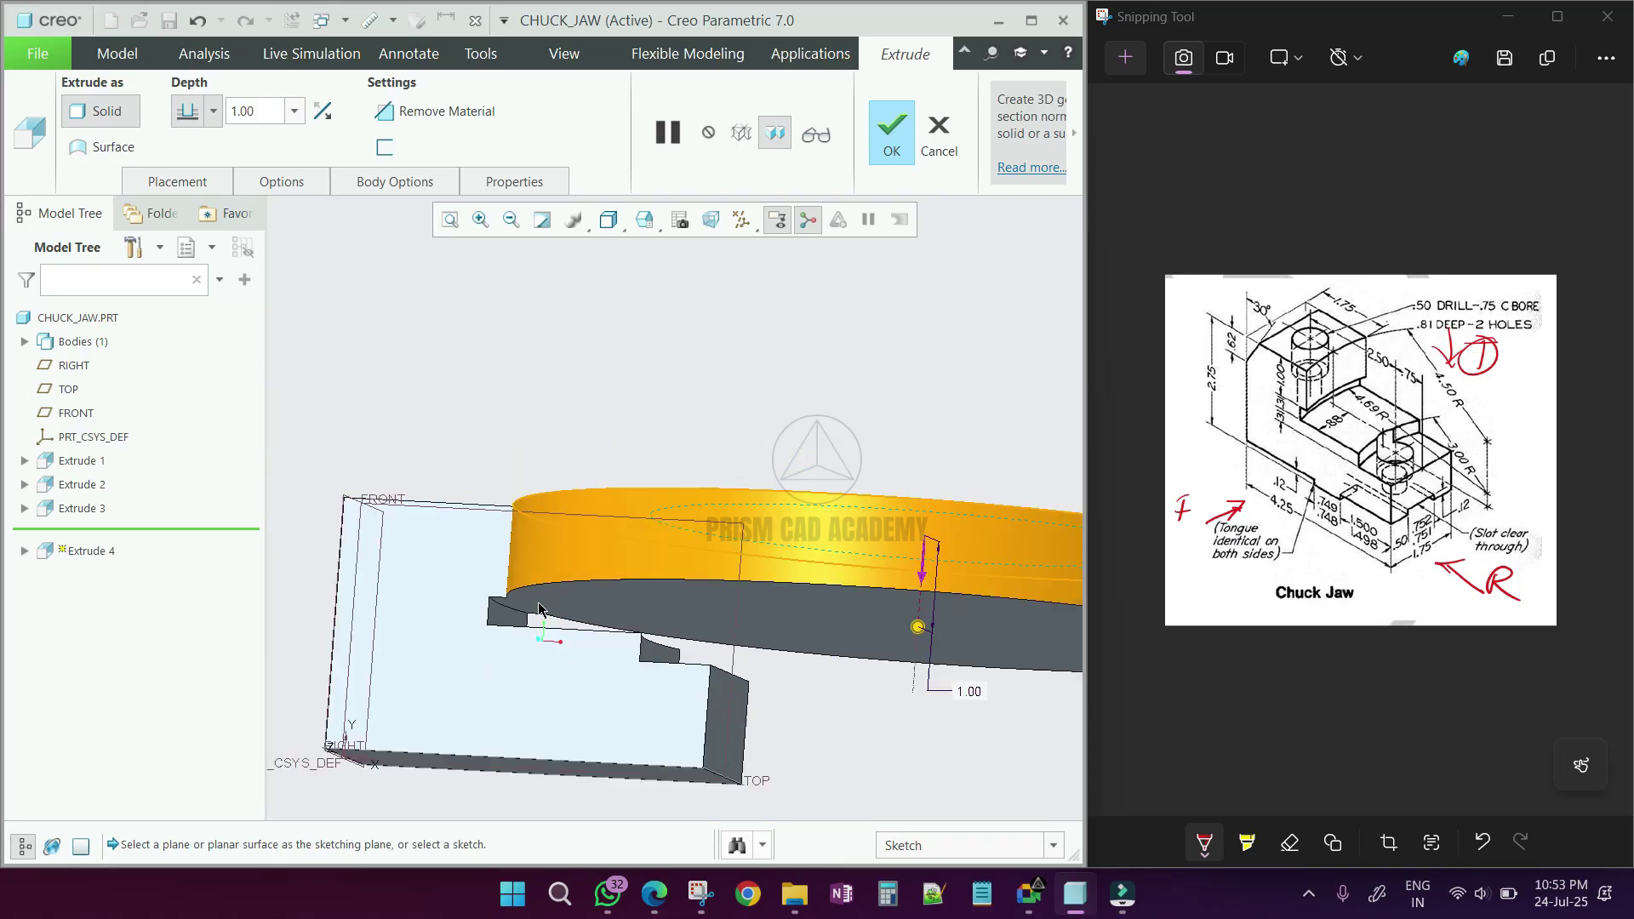
{"action": "left_click_drag", "start_coordinate": [918, 627], "coordinate": [918, 609]}
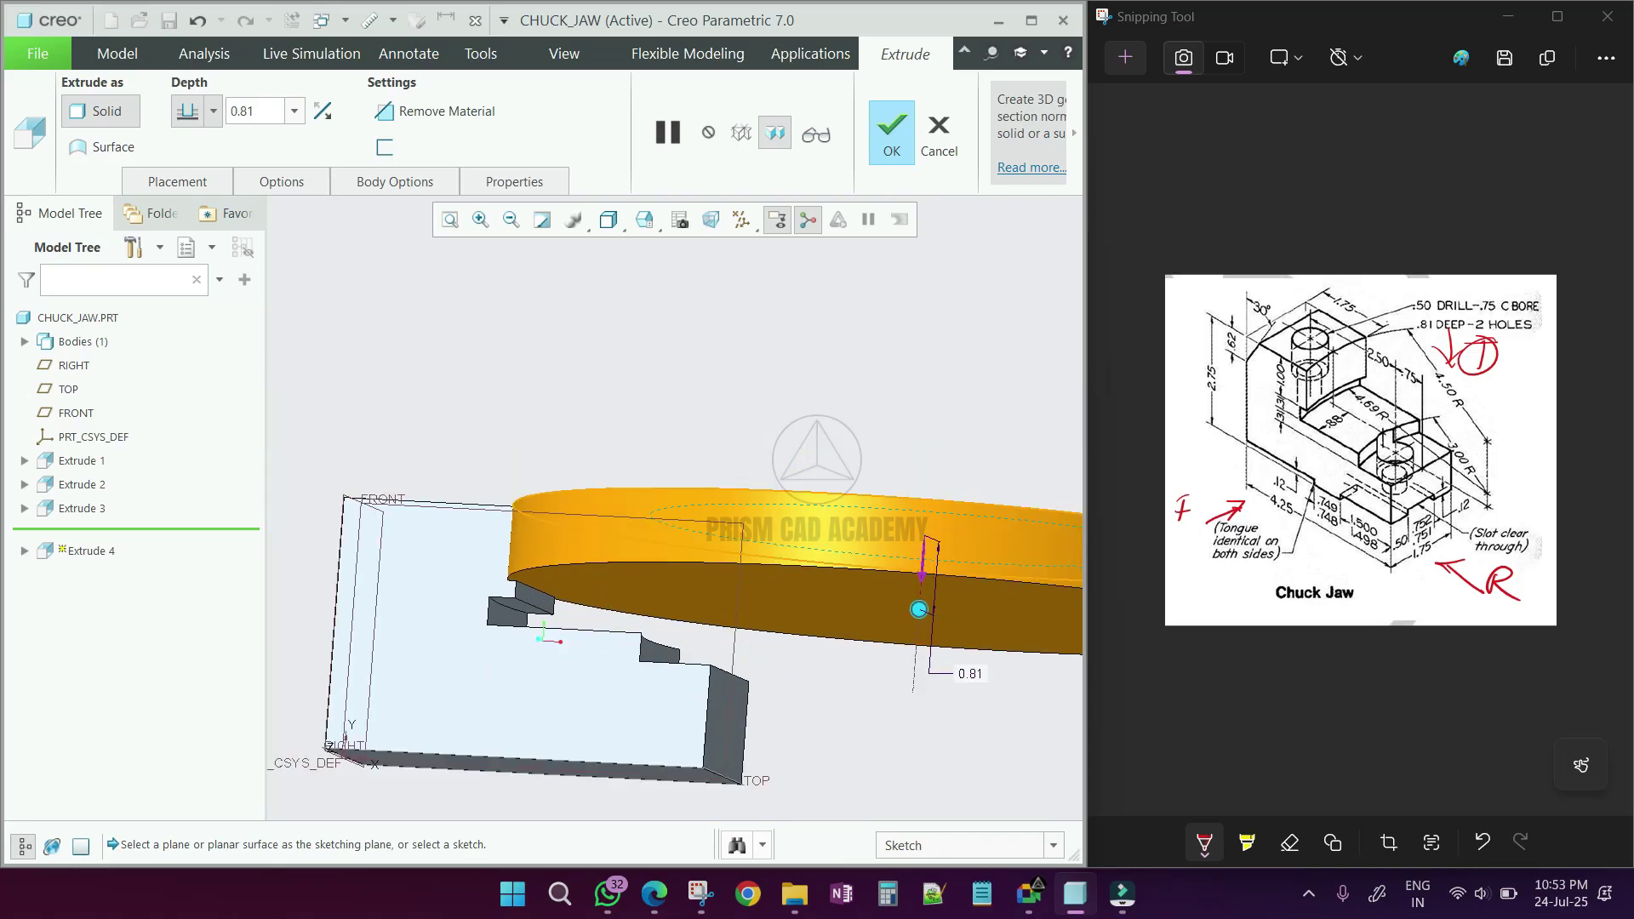
{"action": "left_click", "coordinate": [421, 112]}
{"action": "scroll", "coordinate": [532, 574], "scroll_direction": "down", "scroll_amount": 3}
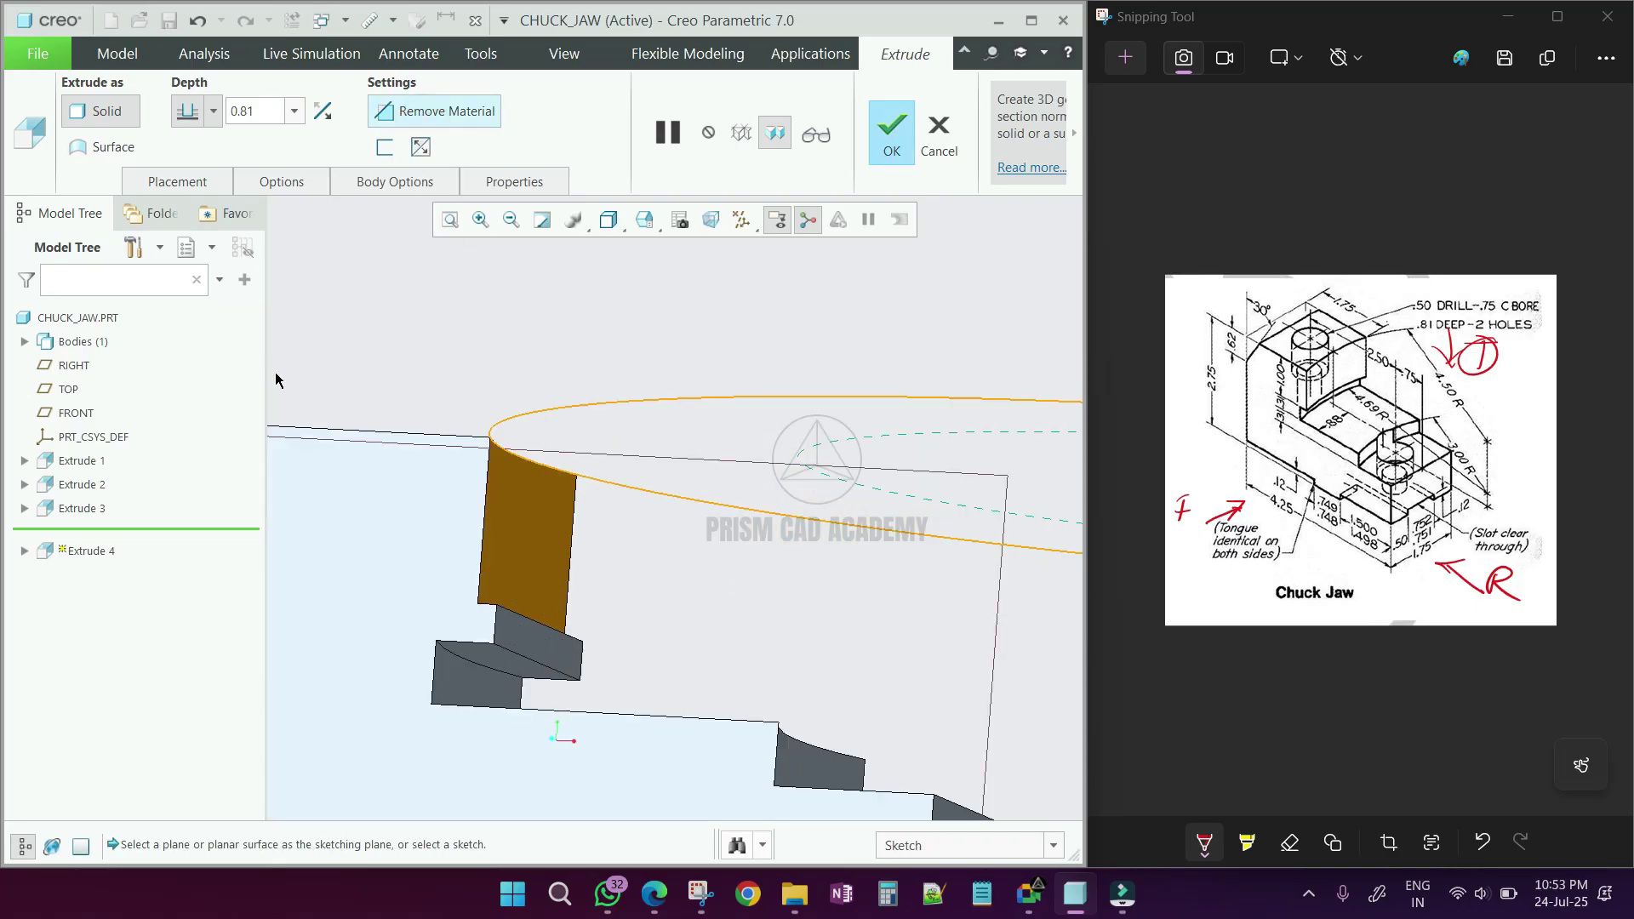
End the R4.50 cut at the ceiling face of the R4.69 undercut and complete the feature
{"action": "left_click", "coordinate": [215, 111]}
{"action": "left_click", "coordinate": [177, 314]}
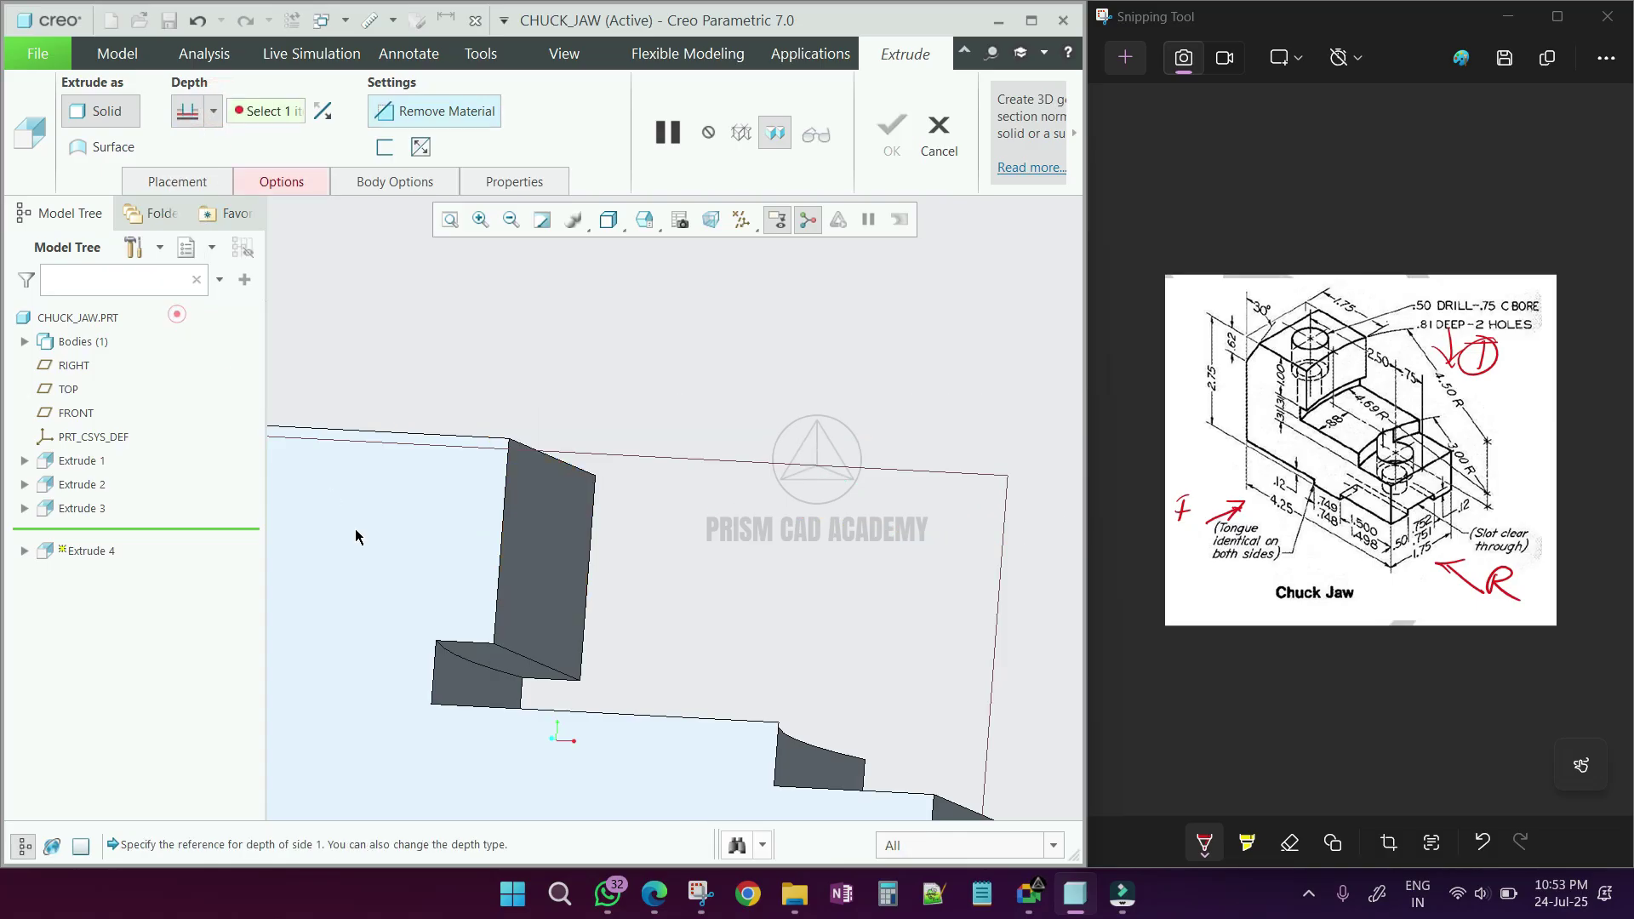
{"action": "left_click", "coordinate": [482, 671]}
{"action": "key", "text": "ctrl+d"}
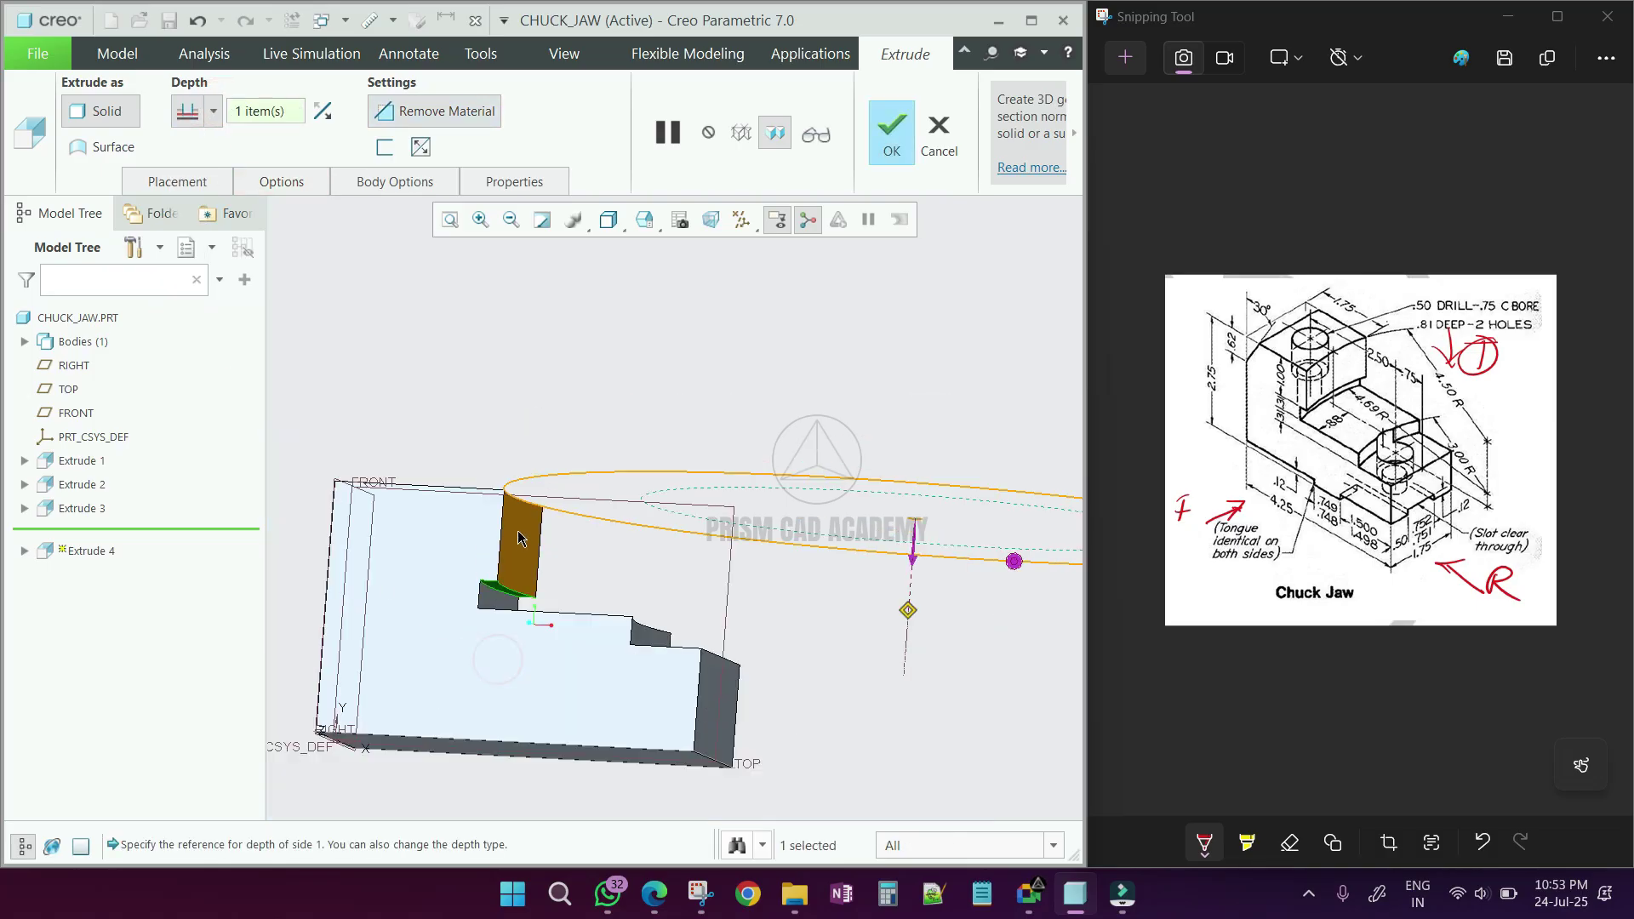
{"action": "middle_click_drag", "start_coordinate": [504, 510], "coordinate": [490, 554]}
{"action": "middle_click", "coordinate": [488, 548]}
{"action": "key", "text": "ctrl+d"}
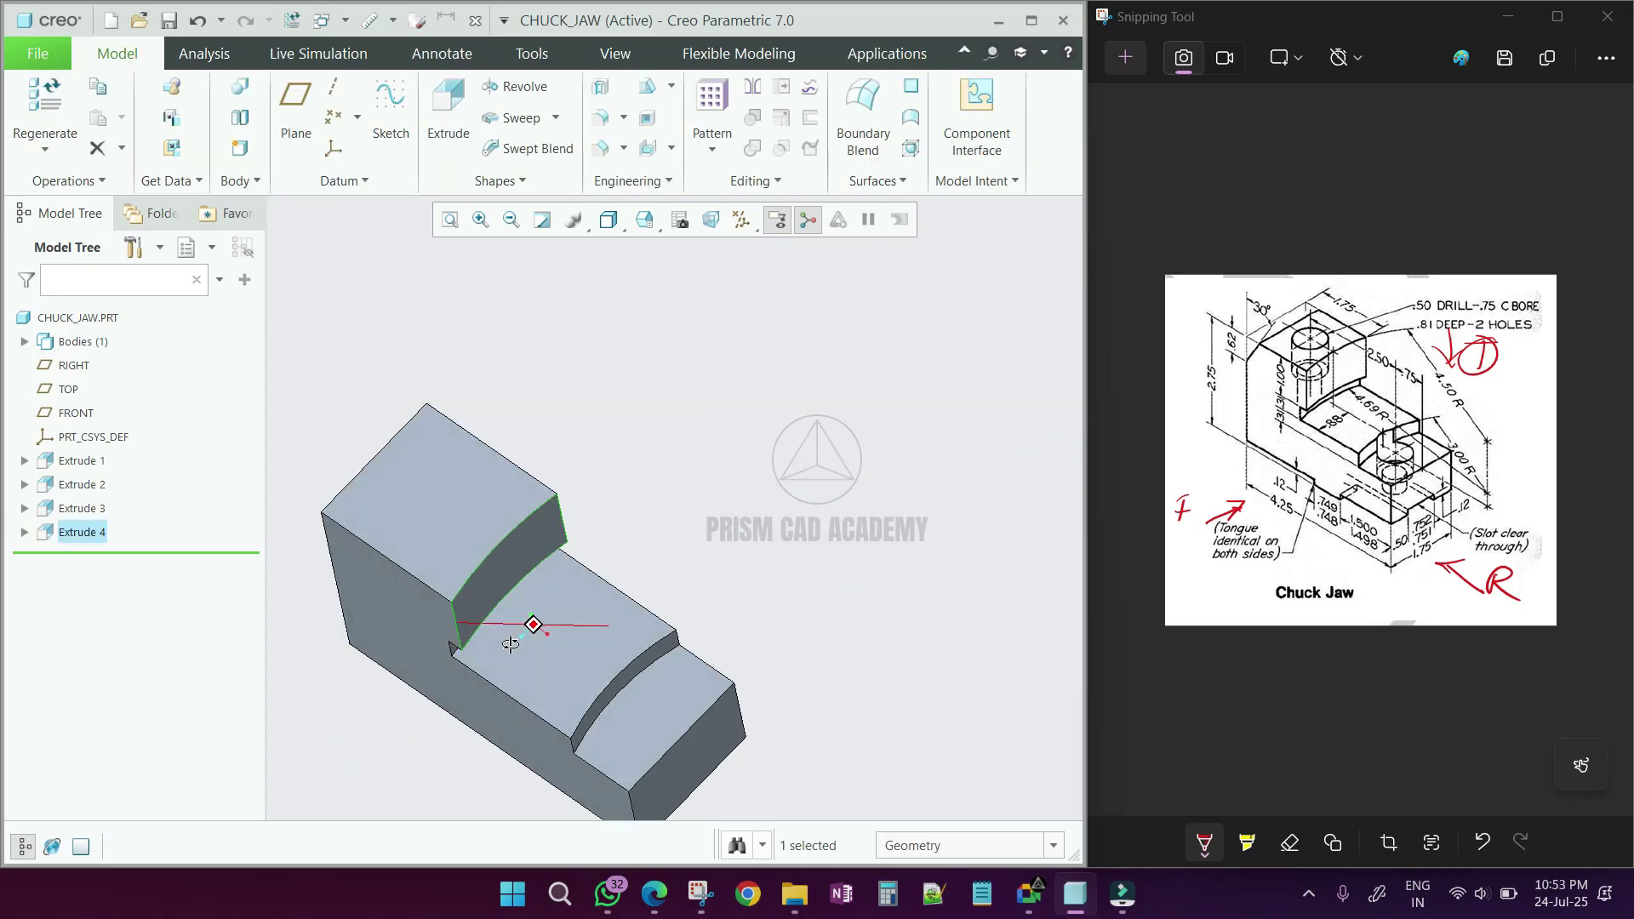
Start an extrude sketch on the jaw's flat L-shaped side face and reference the vertical edge of its low end
{"action": "left_click", "coordinate": [804, 508]}
{"action": "scroll", "coordinate": [804, 507], "scroll_direction": "down", "scroll_amount": 3}
{"action": "scroll", "coordinate": [652, 604], "scroll_direction": "up", "scroll_amount": 3}
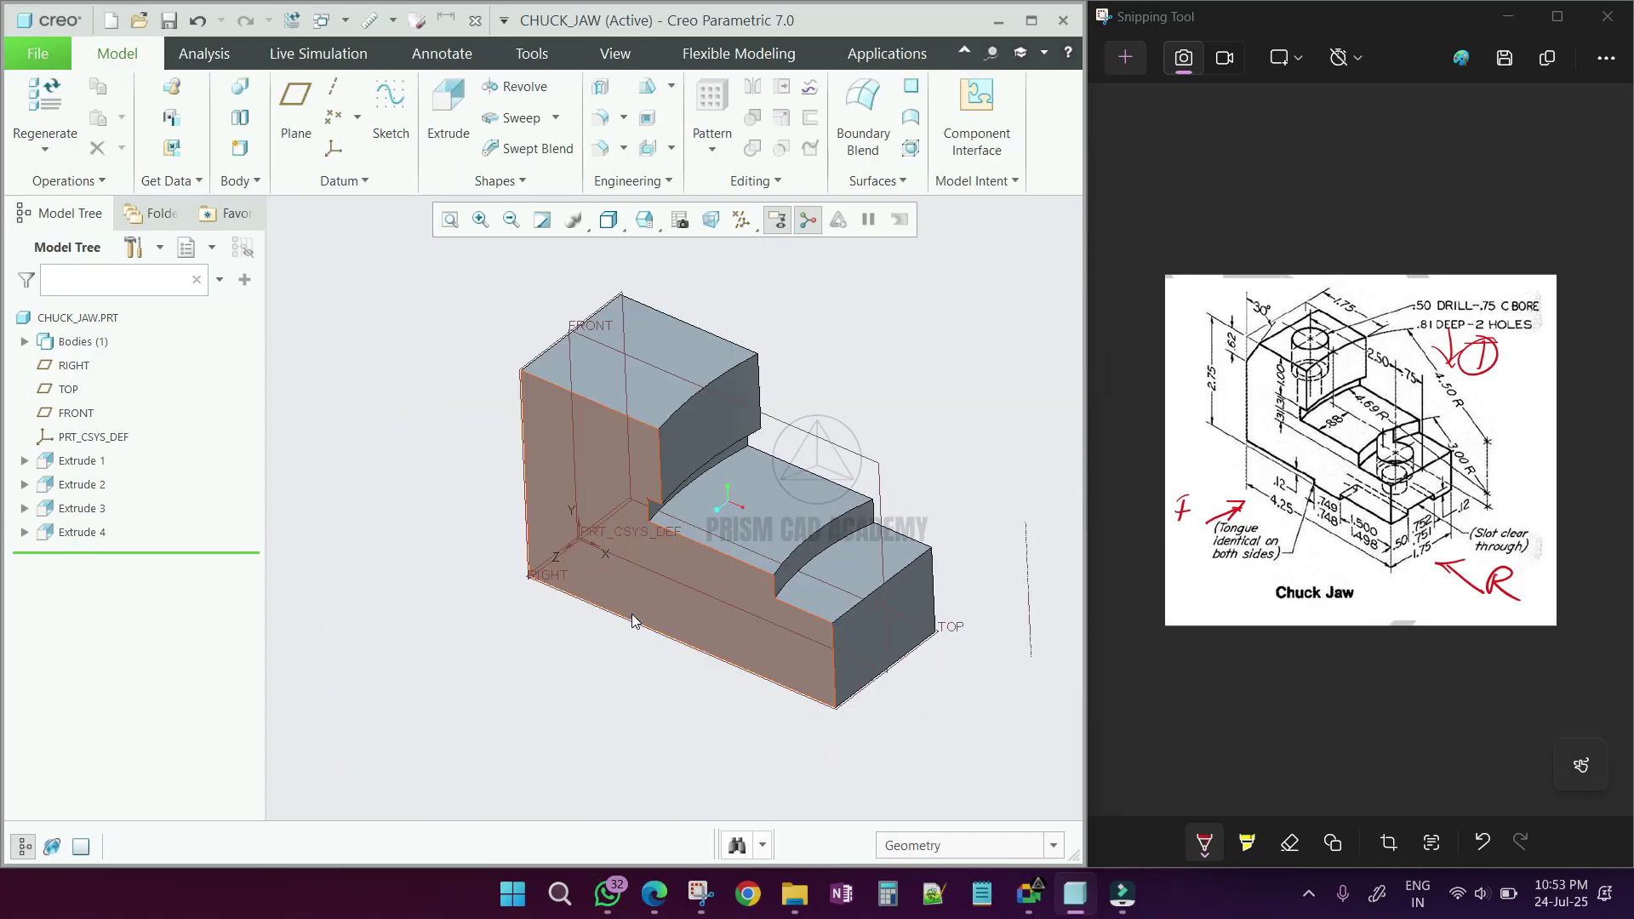
{"action": "middle_click_drag", "start_coordinate": [632, 620], "coordinate": [714, 561]}
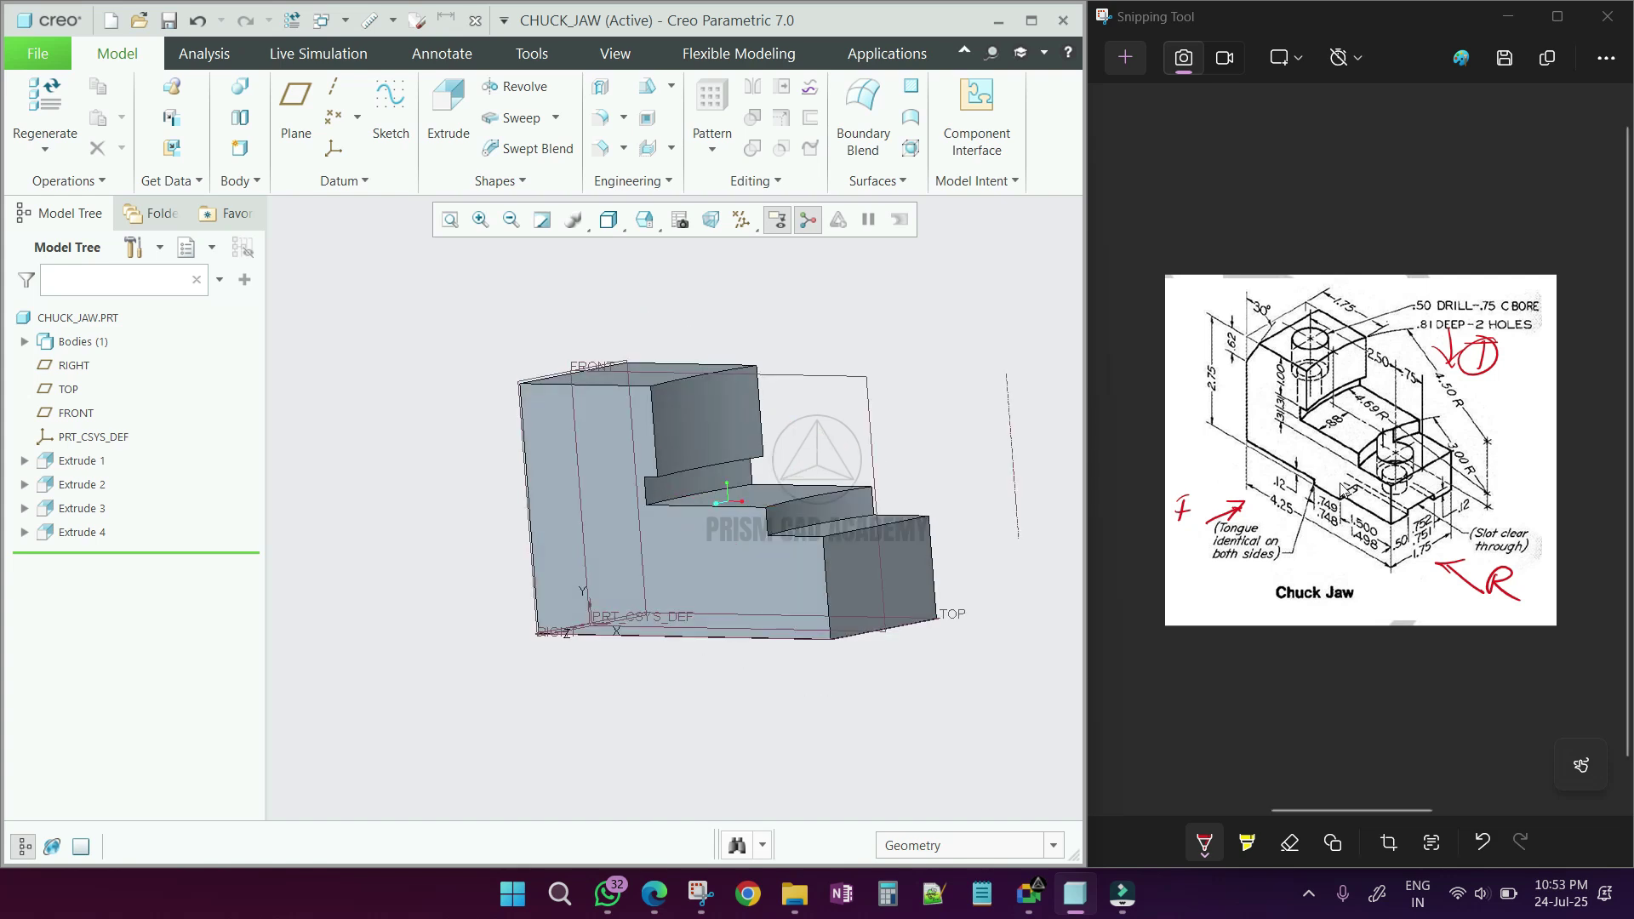
{"action": "left_click", "coordinate": [706, 547]}
{"action": "left_click", "coordinate": [448, 109]}
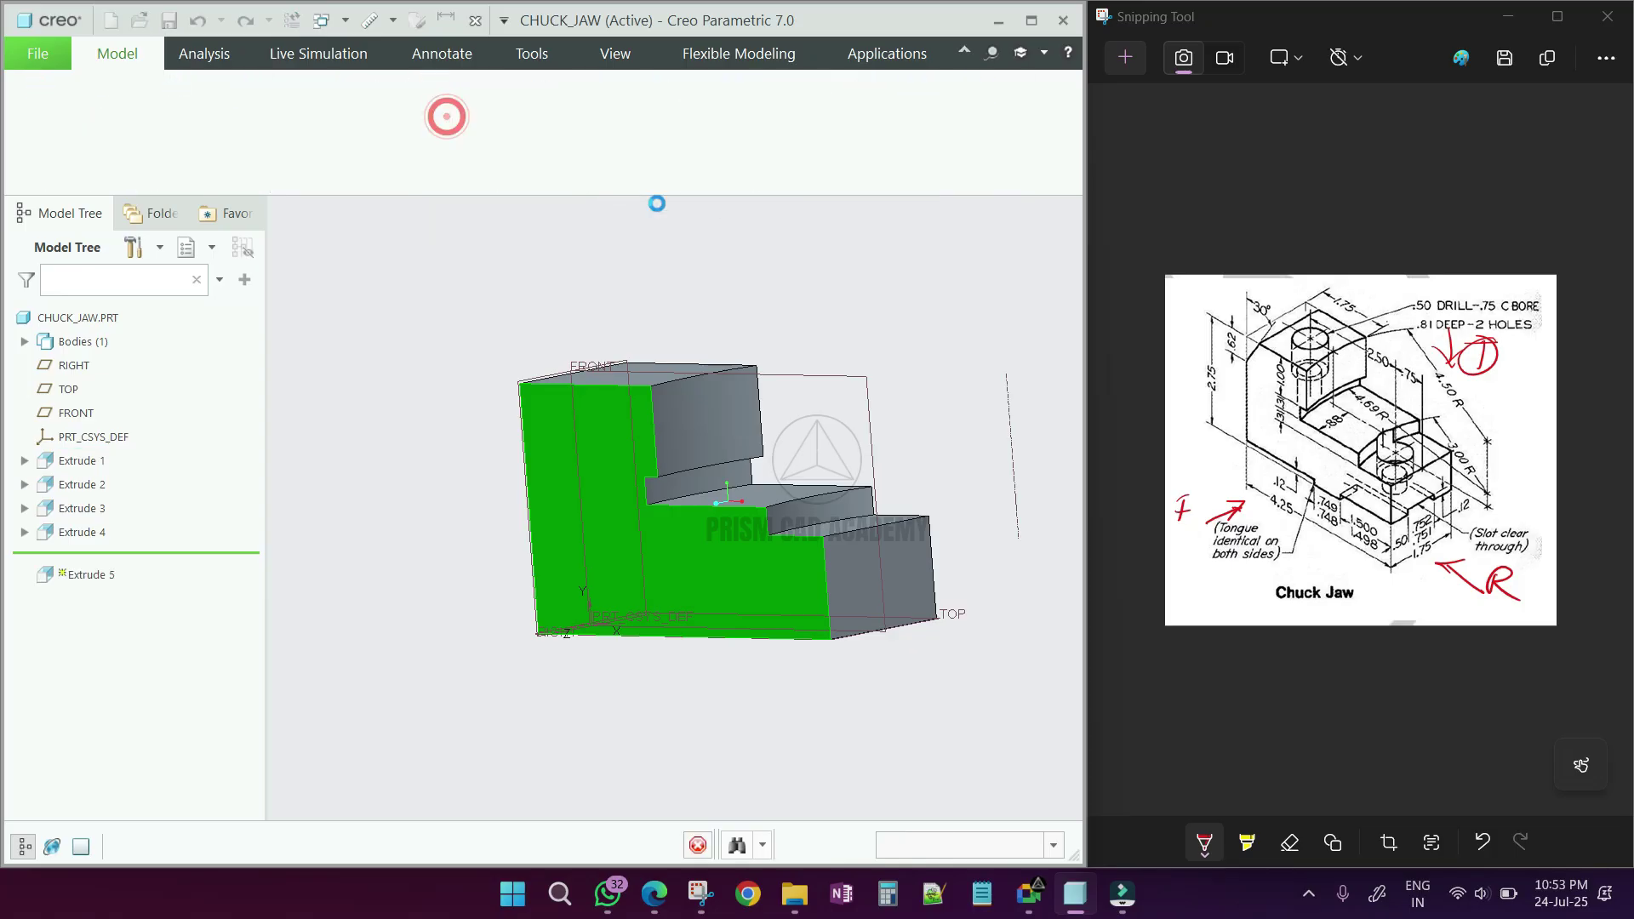
{"action": "left_click", "coordinate": [726, 219]}
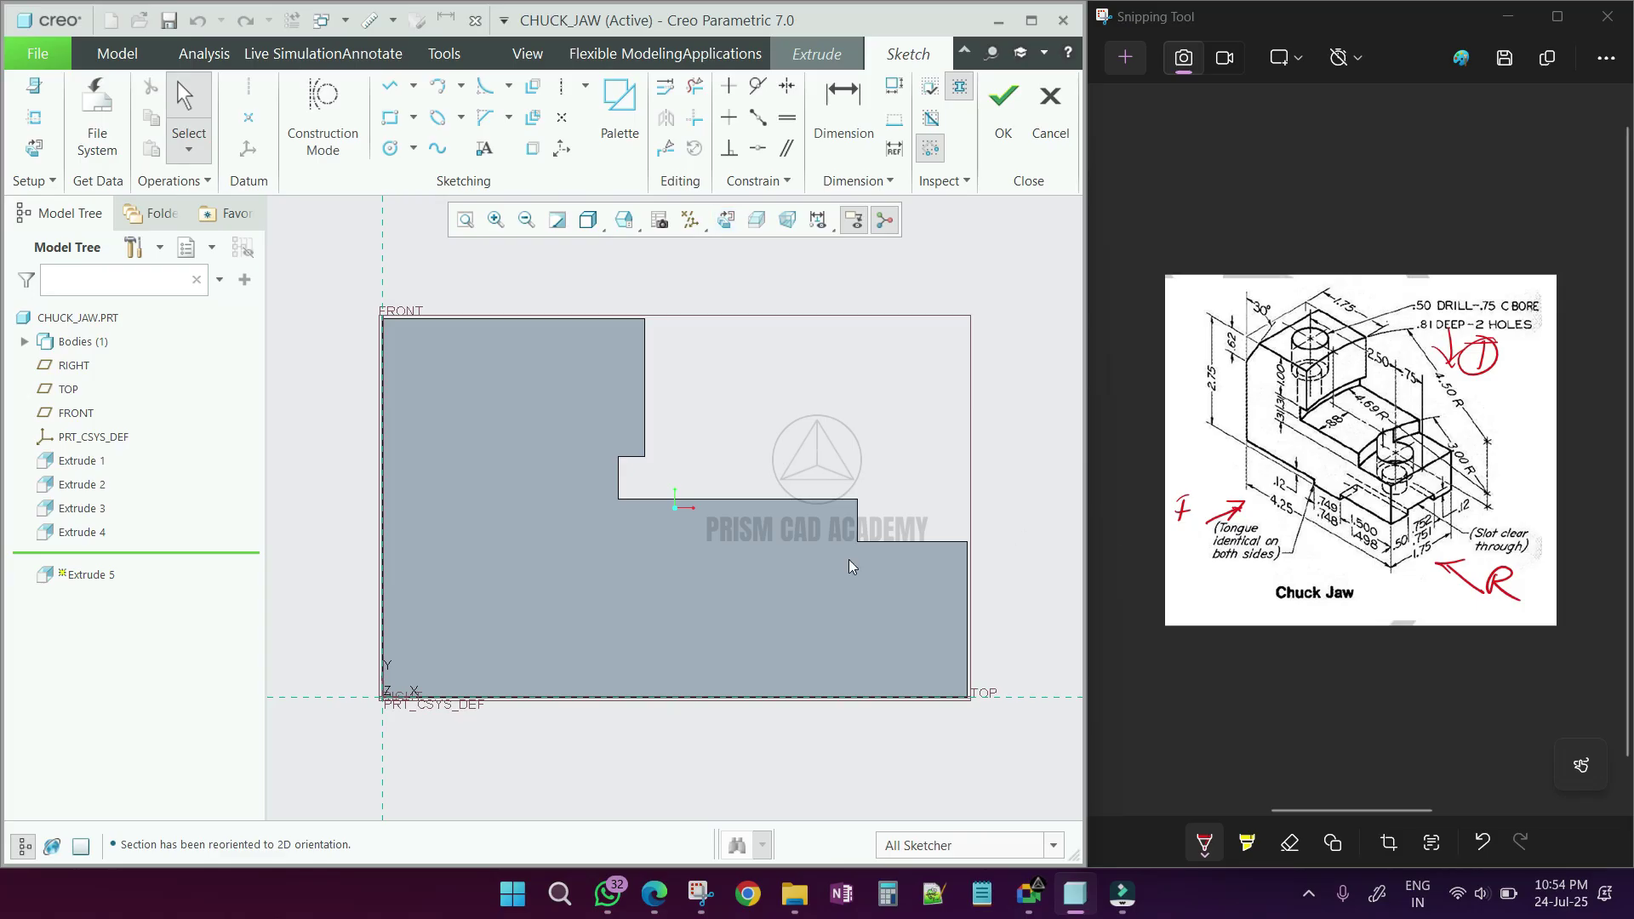
{"action": "left_click", "coordinate": [391, 117]}
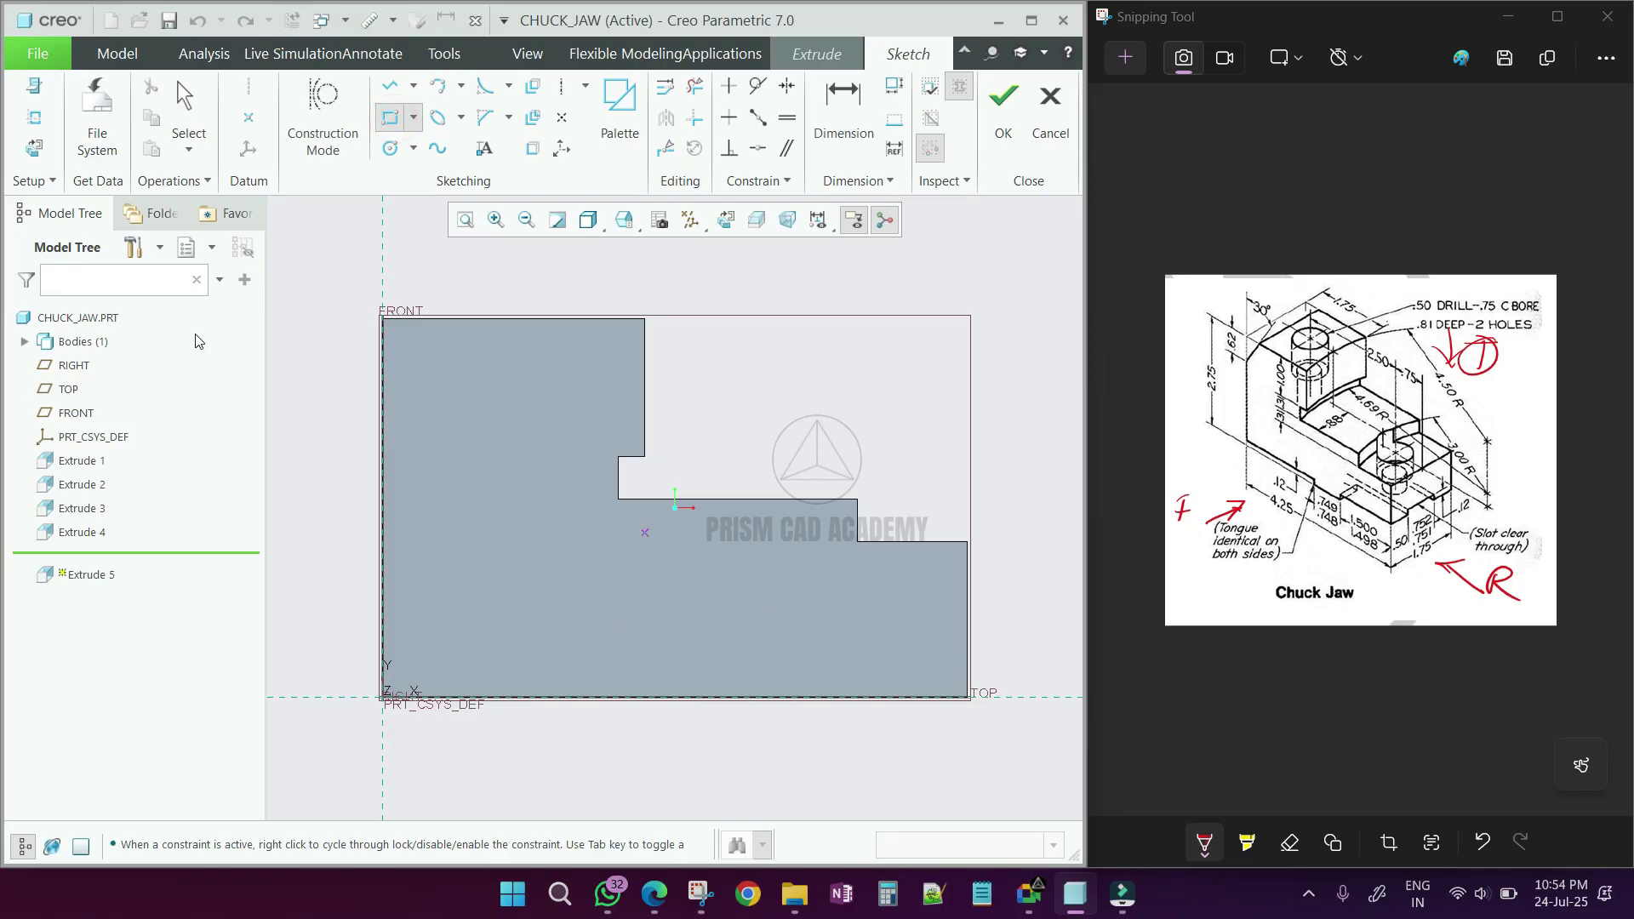
{"action": "left_click", "coordinate": [34, 117]}
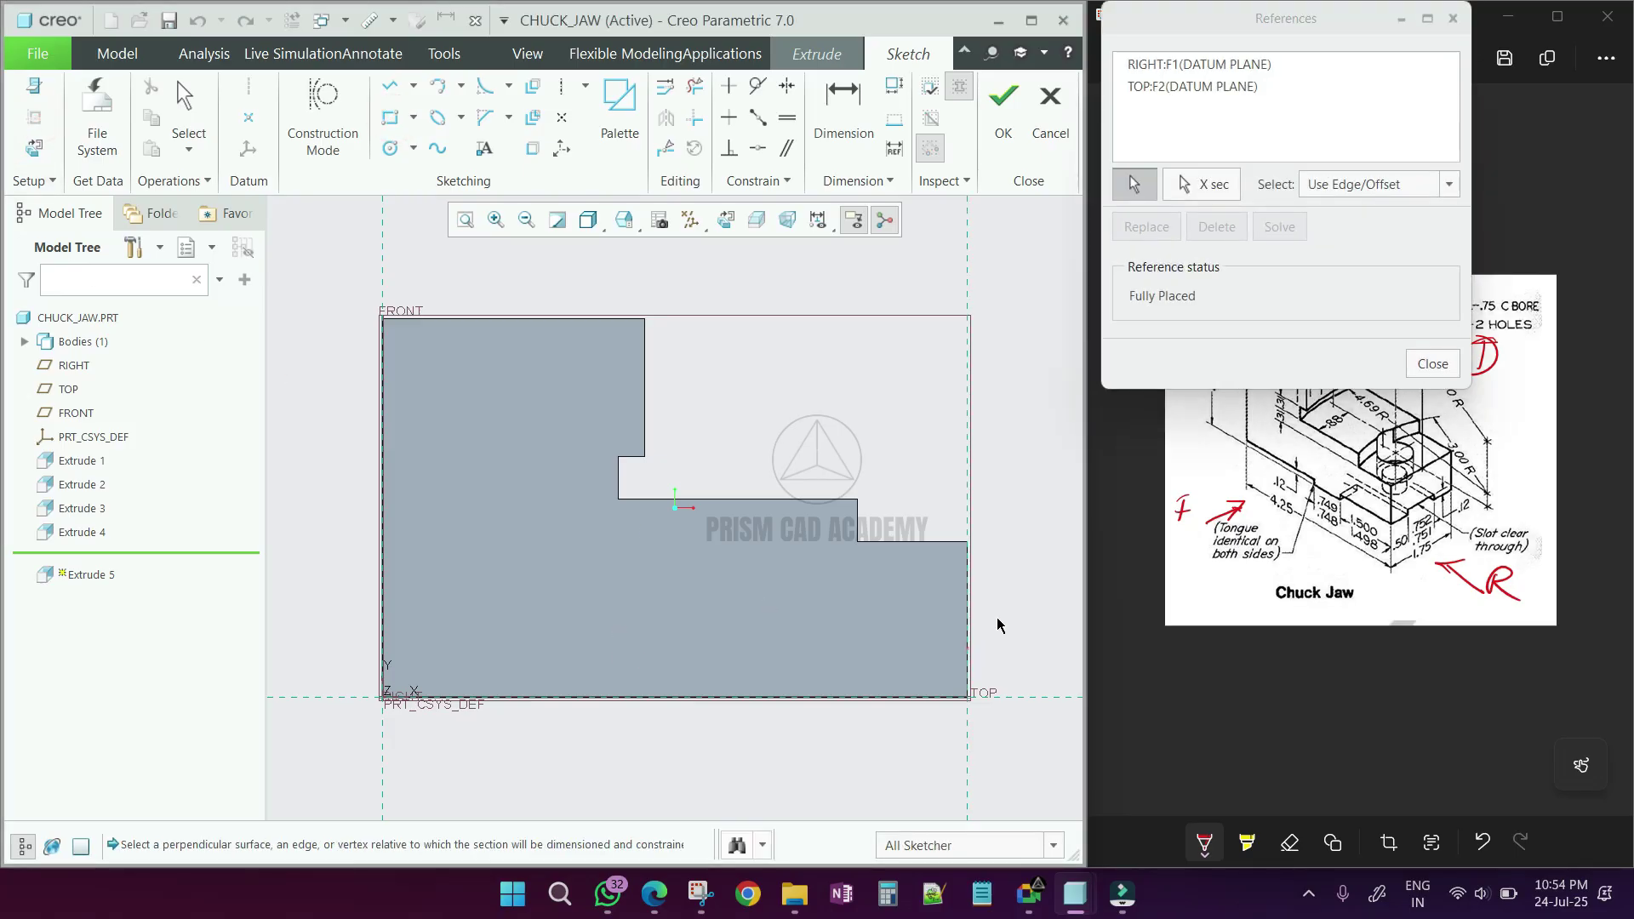
{"action": "left_click", "coordinate": [968, 654]}
{"action": "middle_click", "coordinate": [967, 654]}
Sketch a rectangle along the full bottom edge of the side face and set its height to 0.12
{"action": "left_click", "coordinate": [384, 698]}
{"action": "left_click", "coordinate": [970, 685]}
{"action": "middle_click", "coordinate": [983, 672]}
{"action": "scroll", "coordinate": [919, 705], "scroll_direction": "up", "scroll_amount": 3}
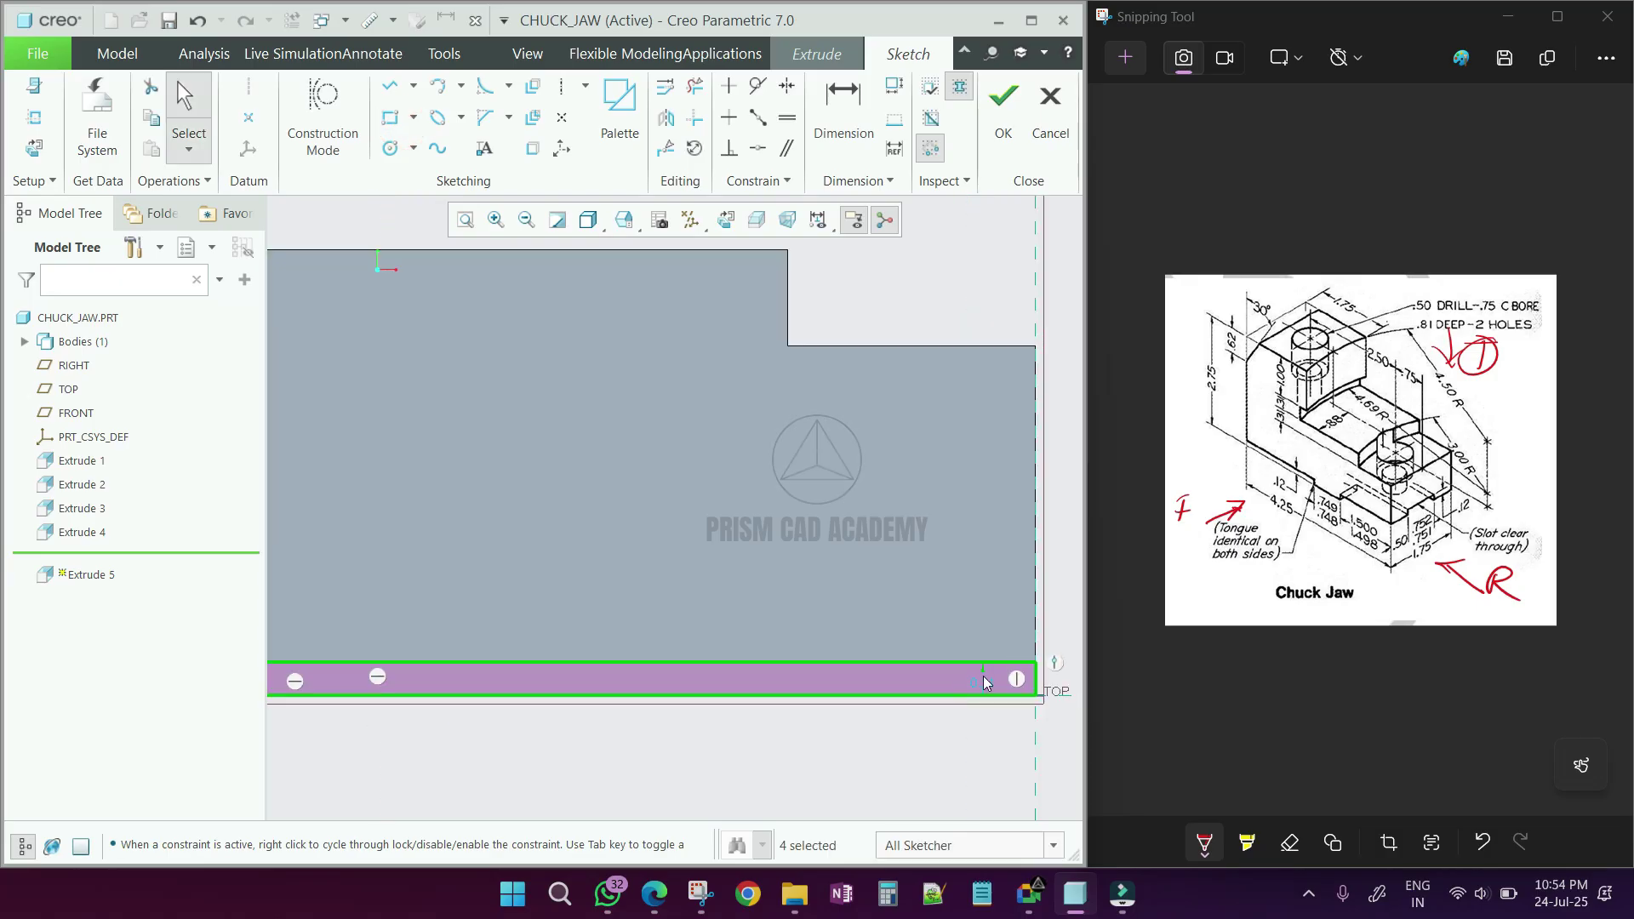
{"action": "double_click", "coordinate": [985, 684]}
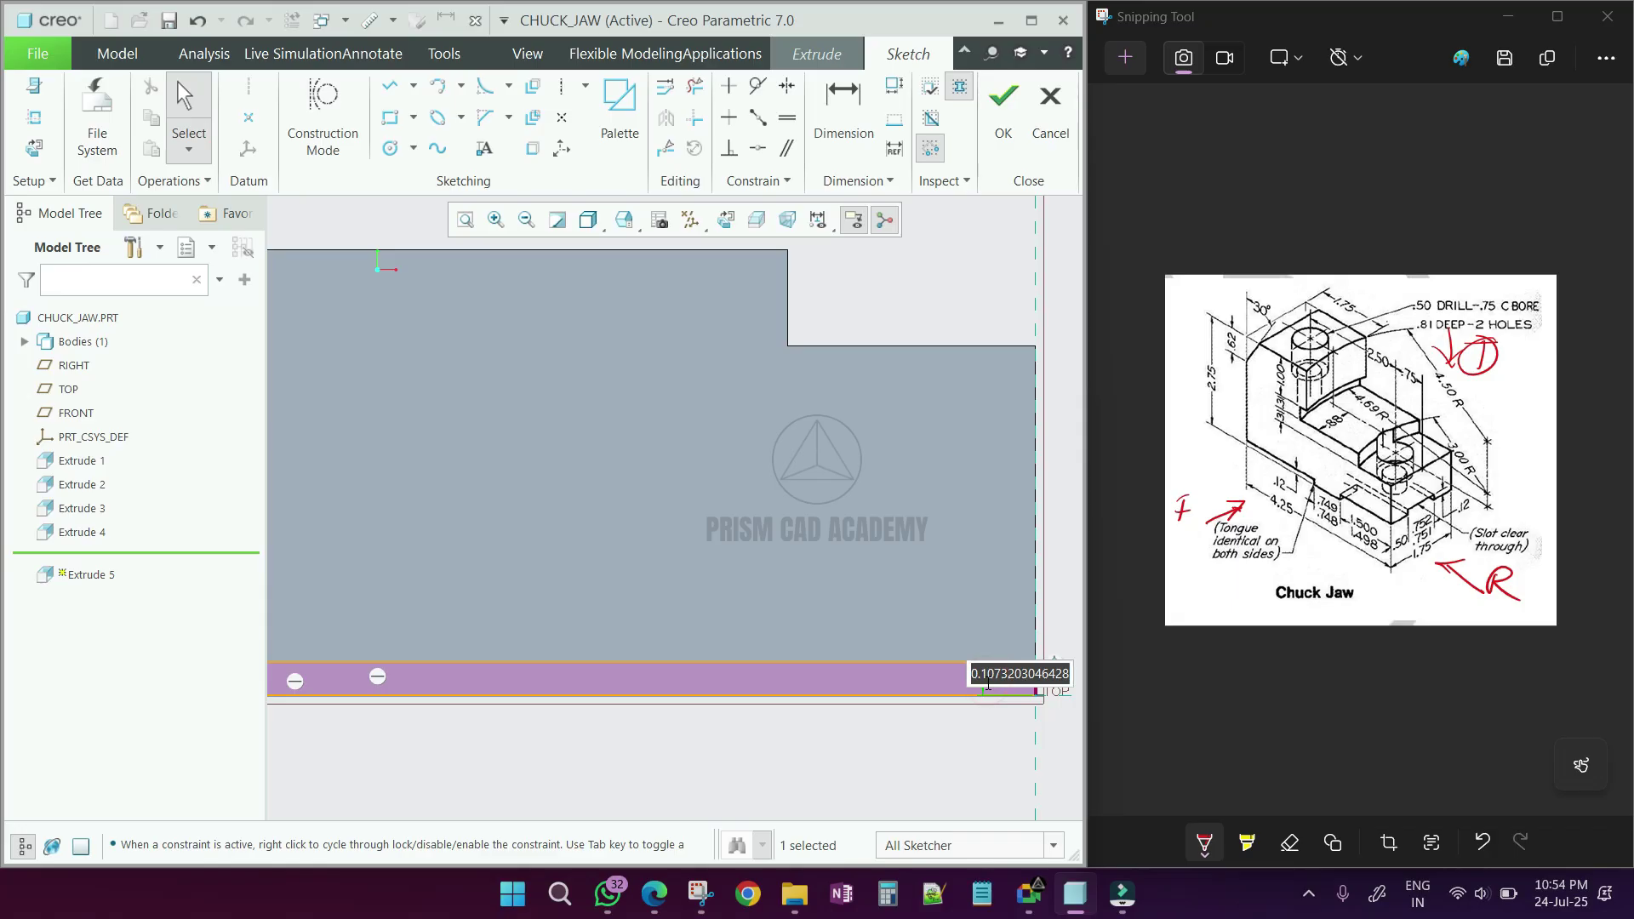
{"action": "type", "text": "0.12"}
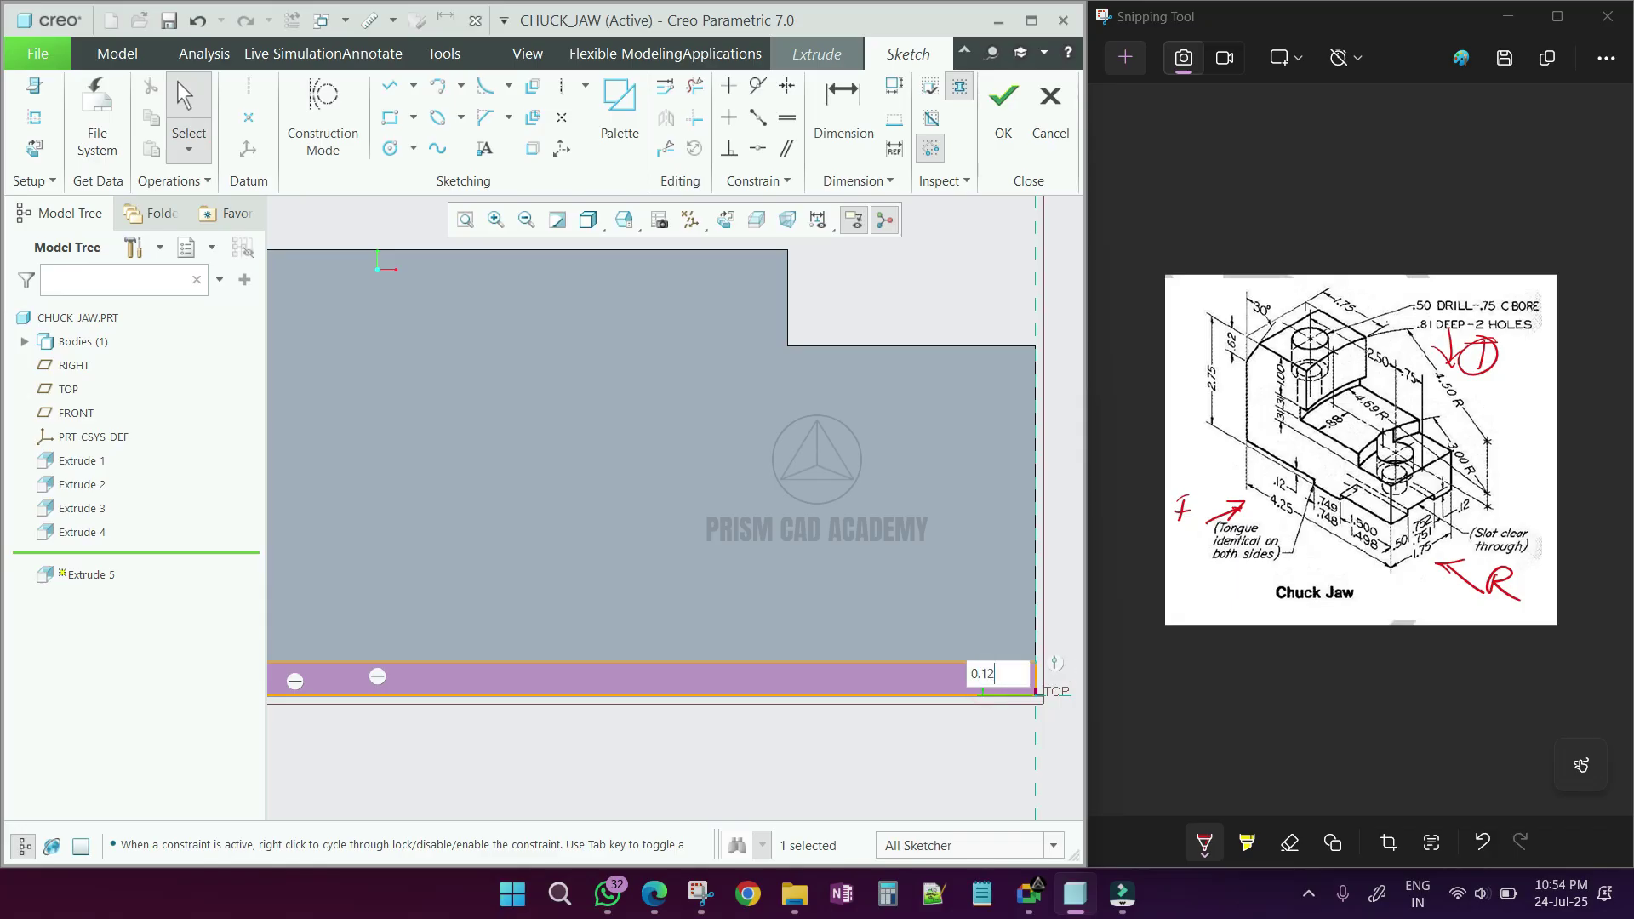
{"action": "key", "text": "Return"}
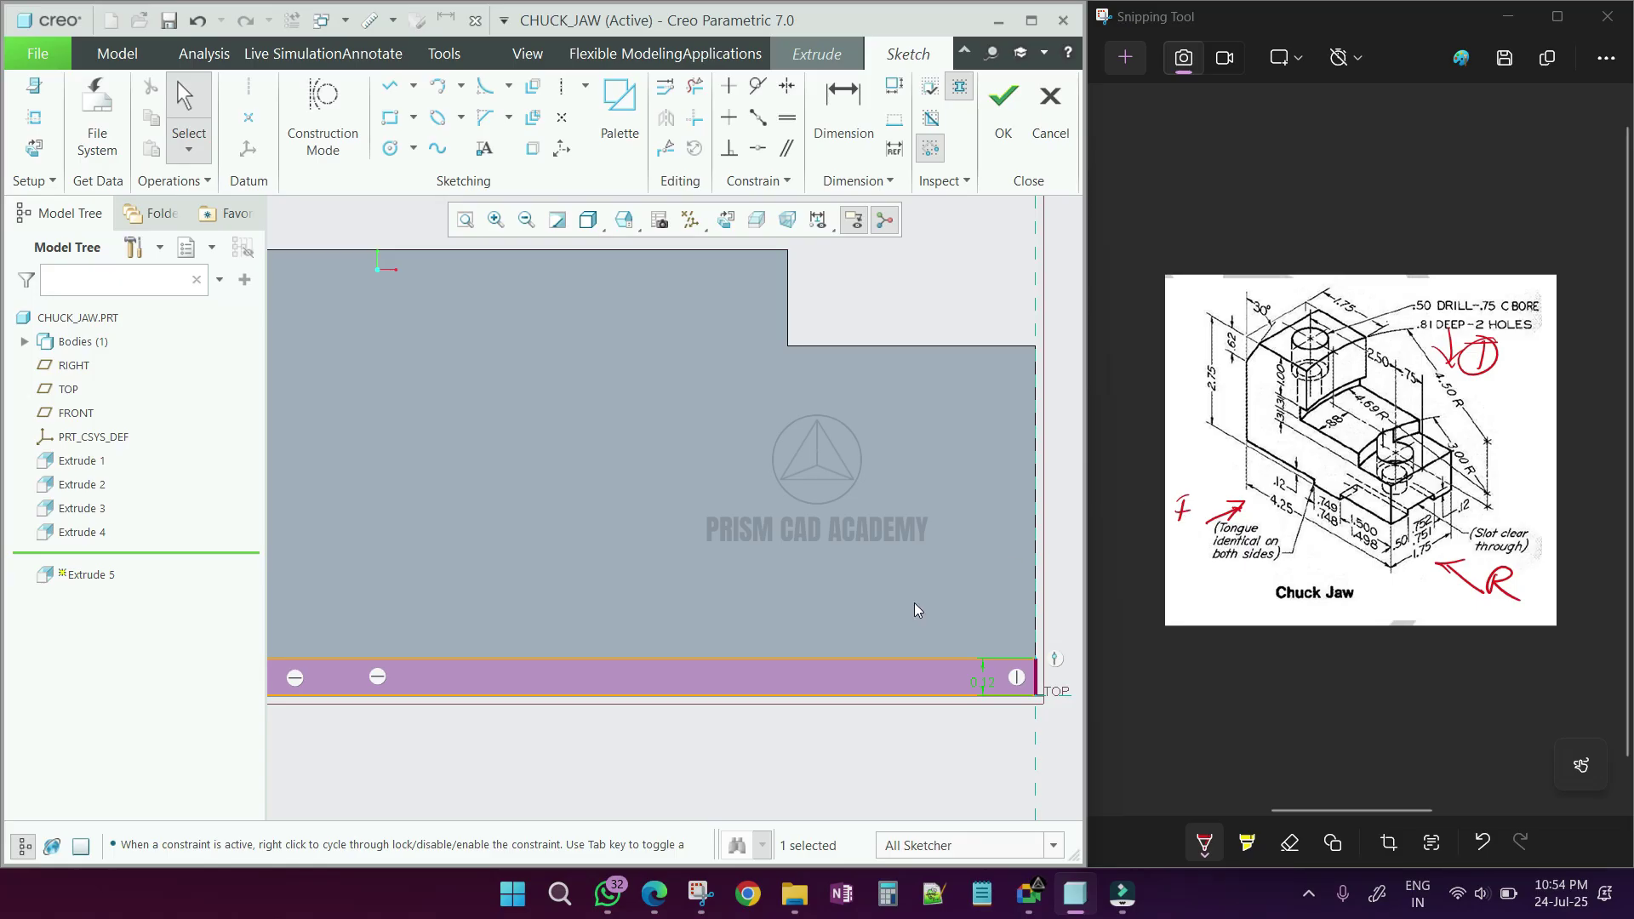
Draw a vertical line across the bottom strip and dimension it 1.5 from the jaw's low end
{"action": "scroll", "coordinate": [808, 596], "scroll_direction": "down", "scroll_amount": 2}
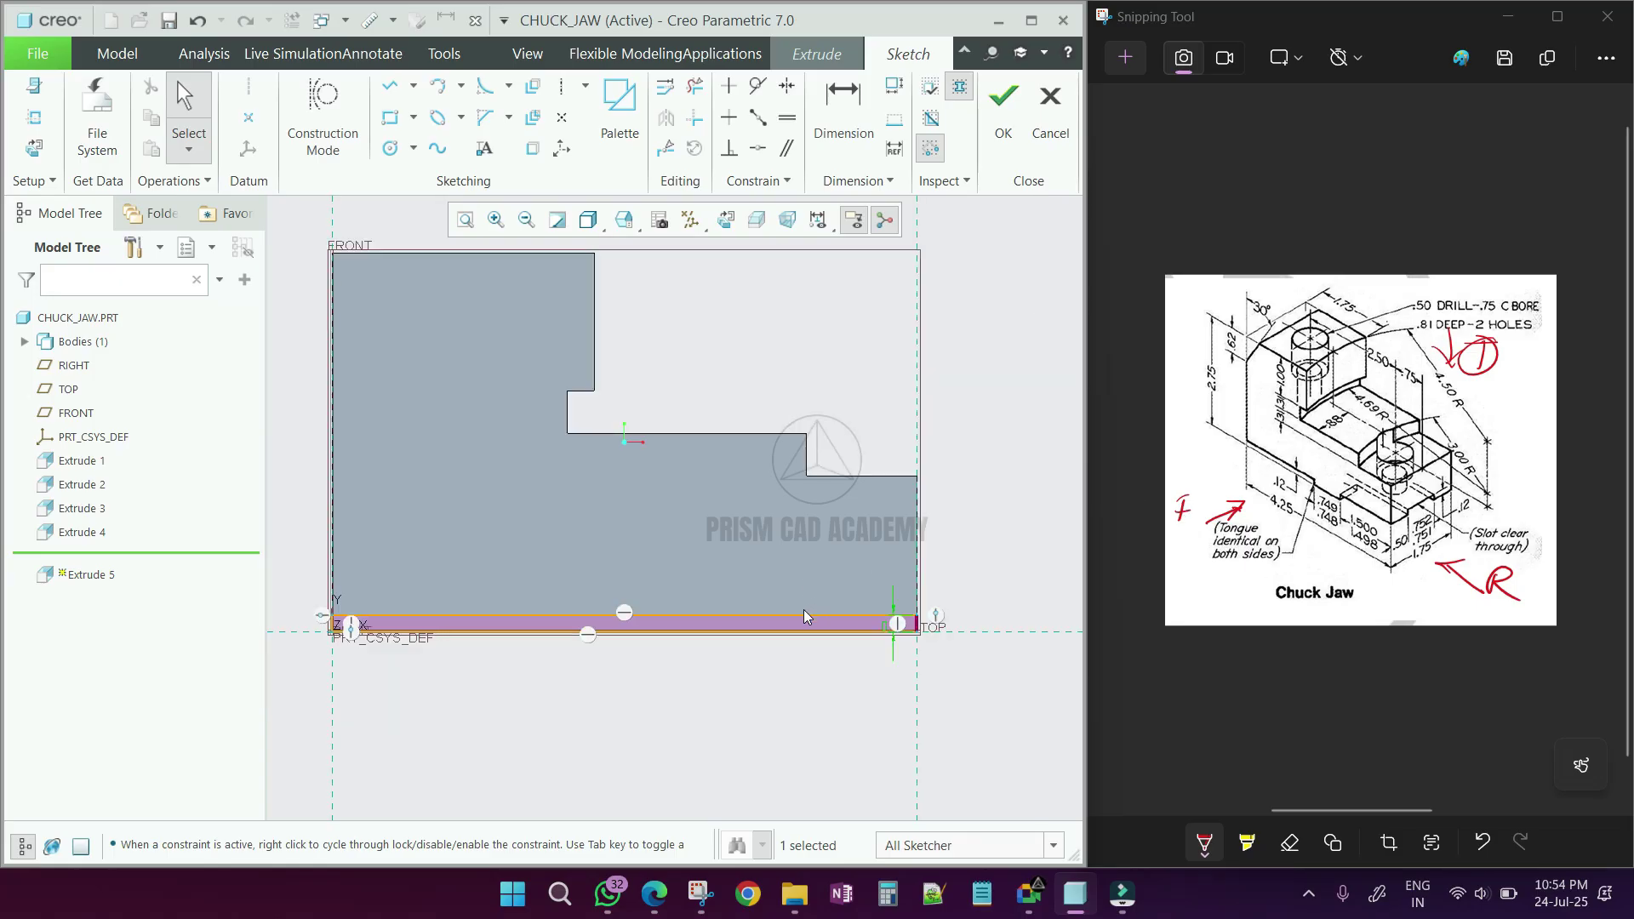
{"action": "scroll", "coordinate": [832, 593], "scroll_direction": "up", "scroll_amount": 2}
{"action": "left_click", "coordinate": [390, 85]}
{"action": "left_click", "coordinate": [745, 622]}
{"action": "left_click", "coordinate": [744, 657]}
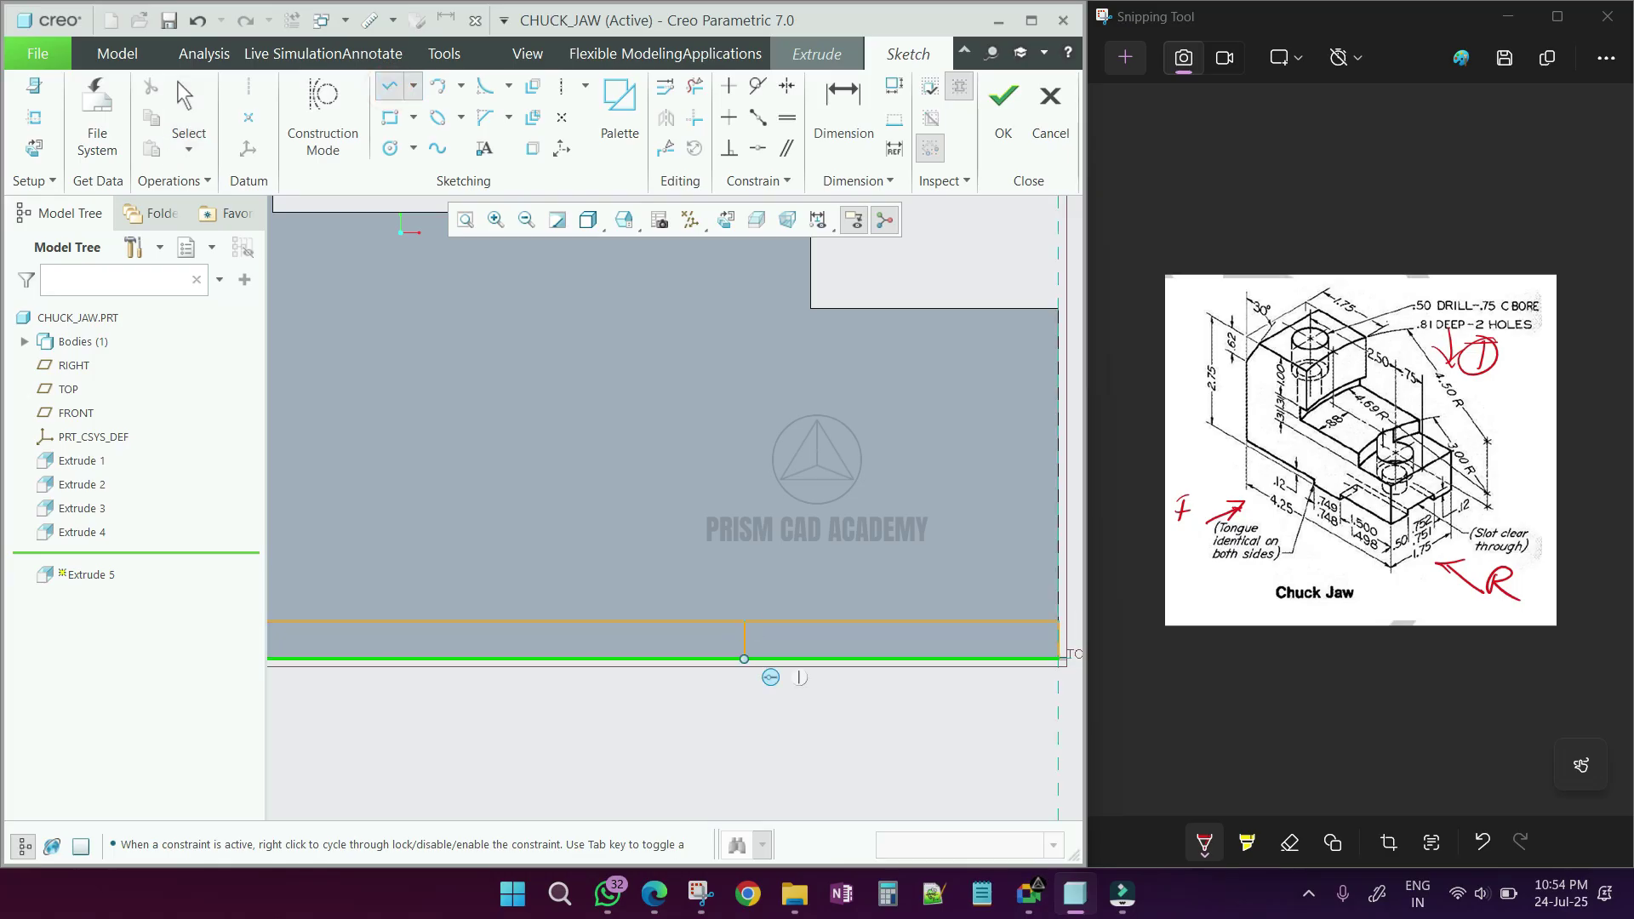
{"action": "middle_click", "coordinate": [741, 723]}
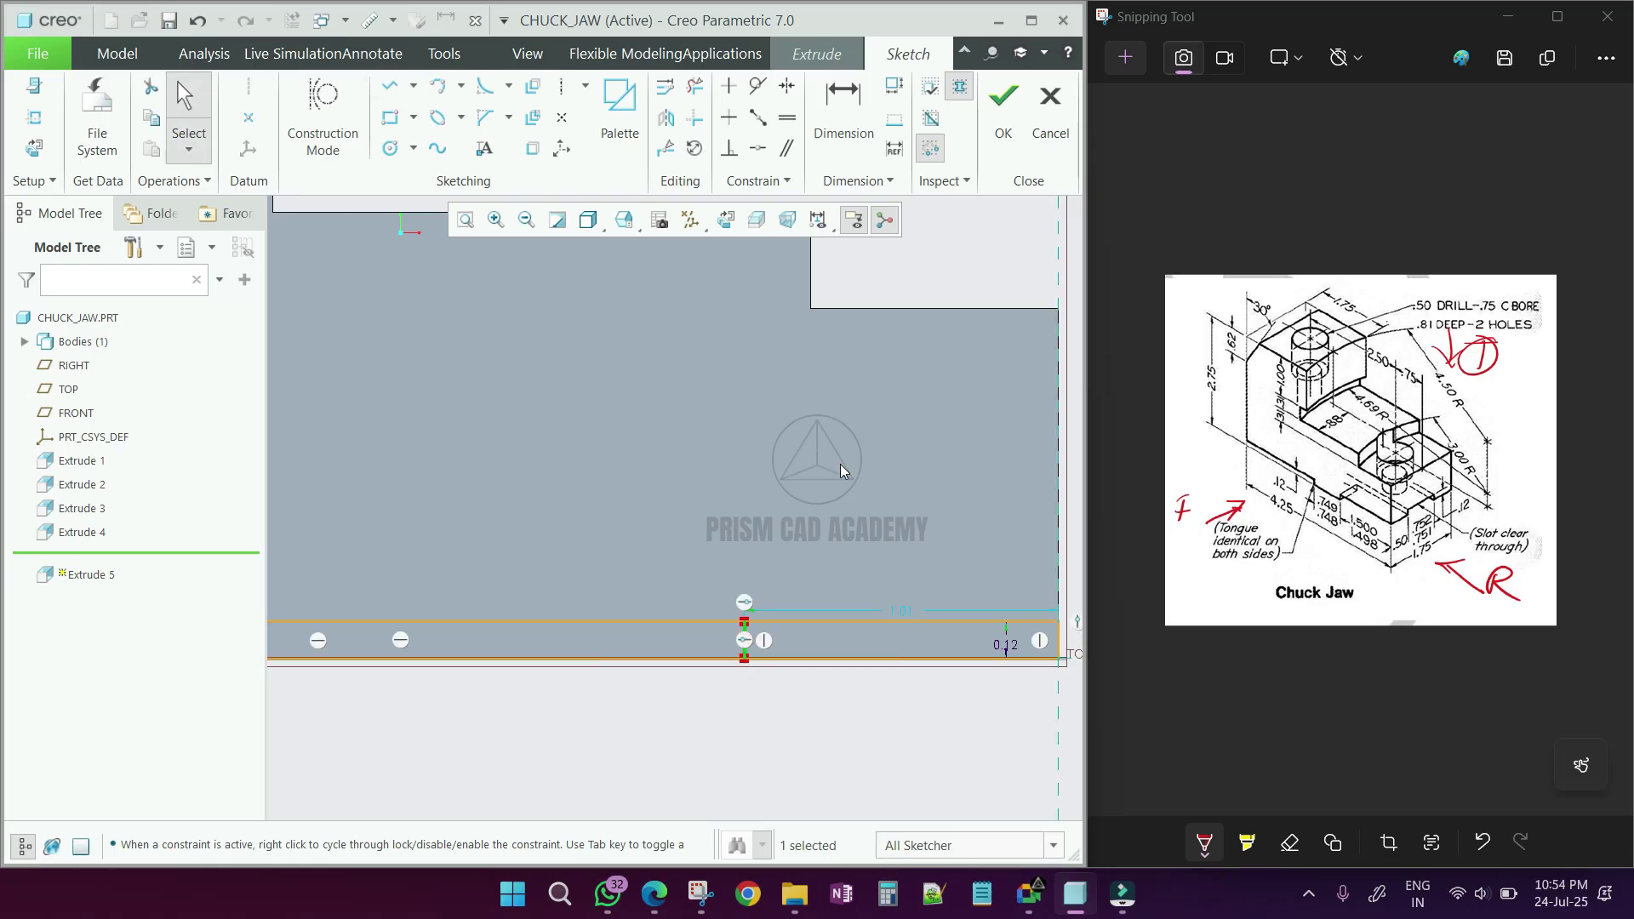
{"action": "left_click", "coordinate": [824, 141]}
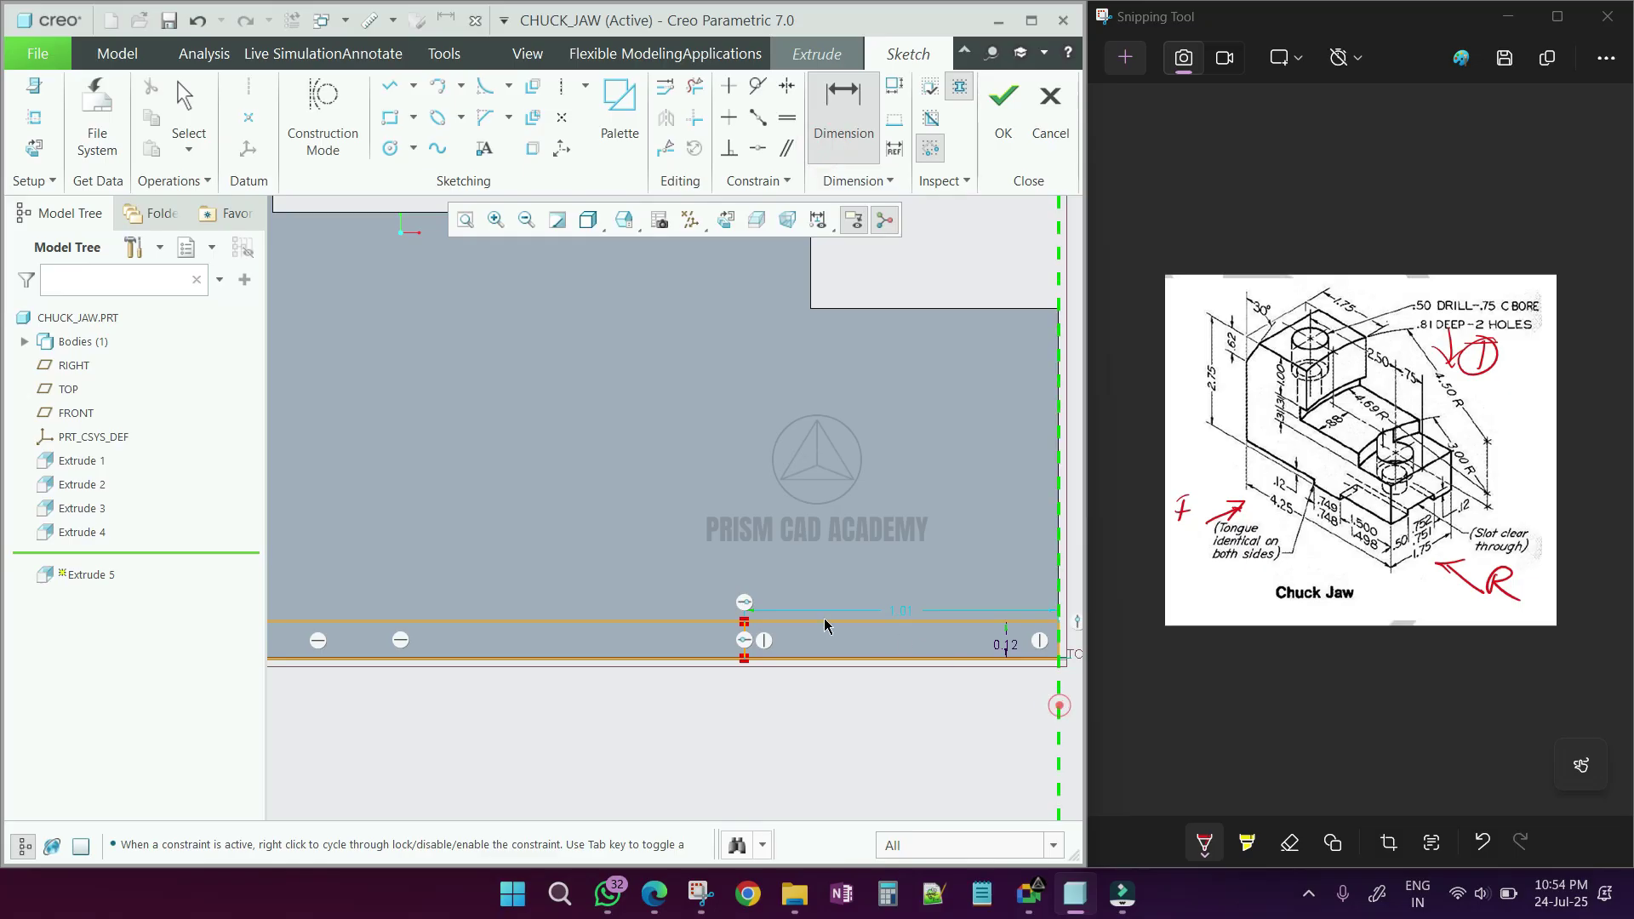
{"action": "middle_click", "coordinate": [820, 711]}
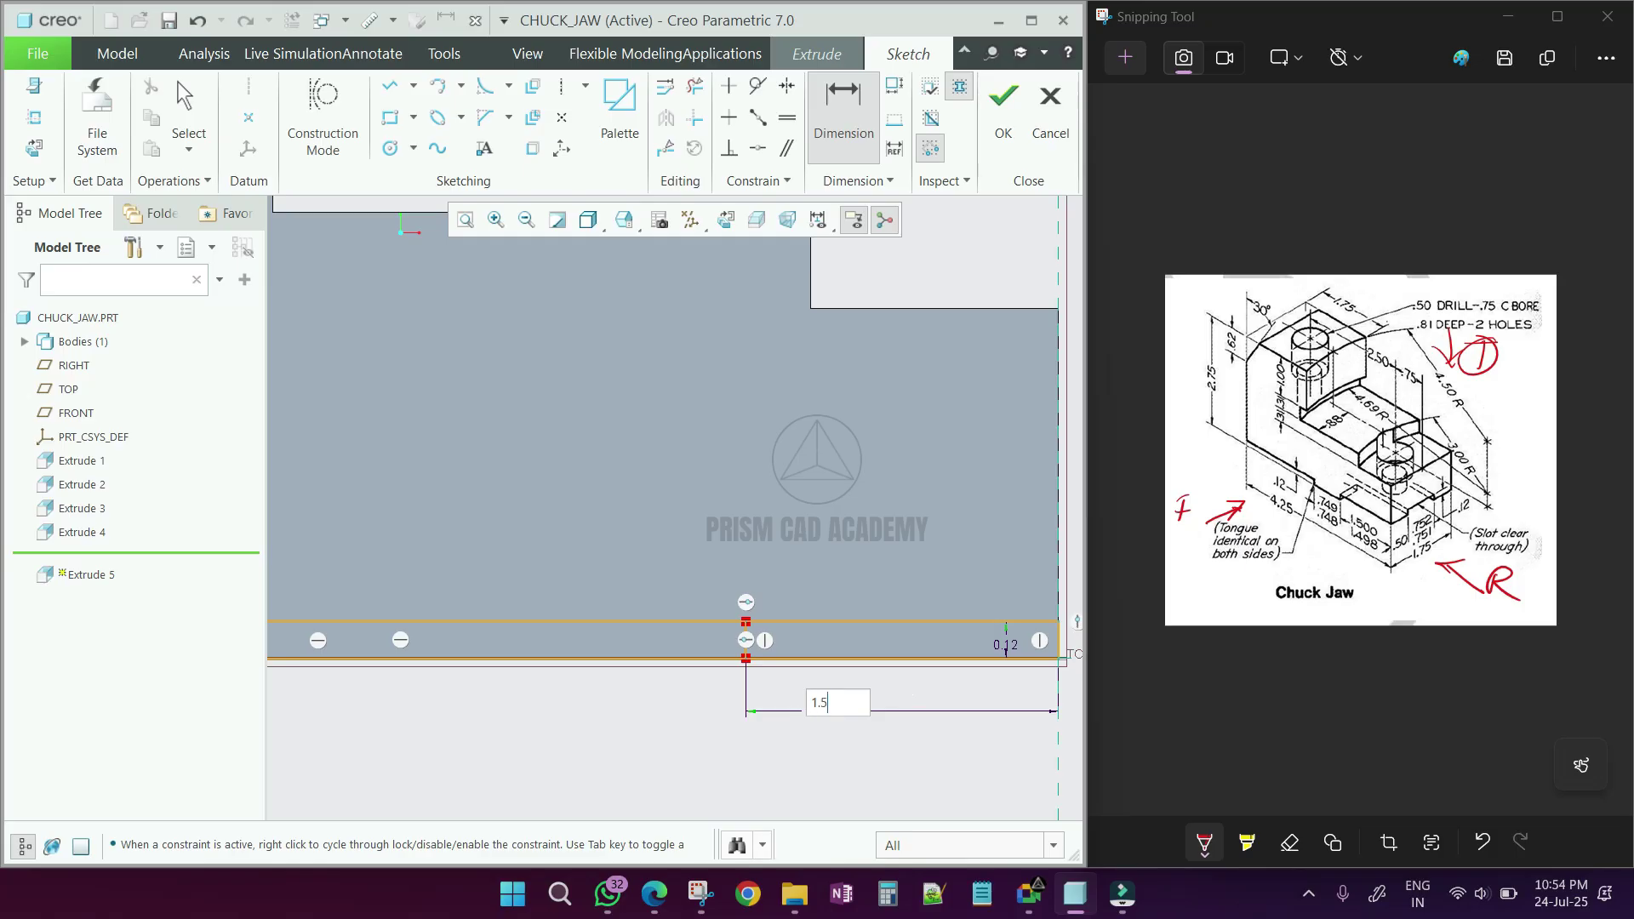
{"action": "key", "text": "Return"}
Draw a second vertical line across the strip, farther from the low end, spaced 0.749 from the first line
{"action": "scroll", "coordinate": [851, 689], "scroll_direction": "down", "scroll_amount": 3}
{"action": "scroll", "coordinate": [748, 711], "scroll_direction": "up", "scroll_amount": 3}
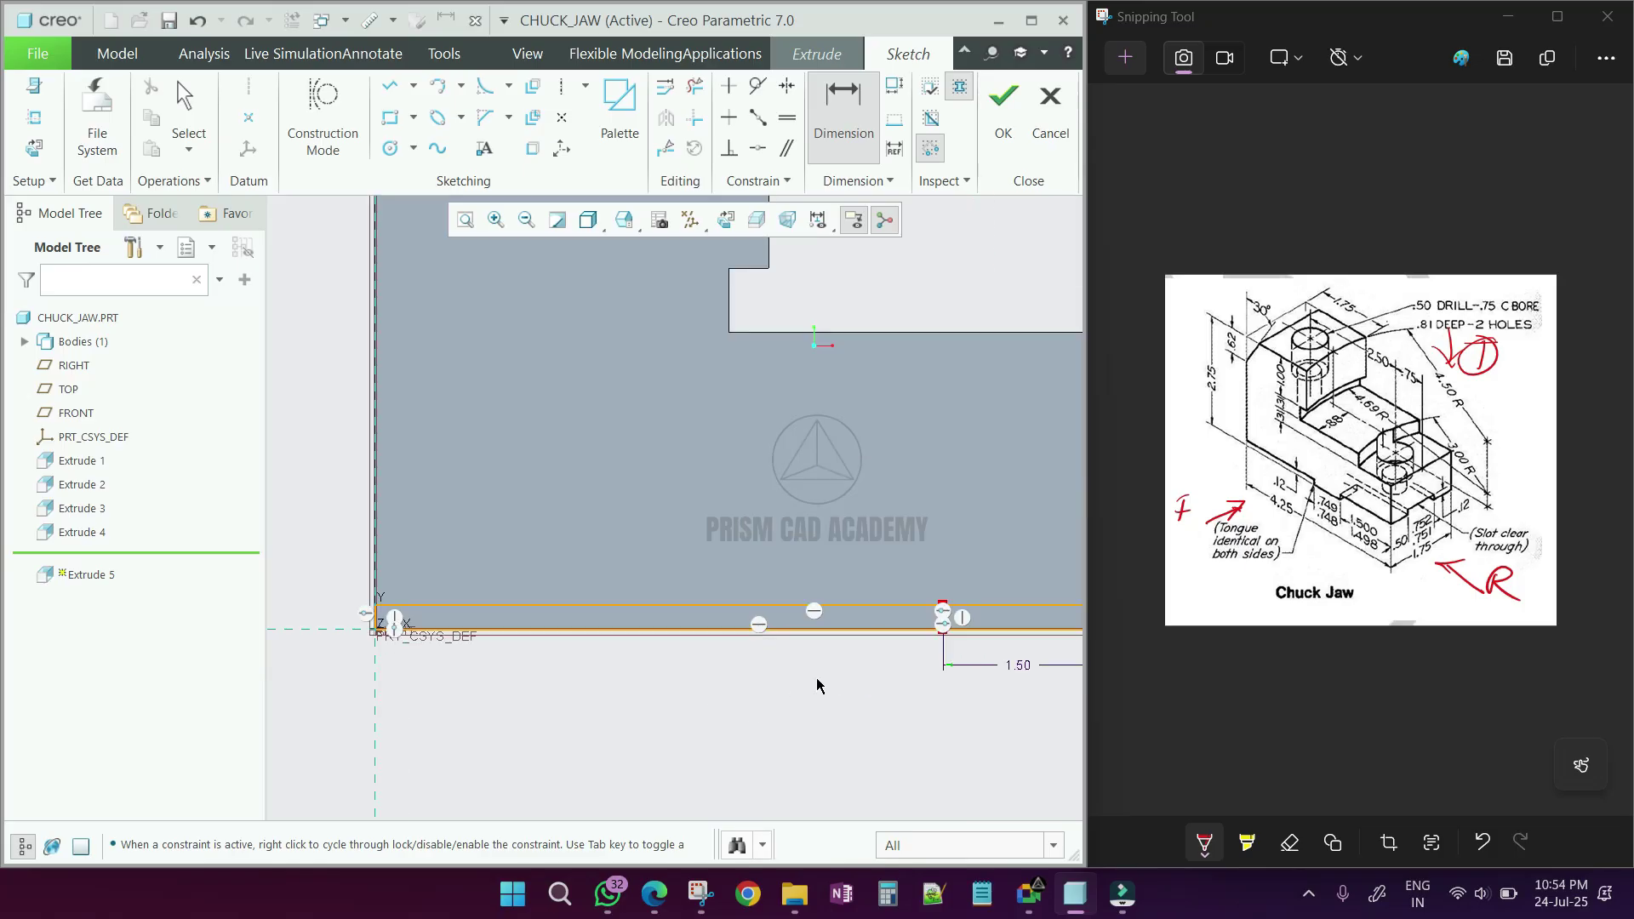
{"action": "scroll", "coordinate": [817, 686], "scroll_direction": "down", "scroll_amount": 2}
{"action": "scroll", "coordinate": [957, 647], "scroll_direction": "up", "scroll_amount": 2}
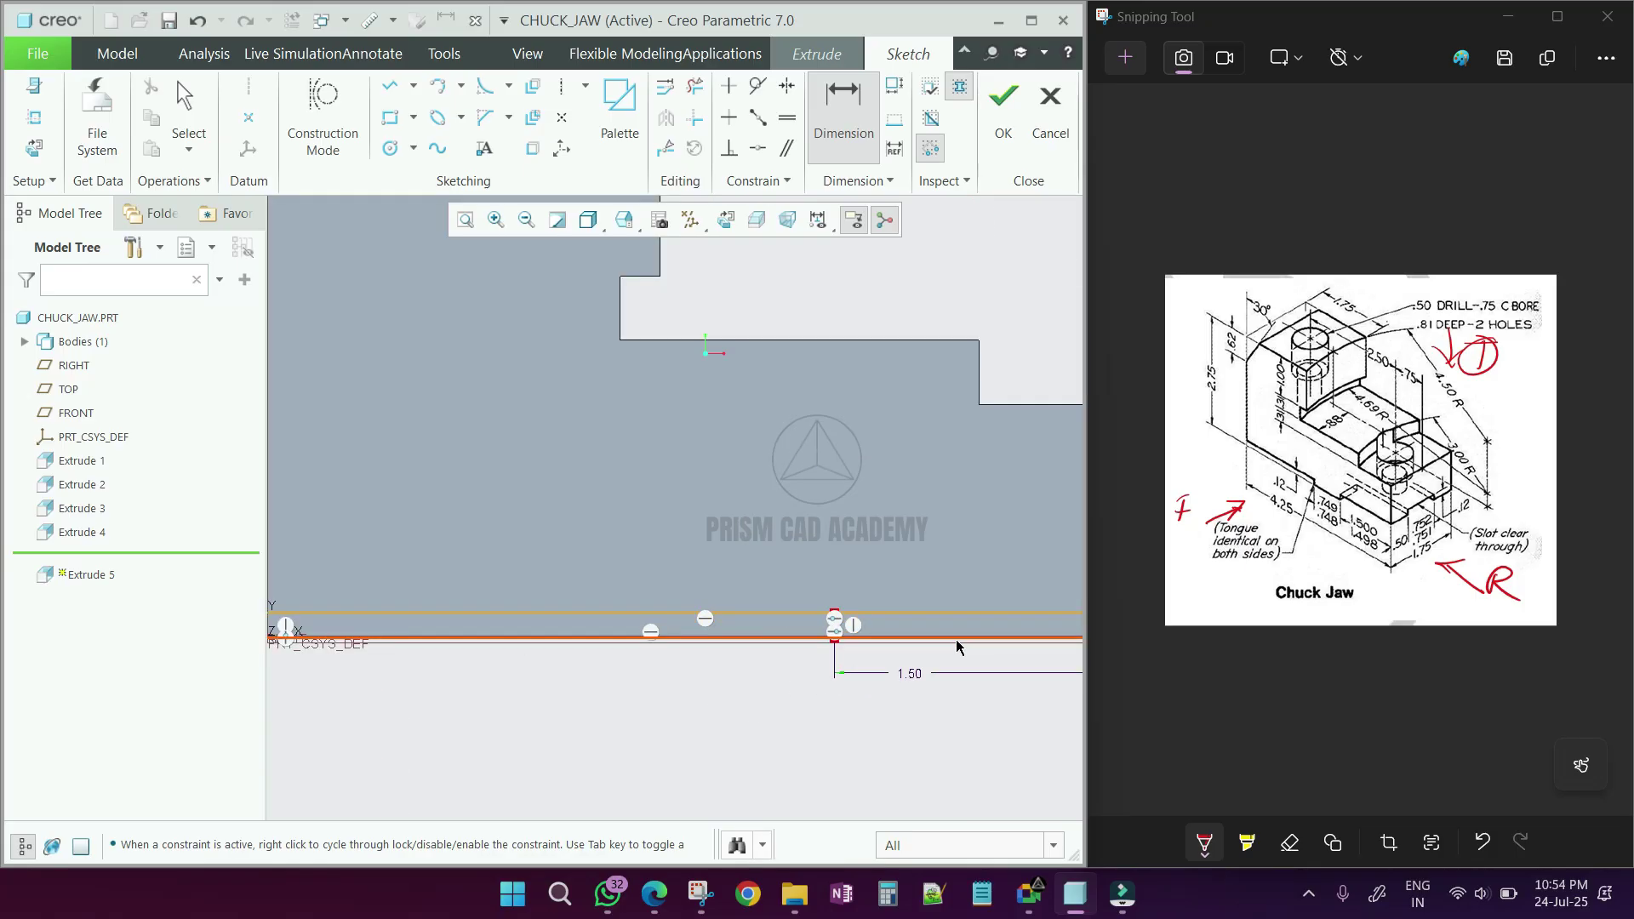
{"action": "left_click", "coordinate": [390, 85]}
{"action": "left_click", "coordinate": [630, 638]}
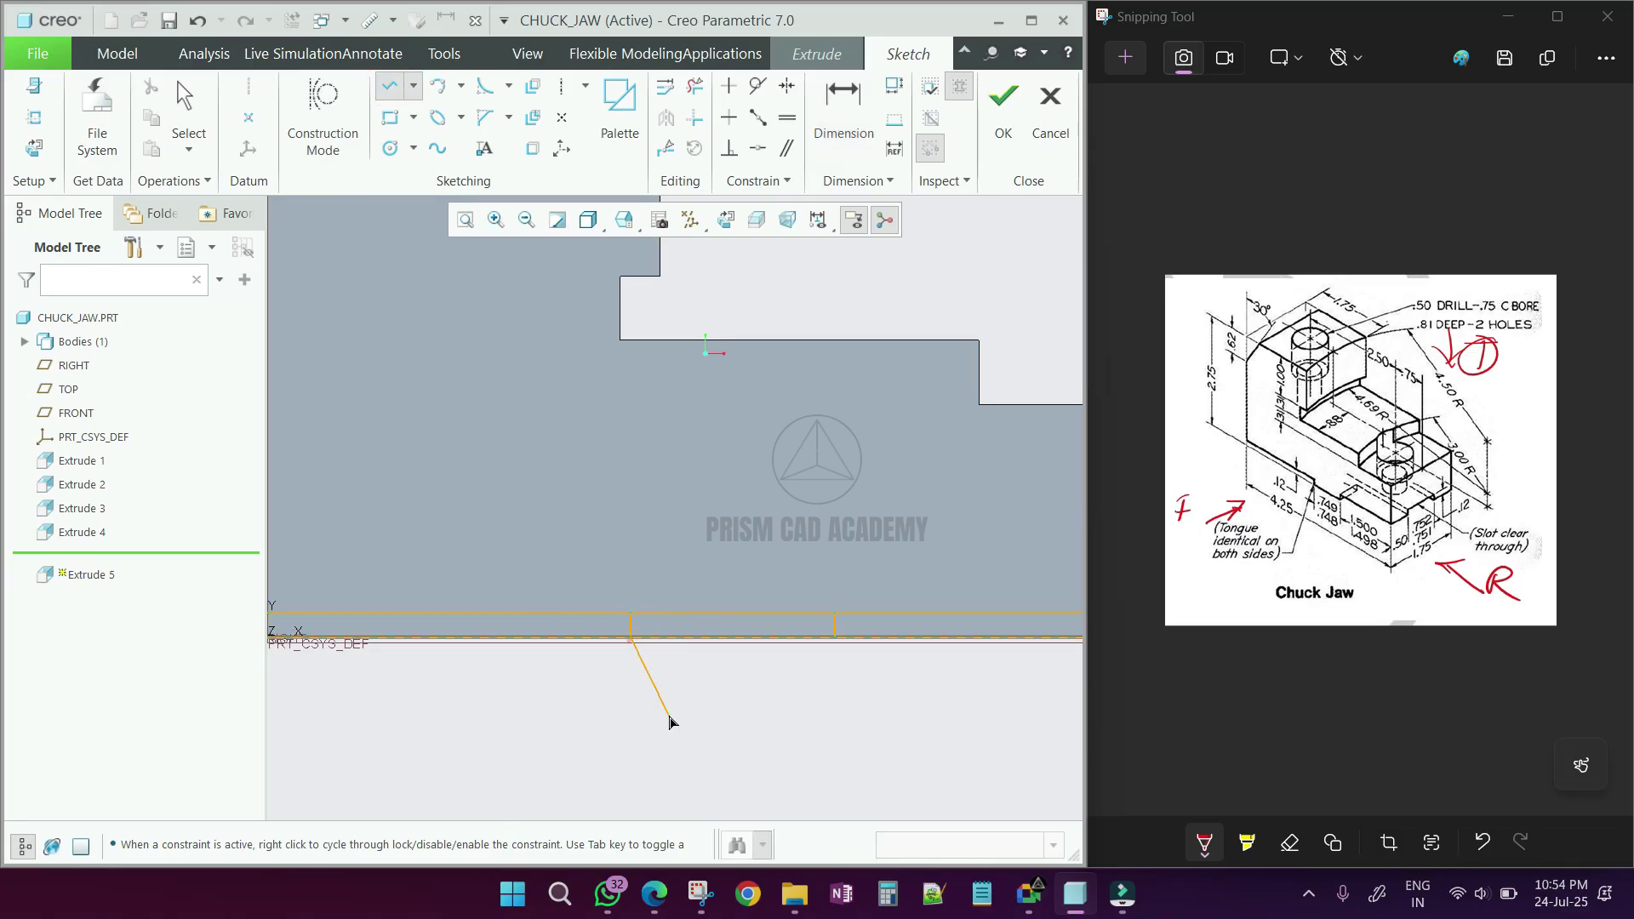
{"action": "middle_click", "coordinate": [755, 667]}
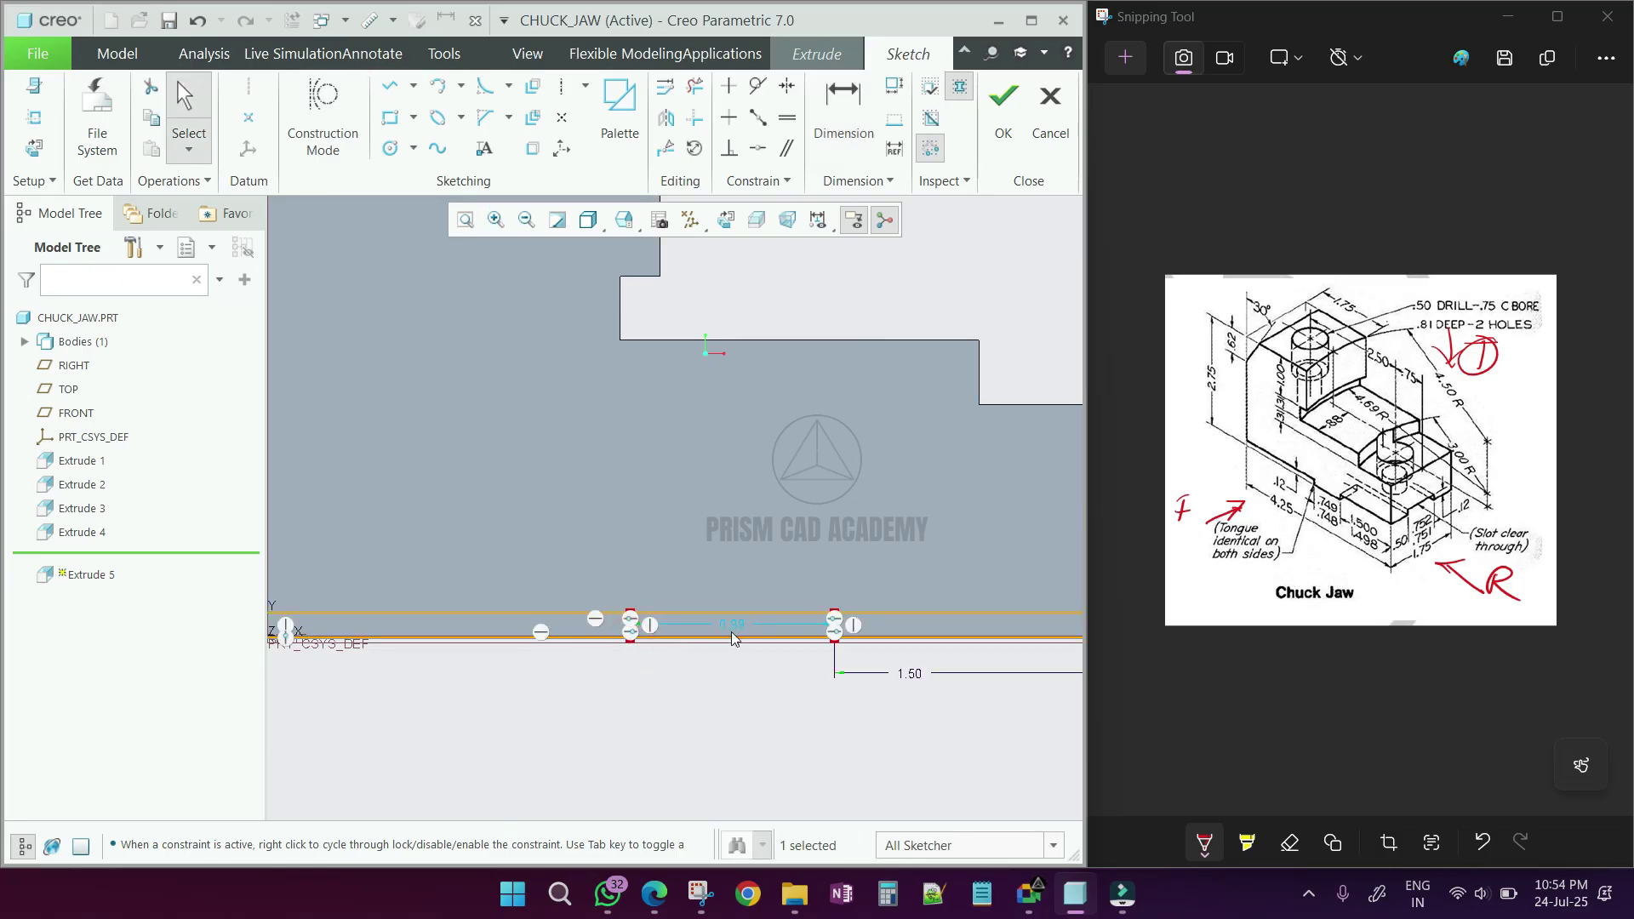
{"action": "left_click_drag", "start_coordinate": [732, 624], "coordinate": [737, 709]}
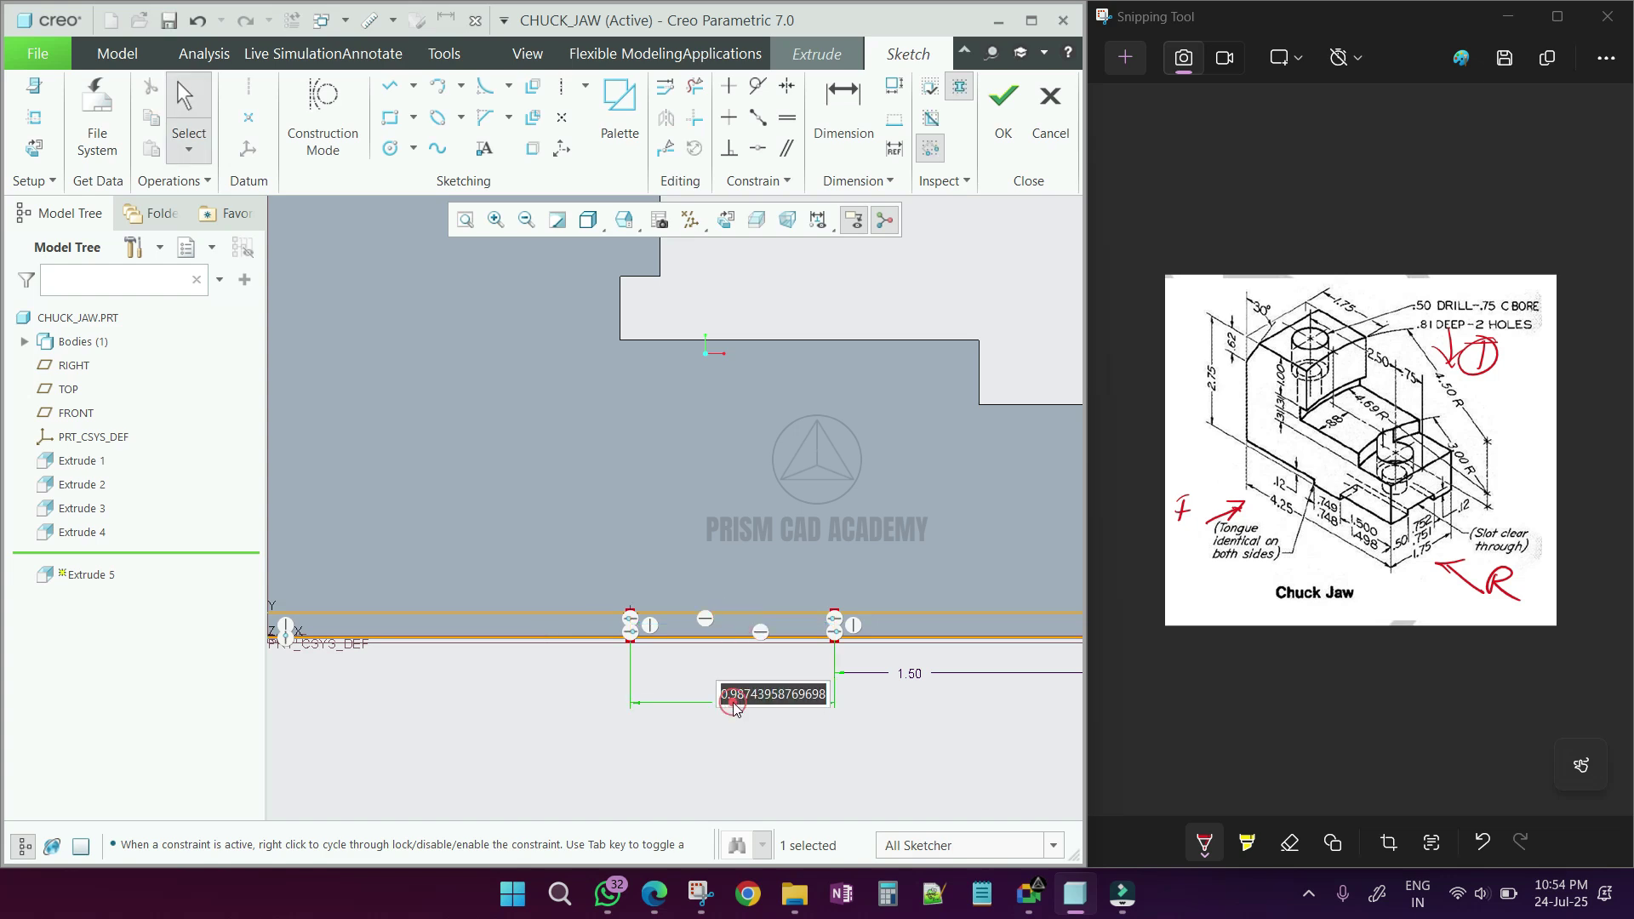
{"action": "double_click", "coordinate": [735, 706]}
{"action": "type", "text": "0.749"}
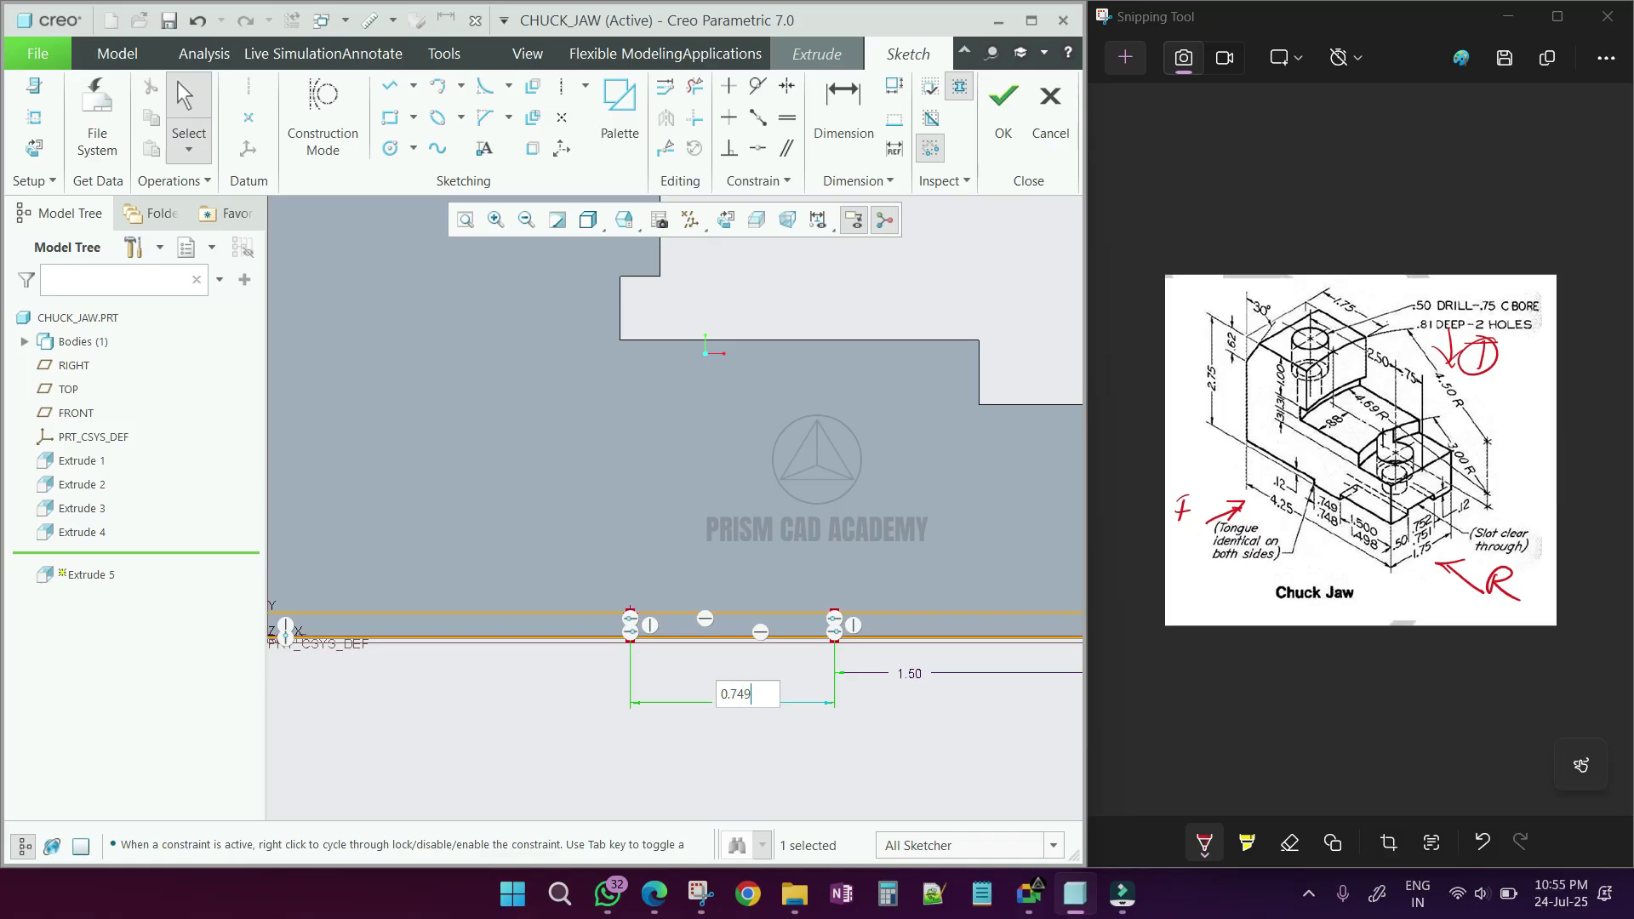
{"action": "key", "text": "Return"}
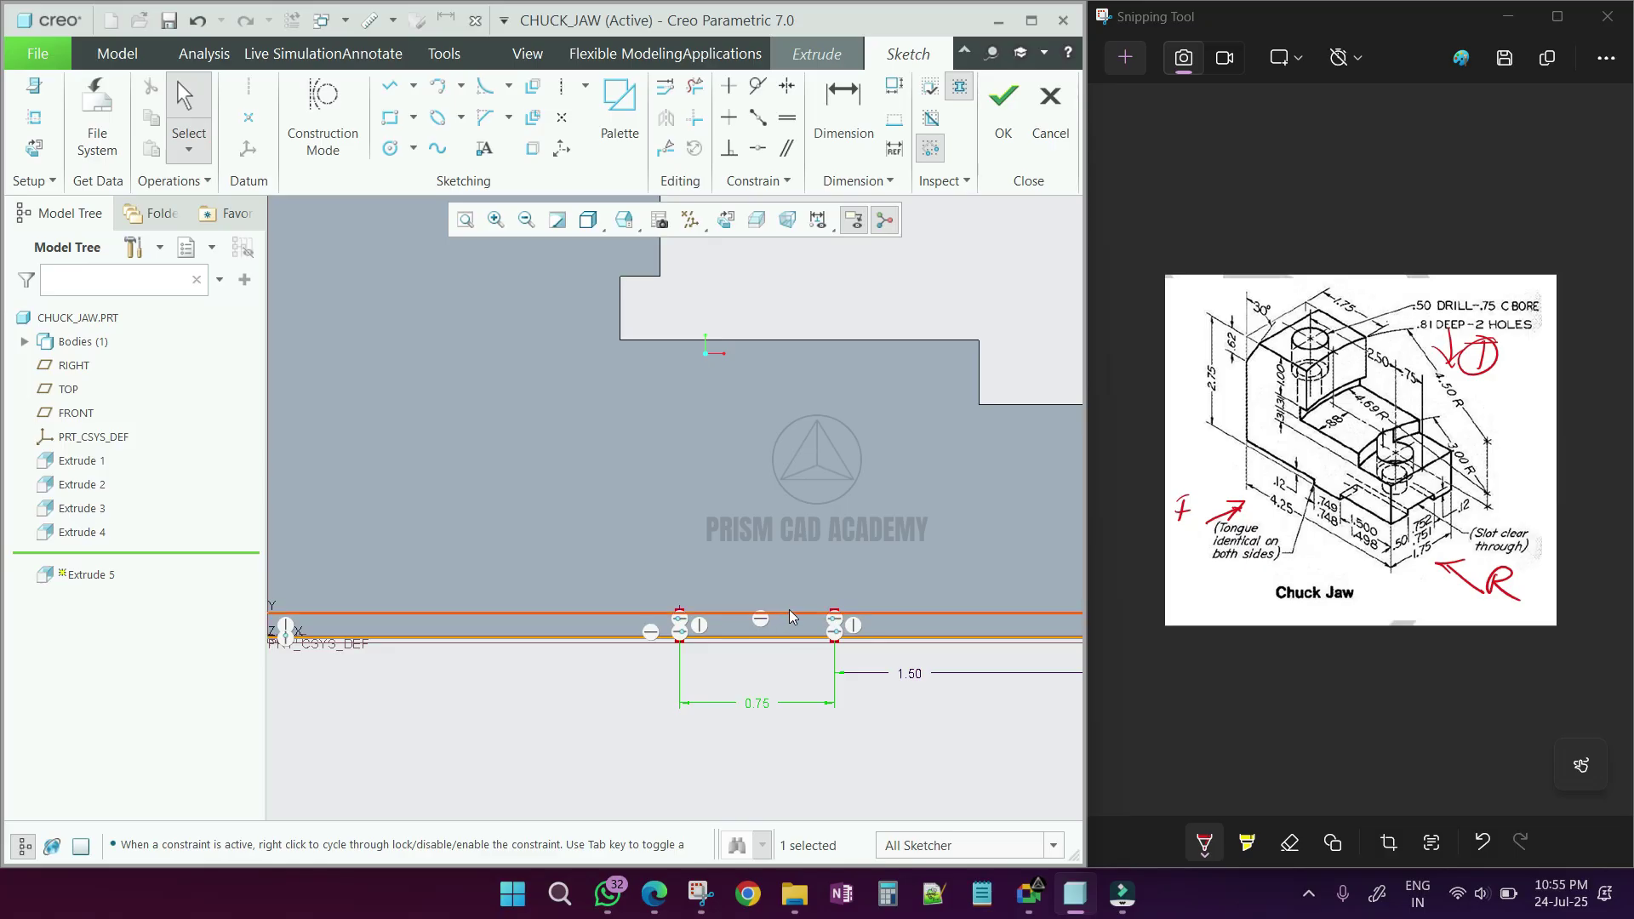
Trim away the strip's horizontal lines between the two vertical lines, leaving a separate rectangle on each side
{"action": "left_click", "coordinate": [694, 86]}
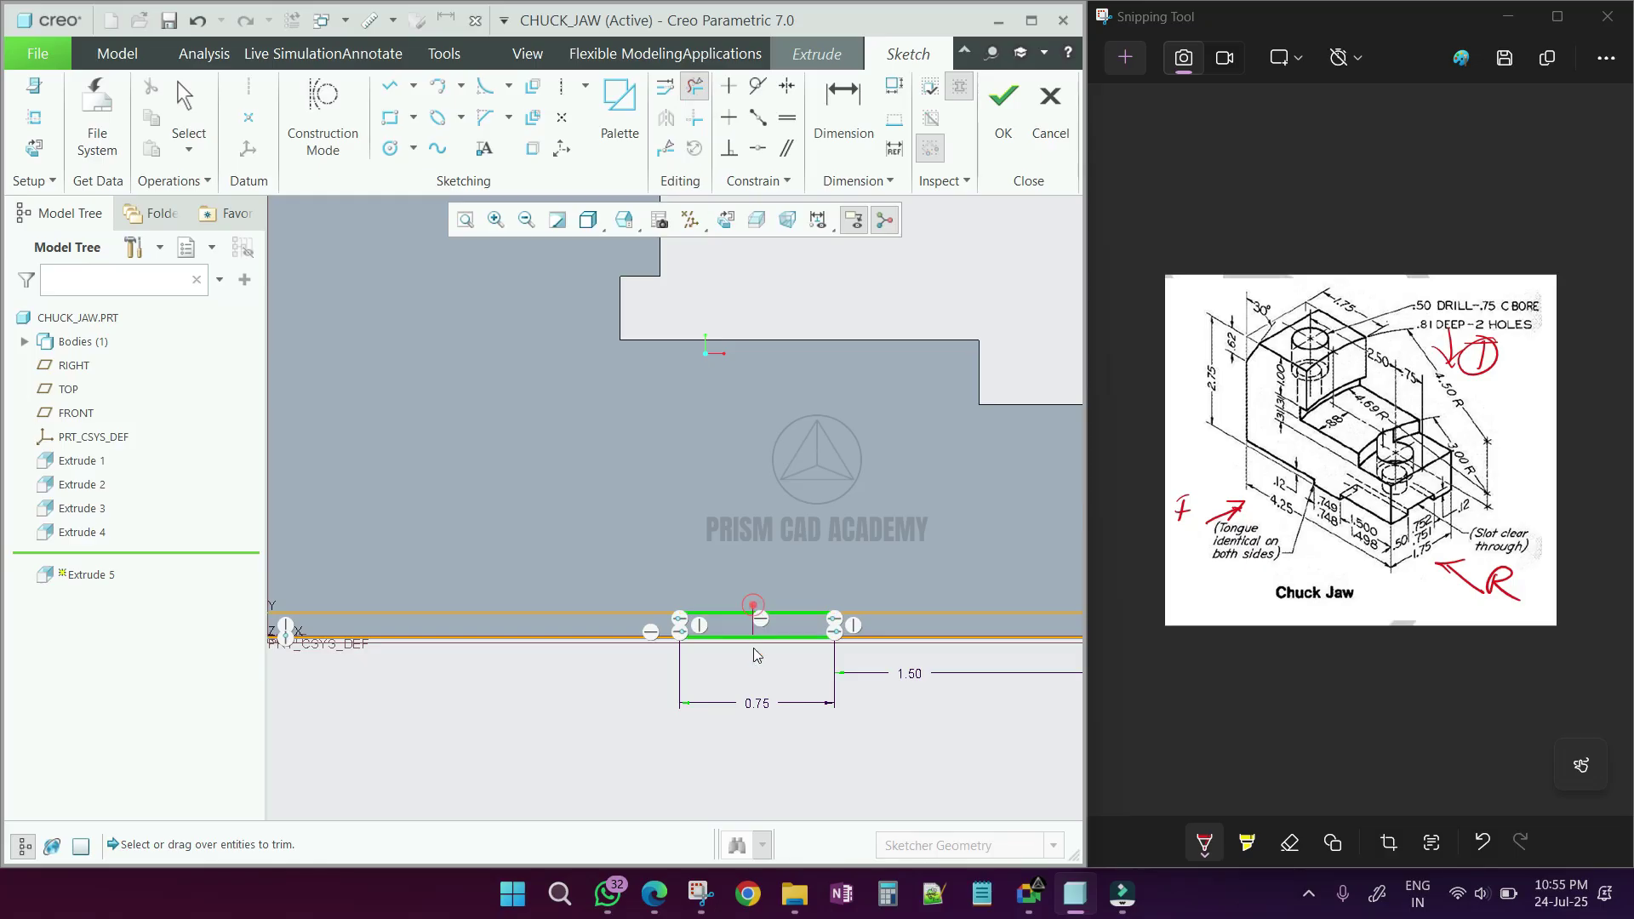
{"action": "left_click", "coordinate": [753, 614]}
{"action": "scroll", "coordinate": [758, 663], "scroll_direction": "down", "scroll_amount": 3}
{"action": "middle_click_drag", "start_coordinate": [757, 662], "coordinate": [811, 658]}
{"action": "scroll", "coordinate": [811, 657], "scroll_direction": "up", "scroll_amount": 3}
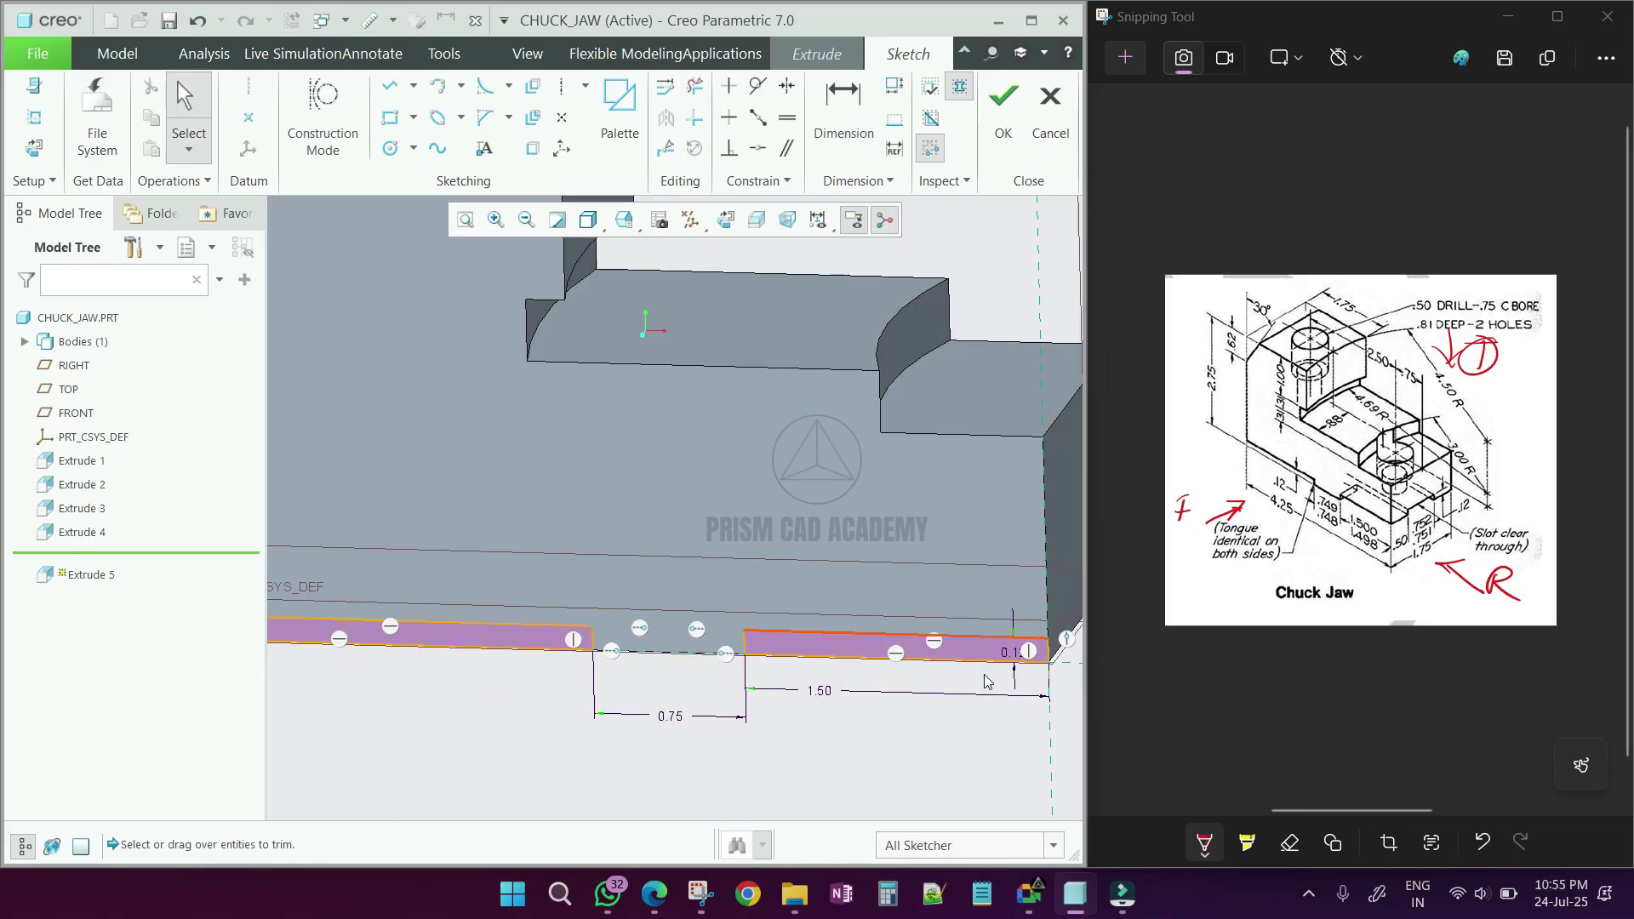
Finish the strip sketch and extrude it as a material-removing cut through the jaw, about 3.88 deep
{"action": "left_click", "coordinate": [1003, 110]}
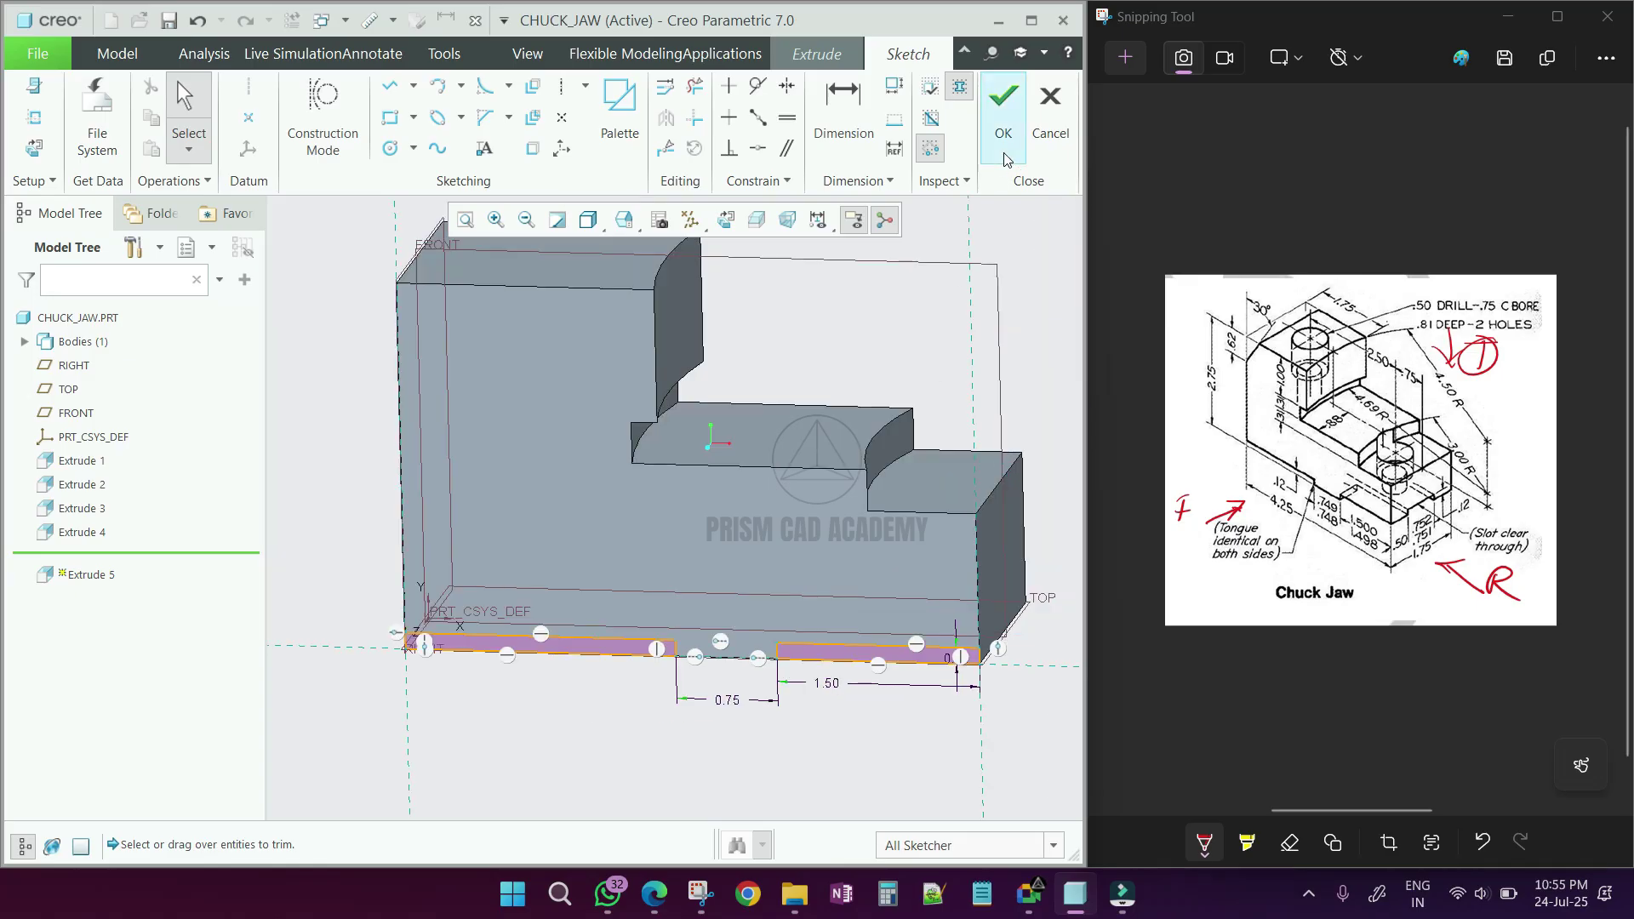
{"action": "scroll", "coordinate": [710, 696], "scroll_direction": "down", "scroll_amount": 2}
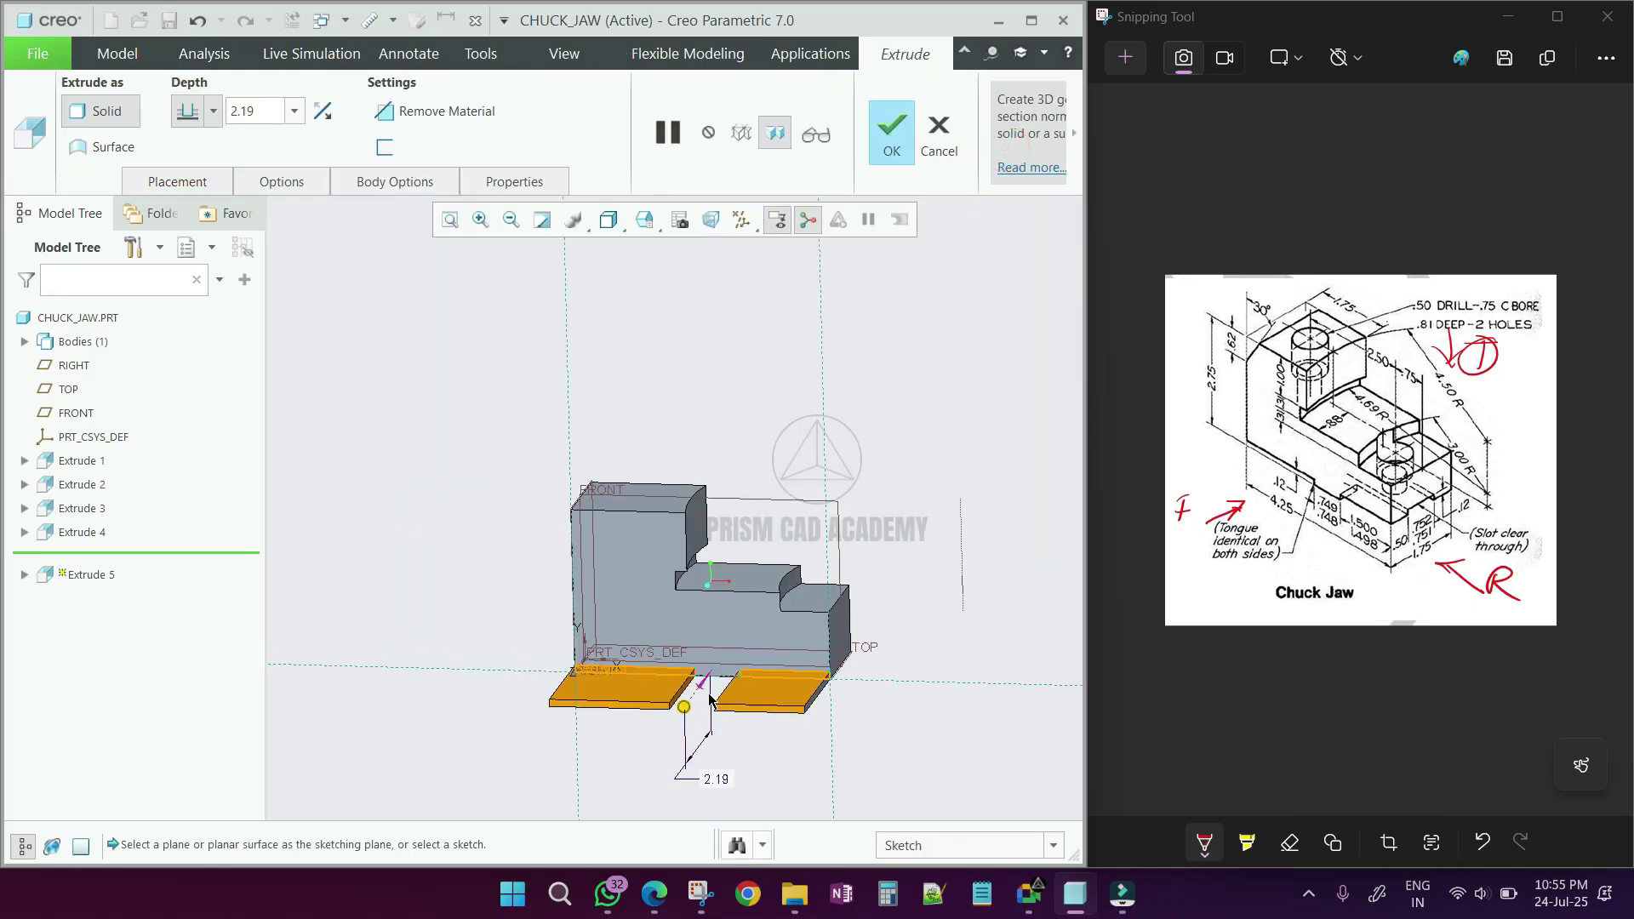
{"action": "middle_click_drag", "start_coordinate": [710, 696], "coordinate": [668, 730]}
{"action": "left_click_drag", "start_coordinate": [770, 613], "coordinate": [831, 572]}
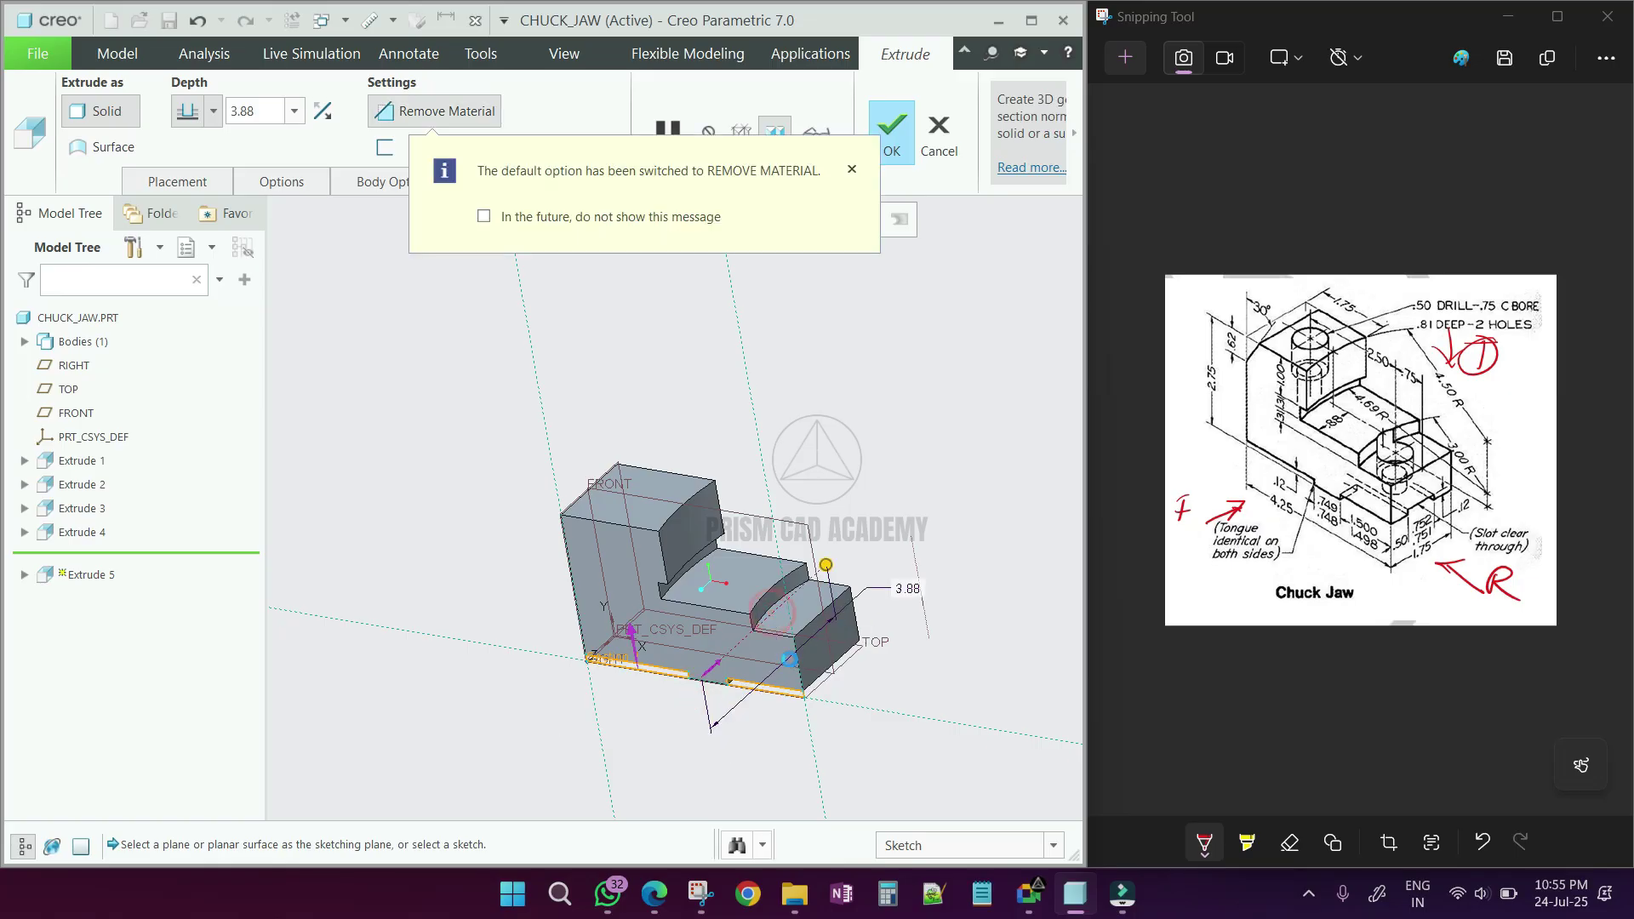
{"action": "middle_click", "coordinate": [781, 660]}
{"action": "scroll", "coordinate": [781, 660], "scroll_direction": "up", "scroll_amount": 3}
{"action": "middle_click_drag", "start_coordinate": [781, 660], "coordinate": [968, 565]}
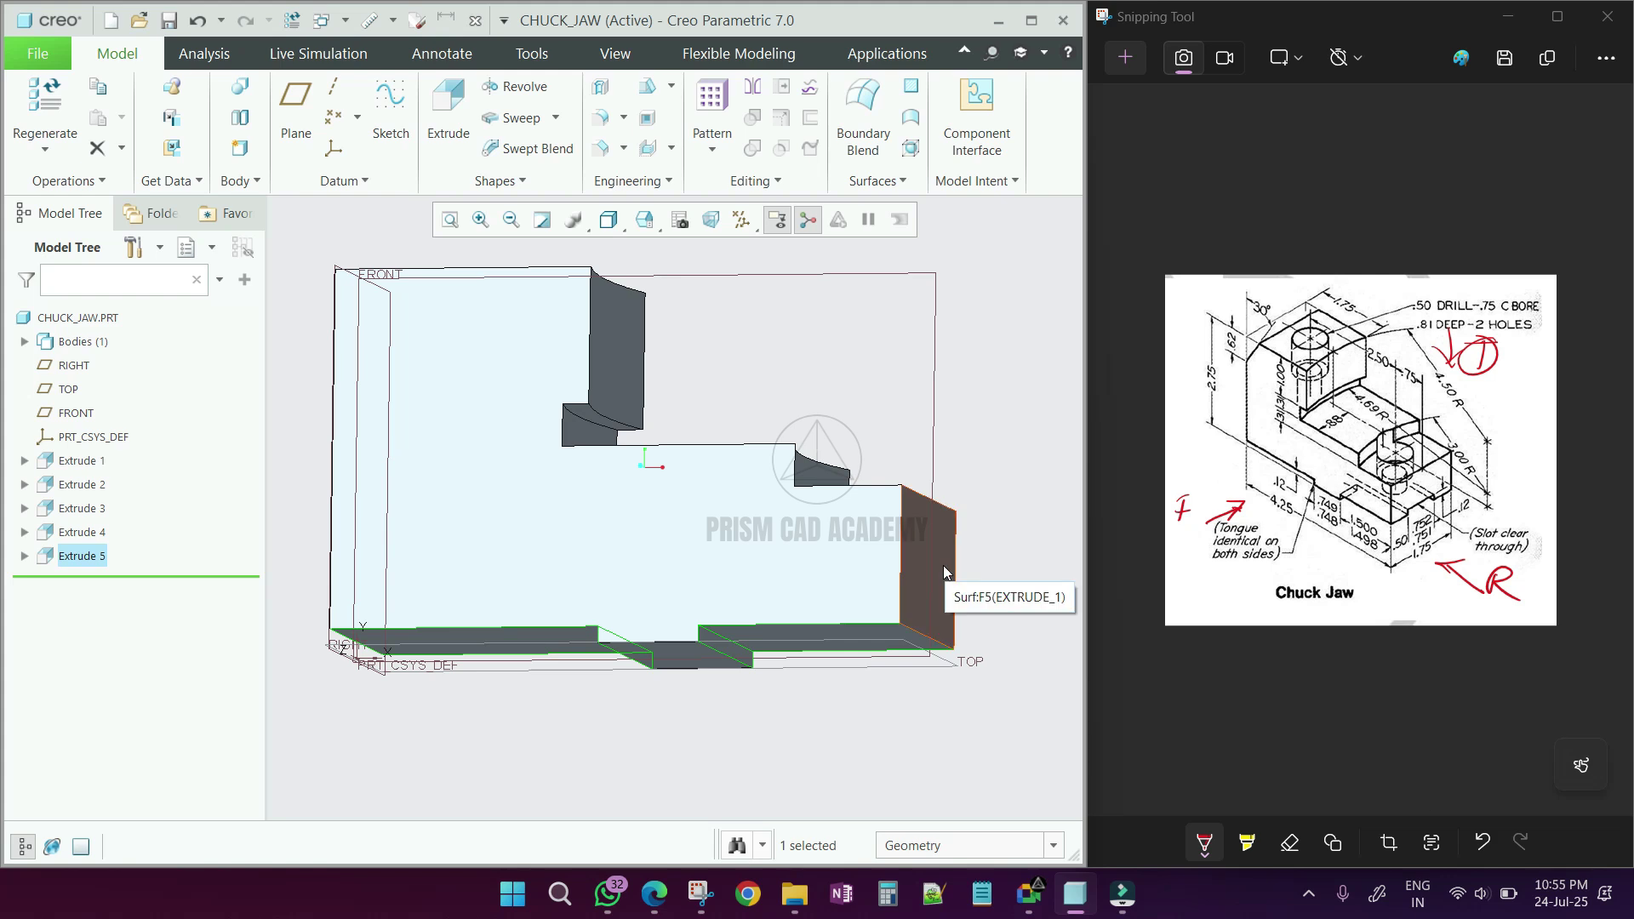
{"action": "key", "text": "ctrl+d"}
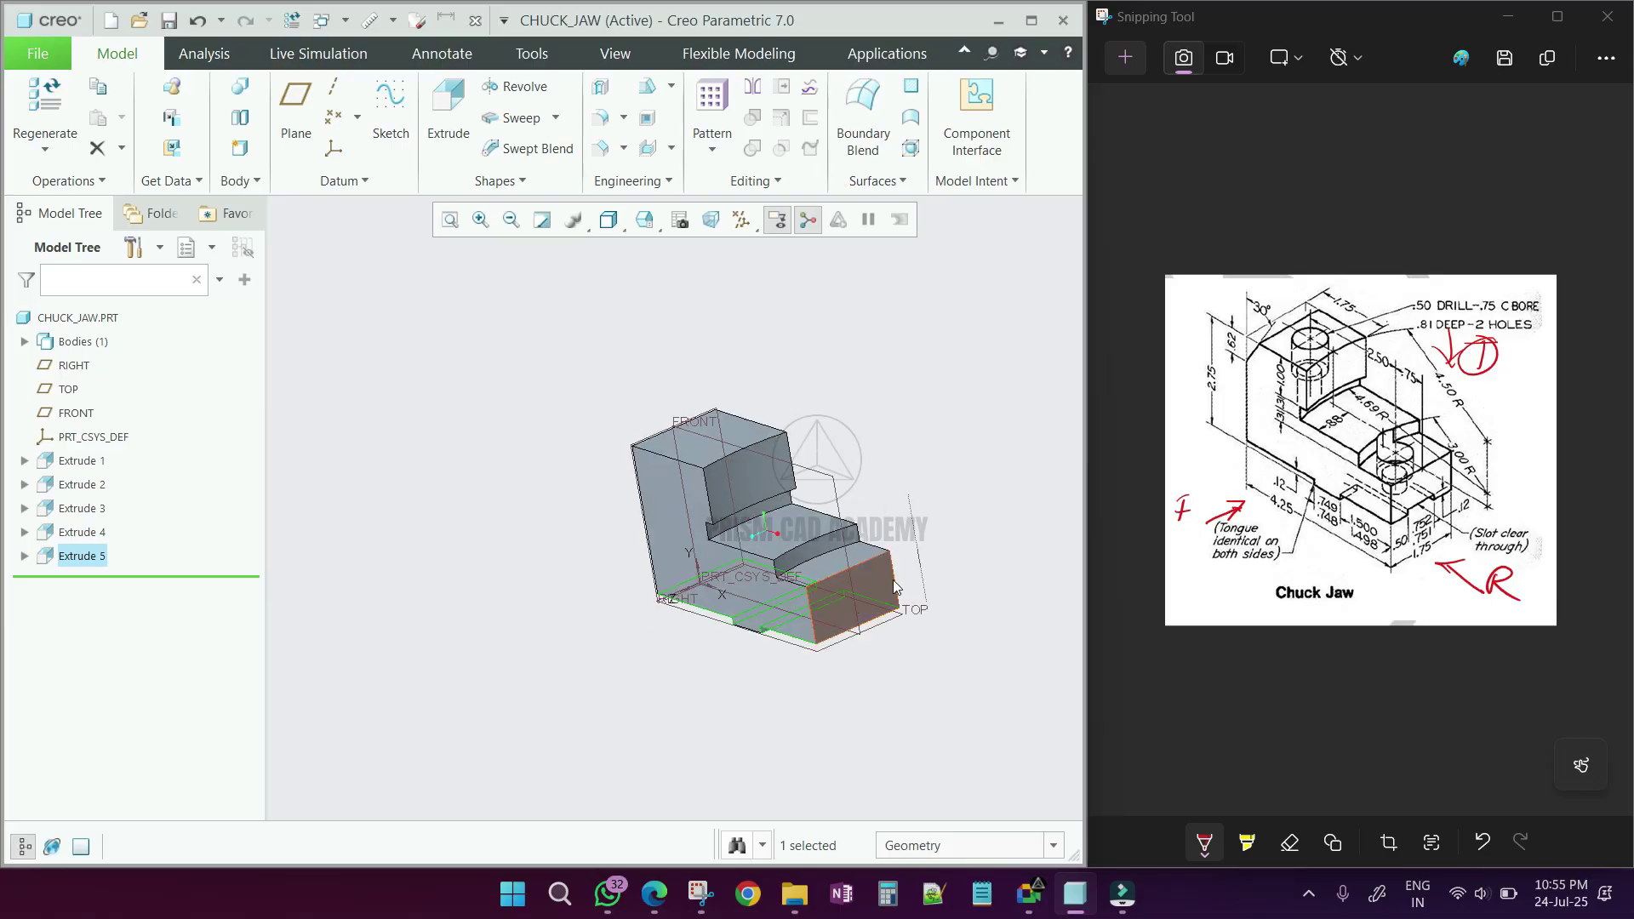
Start an extrude sketch on the jaw's low end face and add the horizontal bottom step edge as a sketch reference
{"action": "left_click", "coordinate": [929, 551]}
{"action": "left_click", "coordinate": [447, 115]}
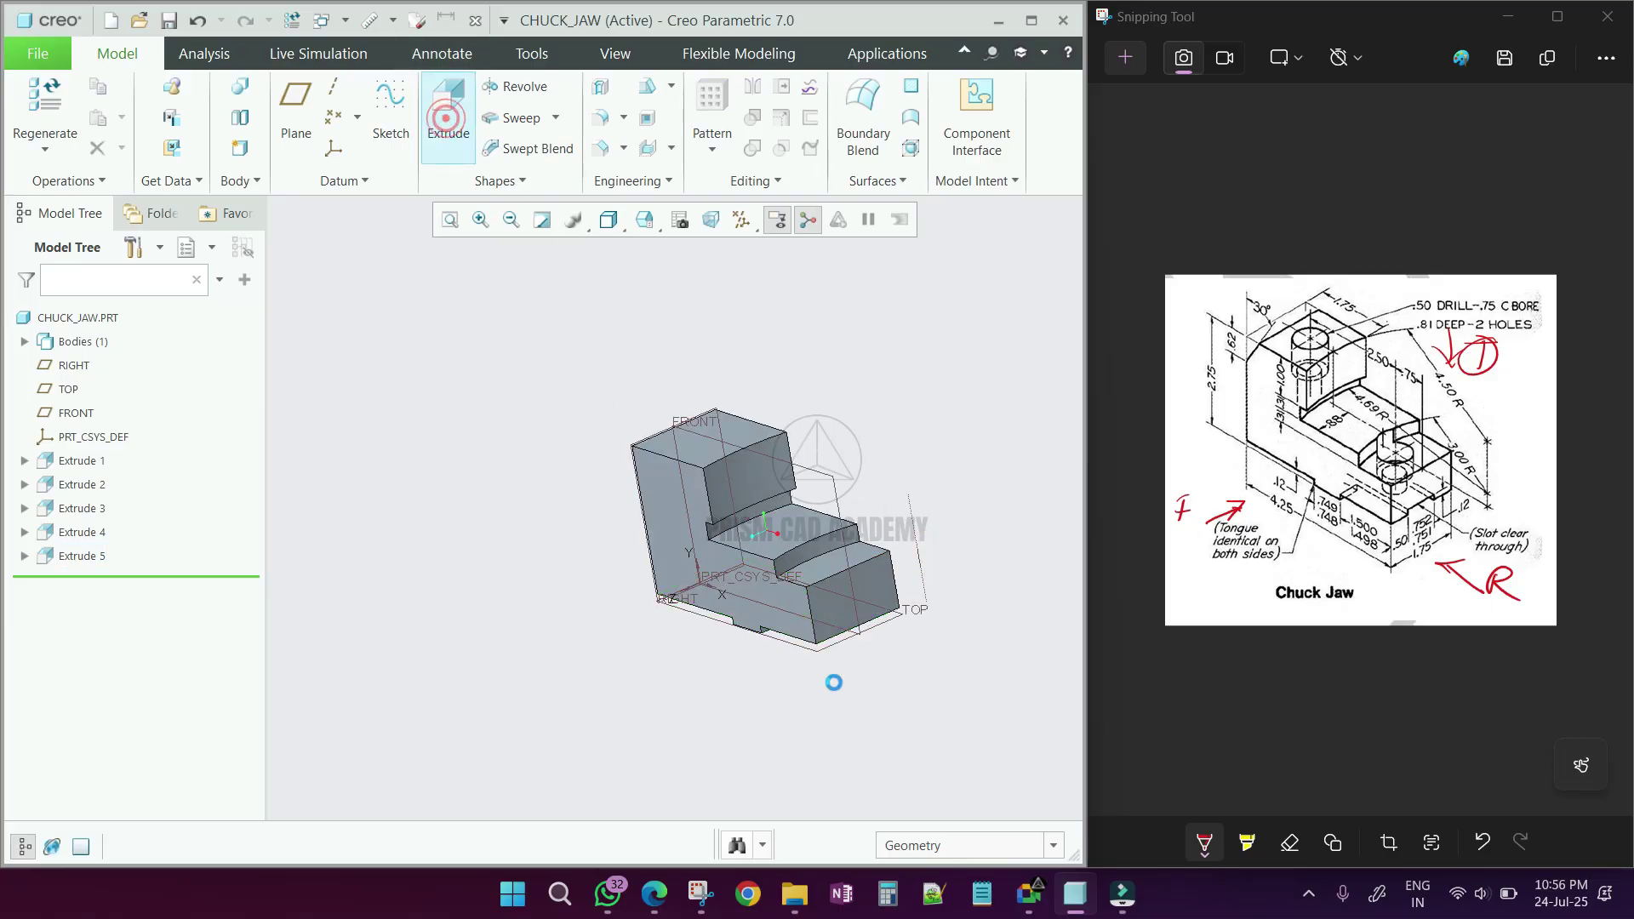
{"action": "left_click", "coordinate": [869, 594]}
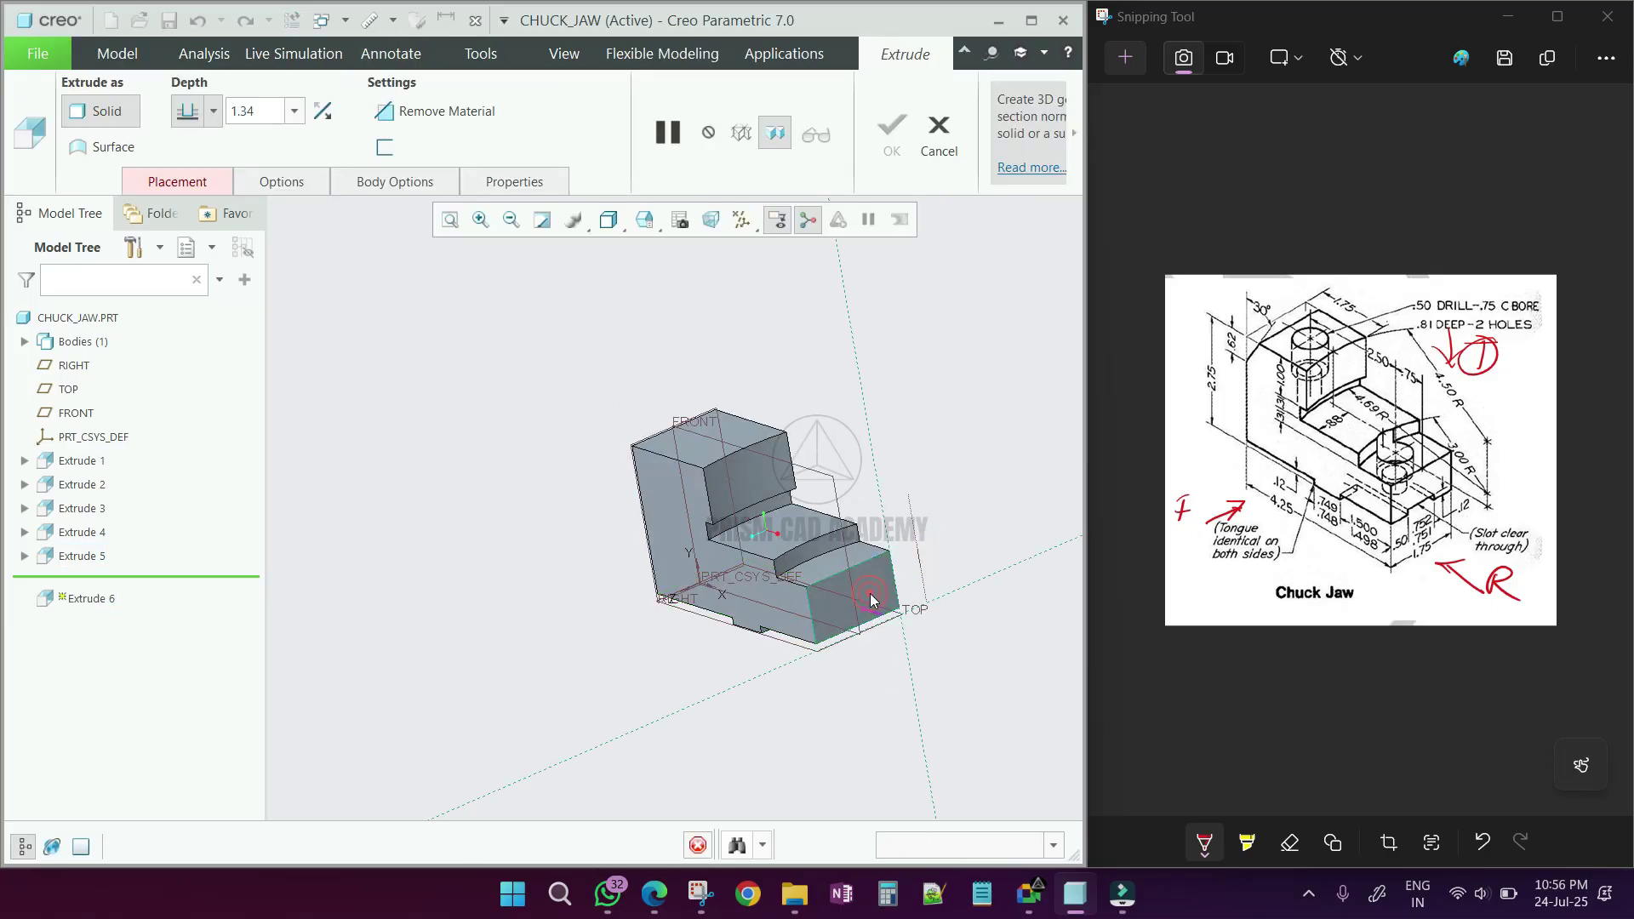
{"action": "left_click", "coordinate": [726, 222]}
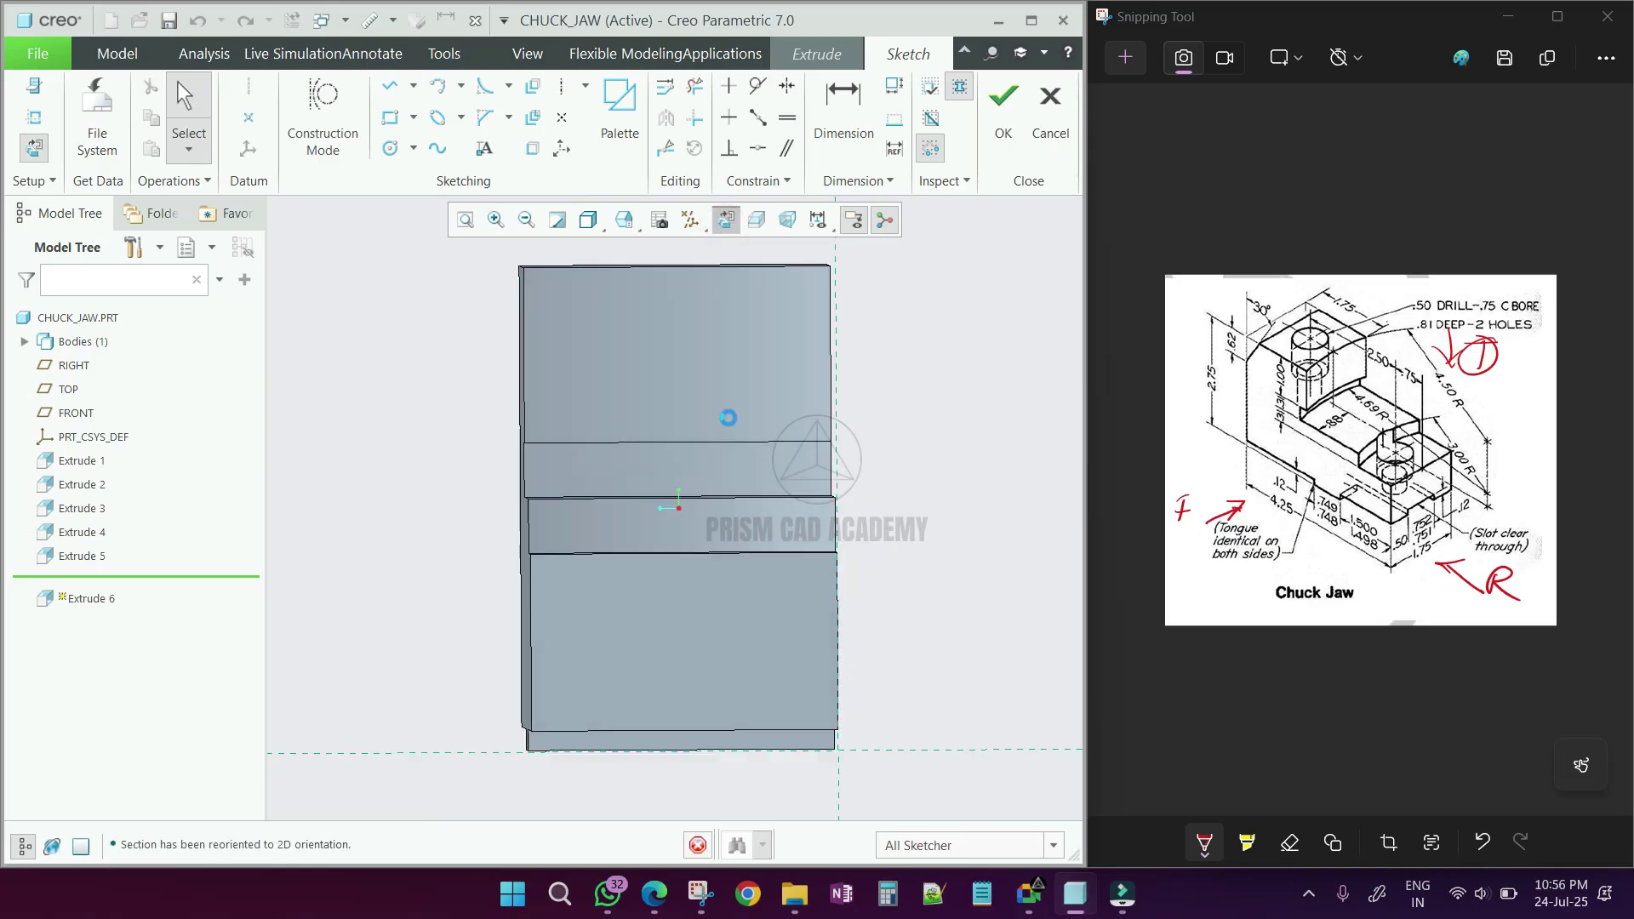
{"action": "scroll", "coordinate": [706, 694], "scroll_direction": "down", "scroll_amount": 3}
{"action": "mouse_move", "coordinate": [706, 693]}
{"action": "middle_mouse_down"}
{"action": "mouse_move", "coordinate": [748, 664]}
{"action": "mouse_move", "coordinate": [732, 596]}
{"action": "middle_mouse_up"}
{"action": "left_click", "coordinate": [724, 223]}
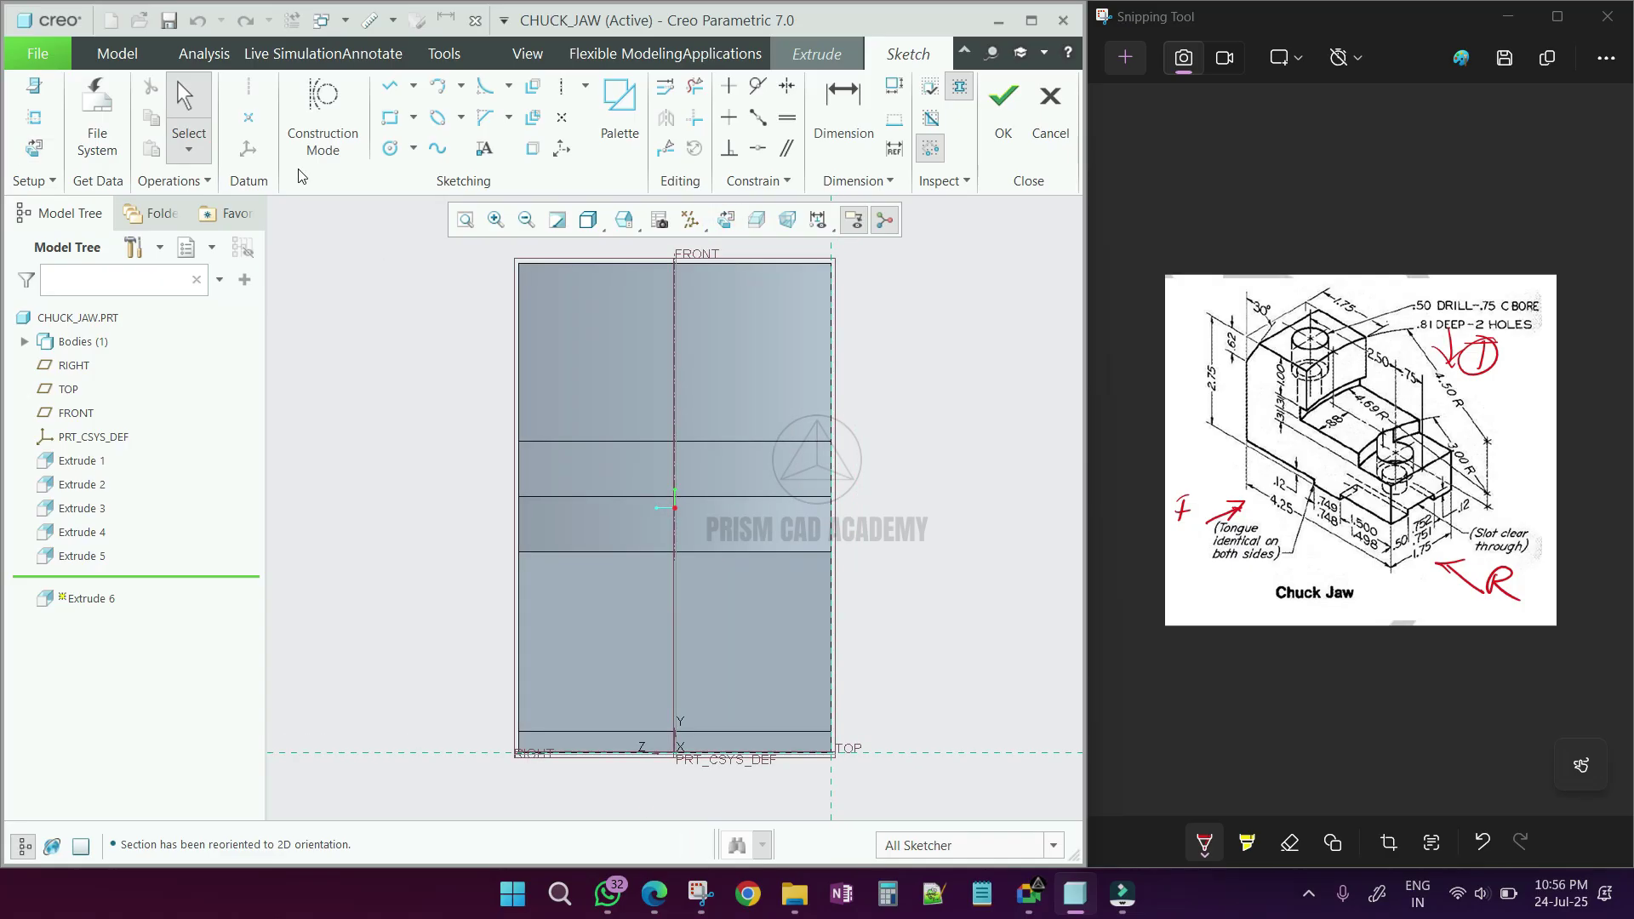
{"action": "left_click", "coordinate": [34, 117]}
{"action": "left_click", "coordinate": [593, 725]}
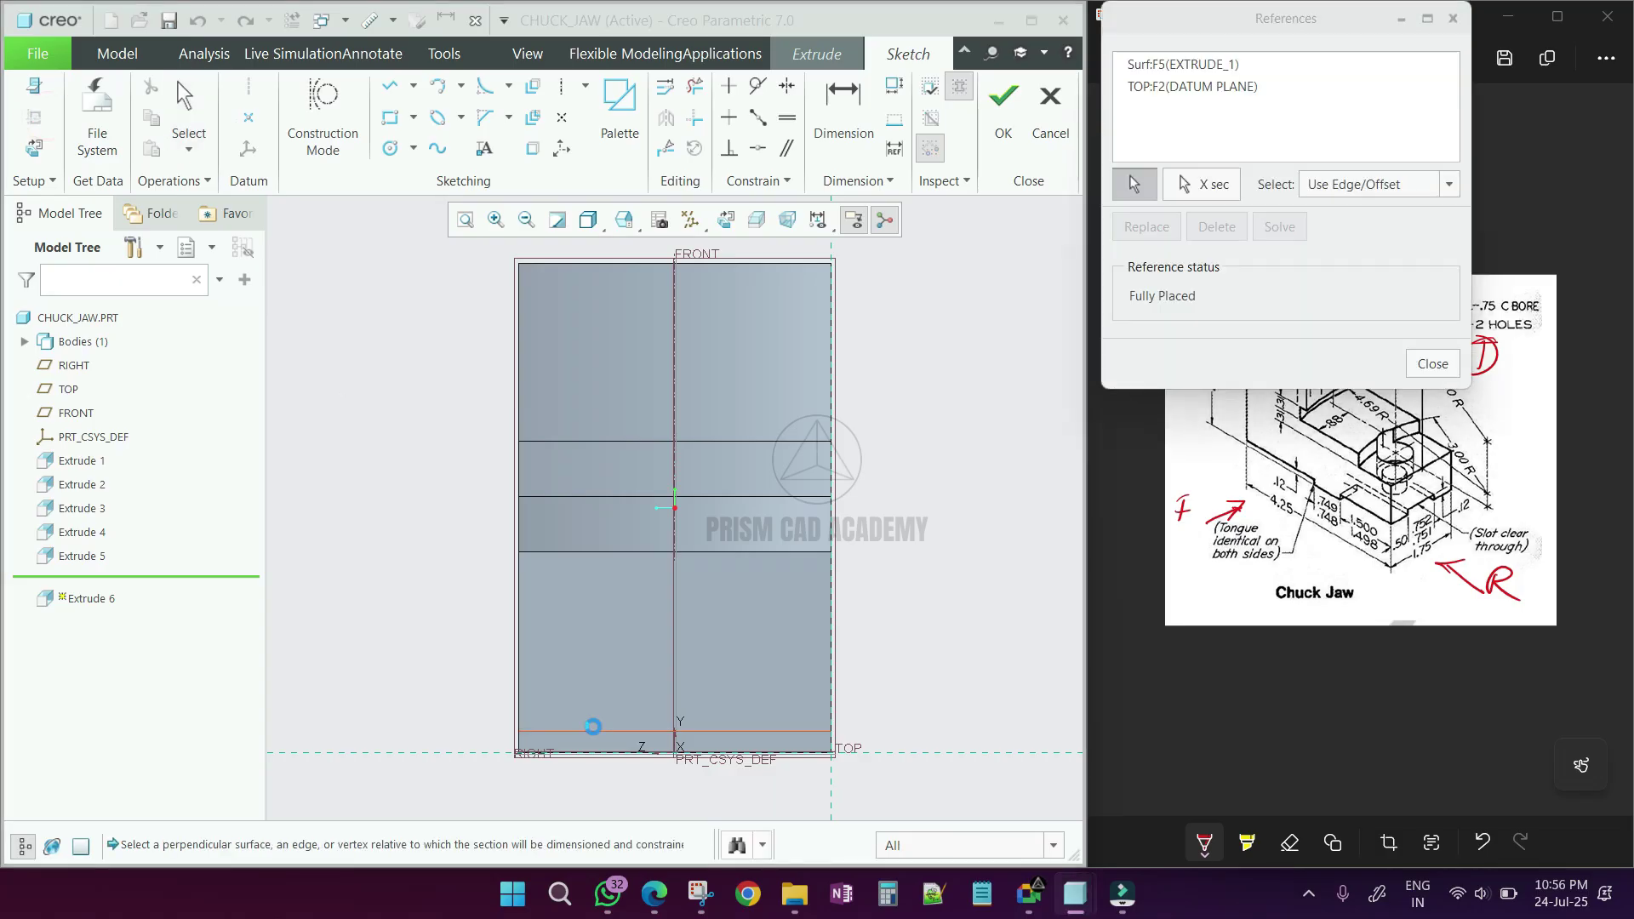
{"action": "middle_click", "coordinate": [908, 660]}
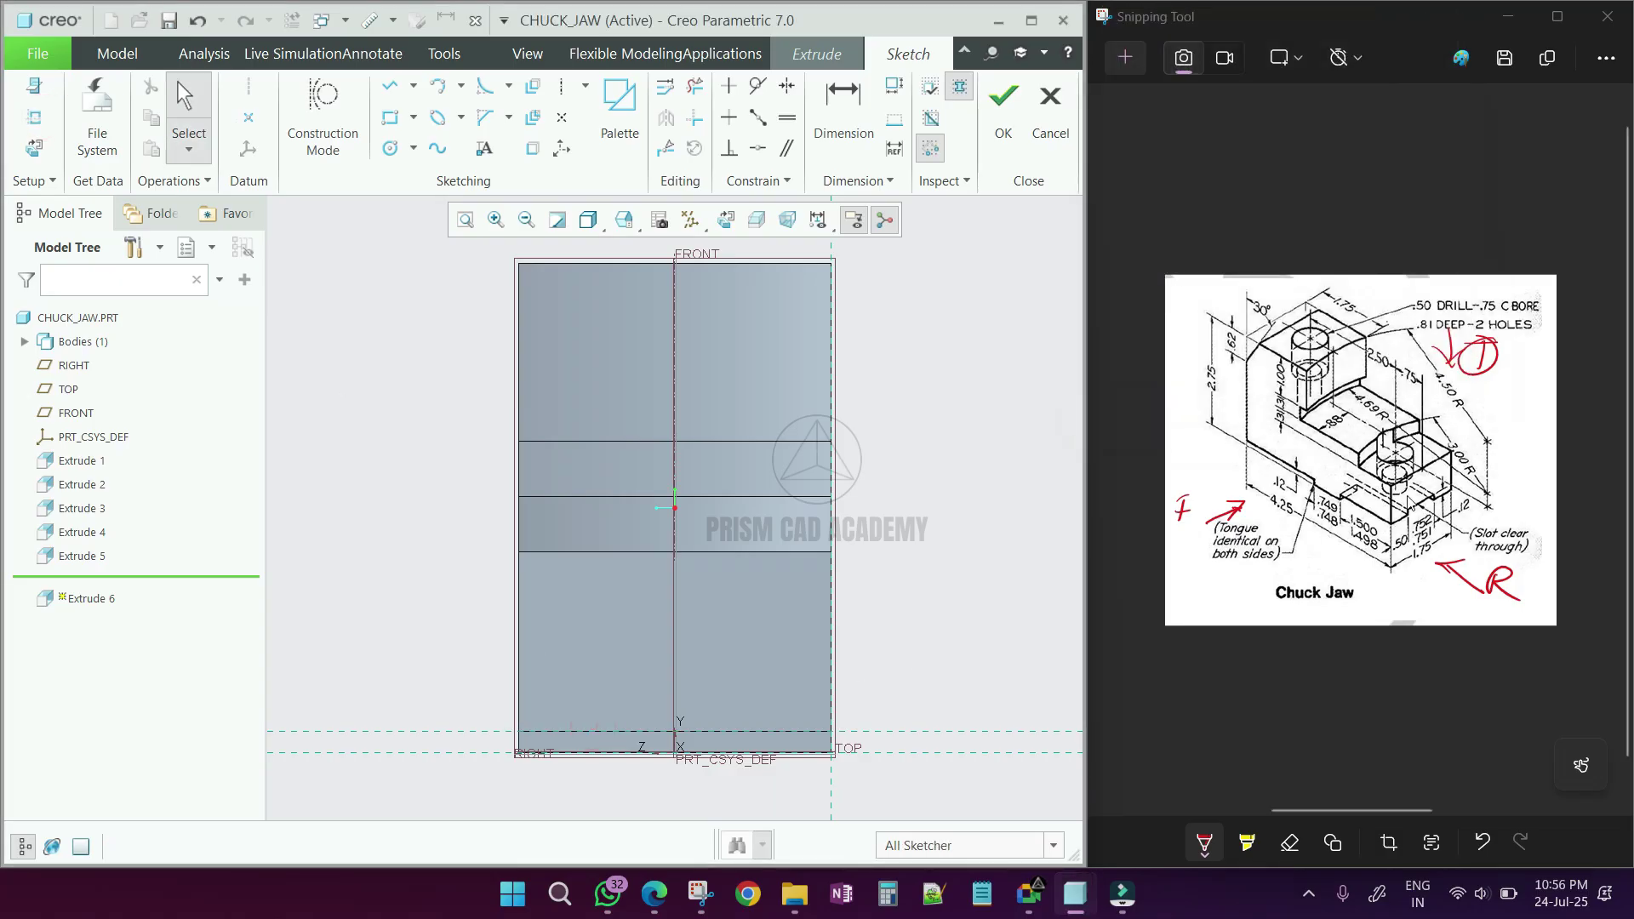
Sketch a rectangle standing on the step edge of the end face and set its height to 0.12
{"action": "left_click", "coordinate": [390, 117]}
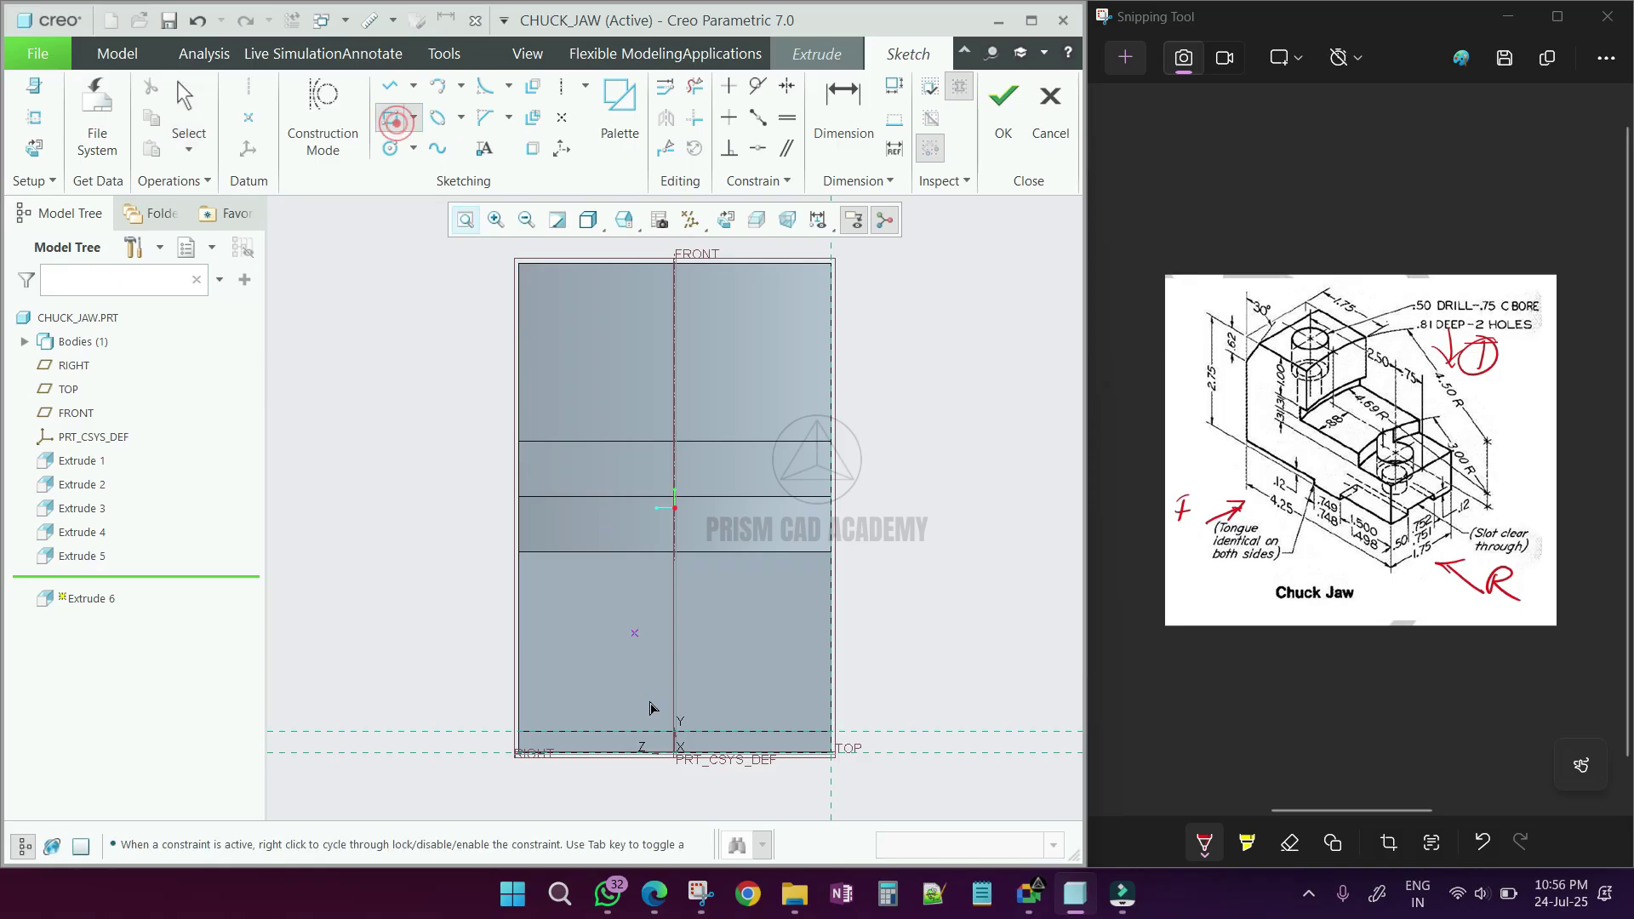
{"action": "left_click", "coordinate": [624, 730]}
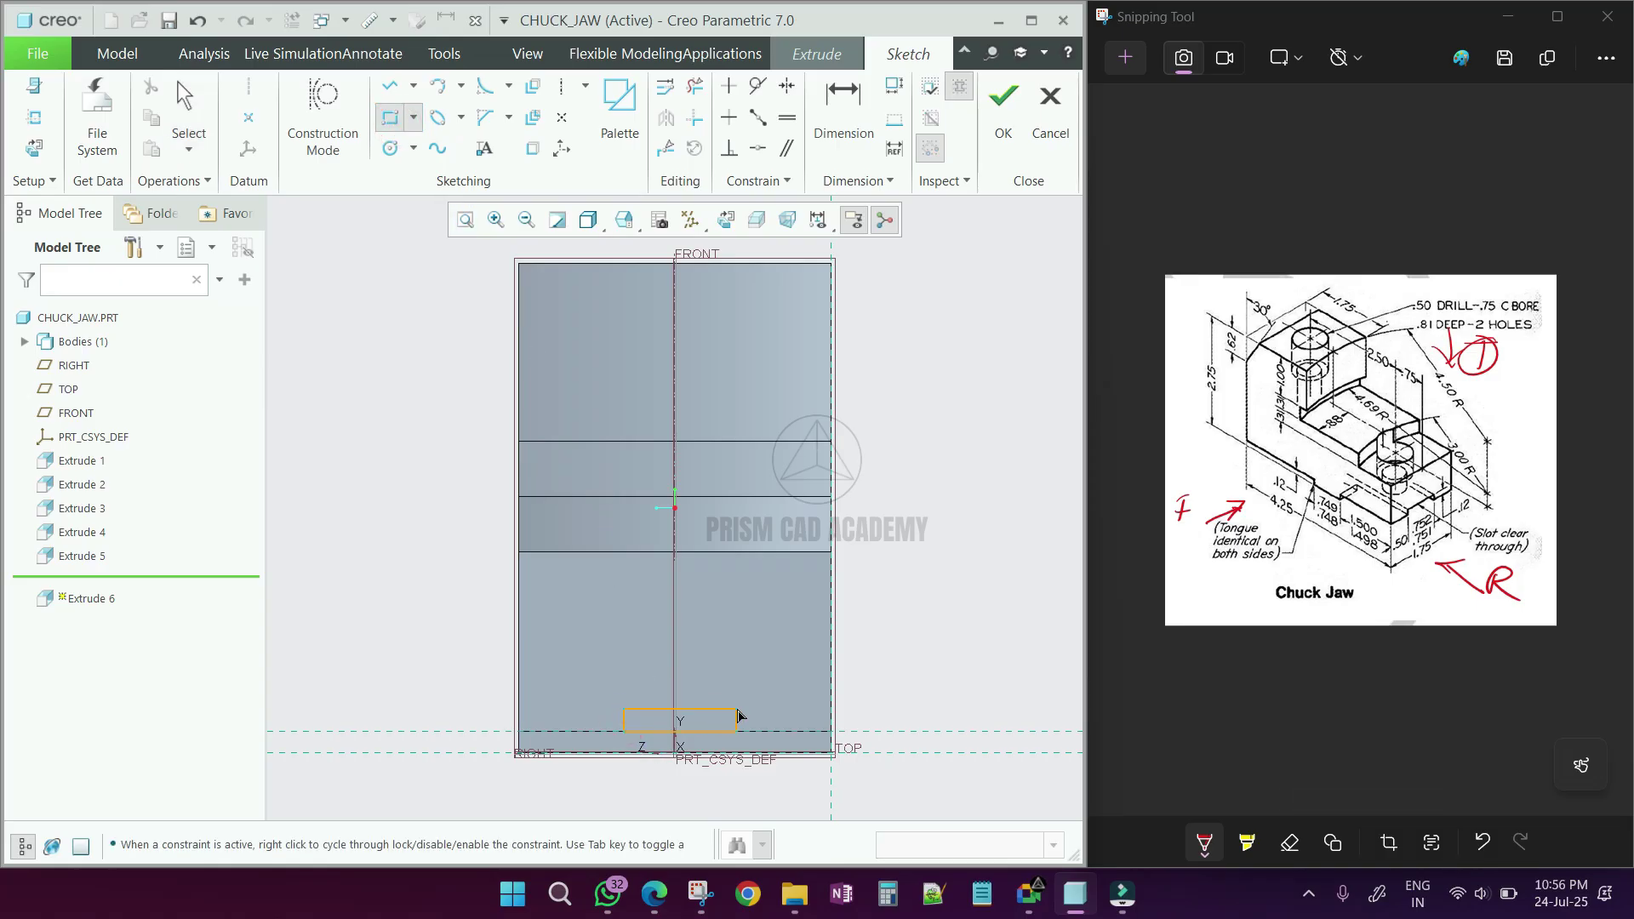
{"action": "left_click", "coordinate": [739, 704]}
{"action": "middle_click", "coordinate": [739, 706]}
{"action": "scroll", "coordinate": [741, 715], "scroll_direction": "up", "scroll_amount": 4}
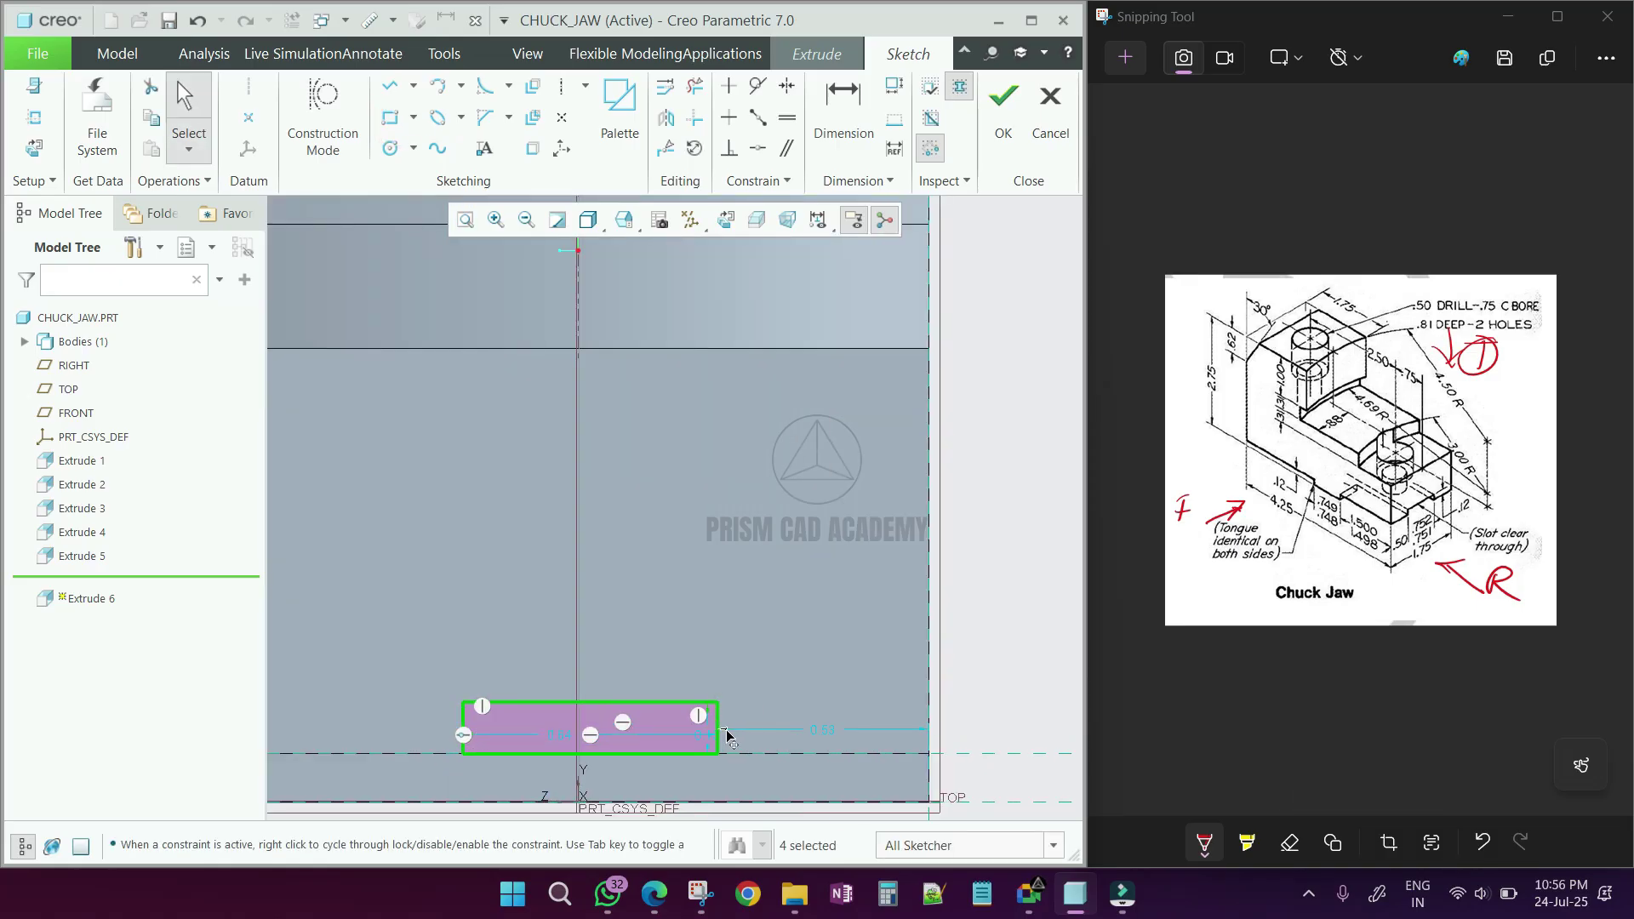
{"action": "scroll", "coordinate": [727, 737], "scroll_direction": "up", "scroll_amount": 2}
{"action": "double_click", "coordinate": [704, 742]}
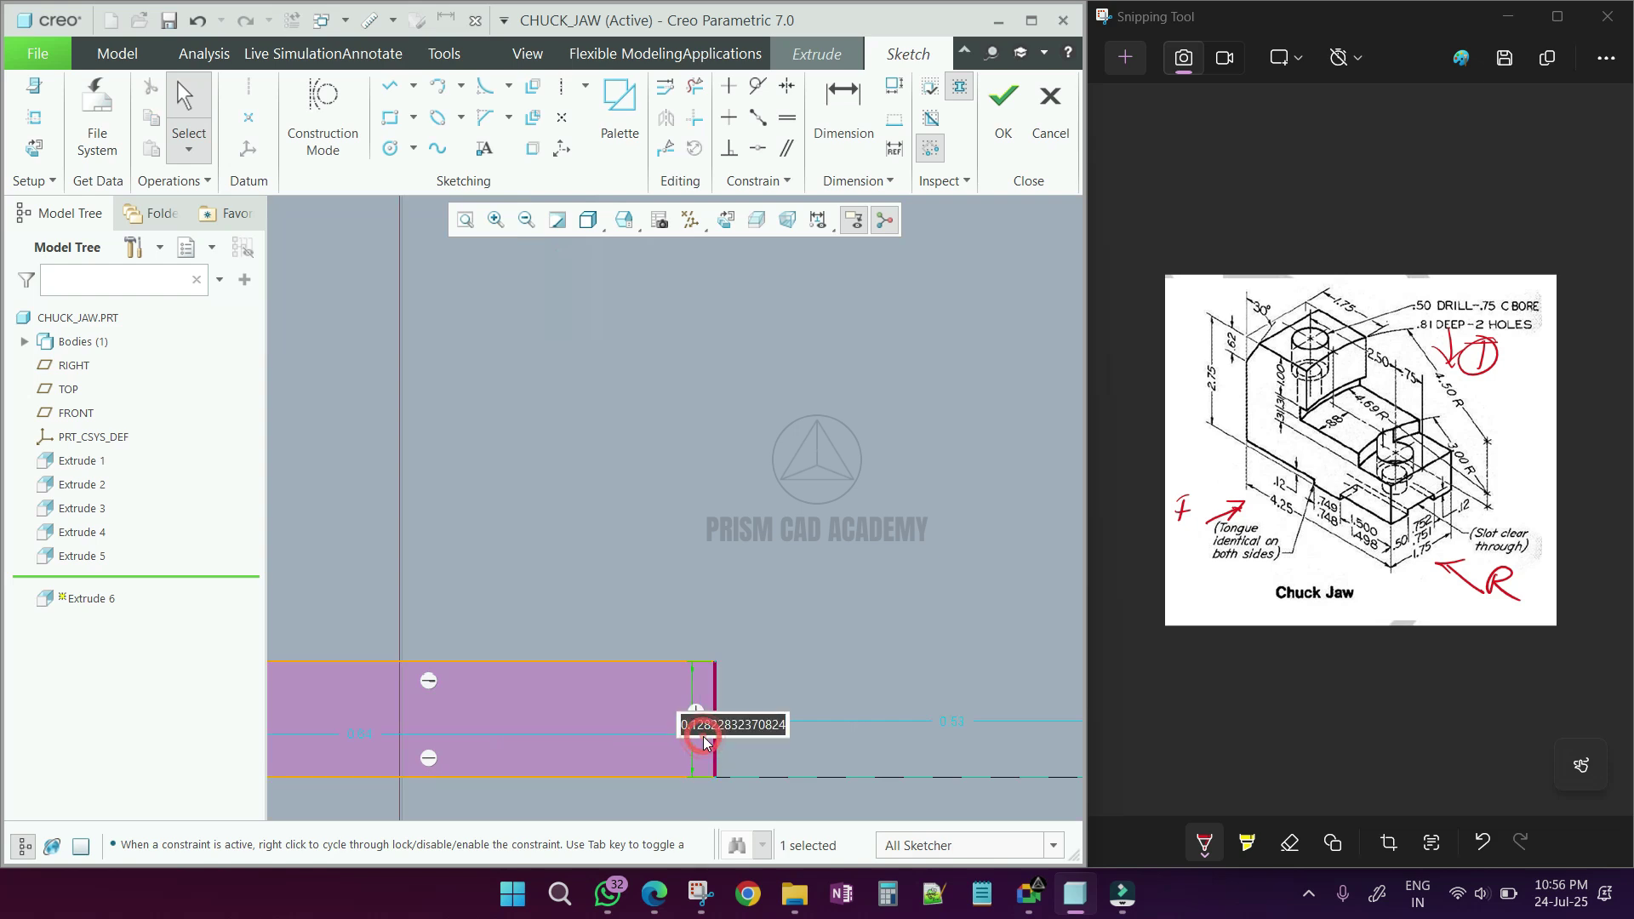
{"action": "key", "text": "BackSpace"}
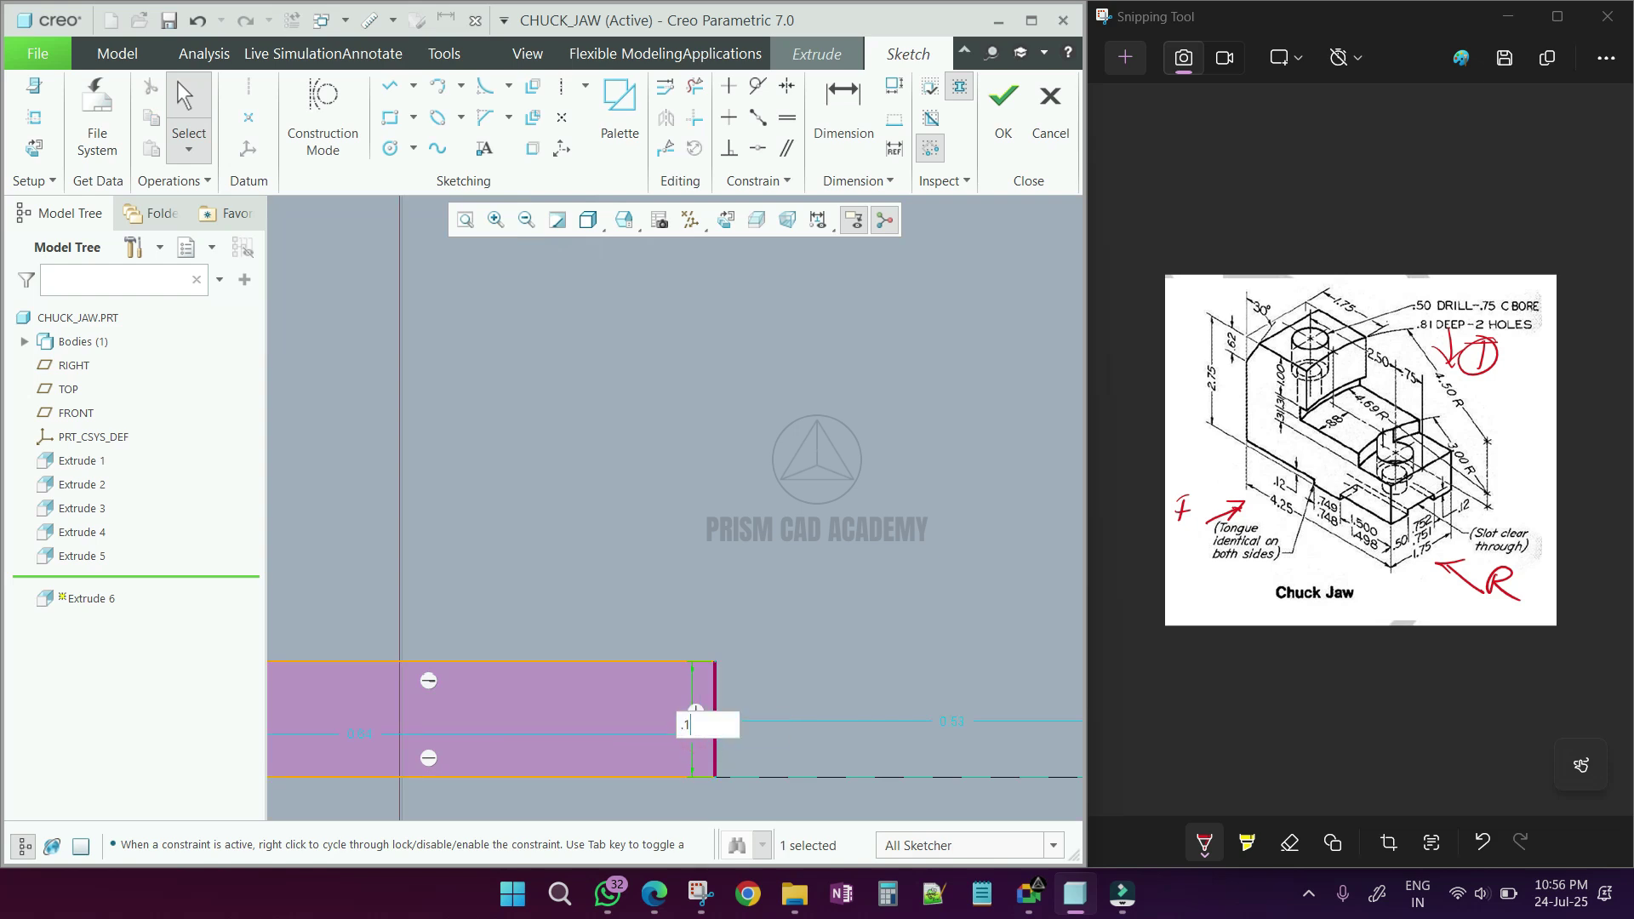
{"action": "type", "text": ".12"}
{"action": "key", "text": "Return"}
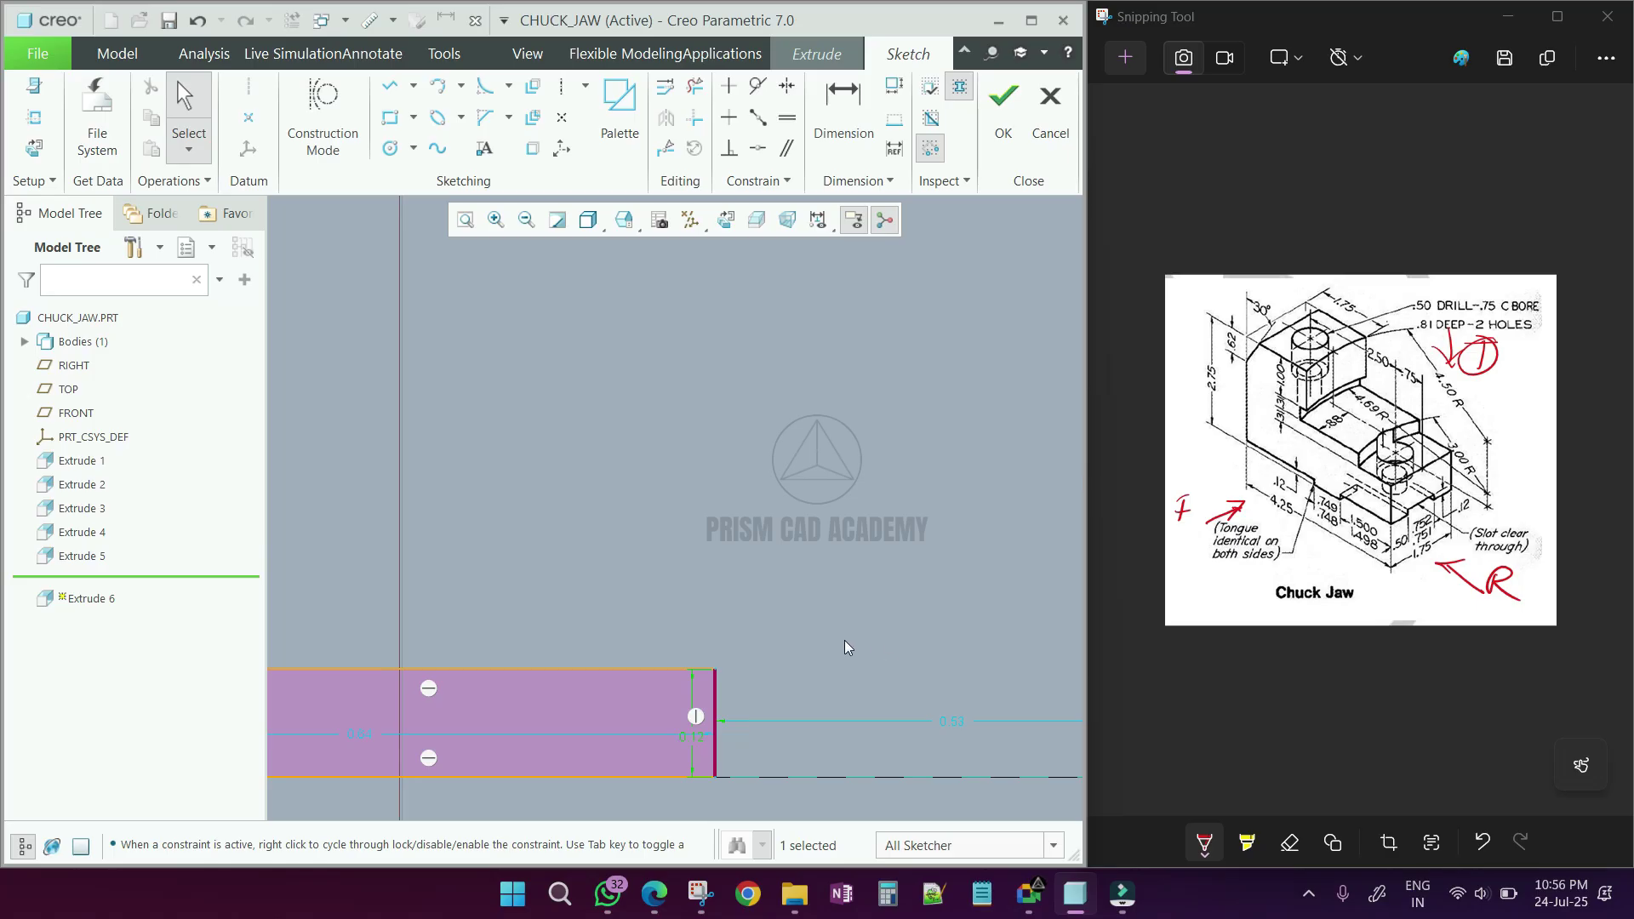
Set the rectangle's width to 0.752
{"action": "scroll", "coordinate": [745, 651], "scroll_direction": "down", "scroll_amount": 2}
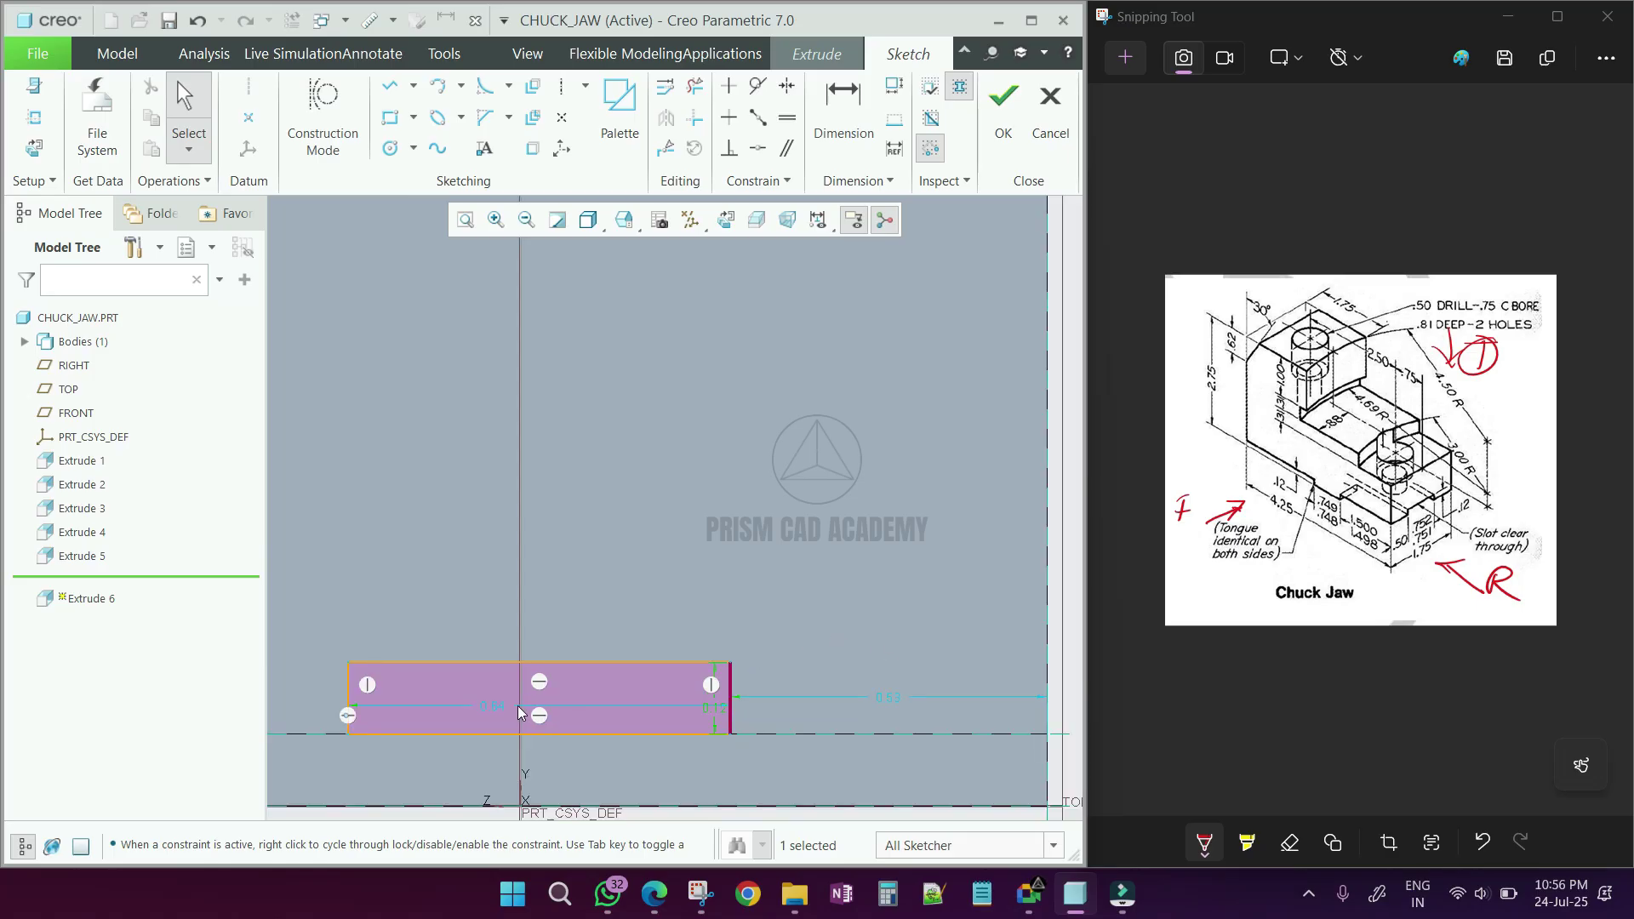
{"action": "double_click", "coordinate": [502, 706]}
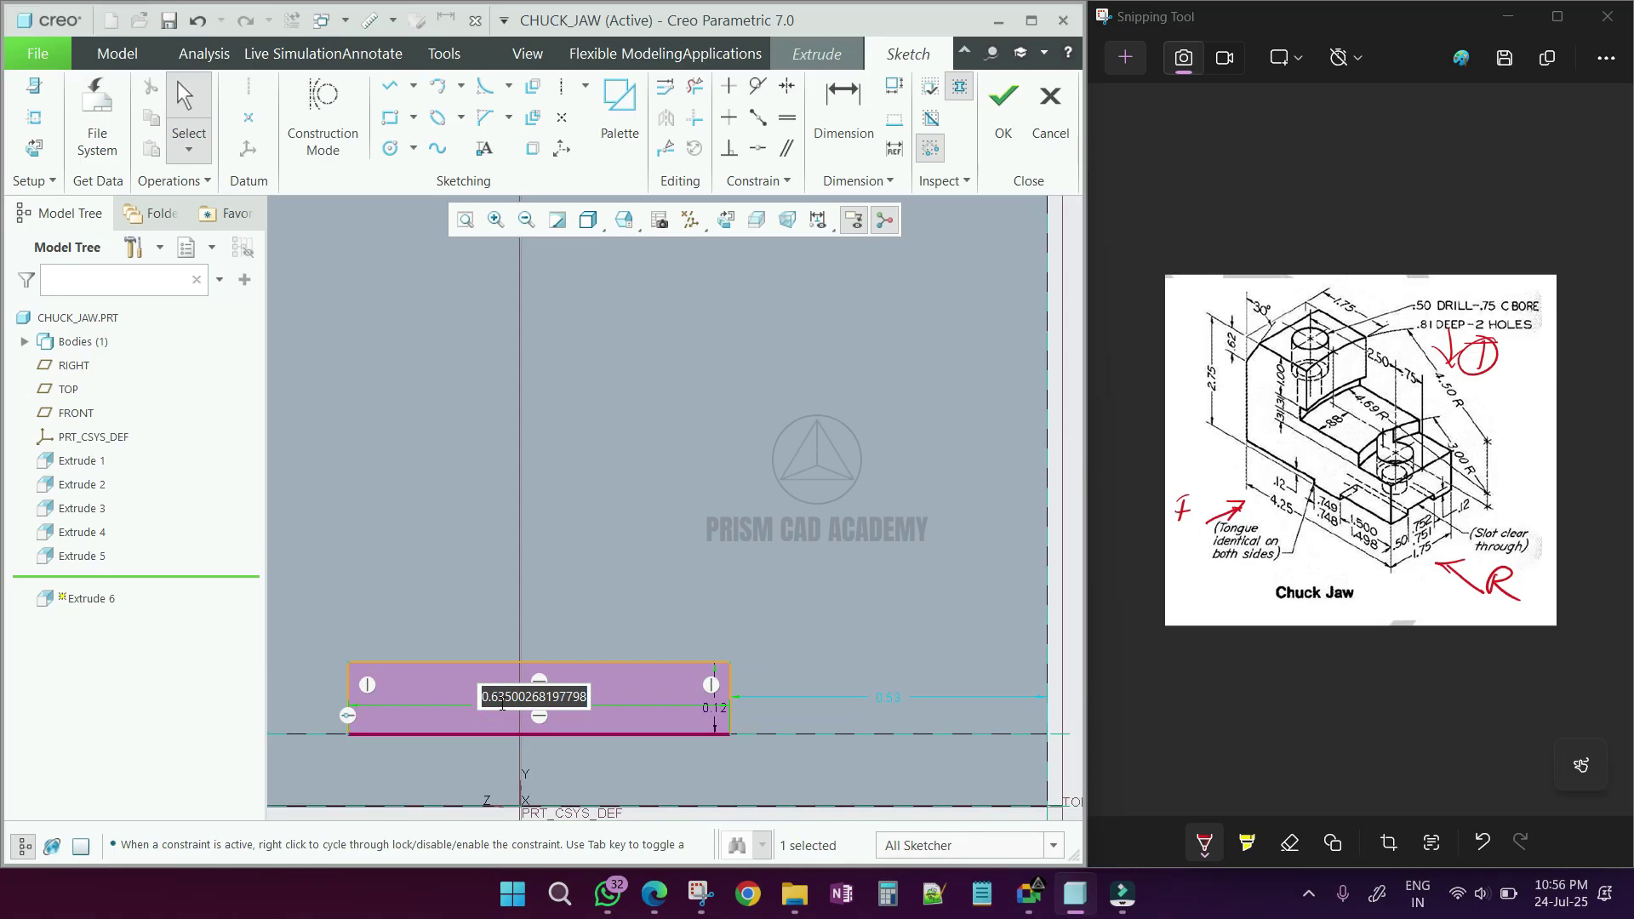
{"action": "type", "text": "0.75"}
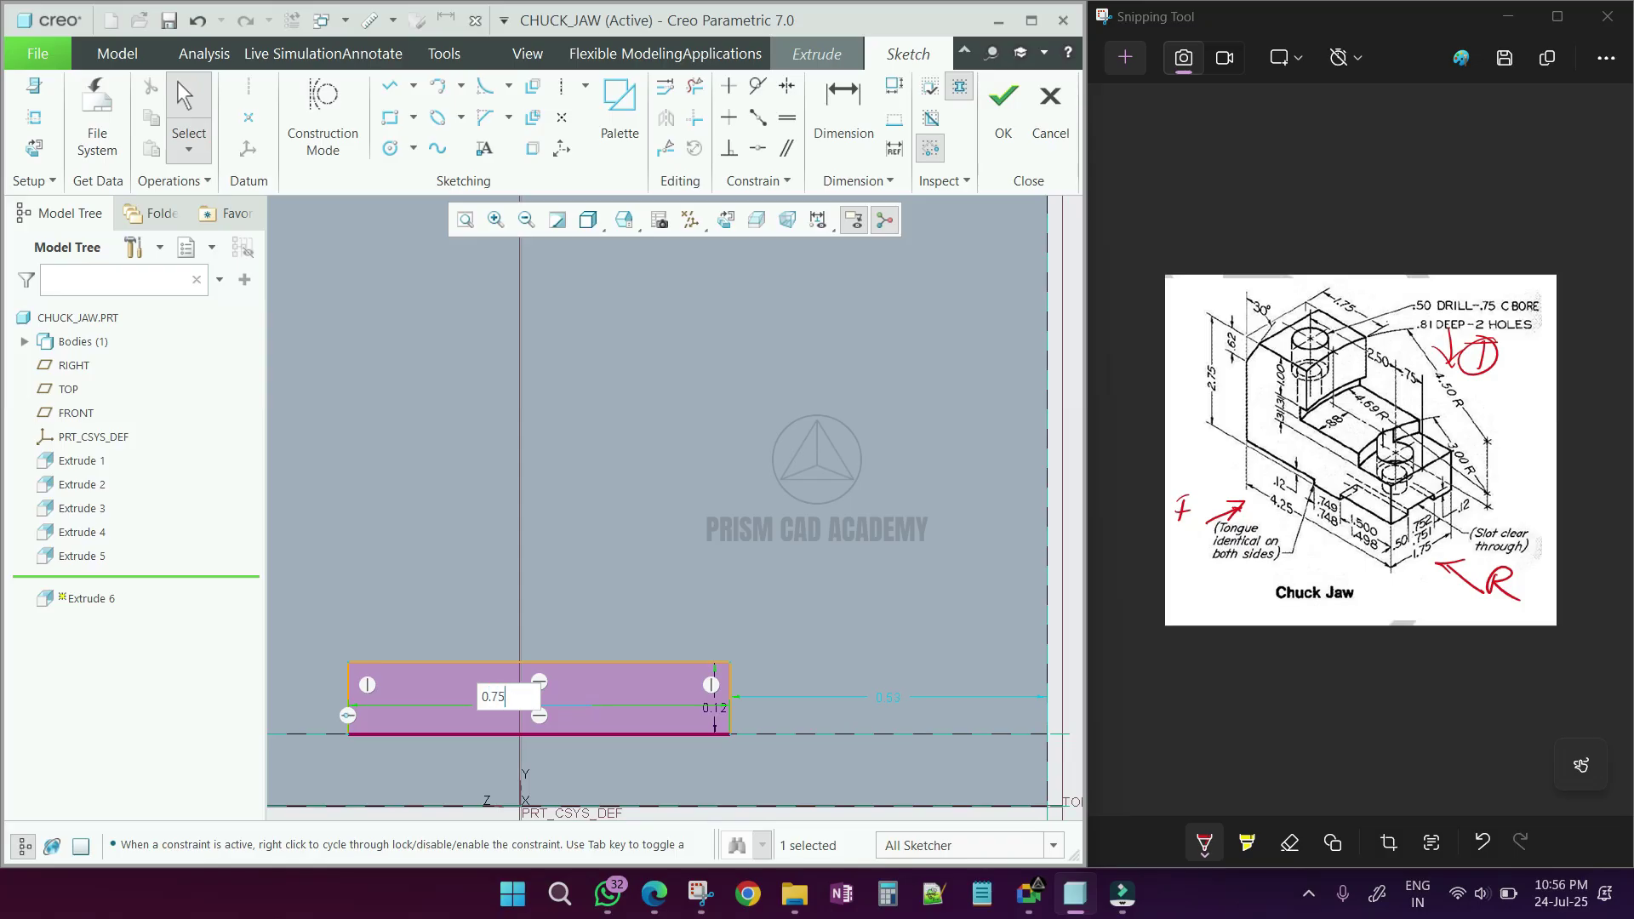
{"action": "type", "text": "2"}
{"action": "key", "text": "Return"}
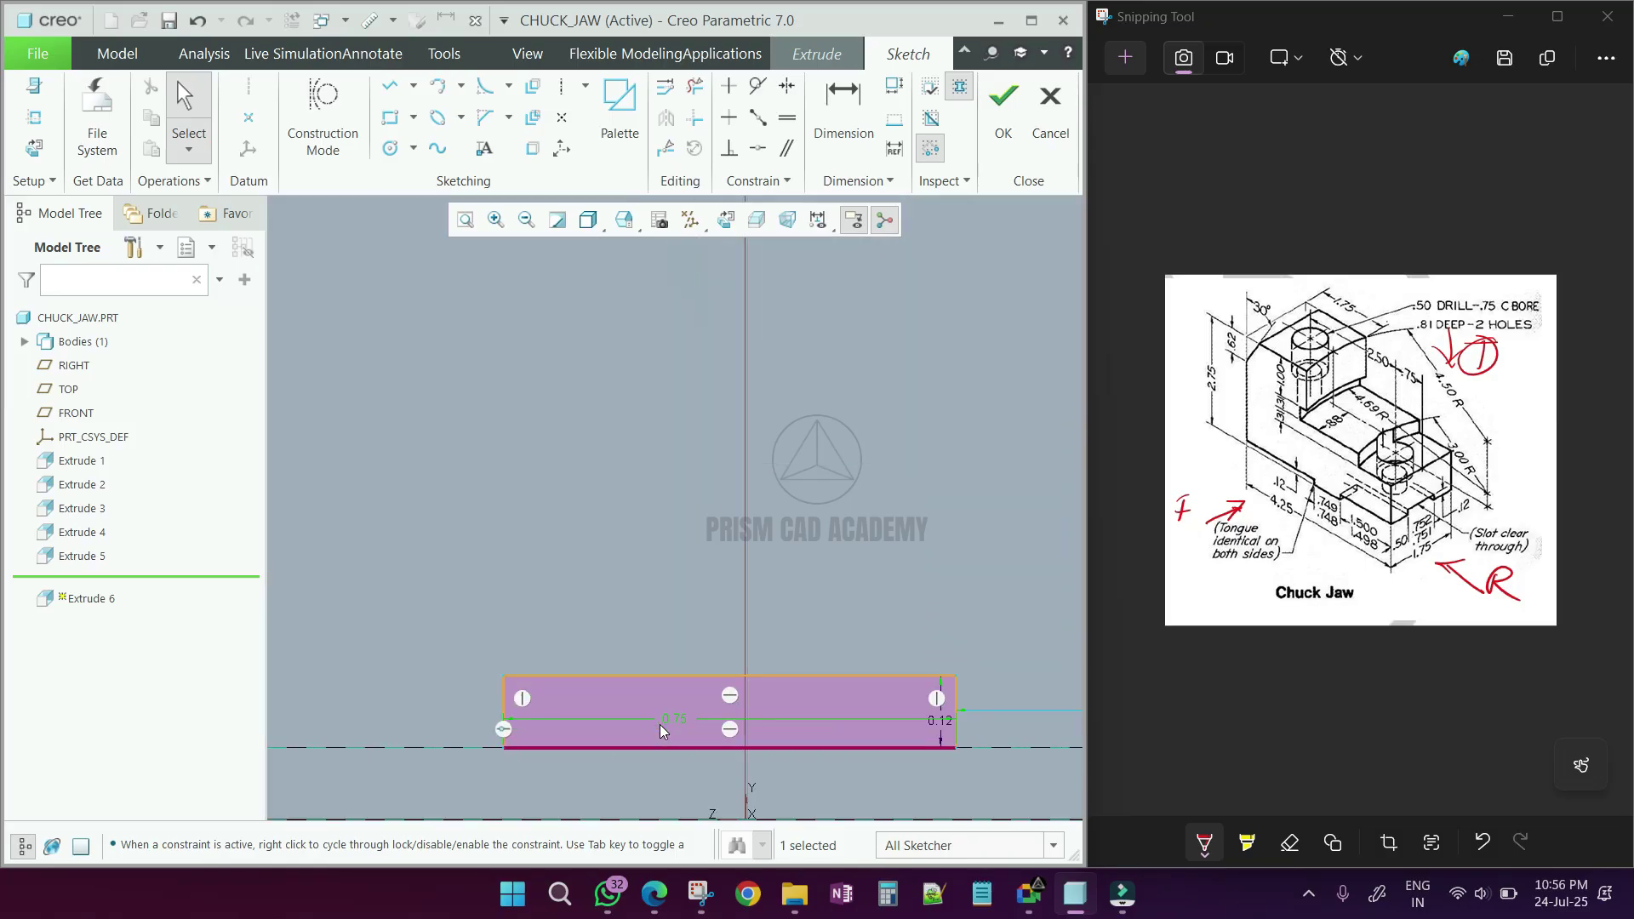
Make the rectangle's two upper corners symmetric about the FRONT plane
{"action": "scroll", "coordinate": [673, 732], "scroll_direction": "down", "scroll_amount": 2}
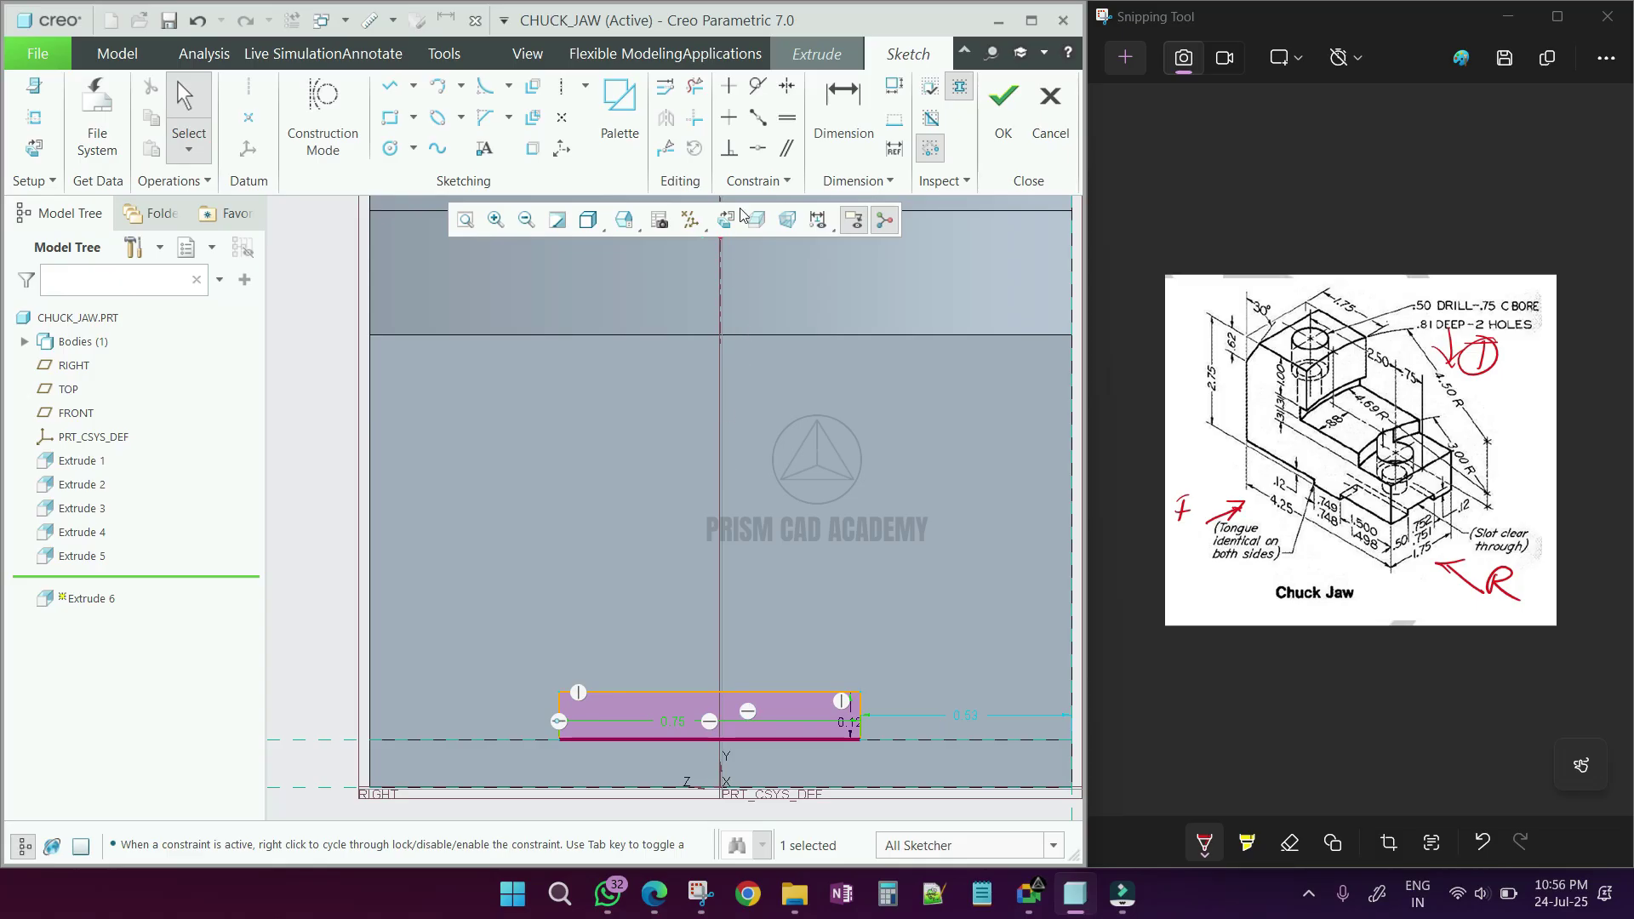
{"action": "left_click", "coordinate": [787, 86]}
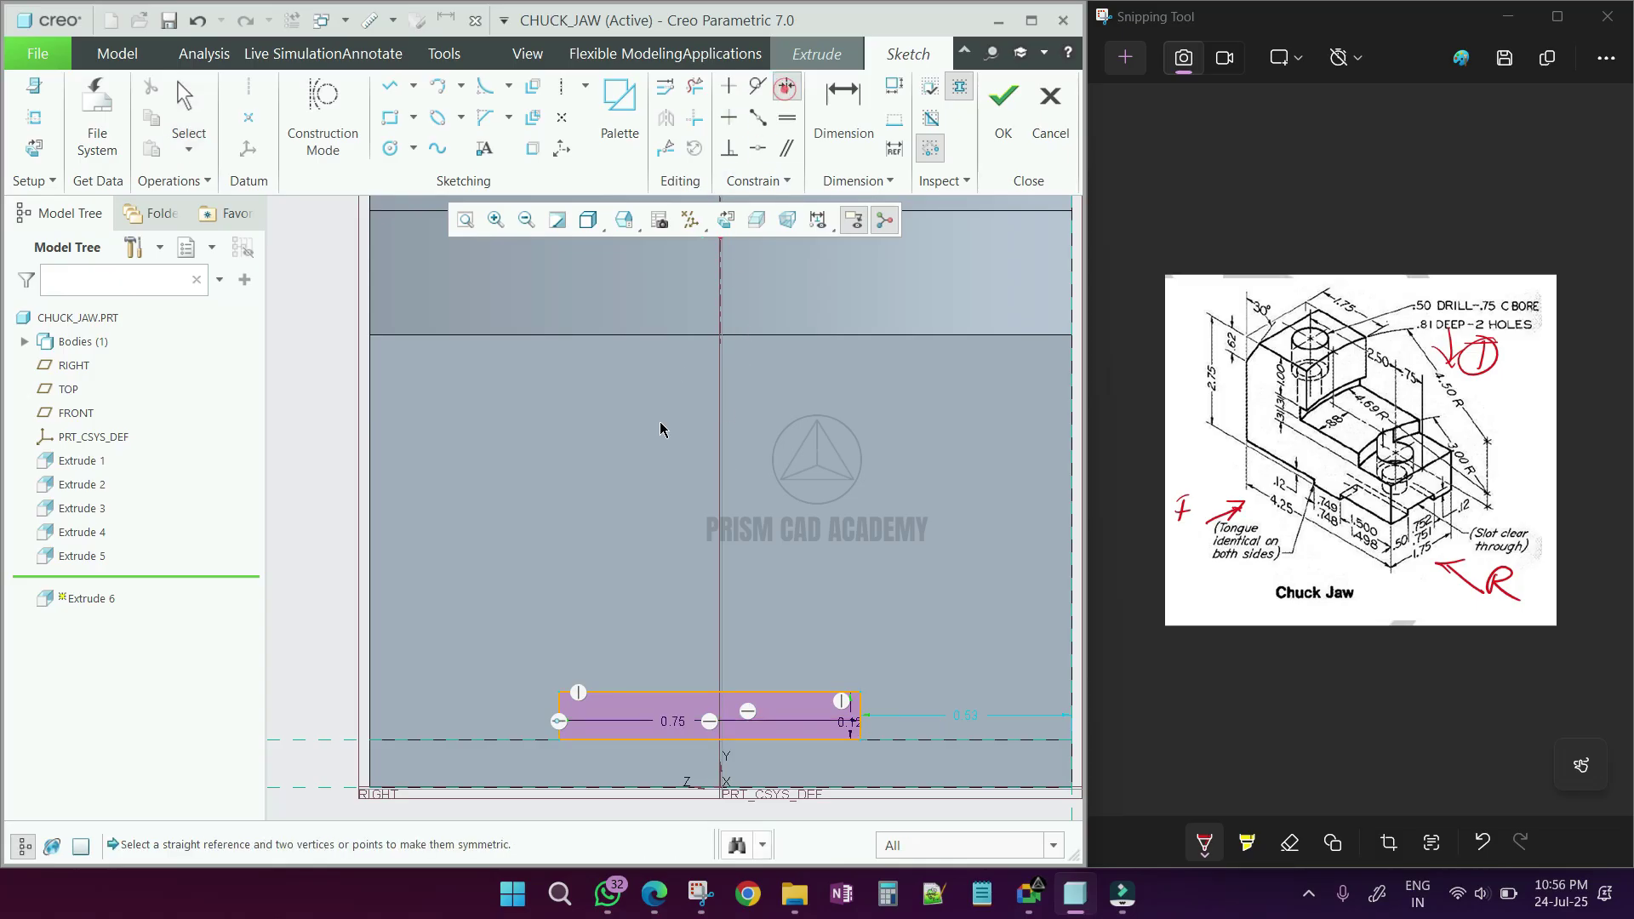
{"action": "left_click", "coordinate": [559, 693]}
{"action": "left_click", "coordinate": [721, 633]}
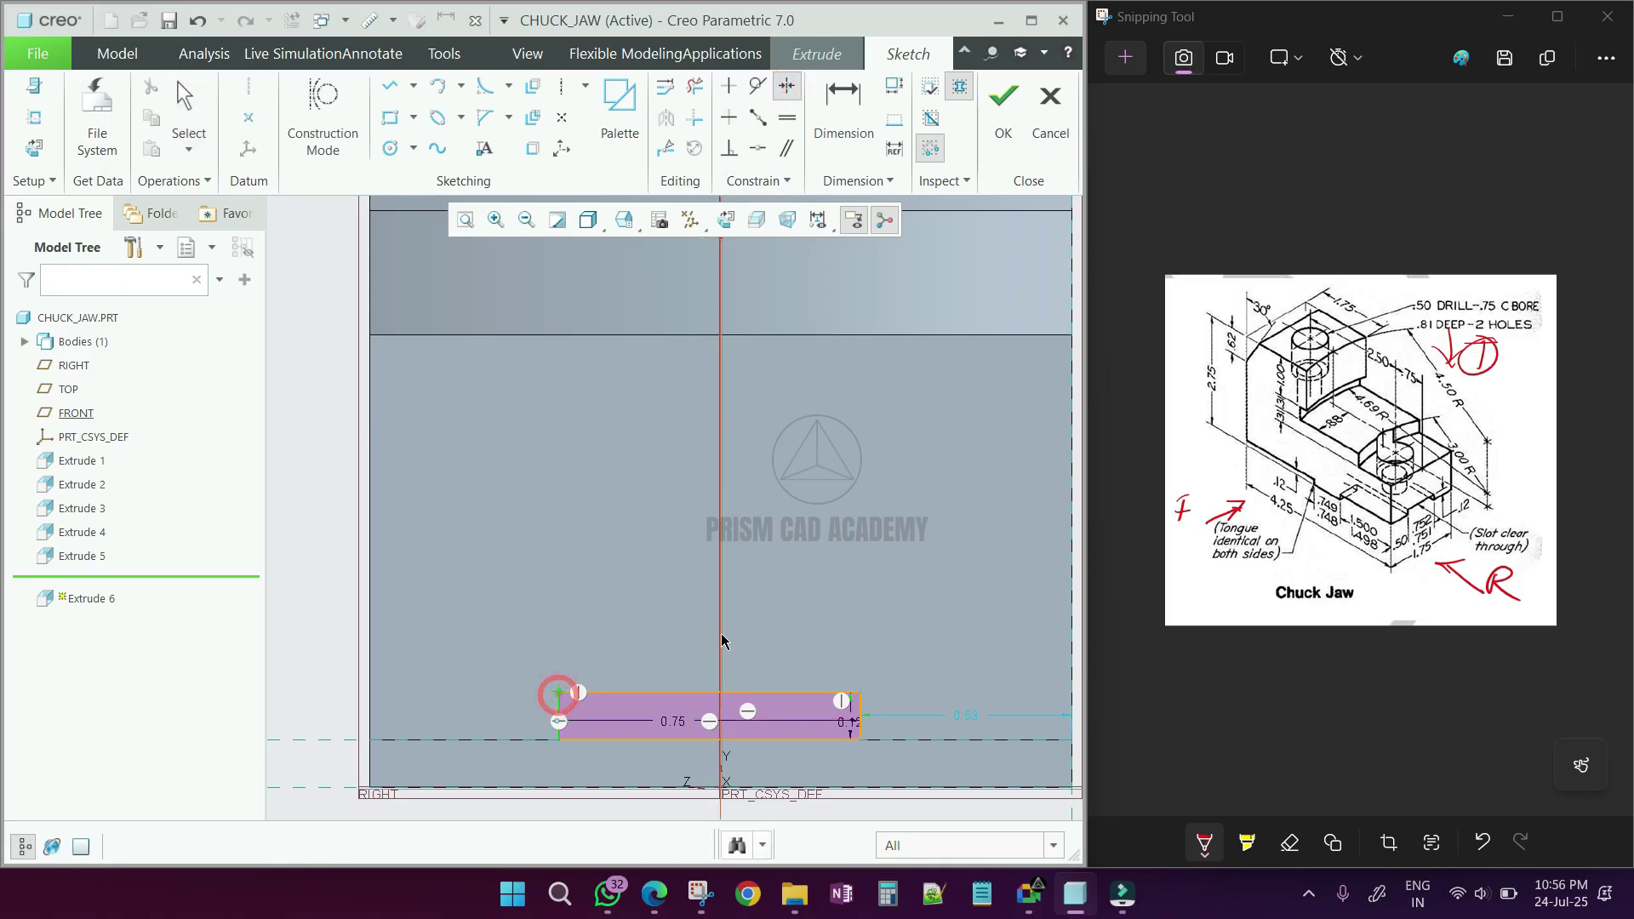
{"action": "left_click", "coordinate": [860, 694]}
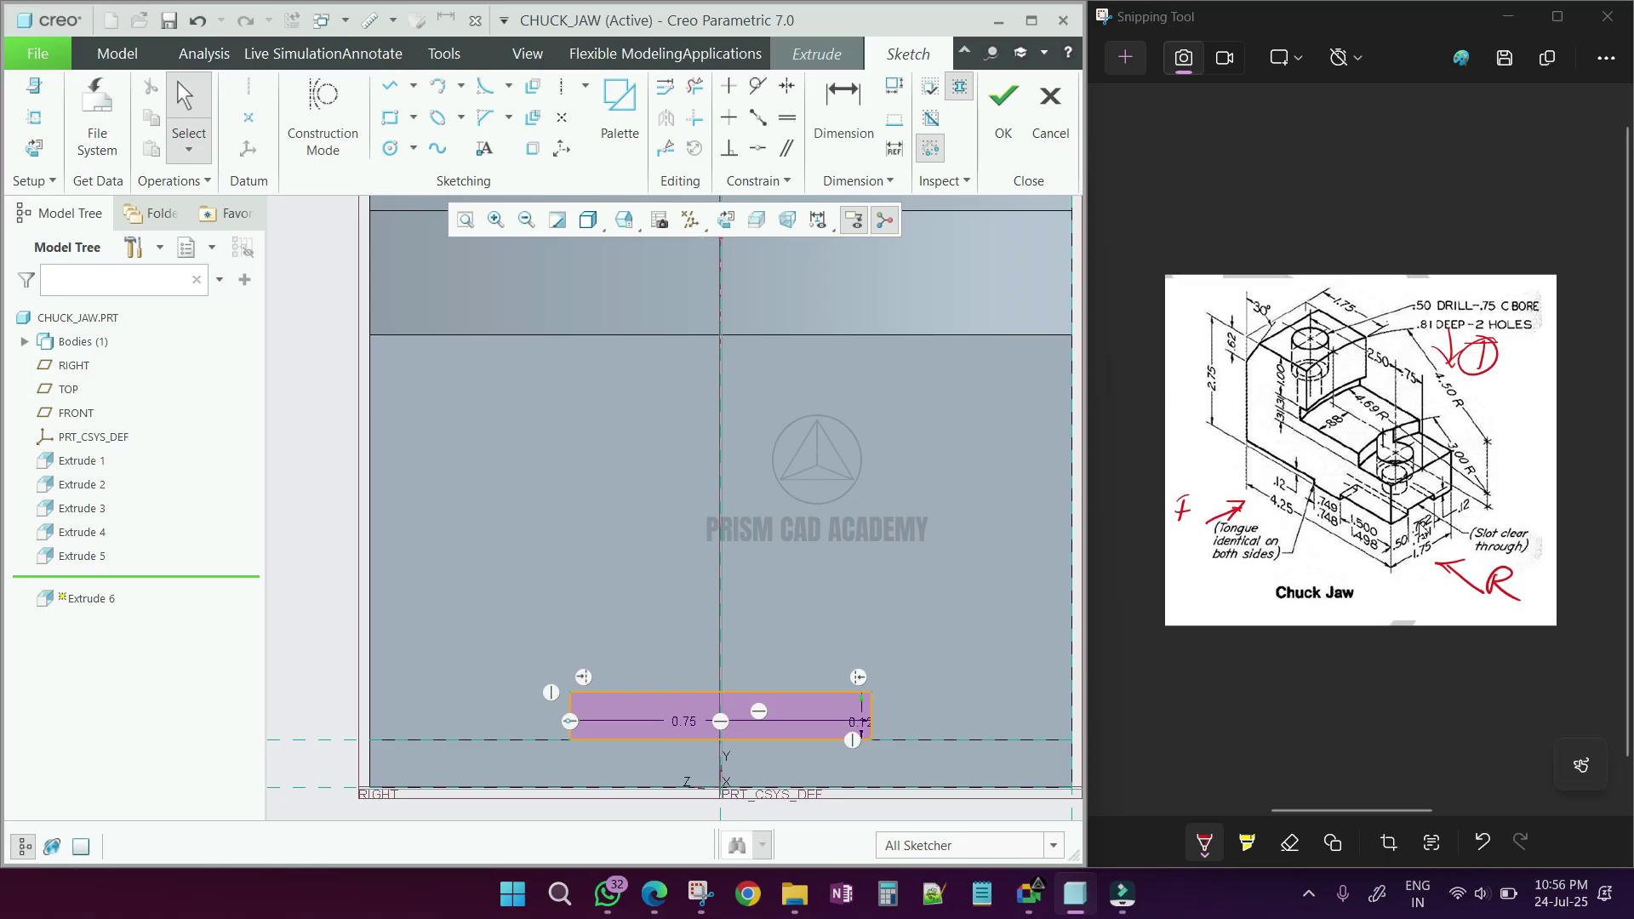
Trim away the rectangle's lower line lying on the step edge reference
{"action": "scroll", "coordinate": [877, 674], "scroll_direction": "down", "scroll_amount": 3}
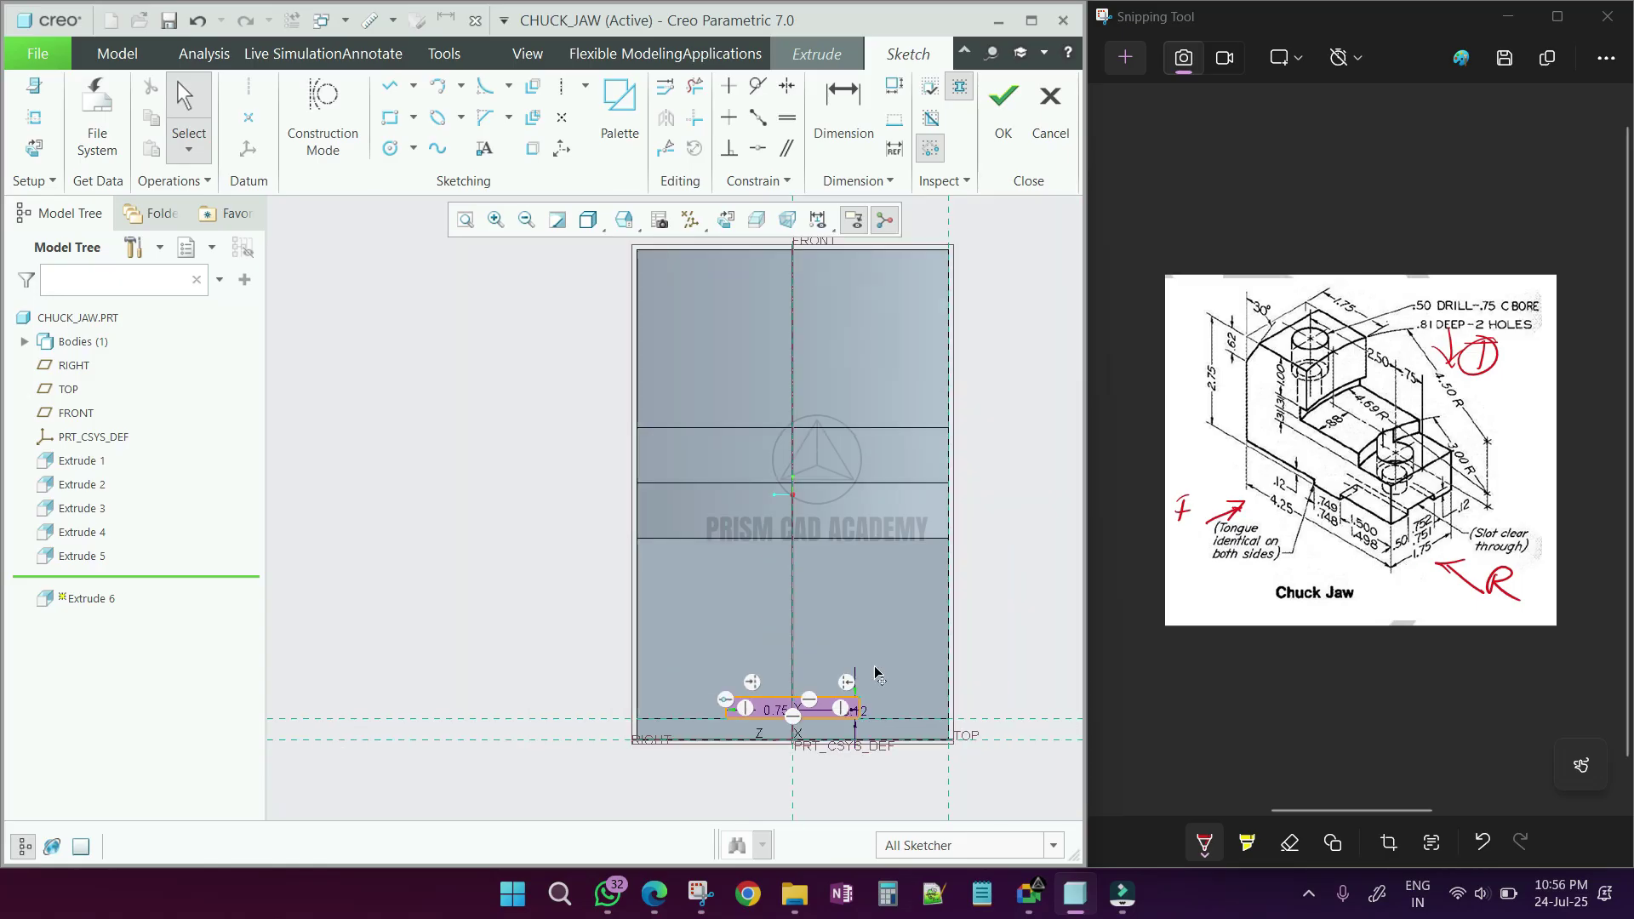
{"action": "scroll", "coordinate": [785, 767], "scroll_direction": "up", "scroll_amount": 2}
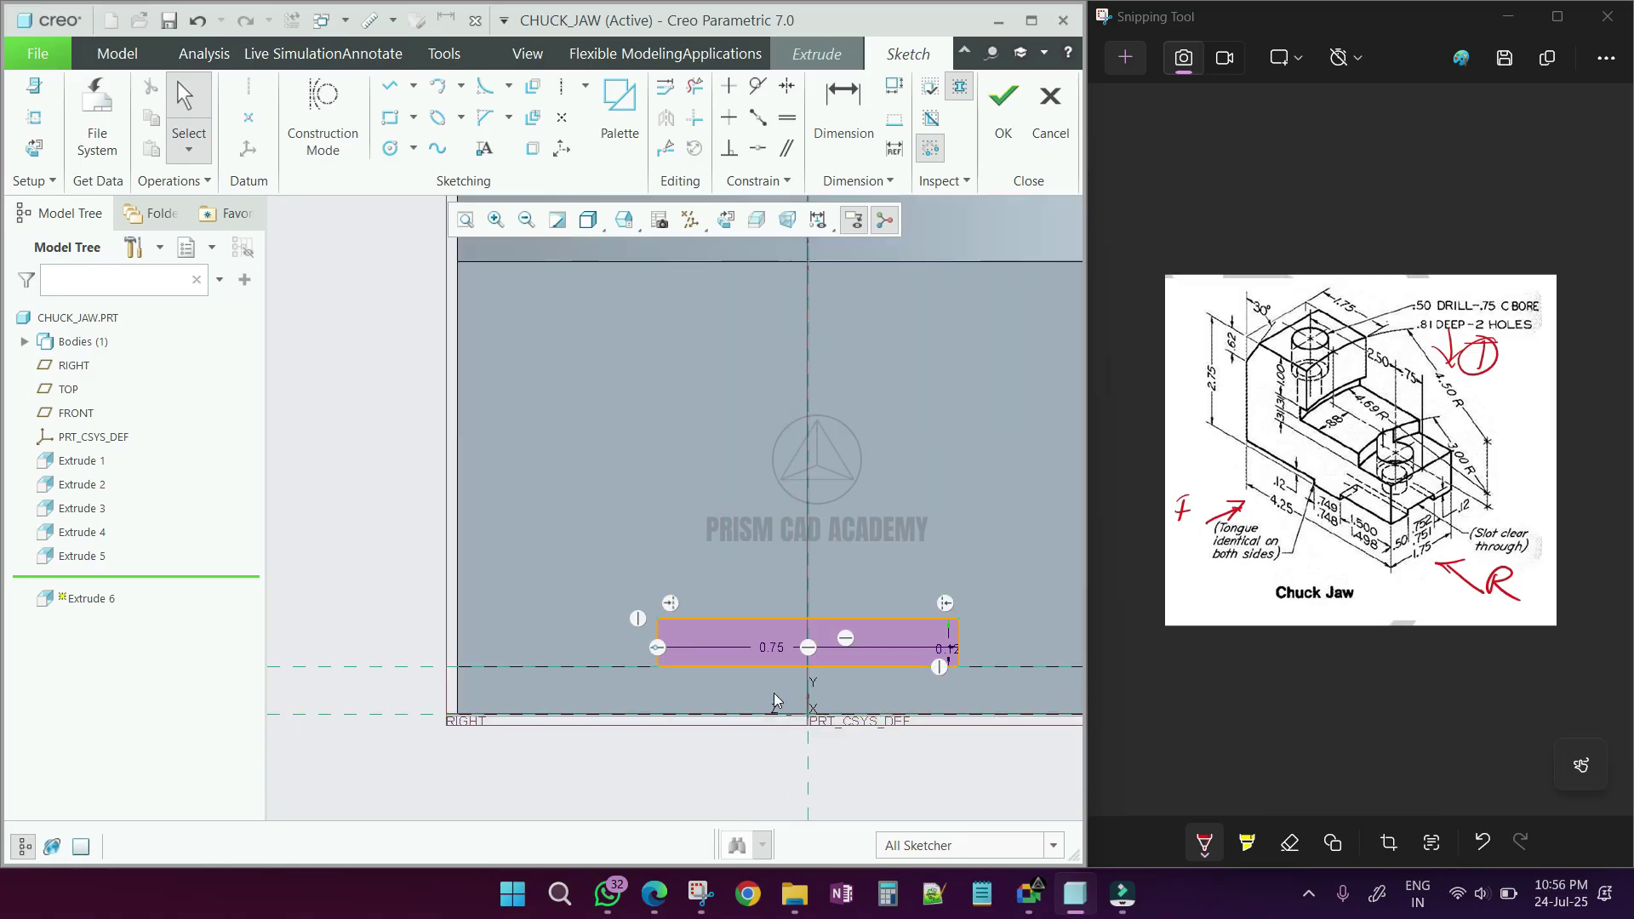
{"action": "scroll", "coordinate": [784, 766], "scroll_direction": "down", "scroll_amount": 2}
{"action": "mouse_move", "coordinate": [784, 766]}
{"action": "middle_mouse_down"}
{"action": "mouse_move", "coordinate": [839, 659]}
{"action": "mouse_move", "coordinate": [876, 715]}
{"action": "middle_mouse_up"}
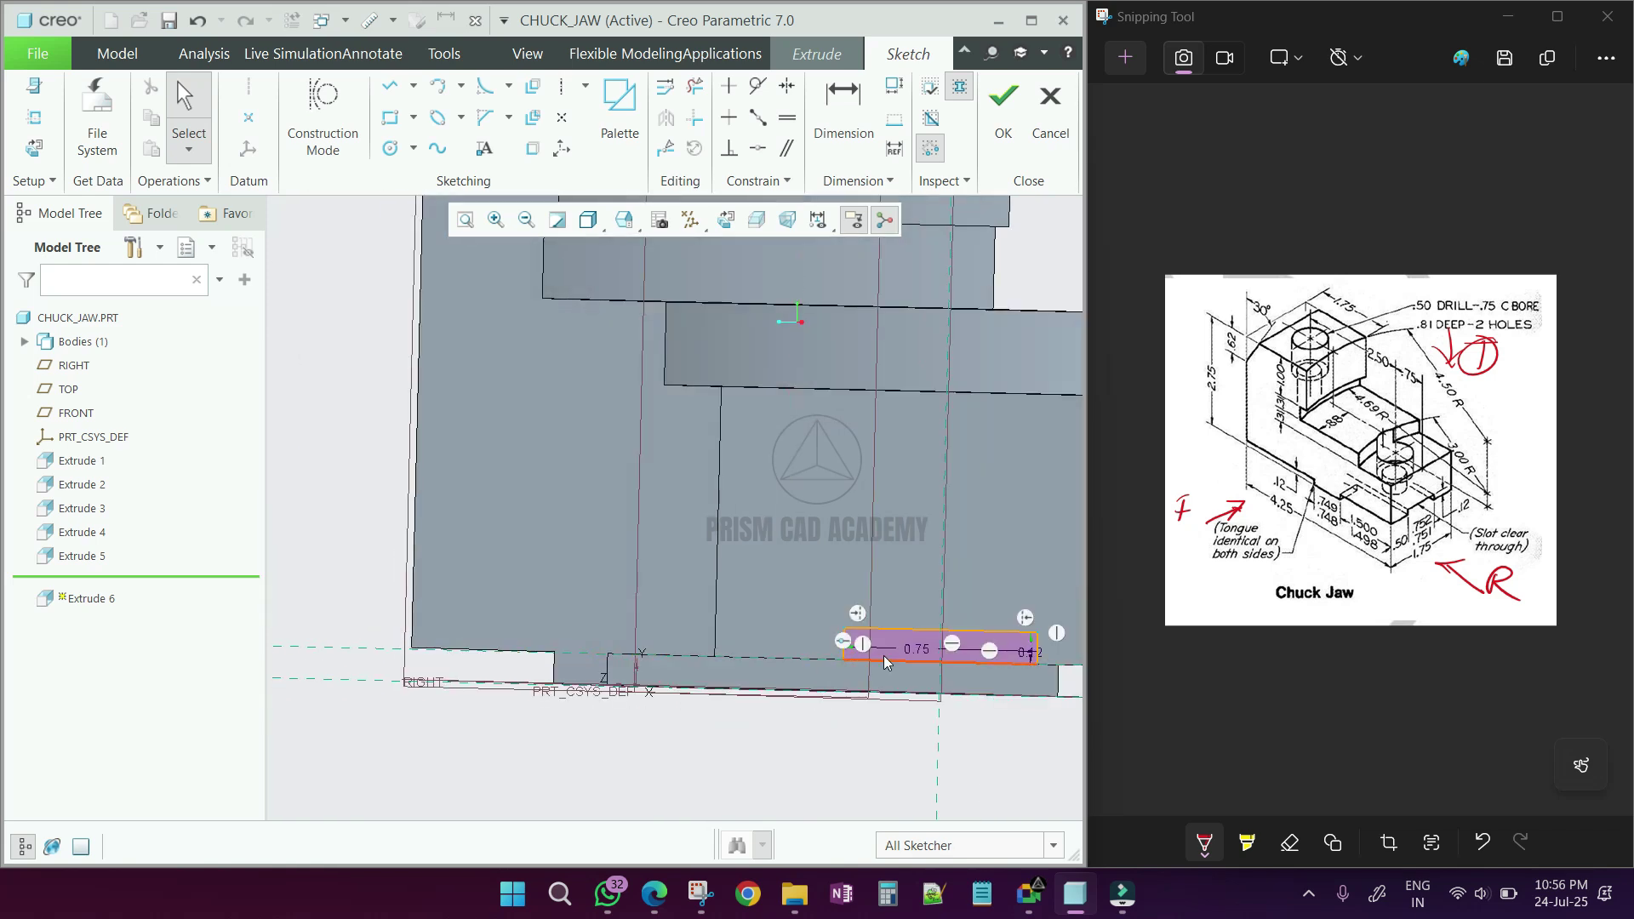
{"action": "left_click", "coordinate": [725, 220]}
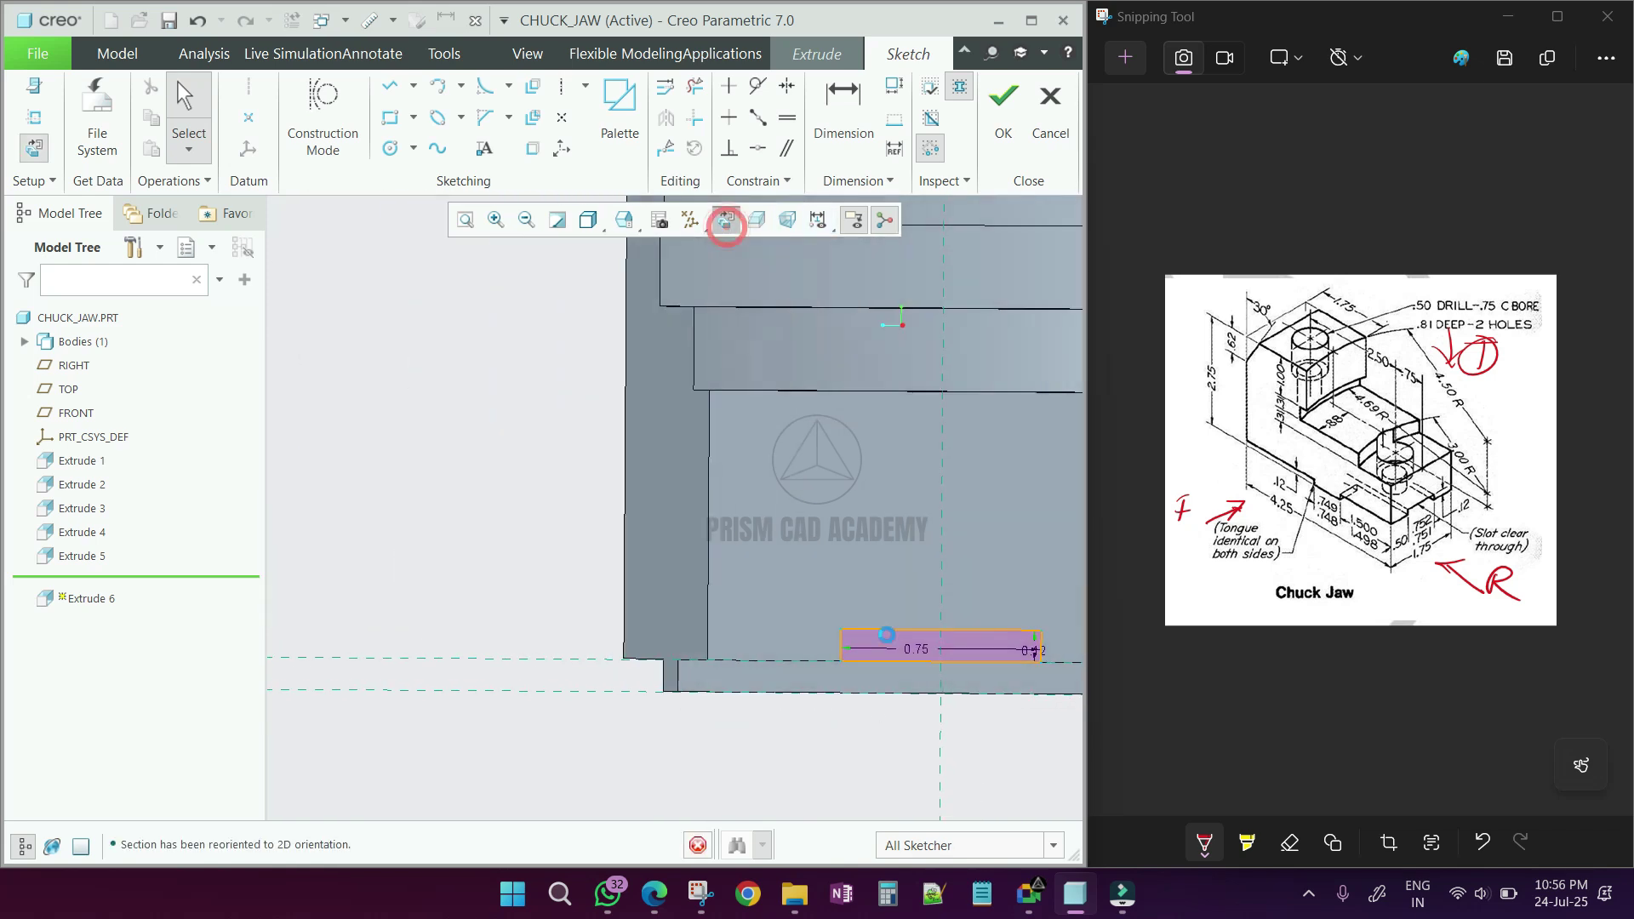
{"action": "scroll", "coordinate": [800, 646], "scroll_direction": "down", "scroll_amount": 2}
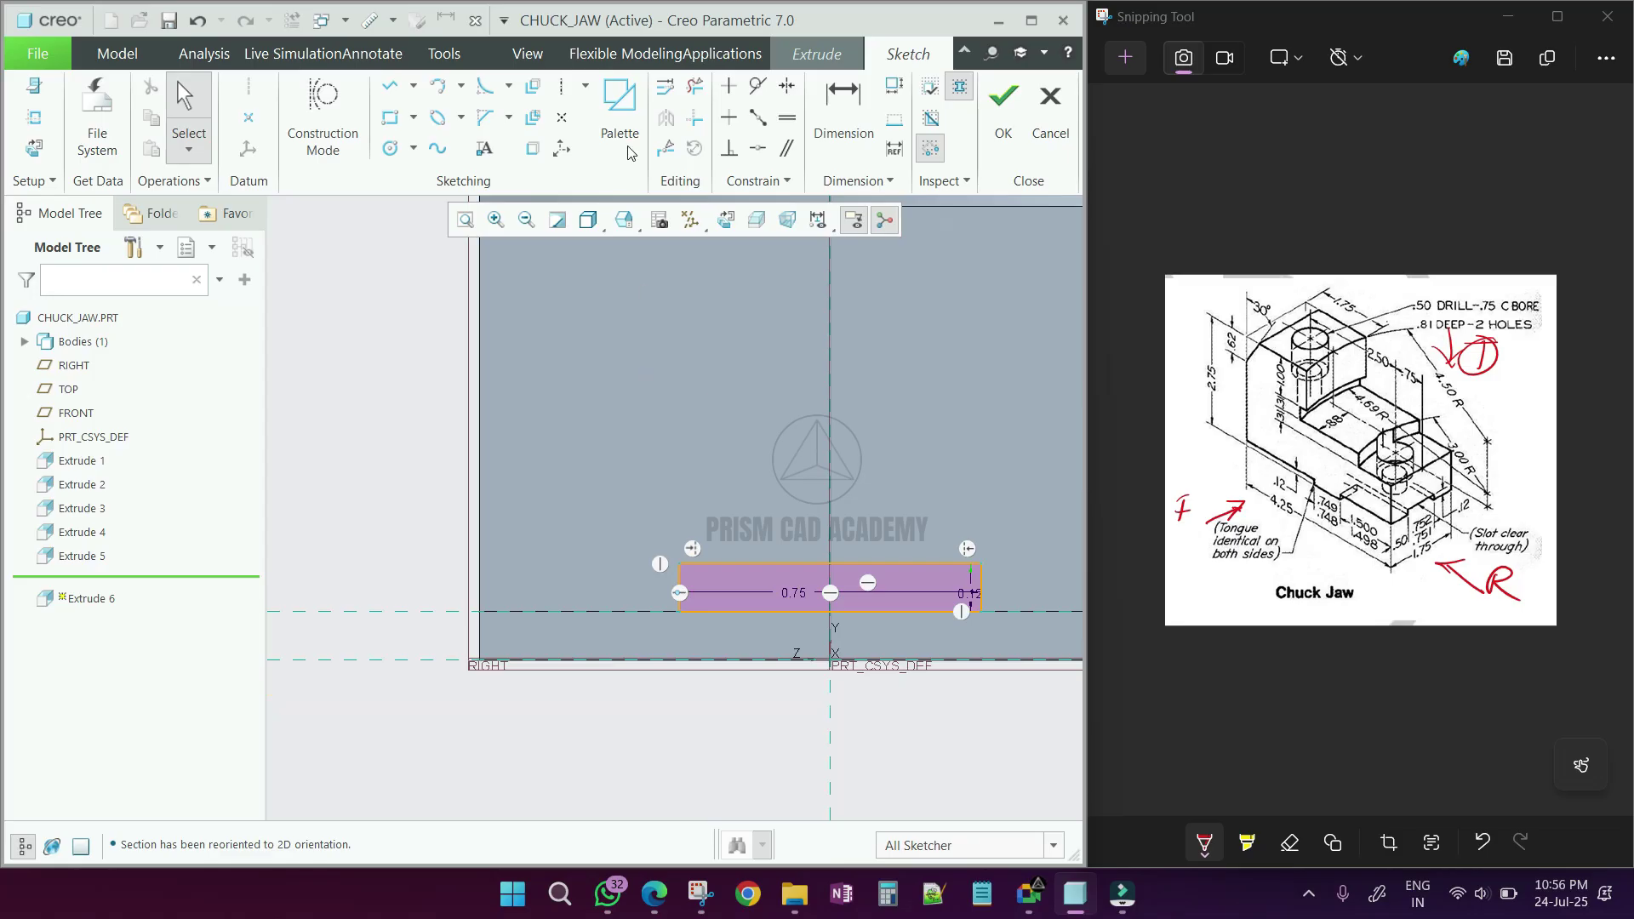
{"action": "left_click", "coordinate": [694, 85]}
{"action": "left_click", "coordinate": [800, 608]}
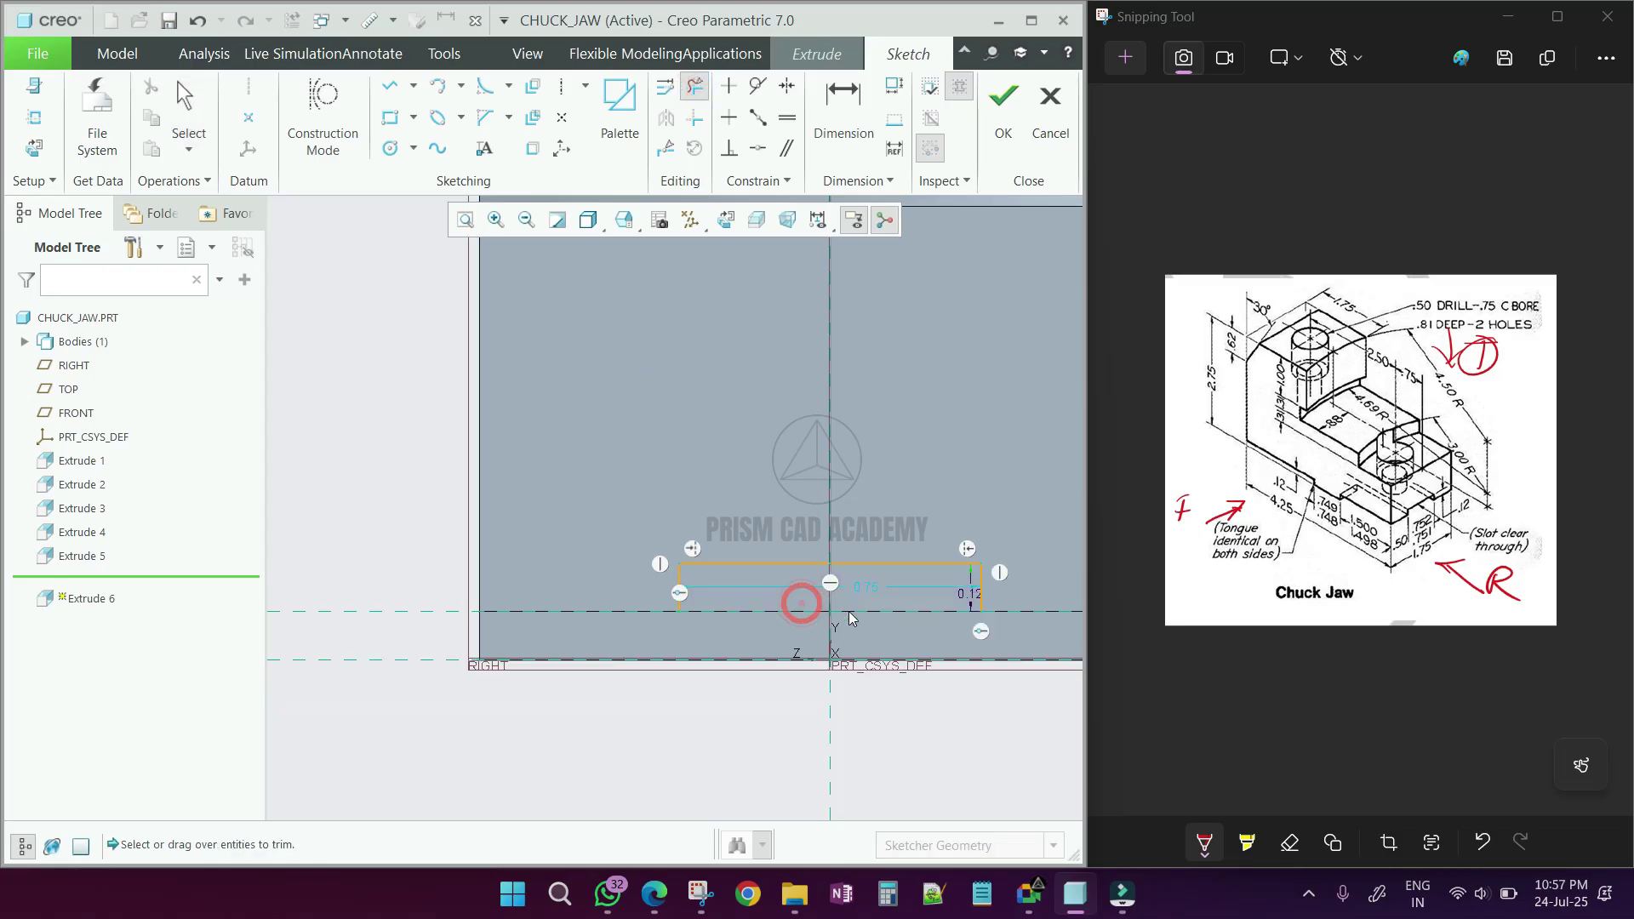
{"action": "middle_click", "coordinate": [625, 666]}
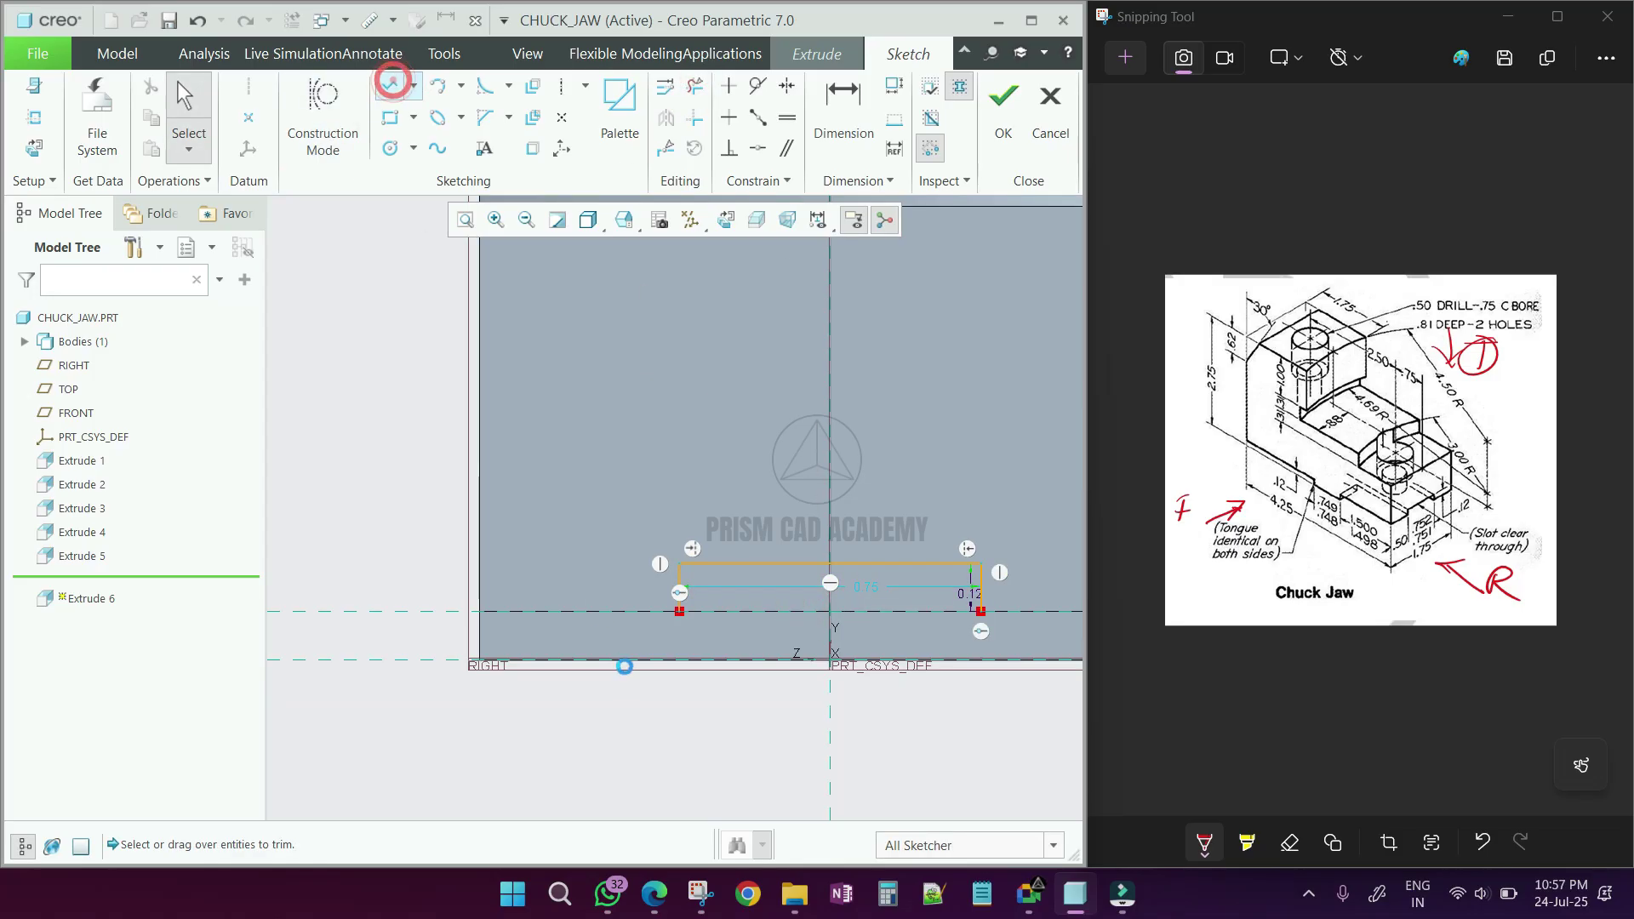
Draw a line along the jaw's bottom edge and corner-trim it with both vertical sides to close the slot profile
{"action": "left_click", "coordinate": [392, 82]}
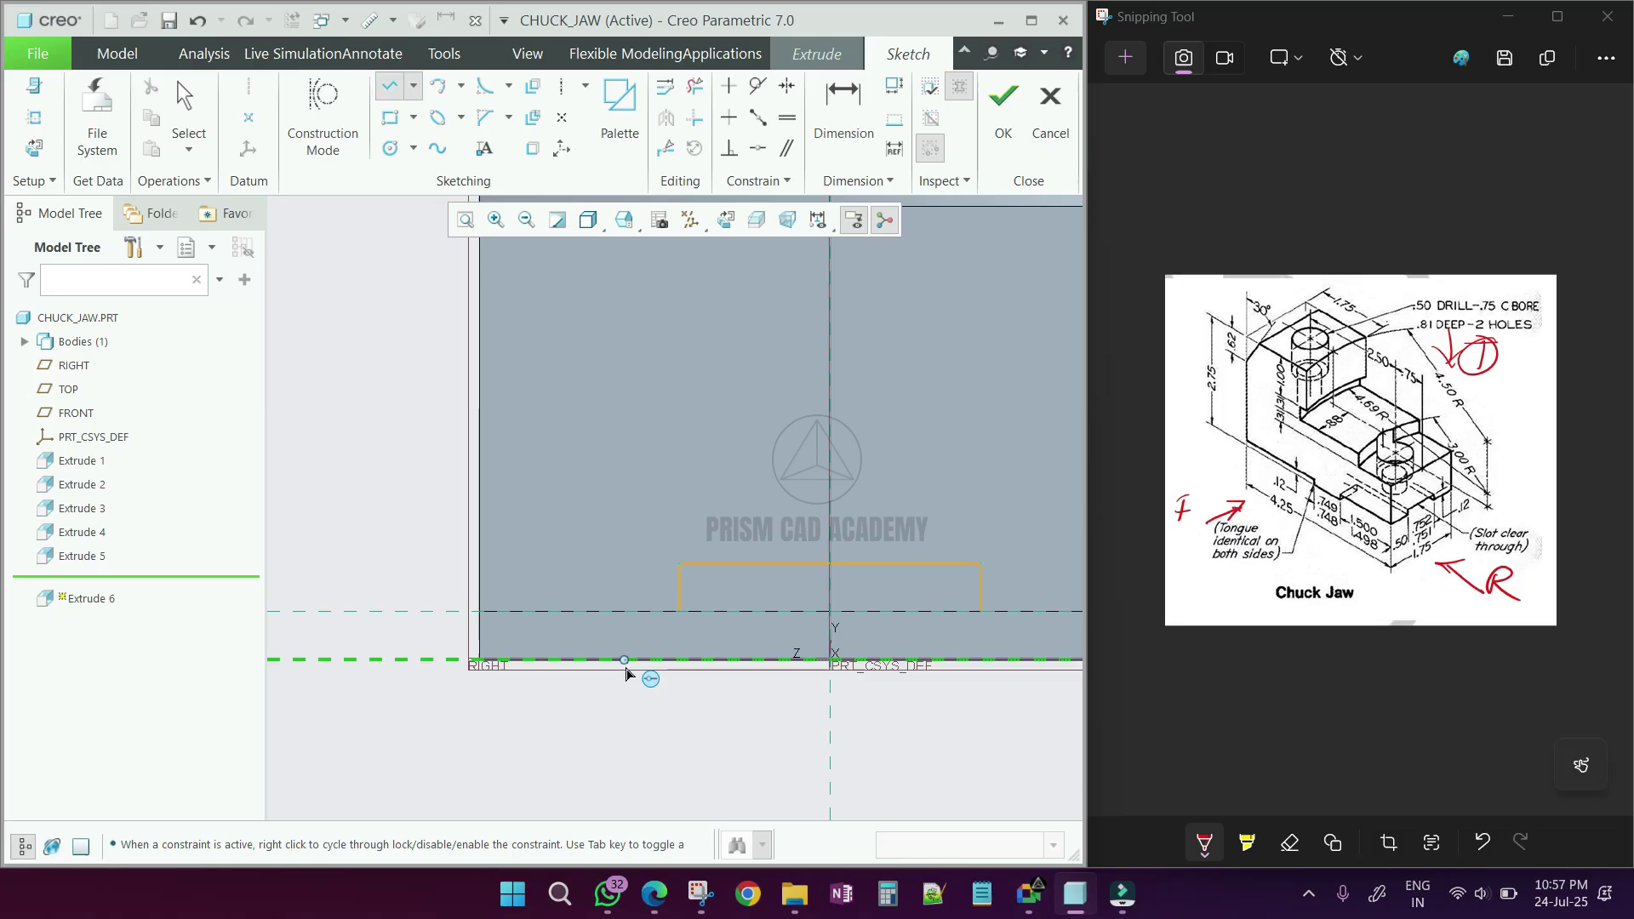
{"action": "middle_click", "coordinate": [985, 709]}
{"action": "left_click", "coordinate": [700, 116]}
{"action": "left_click", "coordinate": [679, 600]}
{"action": "left_click", "coordinate": [702, 657]}
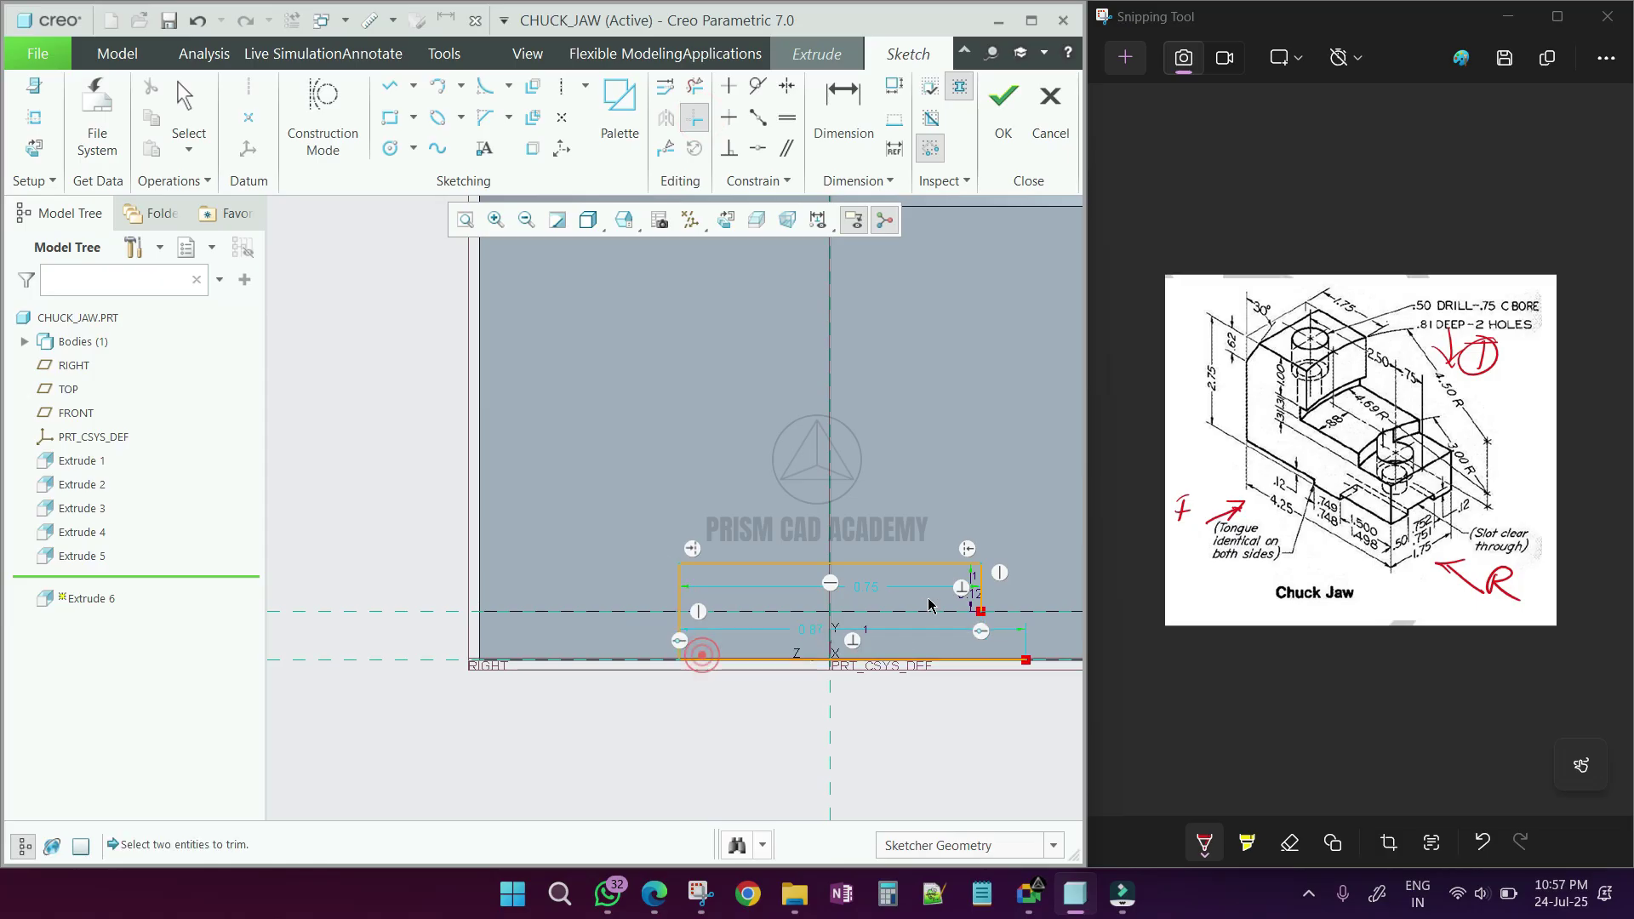
{"action": "left_click", "coordinate": [980, 596]}
{"action": "left_click", "coordinate": [954, 658]}
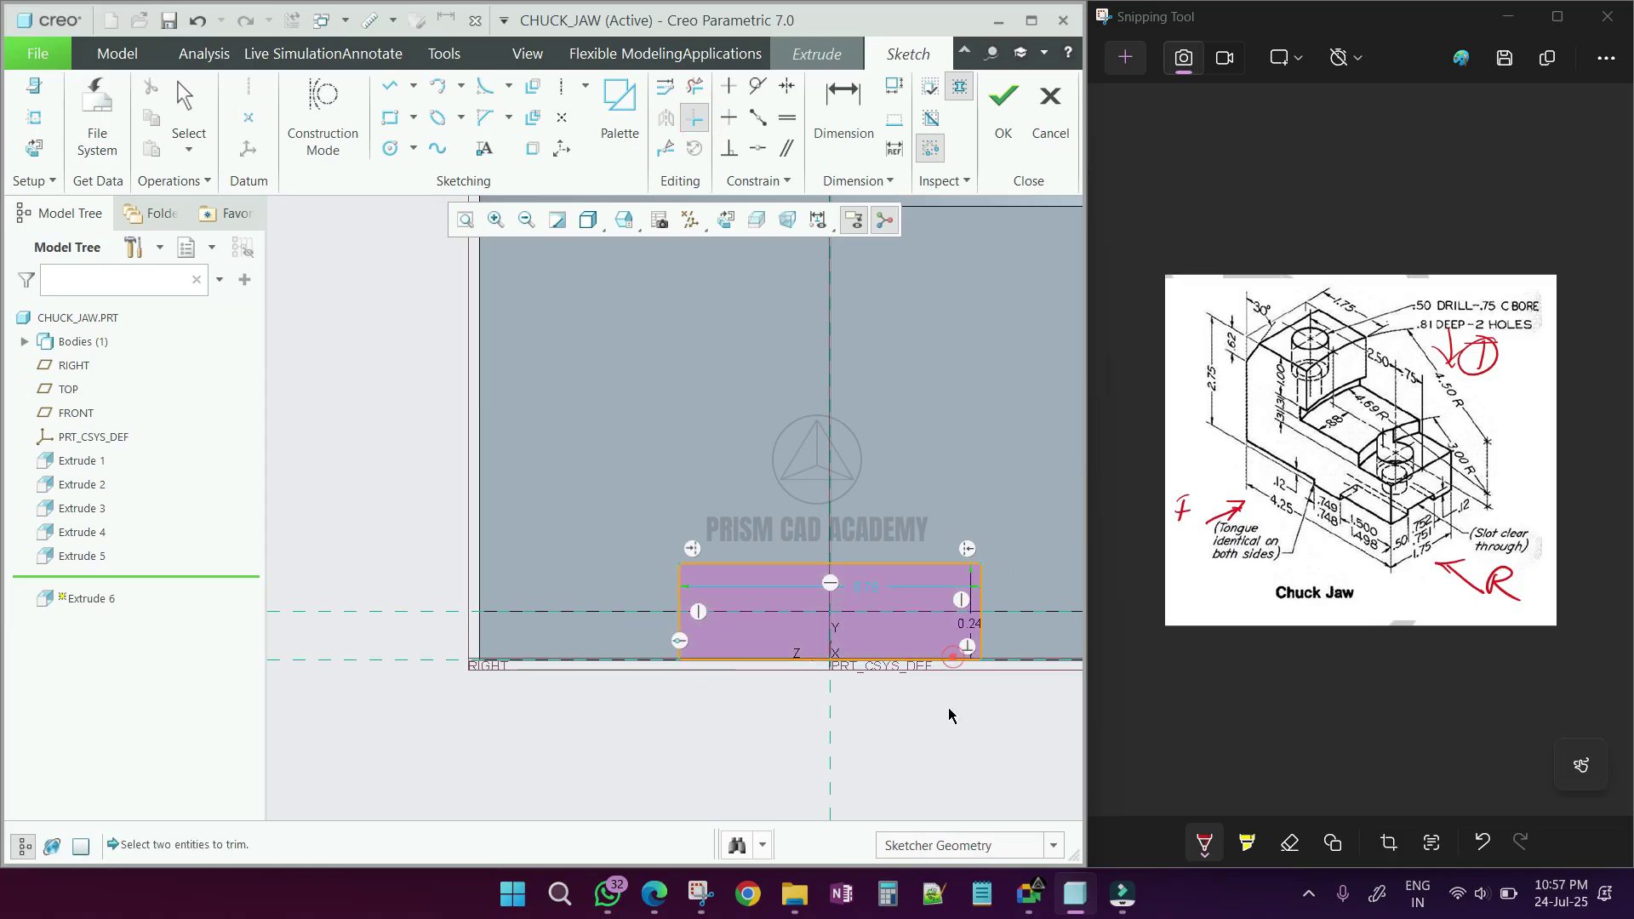
Lock the slot rectangle's width dimension in the sketch
{"action": "middle_click", "coordinate": [952, 715]}
{"action": "left_click", "coordinate": [877, 577]}
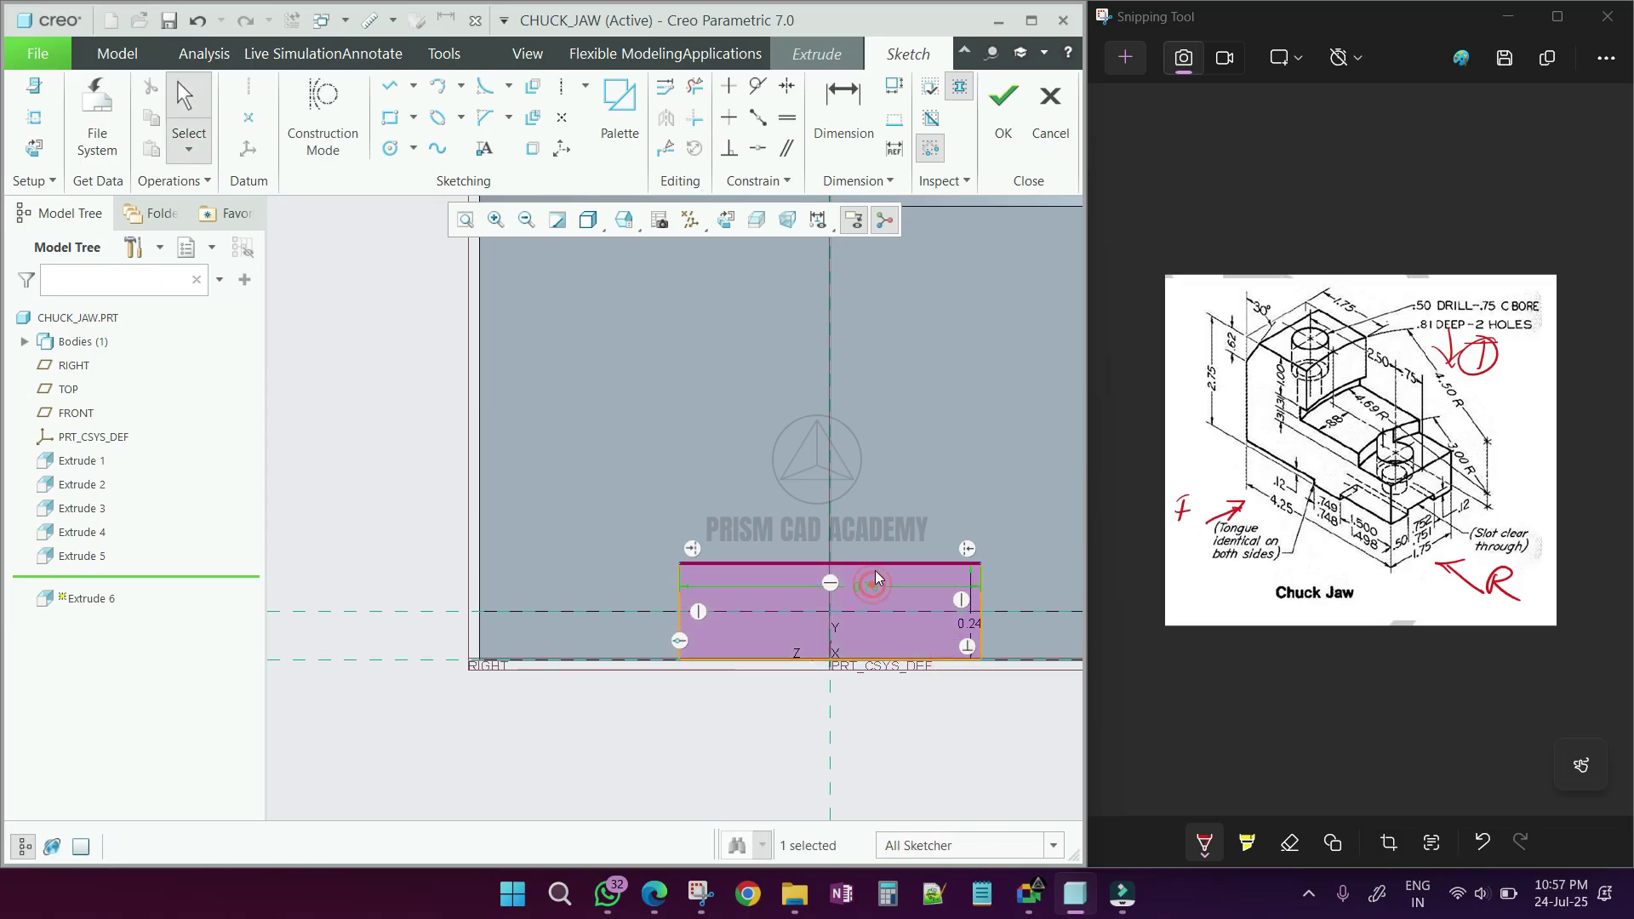
{"action": "left_click", "coordinate": [888, 528]}
{"action": "left_click", "coordinate": [884, 444]}
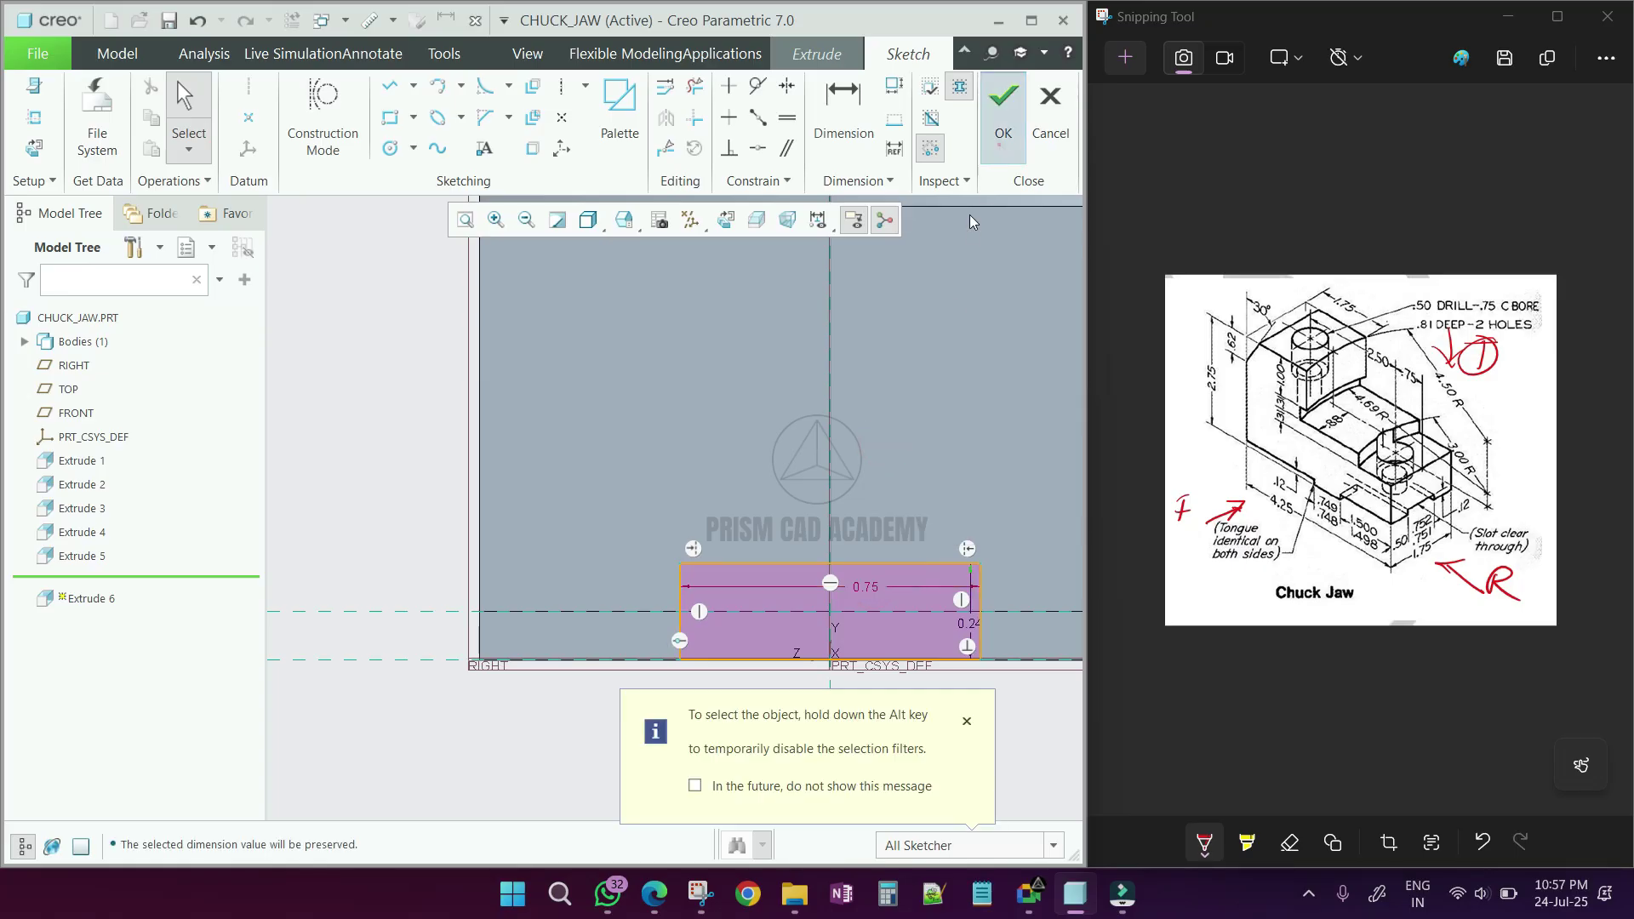
Finish the slot sketch and cut it lengthwise through the jaw with a depth of 5.00
{"action": "left_click", "coordinate": [1003, 119]}
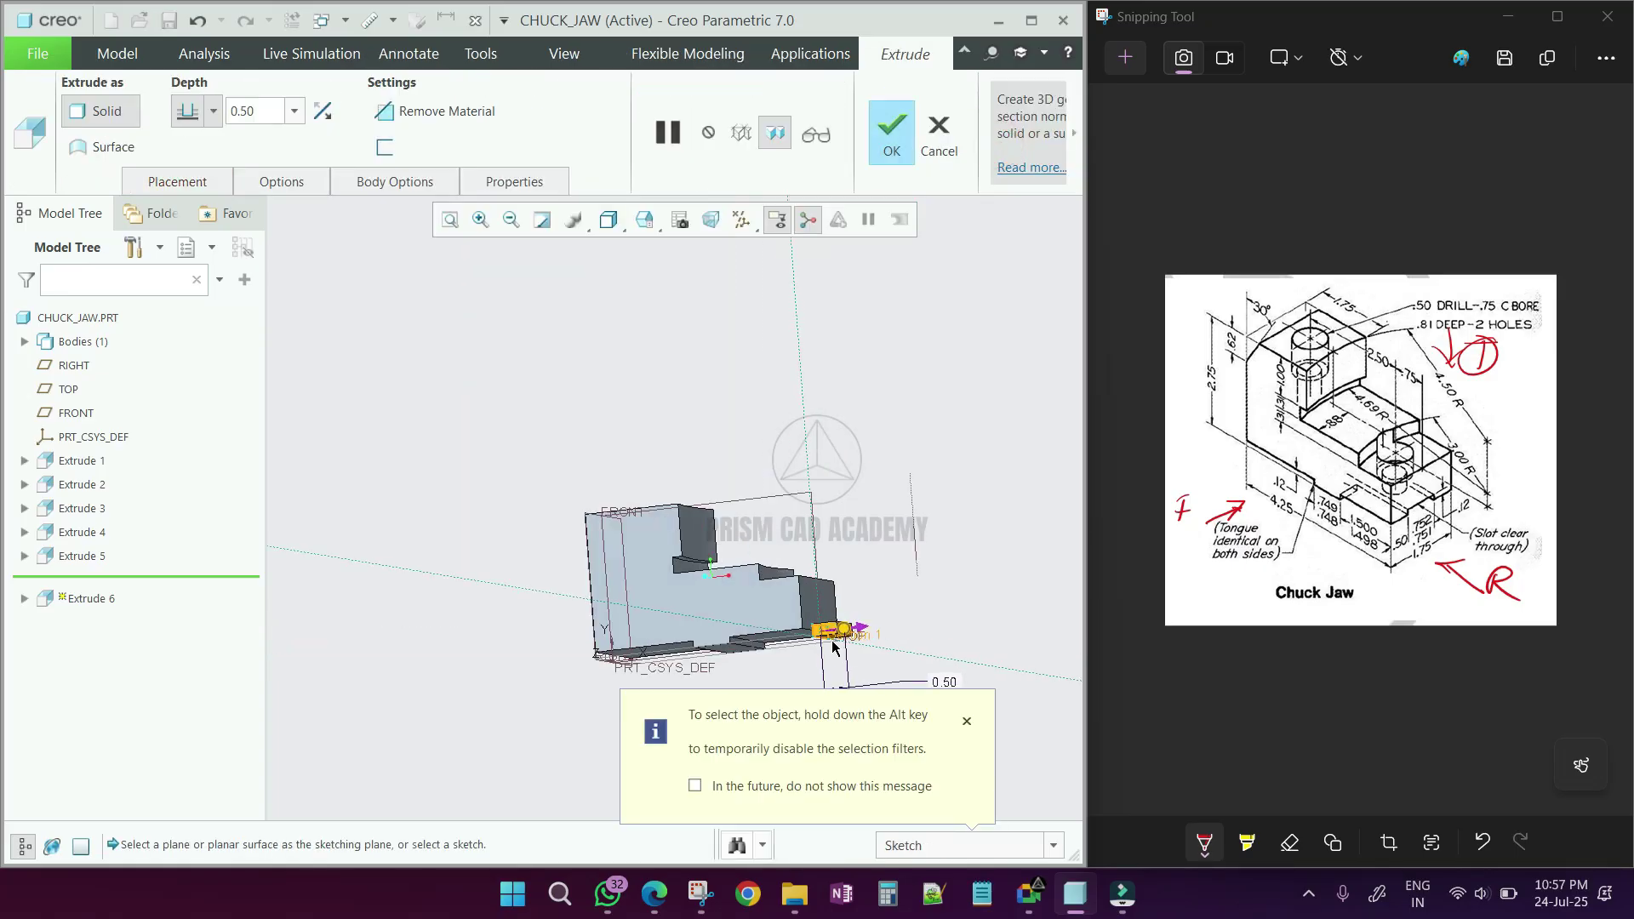
{"action": "left_click_drag", "start_coordinate": [835, 648], "coordinate": [578, 680]}
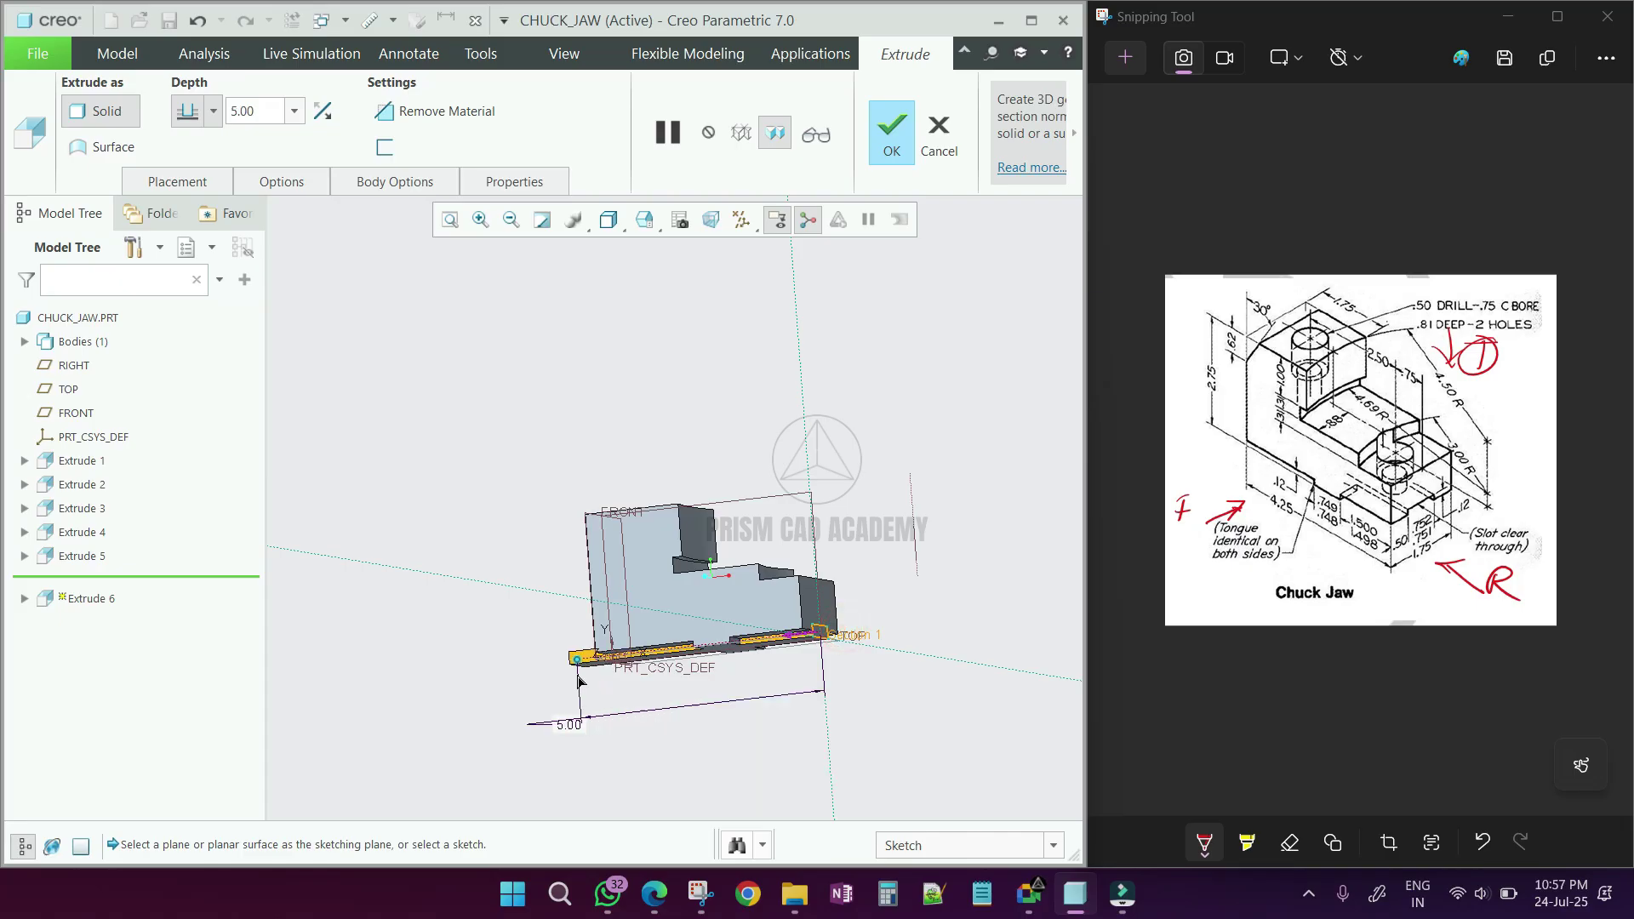
{"action": "left_click", "coordinate": [890, 127]}
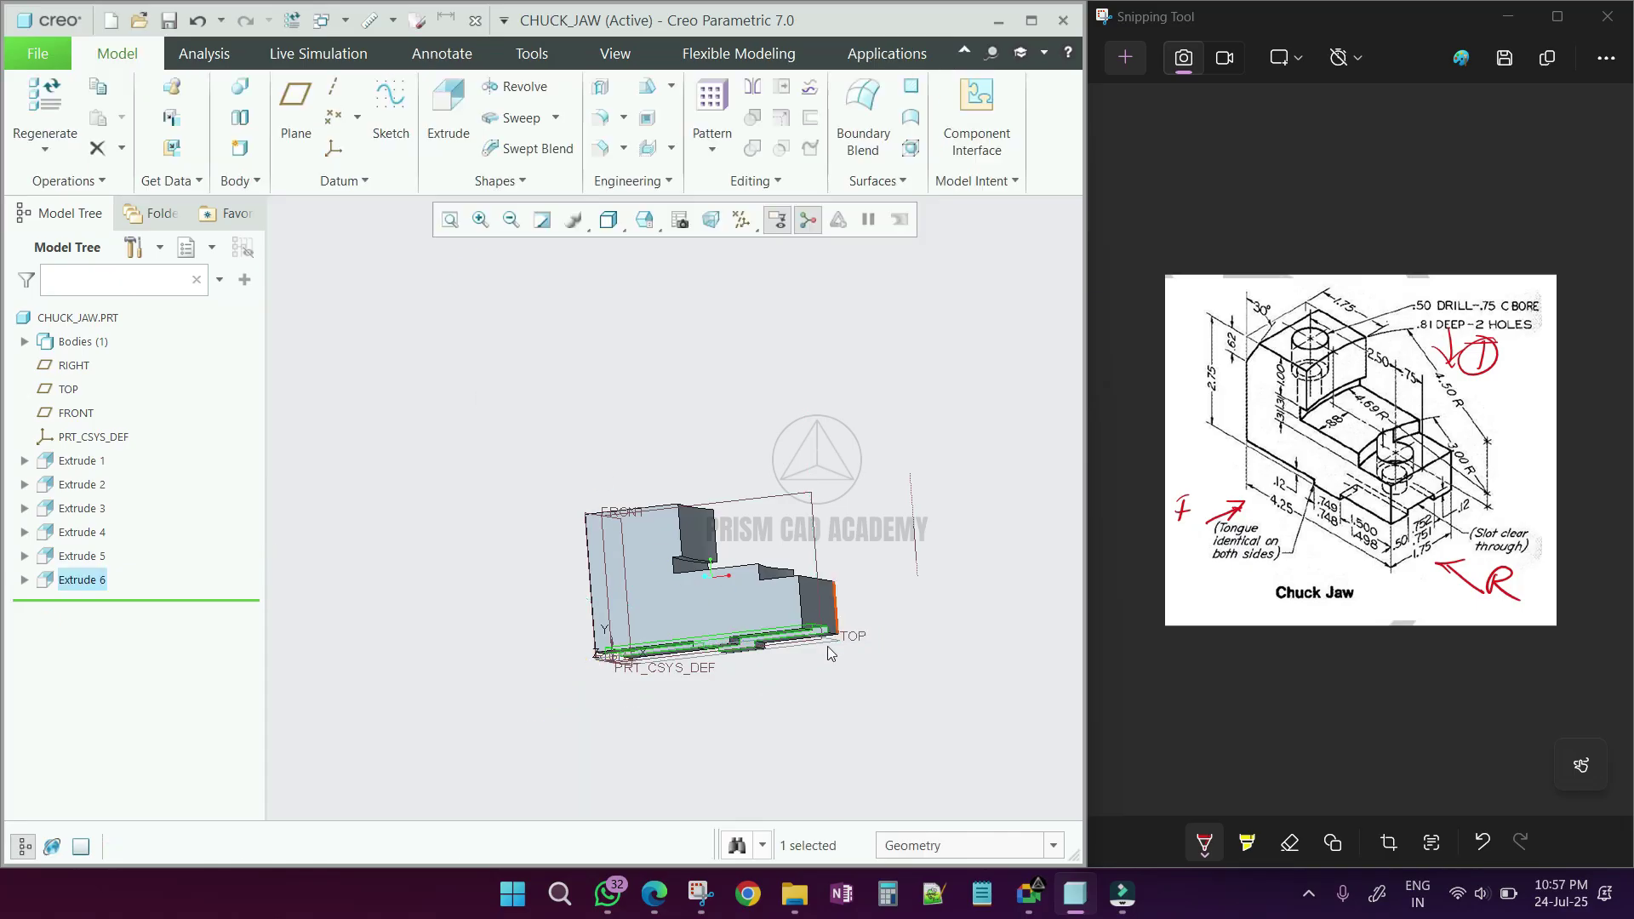
{"action": "left_click", "coordinate": [804, 664]}
{"action": "middle_click_drag", "start_coordinate": [794, 679], "coordinate": [887, 634]}
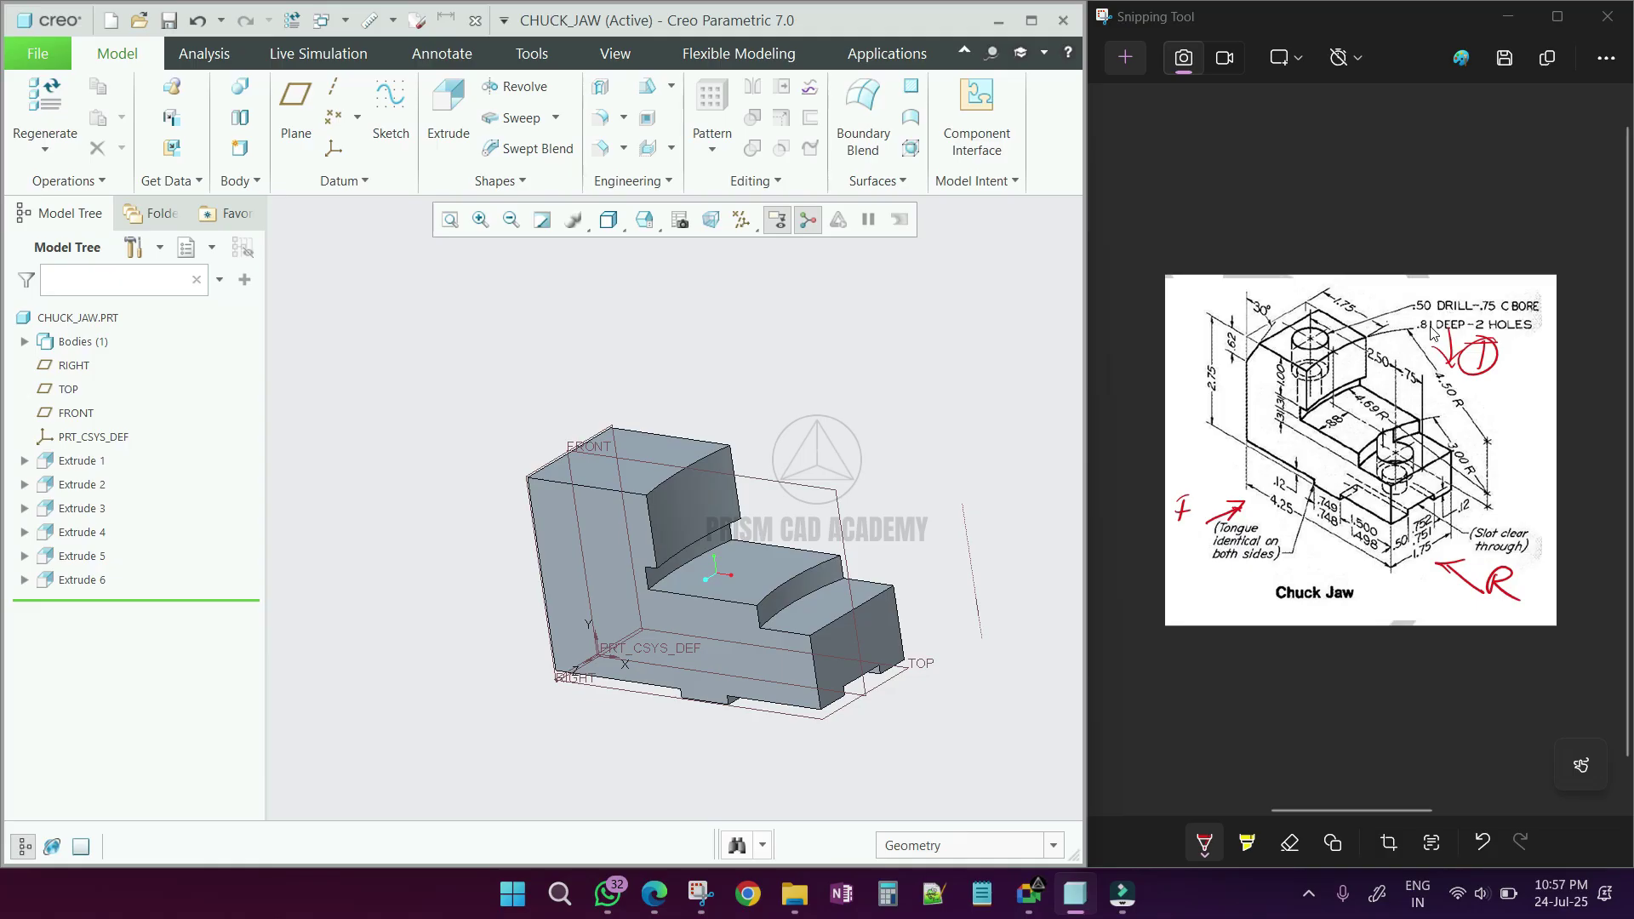
Erase the red pen marks from the reference drawing in Snipping Tool and start a hole feature in Creo Parametric
{"action": "left_click", "coordinate": [1289, 842]}
{"action": "mouse_move", "coordinate": [1489, 379]}
{"action": "left_mouse_down"}
{"action": "mouse_move", "coordinate": [1476, 319]}
{"action": "mouse_move", "coordinate": [1525, 355]}
{"action": "mouse_move", "coordinate": [1446, 336]}
{"action": "left_mouse_up"}
{"action": "middle_click_drag", "start_coordinate": [749, 510], "coordinate": [779, 462]}
{"action": "left_click", "coordinate": [611, 89]}
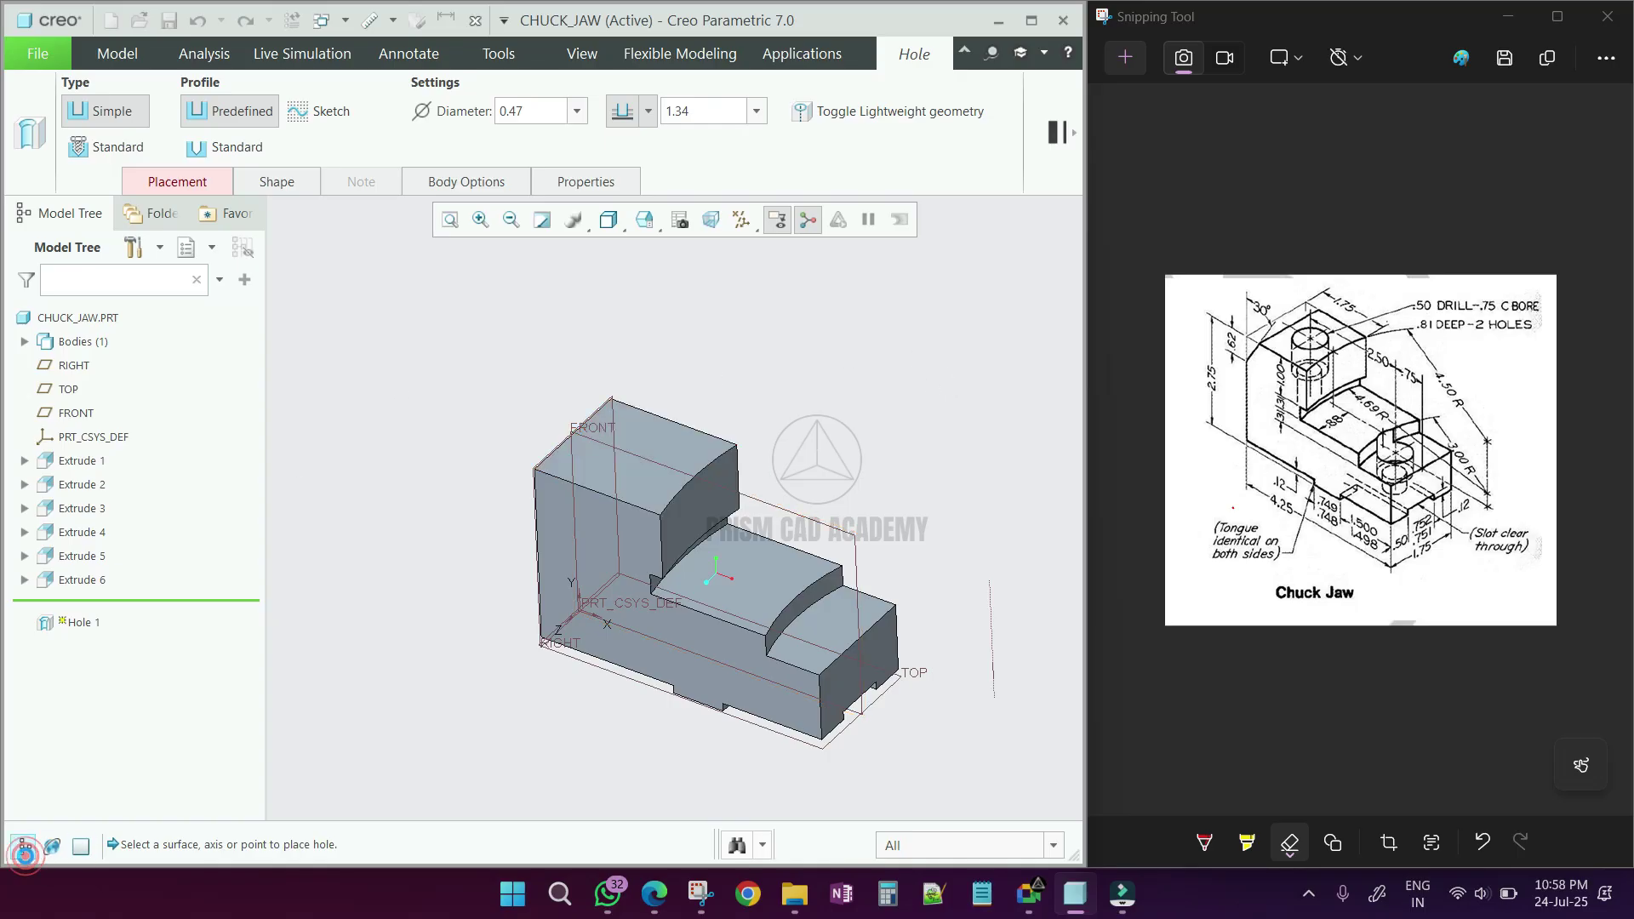
{"action": "left_click", "coordinate": [24, 853]}
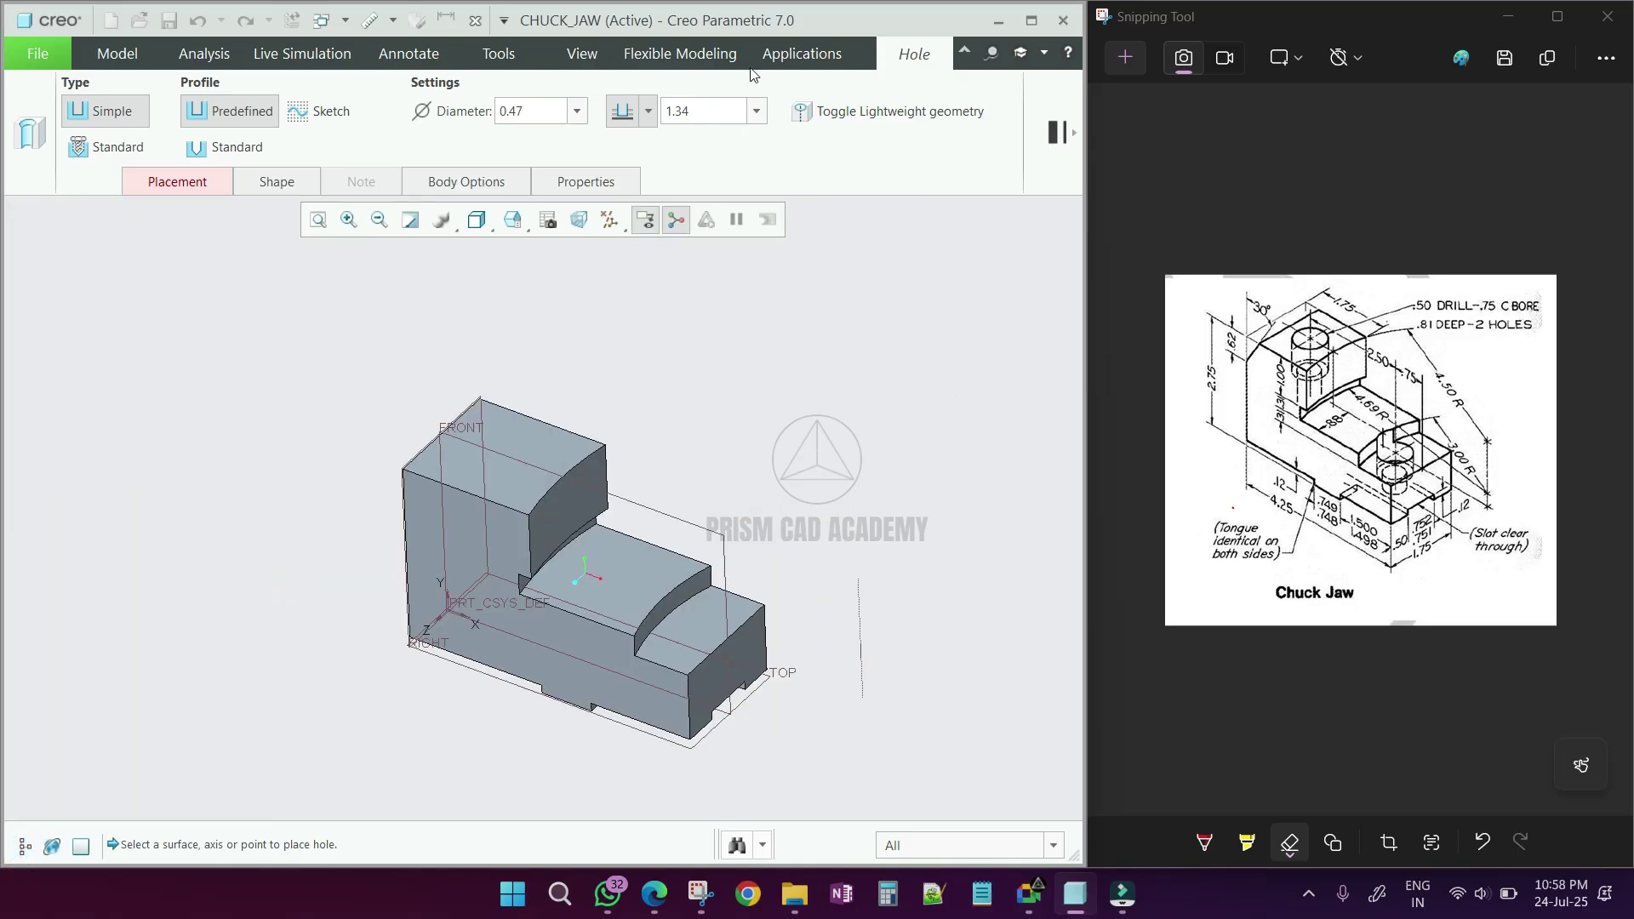
{"action": "left_click", "coordinate": [117, 53]}
{"action": "left_click", "coordinate": [914, 53]}
{"action": "left_click", "coordinate": [24, 844]}
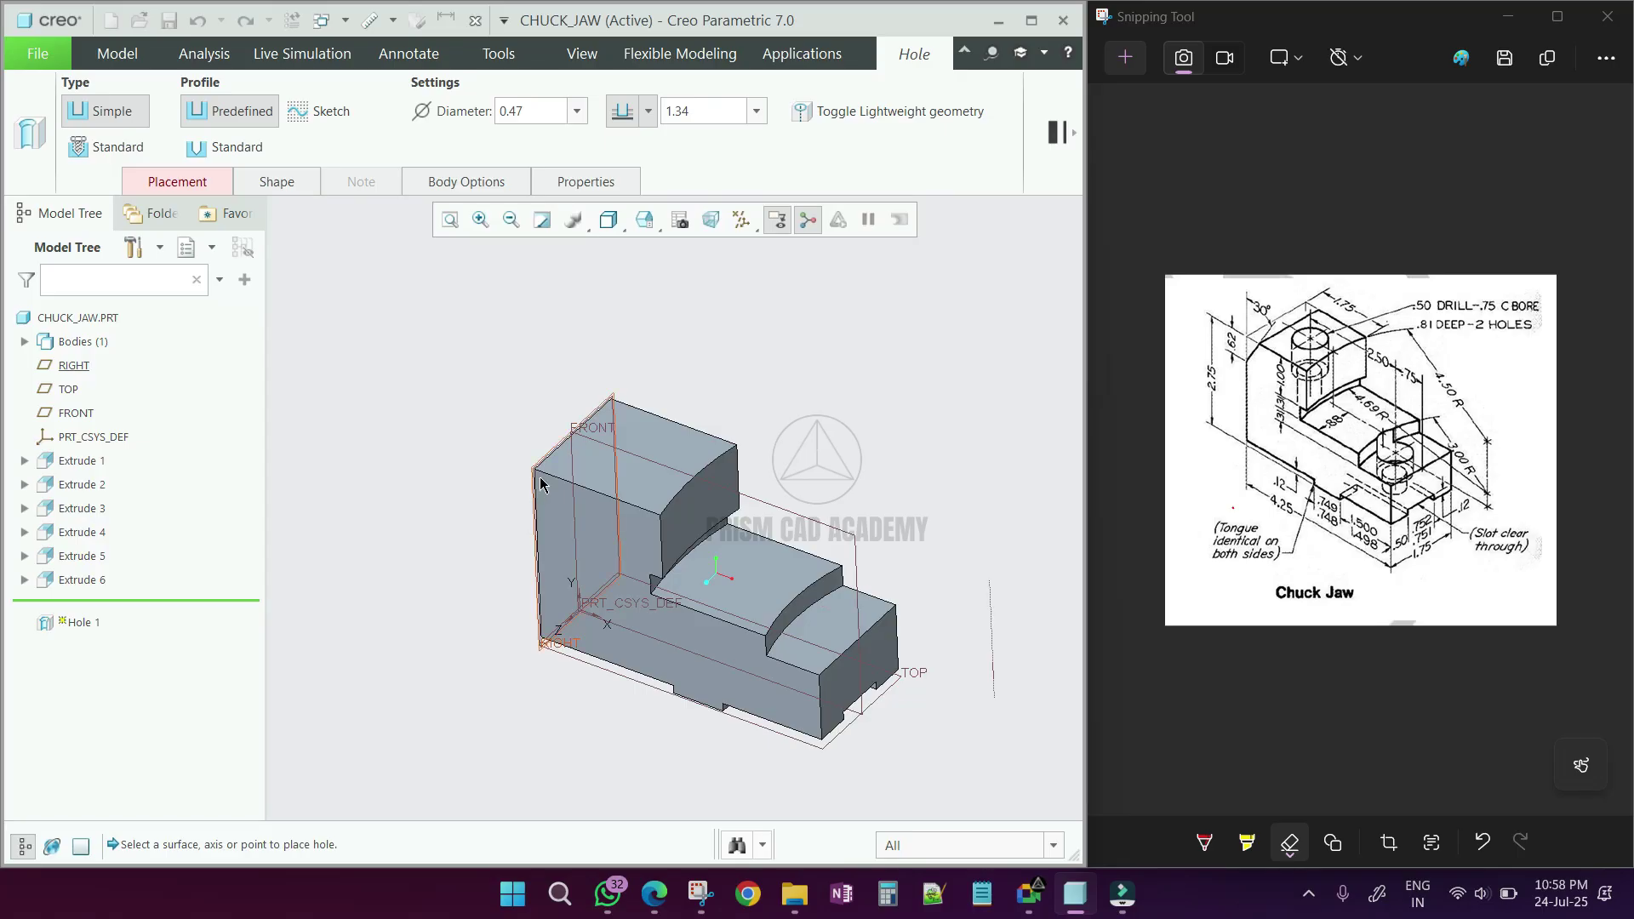
Place the hole on the tall block's top face and attach its first offset reference to the jaw's low end face
{"action": "left_click", "coordinate": [643, 430]}
{"action": "scroll", "coordinate": [651, 460], "scroll_direction": "up", "scroll_amount": 4}
{"action": "scroll", "coordinate": [650, 460], "scroll_direction": "up", "scroll_amount": 4}
{"action": "middle_click_drag", "start_coordinate": [650, 460], "coordinate": [641, 480]}
{"action": "scroll", "coordinate": [642, 481], "scroll_direction": "down", "scroll_amount": 4}
{"action": "scroll", "coordinate": [642, 481], "scroll_direction": "up", "scroll_amount": 5}
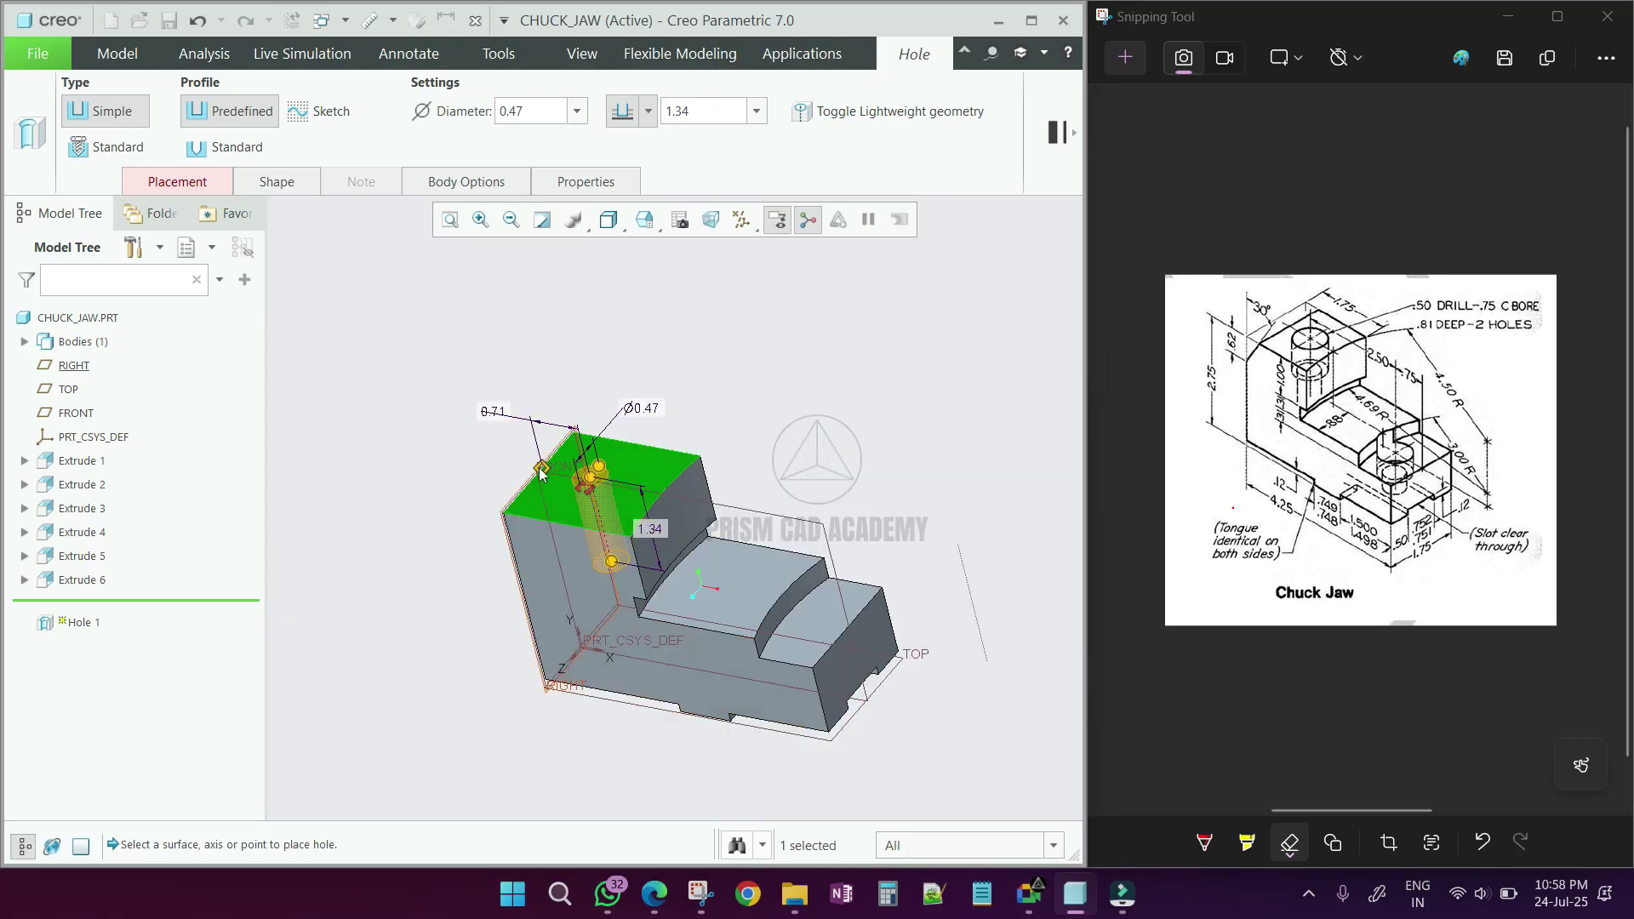
{"action": "left_click_drag", "start_coordinate": [859, 561], "coordinate": [825, 522]}
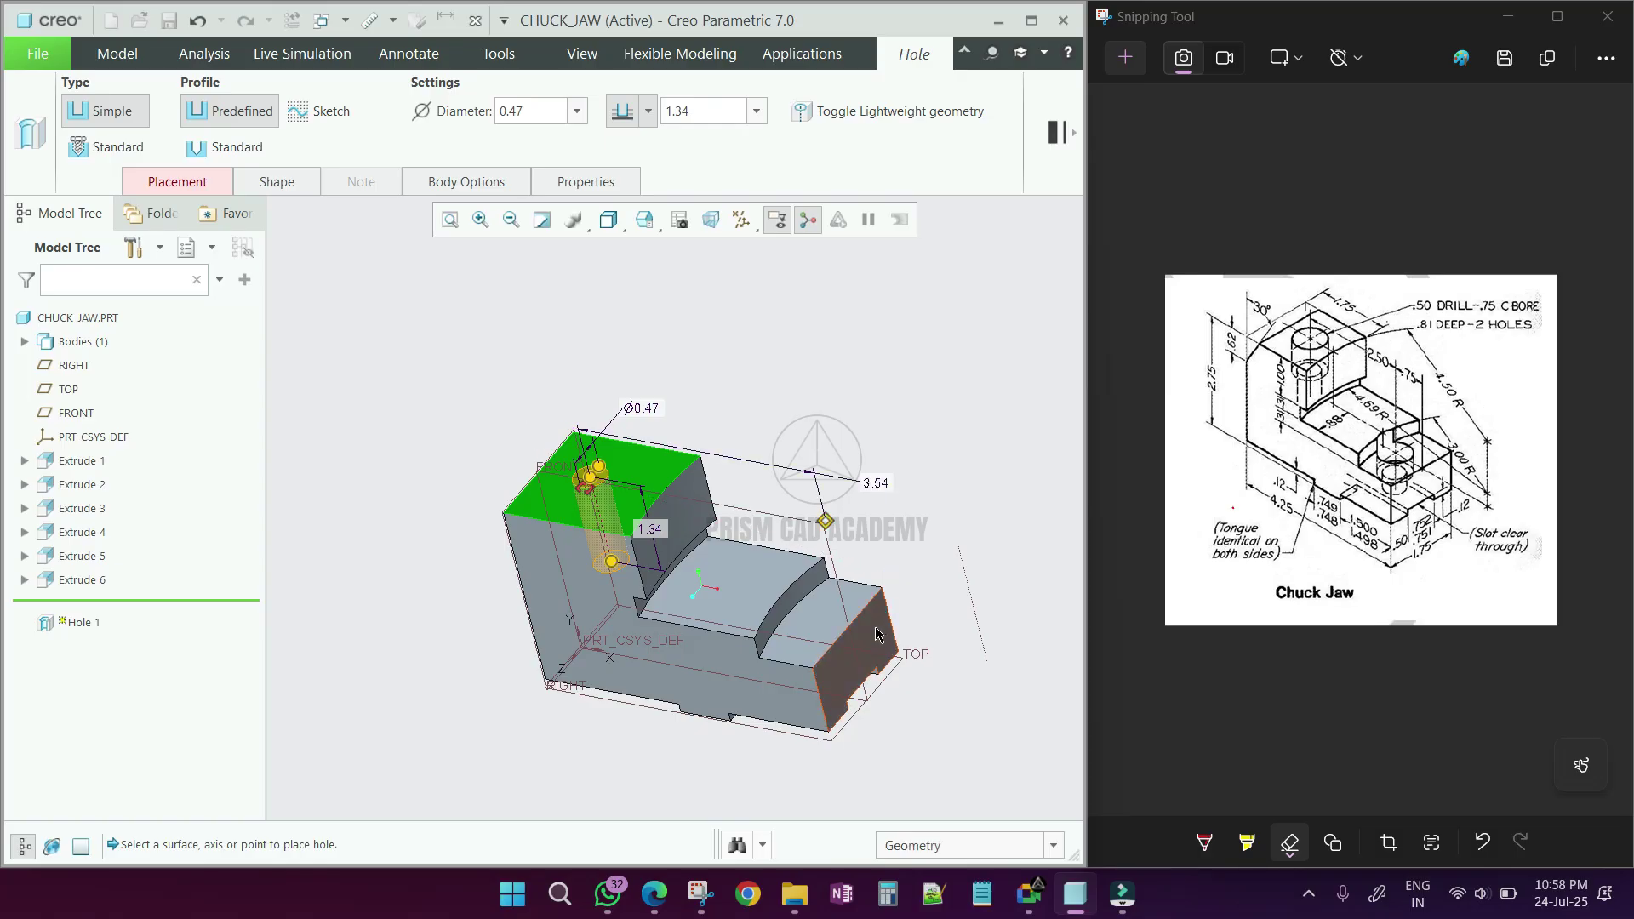
Set the hole's offset from the low end face to 3.25
{"action": "middle_click_drag", "start_coordinate": [859, 609], "coordinate": [1006, 562]}
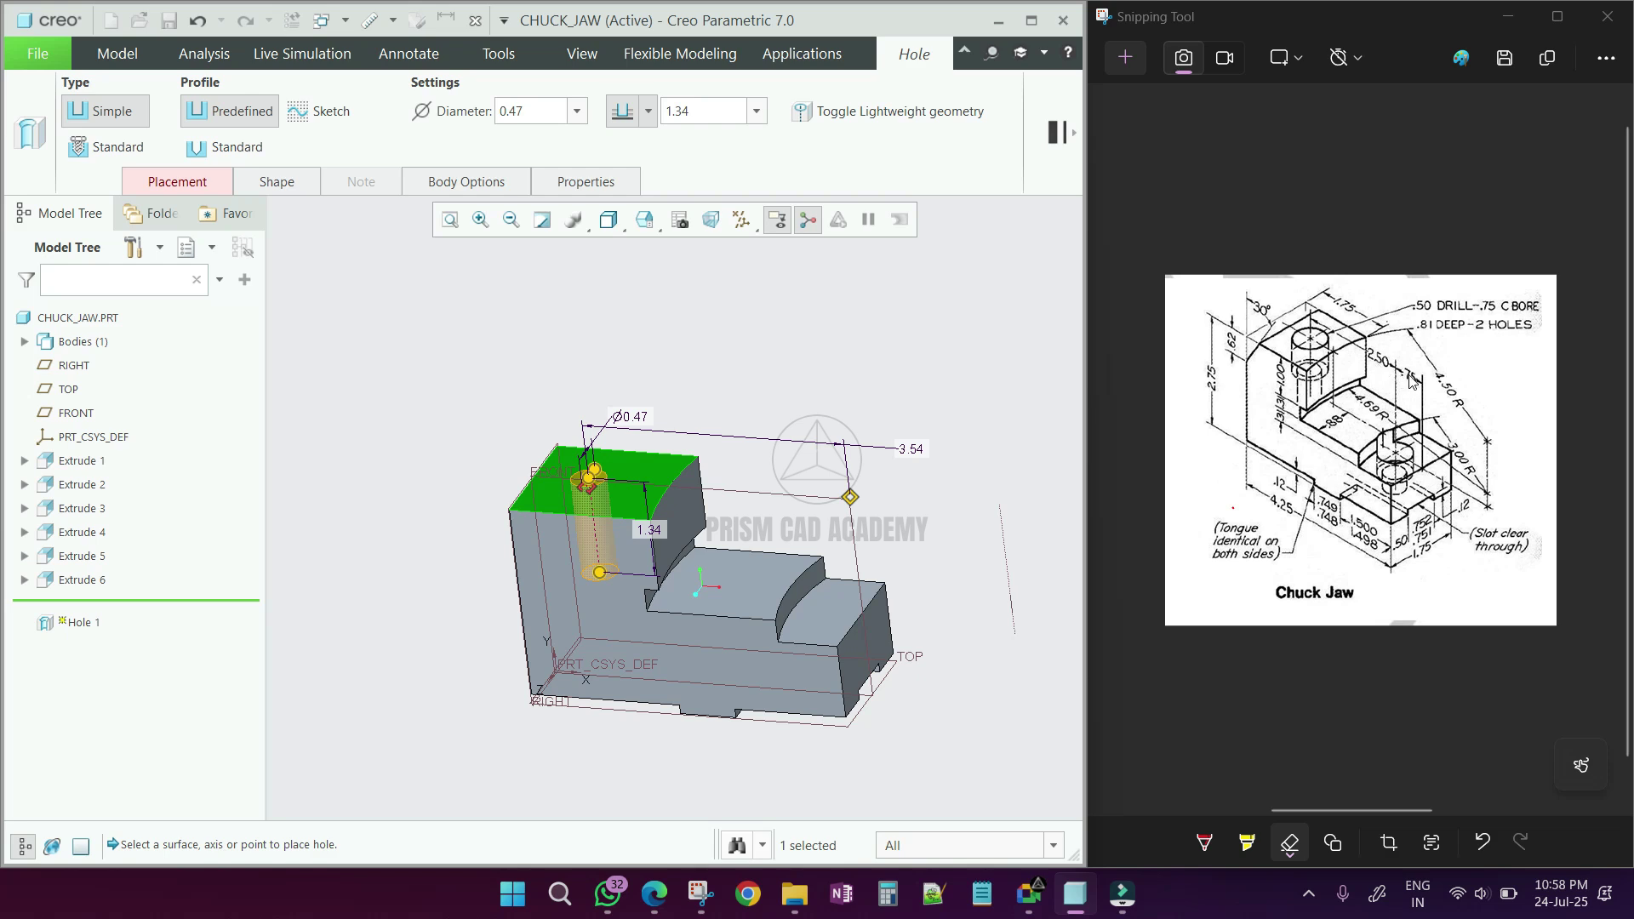
{"action": "double_click", "coordinate": [908, 449]}
{"action": "type", "text": "2"}
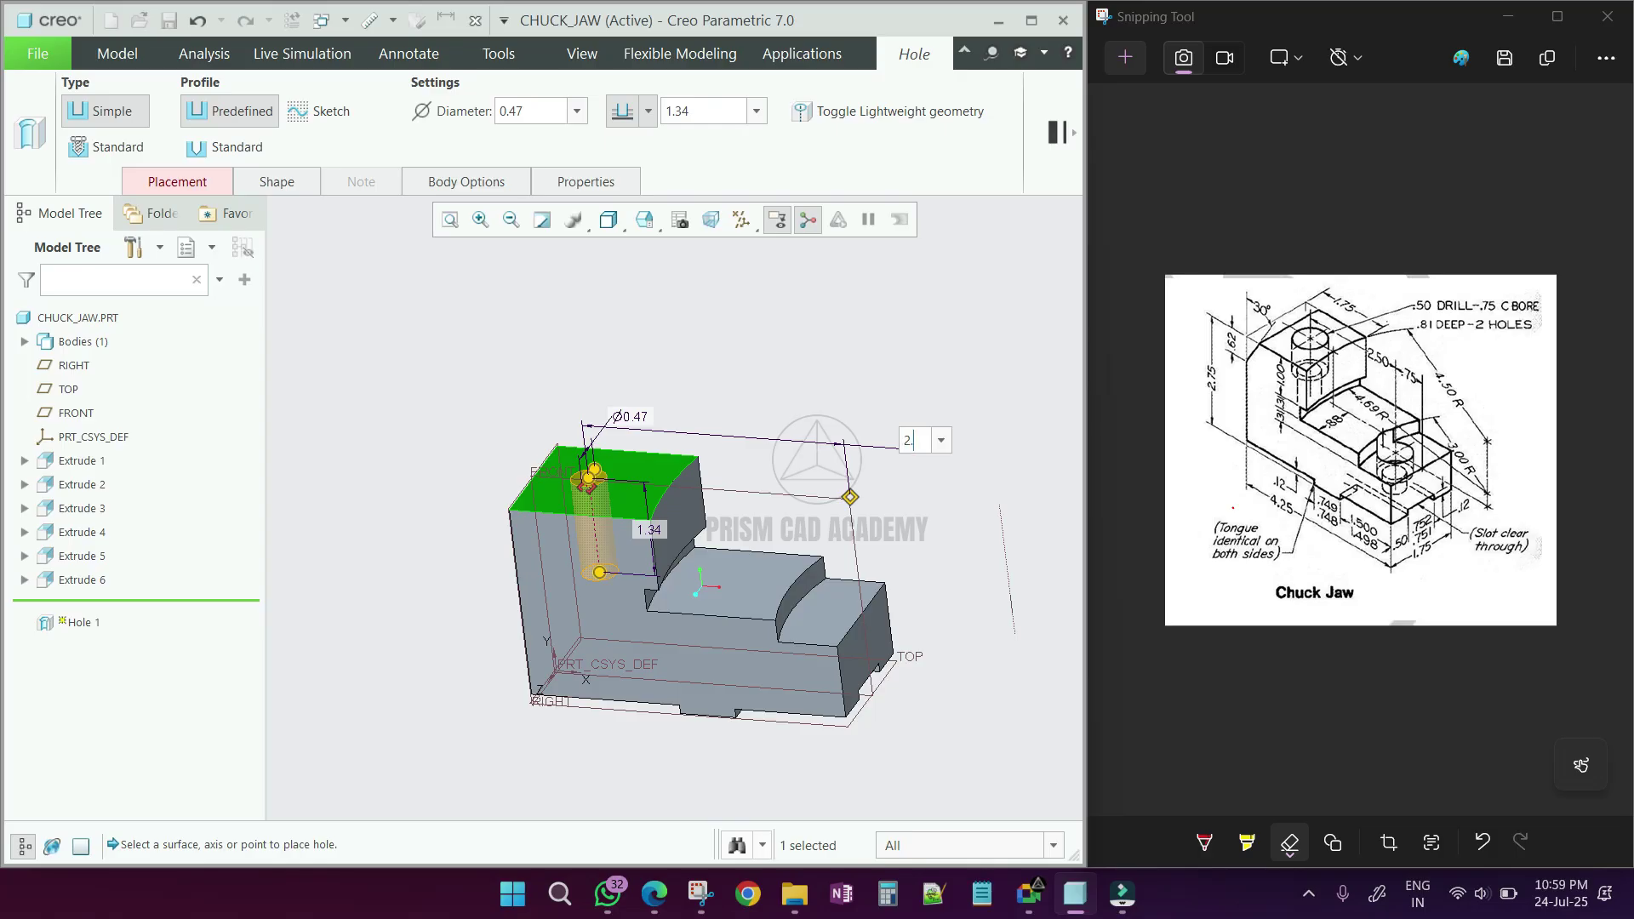
{"action": "type", "text": ".540.75"}
{"action": "key", "text": "Return"}
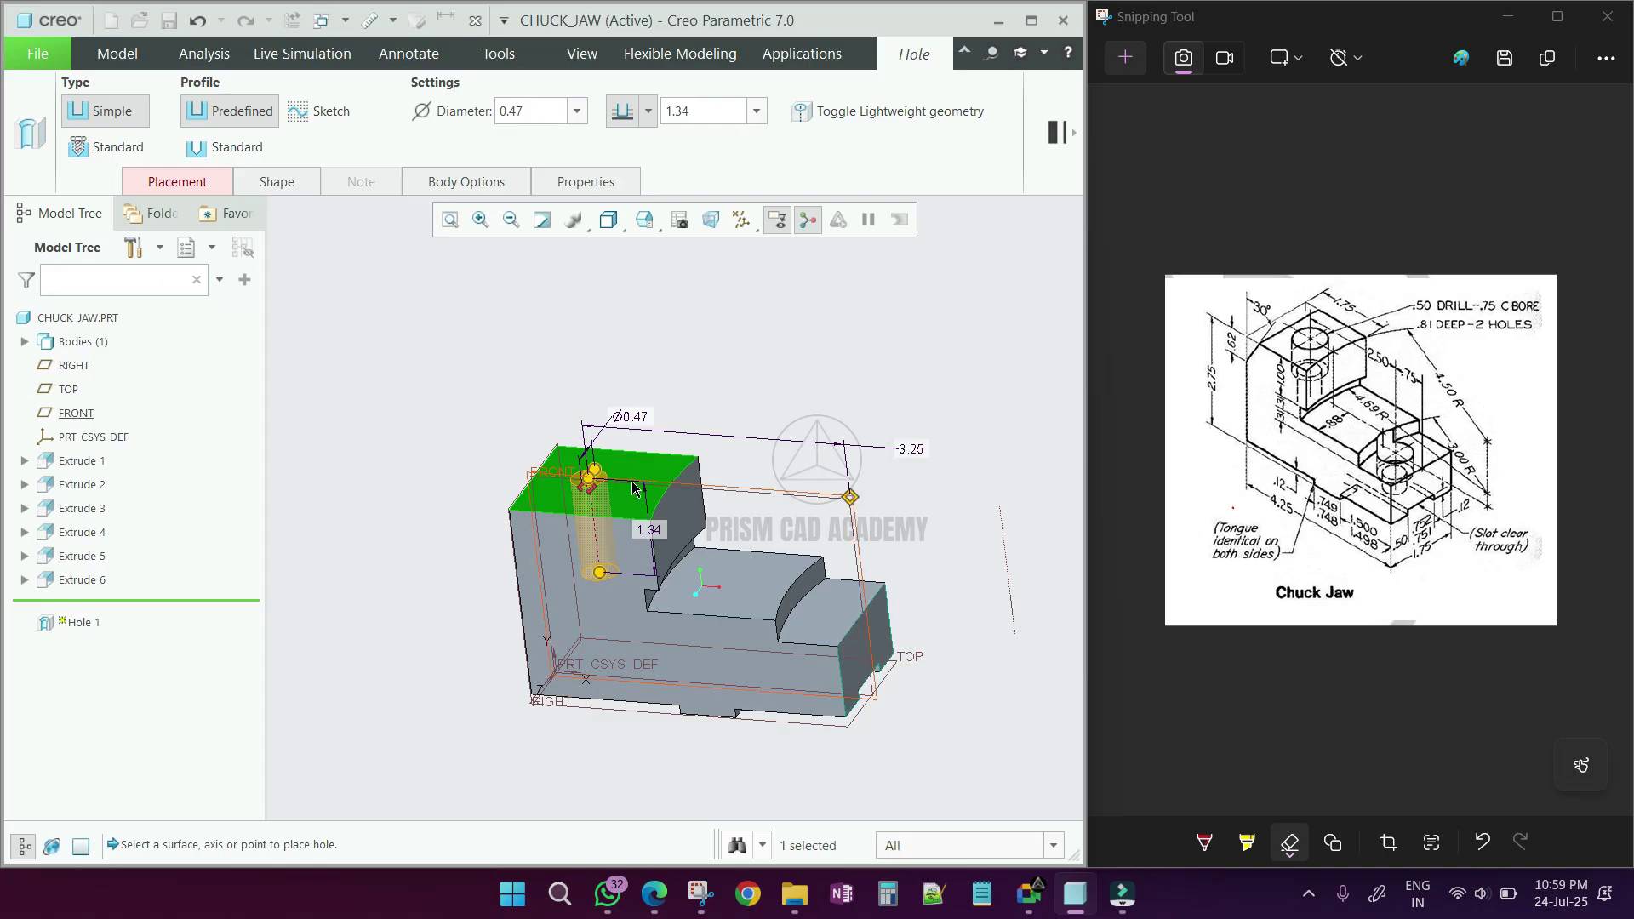
Use the FRONT plane as the hole's second offset reference with an offset of 0.00
{"action": "scroll", "coordinate": [631, 482], "scroll_direction": "down", "scroll_amount": 3}
{"action": "middle_click_drag", "start_coordinate": [628, 475], "coordinate": [522, 495]}
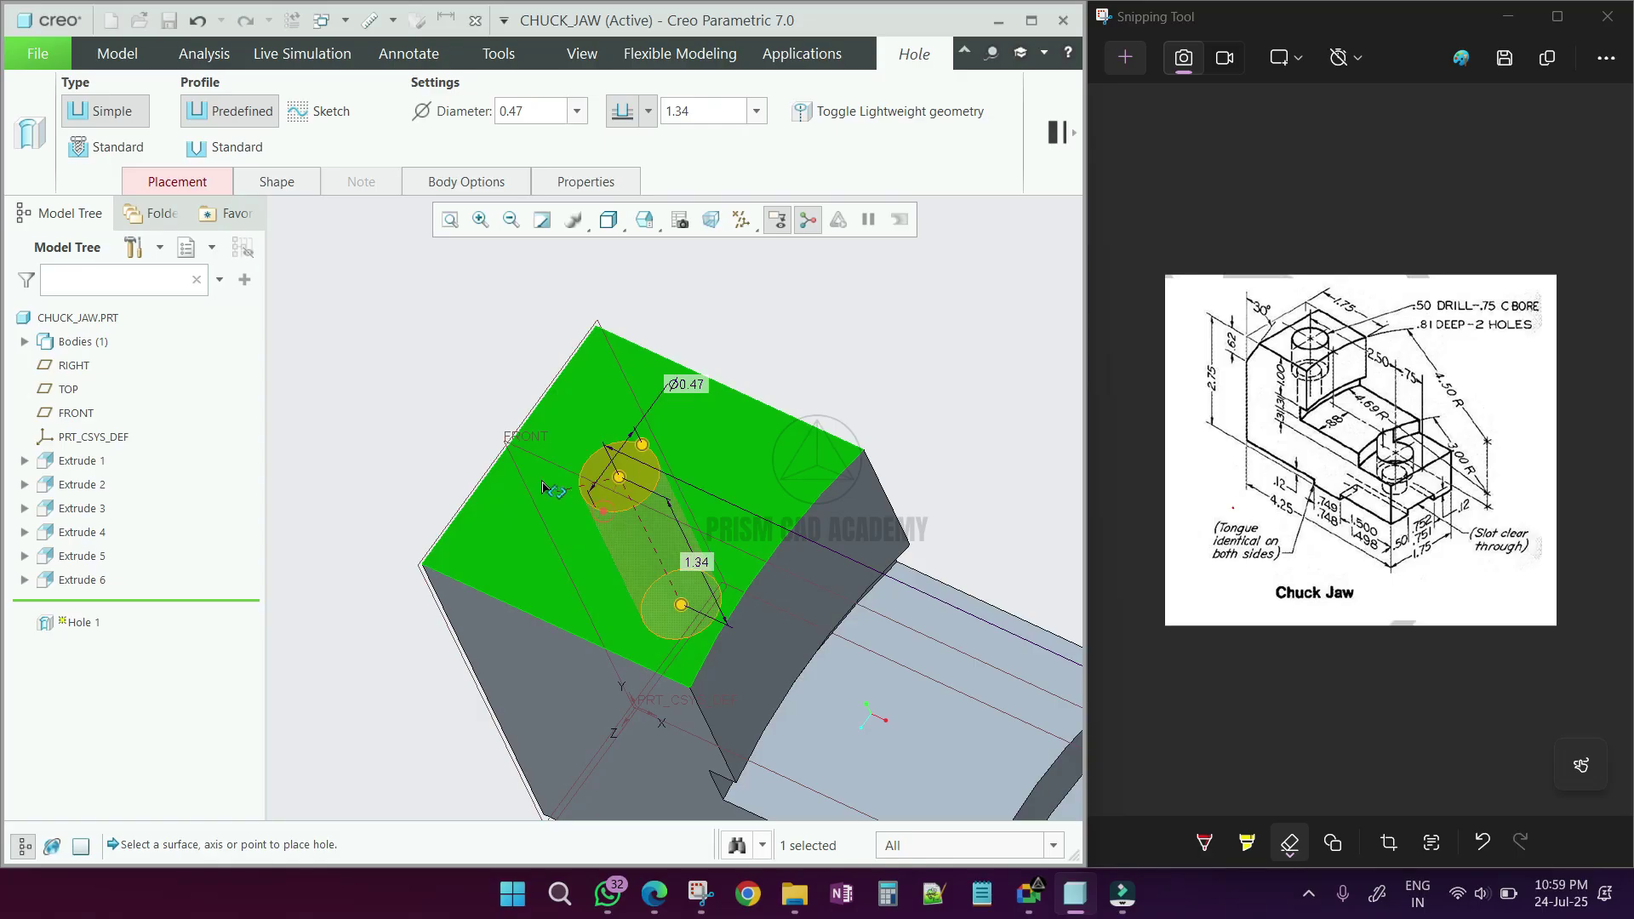
{"action": "left_click_drag", "start_coordinate": [542, 487], "coordinate": [608, 537]}
{"action": "middle_click_drag", "start_coordinate": [608, 538], "coordinate": [648, 357]}
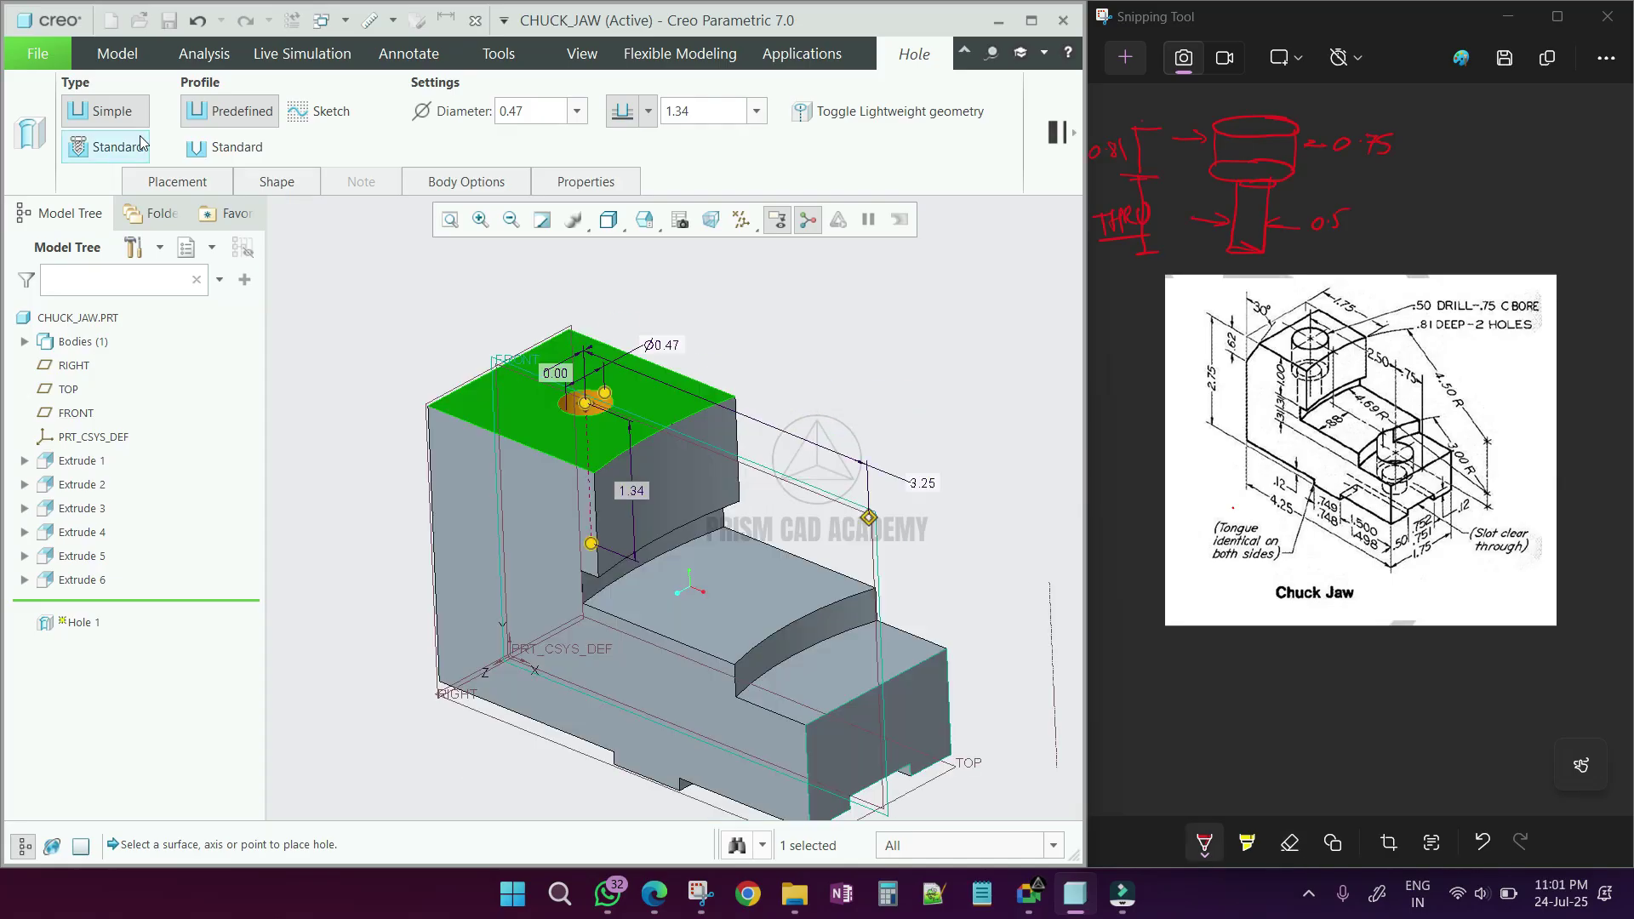
Give the hole a standard drill profile and set its diameter to 0.5
{"action": "left_click", "coordinate": [237, 148]}
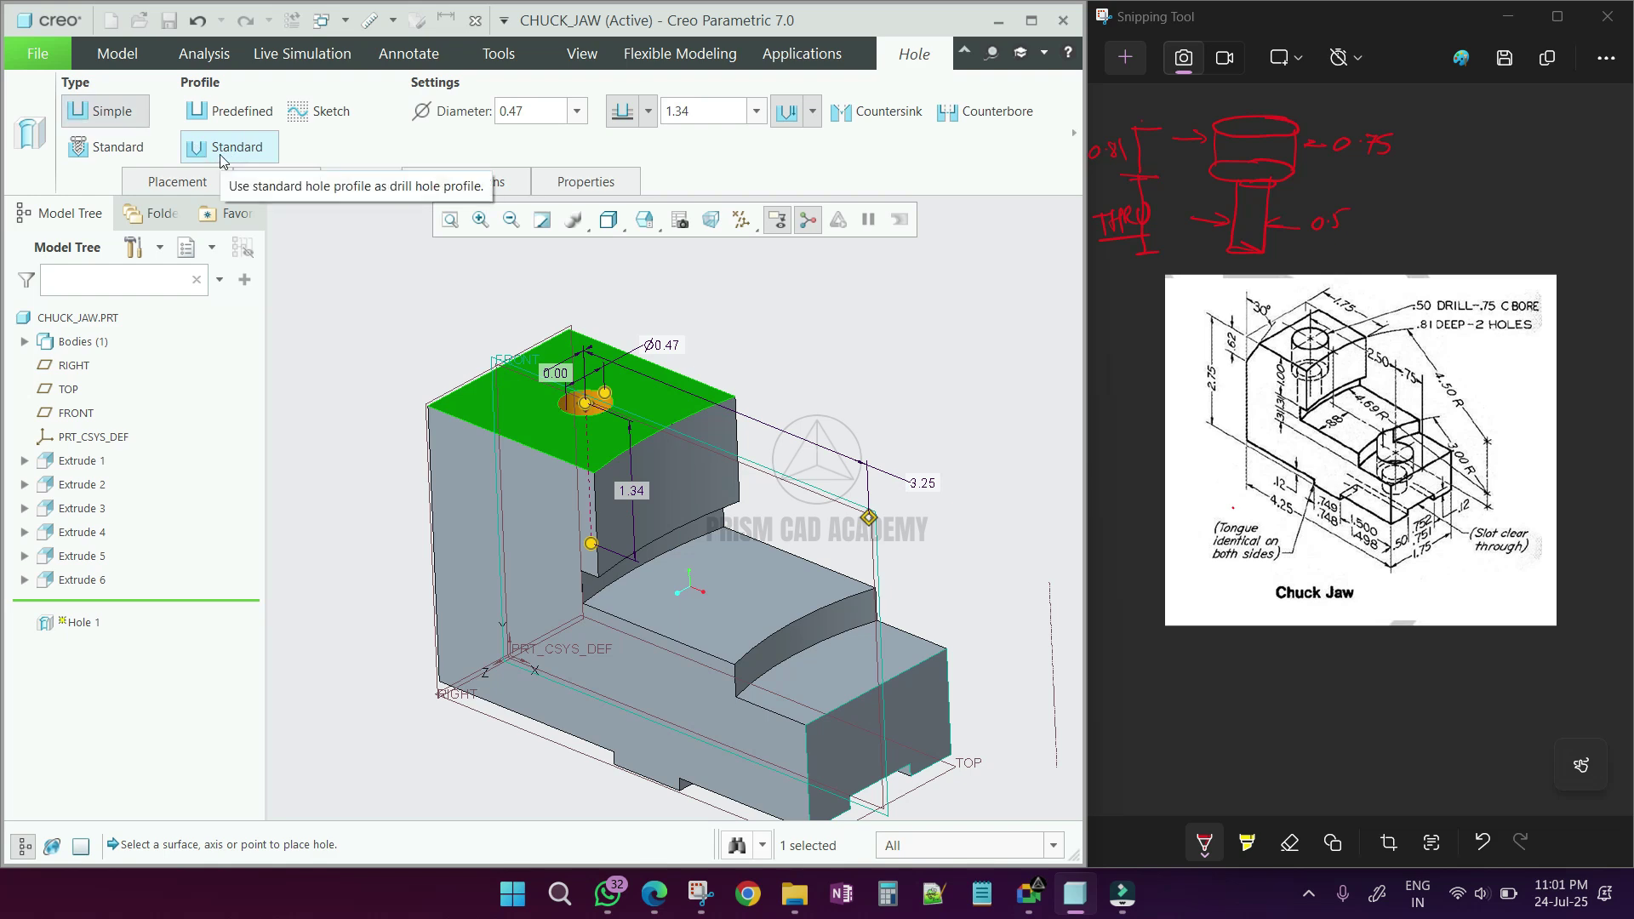
{"action": "scroll", "coordinate": [578, 374], "scroll_direction": "up", "scroll_amount": 1}
{"action": "scroll", "coordinate": [595, 357], "scroll_direction": "down", "scroll_amount": 2}
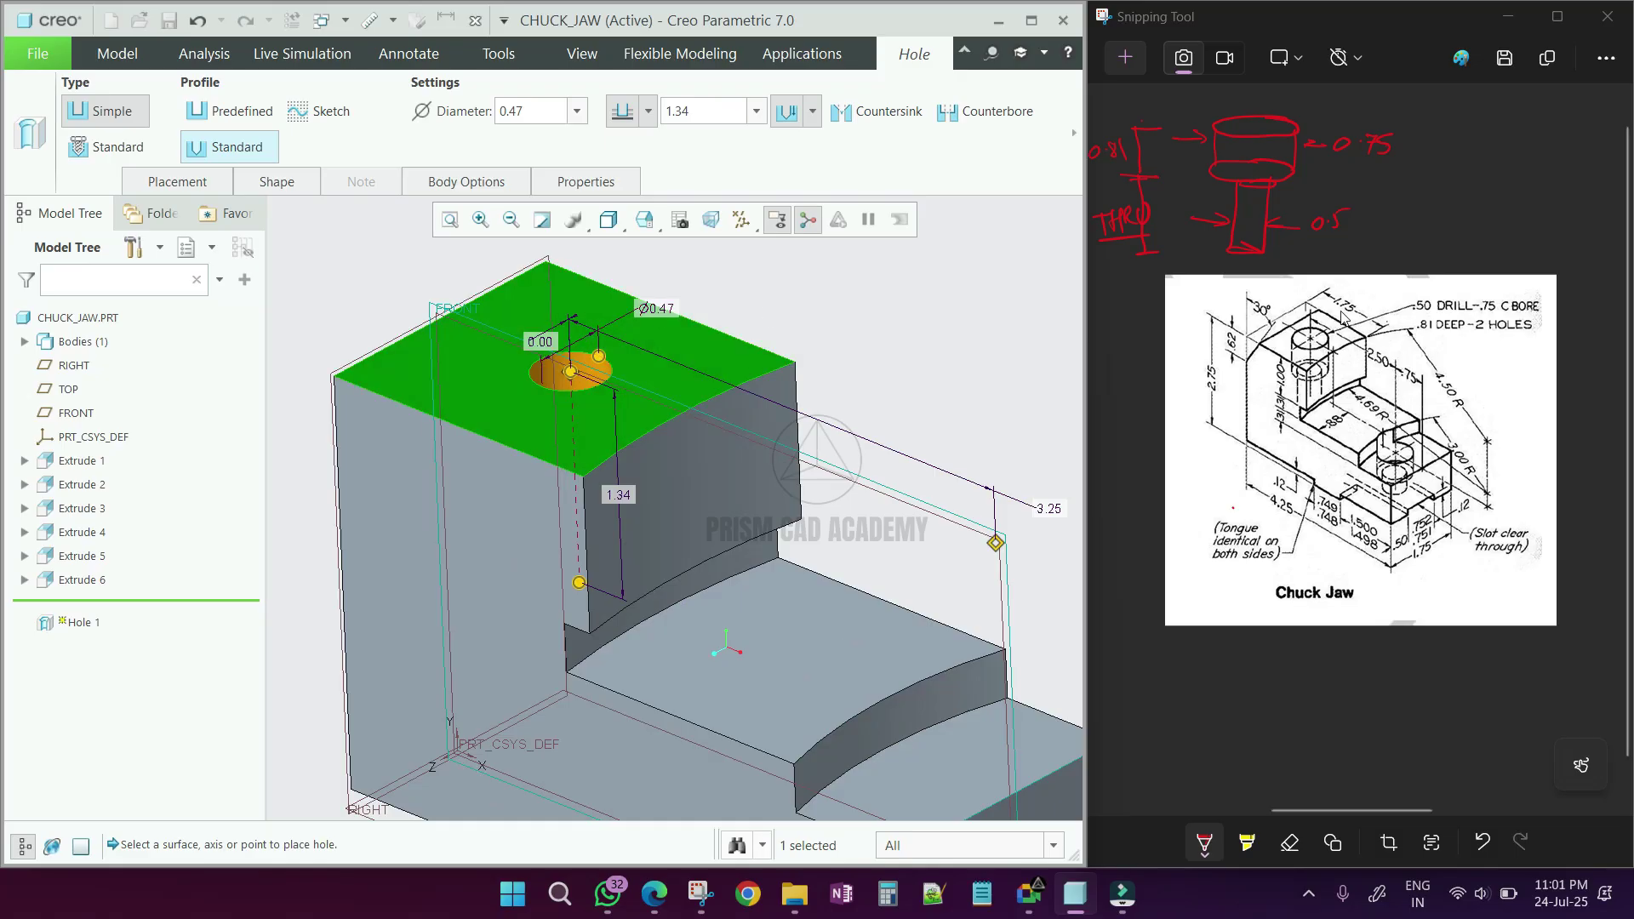
{"action": "double_click", "coordinate": [659, 307]}
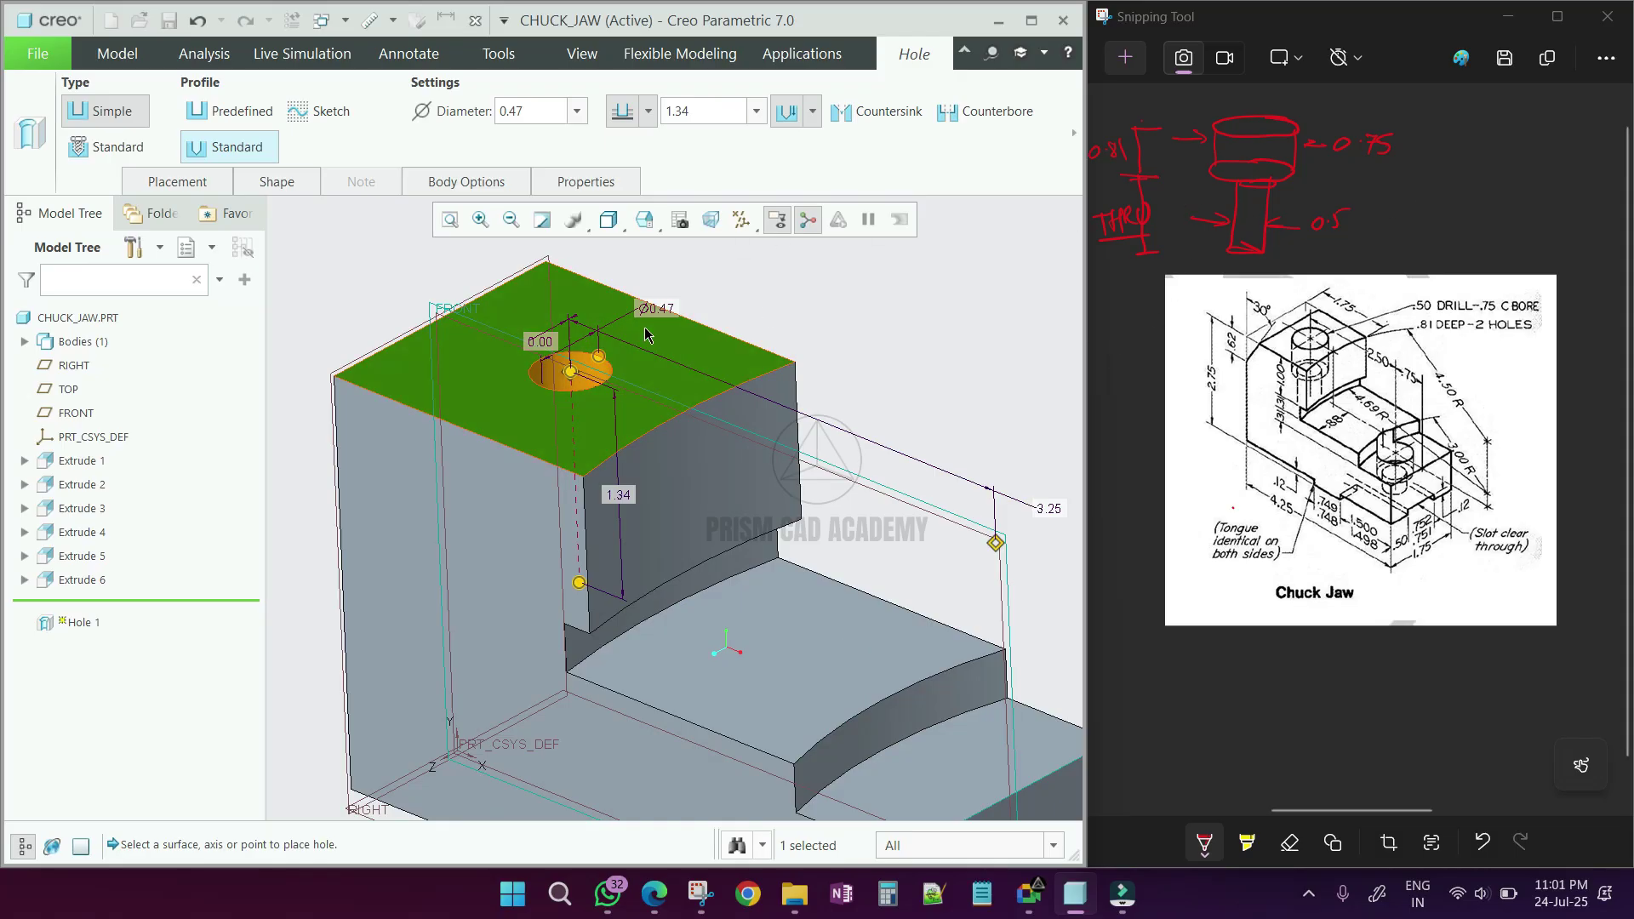
{"action": "key", "text": "BackSpace"}
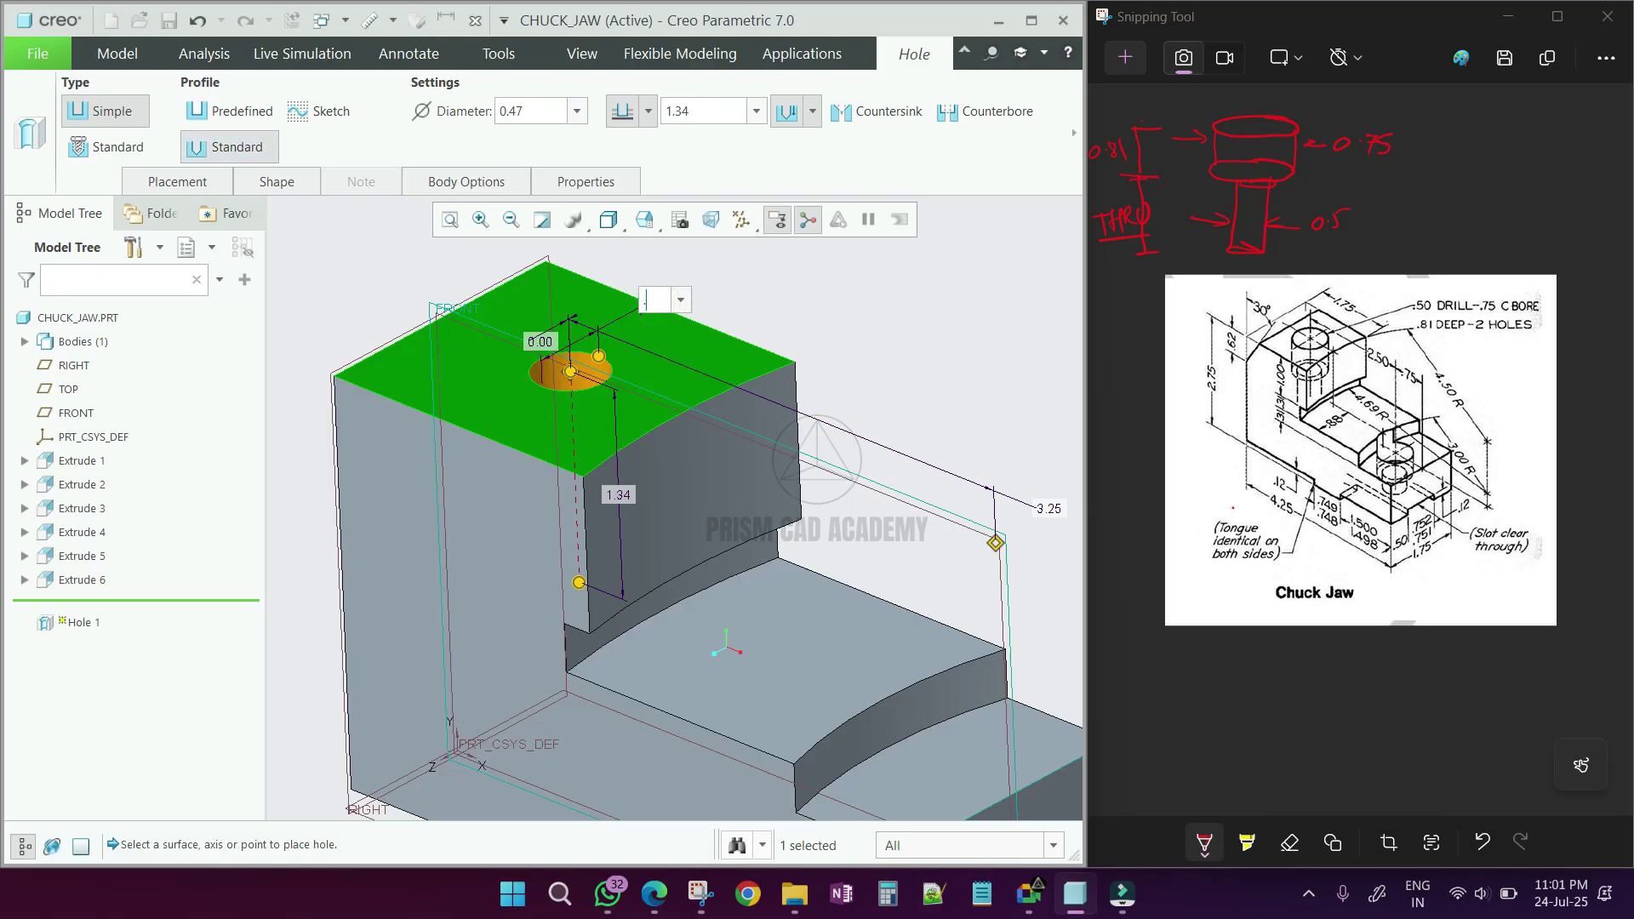
{"action": "type", "text": ".5"}
{"action": "key", "text": "Return"}
Set the hole depth to To Selected and pick the inner face of the through slot on the underside
{"action": "middle_click_drag", "start_coordinate": [596, 400], "coordinate": [510, 669]}
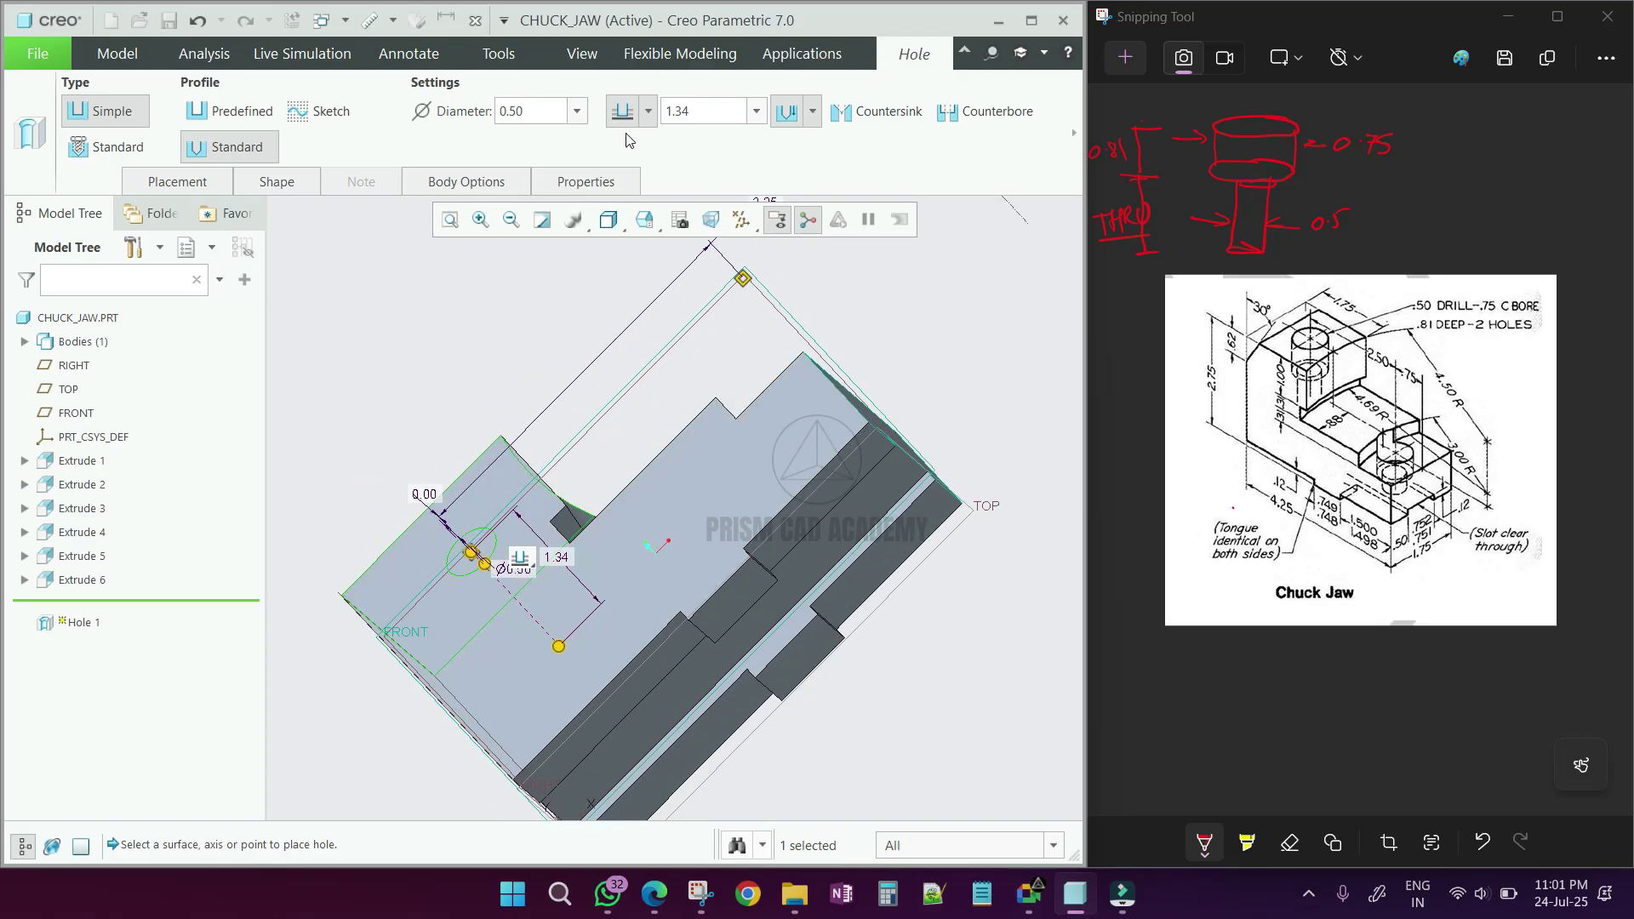
{"action": "left_click", "coordinate": [649, 111]}
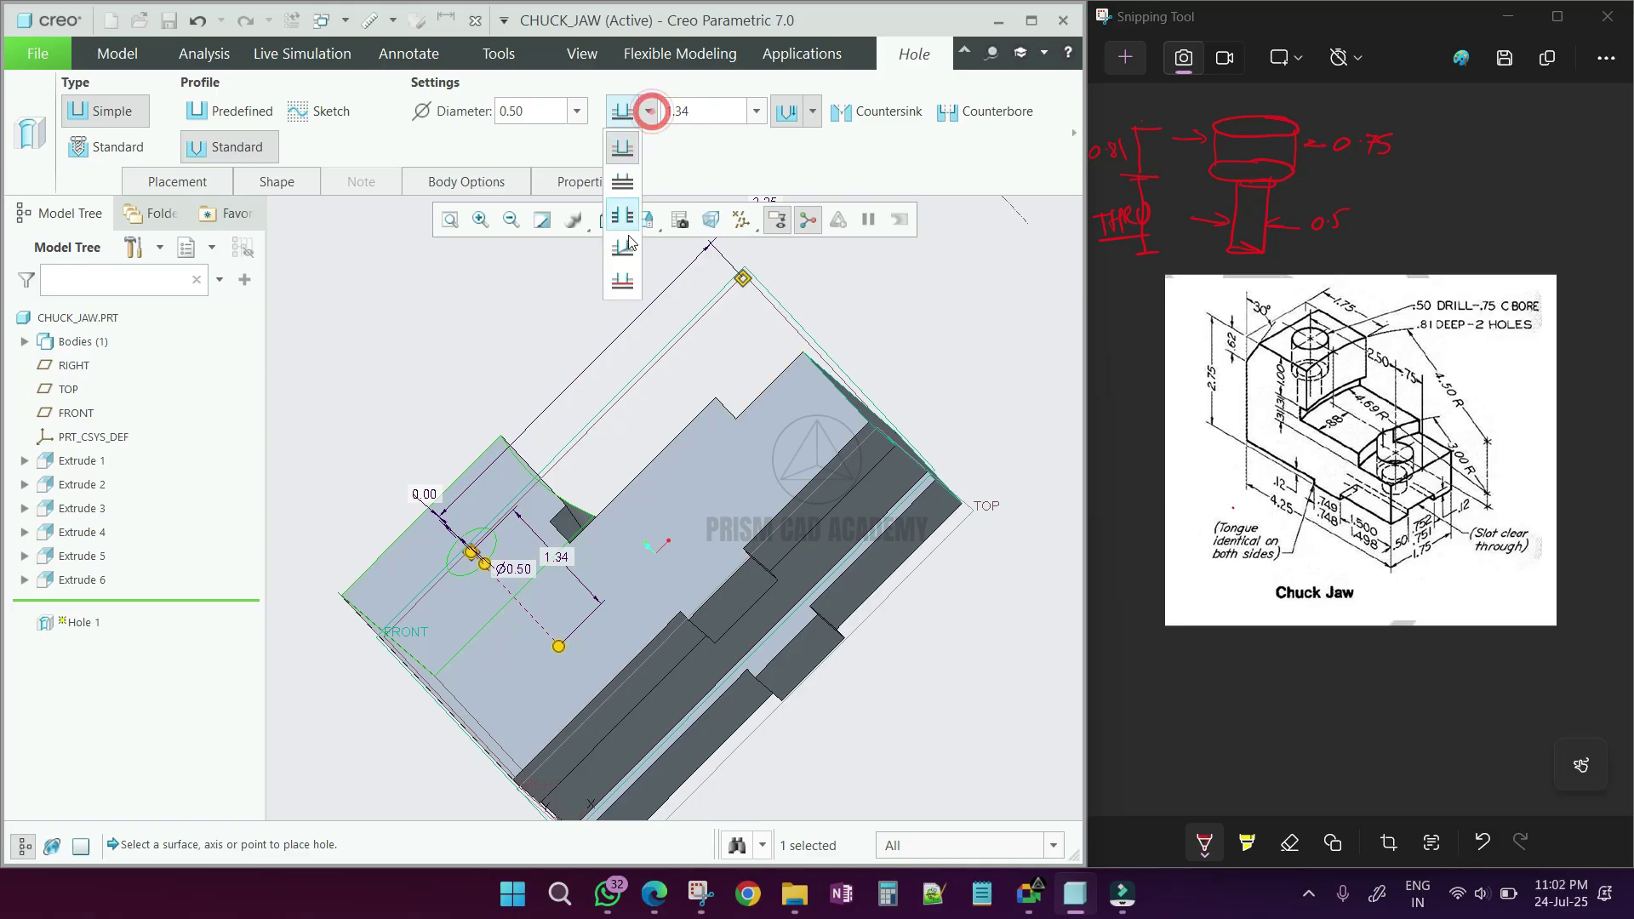
{"action": "left_click", "coordinate": [621, 277]}
{"action": "left_click", "coordinate": [695, 739]}
{"action": "middle_click_drag", "start_coordinate": [695, 739], "coordinate": [672, 812]}
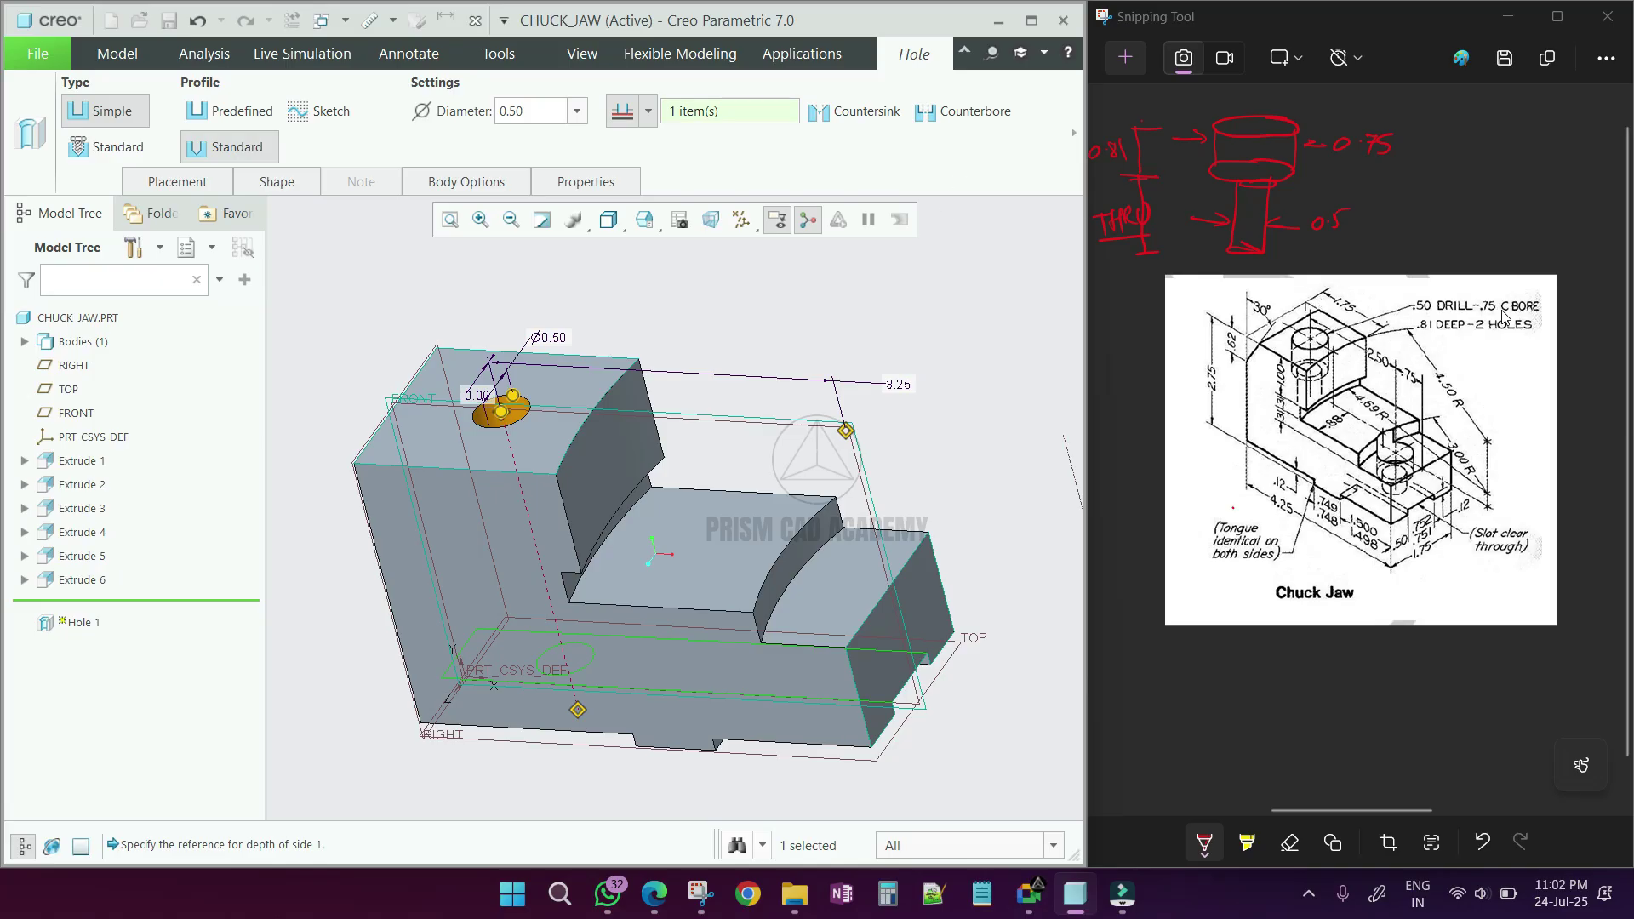
Add a counterbore to the hole and set its diameter to 0.75
{"action": "left_click", "coordinate": [954, 113]}
{"action": "mouse_move", "coordinate": [498, 393]}
{"action": "middle_mouse_down"}
{"action": "mouse_move", "coordinate": [484, 451]}
{"action": "mouse_move", "coordinate": [473, 400]}
{"action": "middle_mouse_up"}
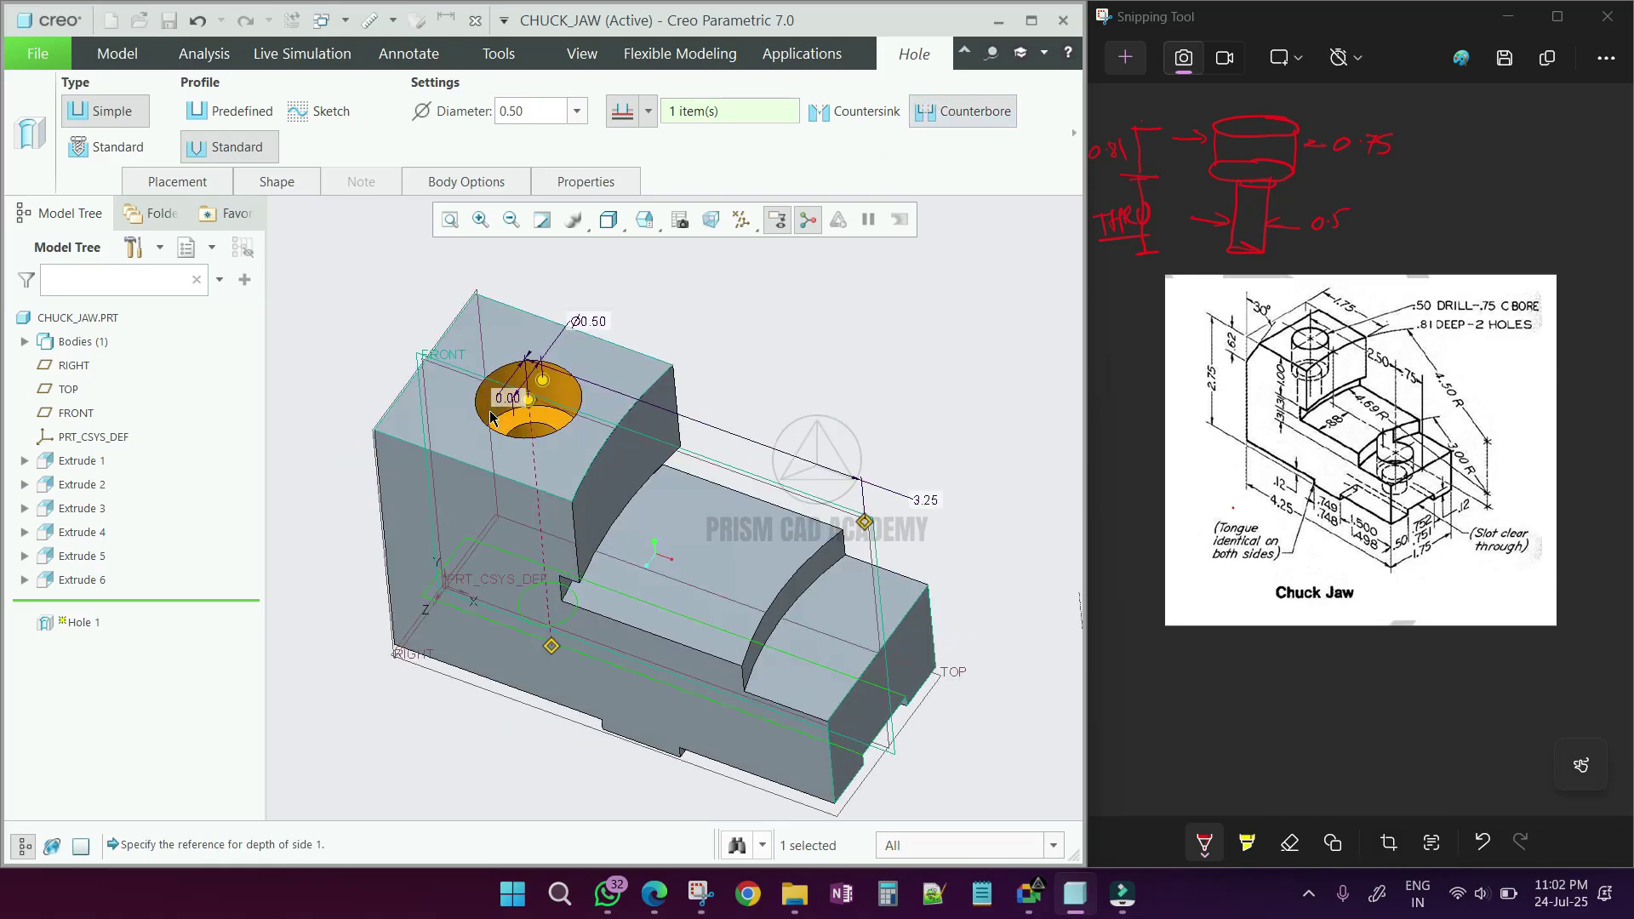
{"action": "left_click", "coordinate": [271, 185]}
{"action": "scroll", "coordinate": [936, 425], "scroll_direction": "down", "scroll_amount": 5}
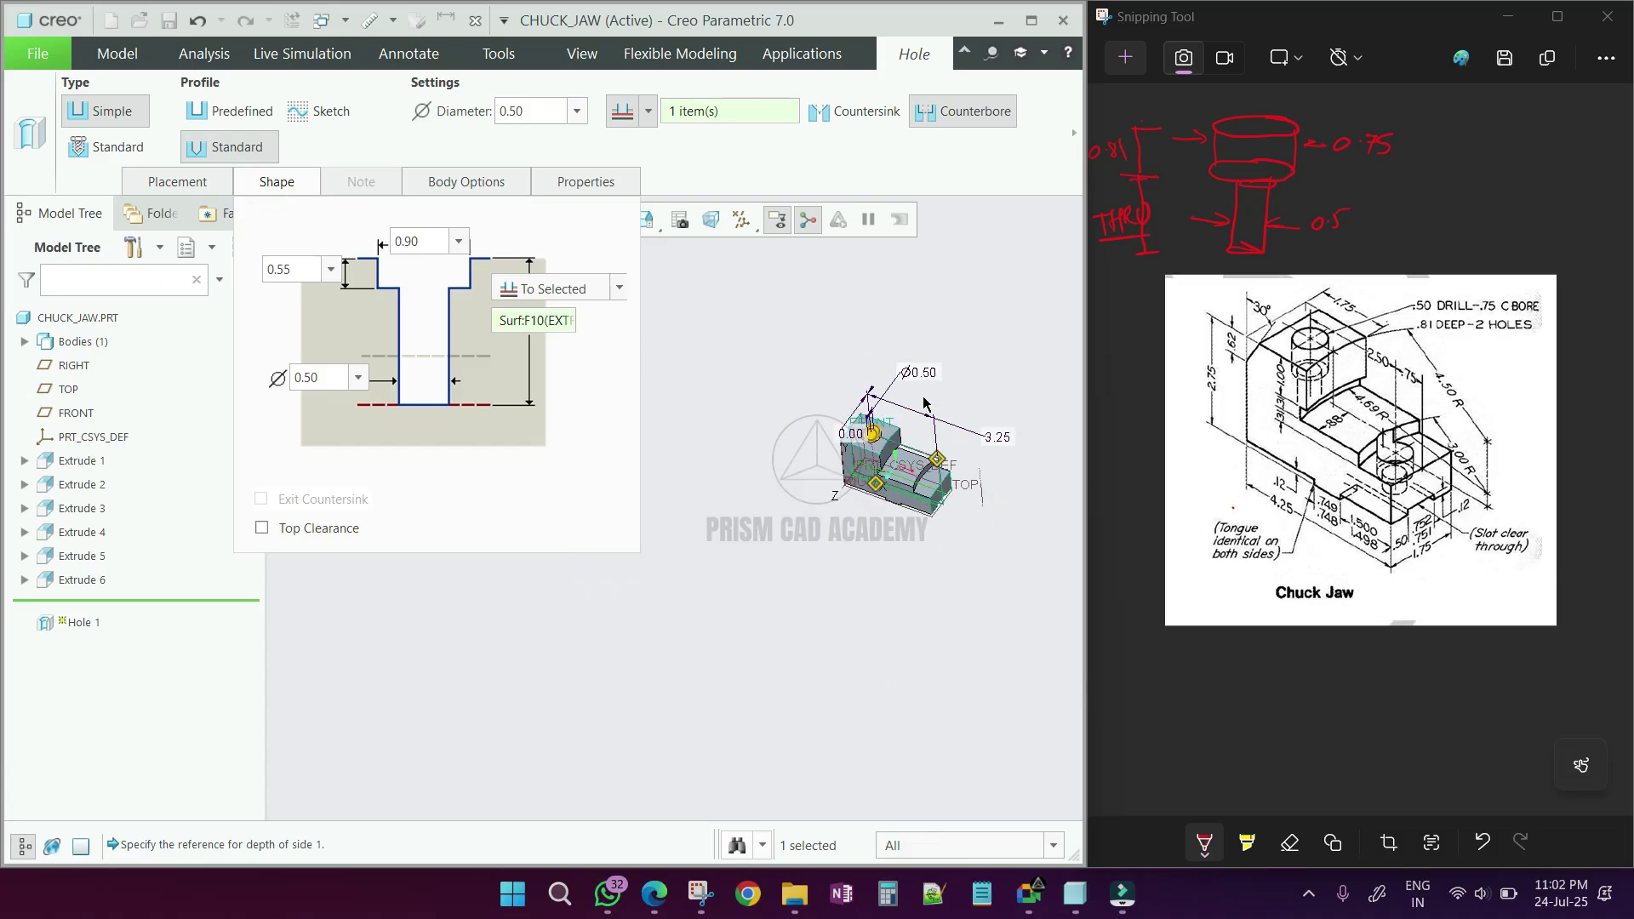
{"action": "scroll", "coordinate": [925, 404], "scroll_direction": "up", "scroll_amount": 5}
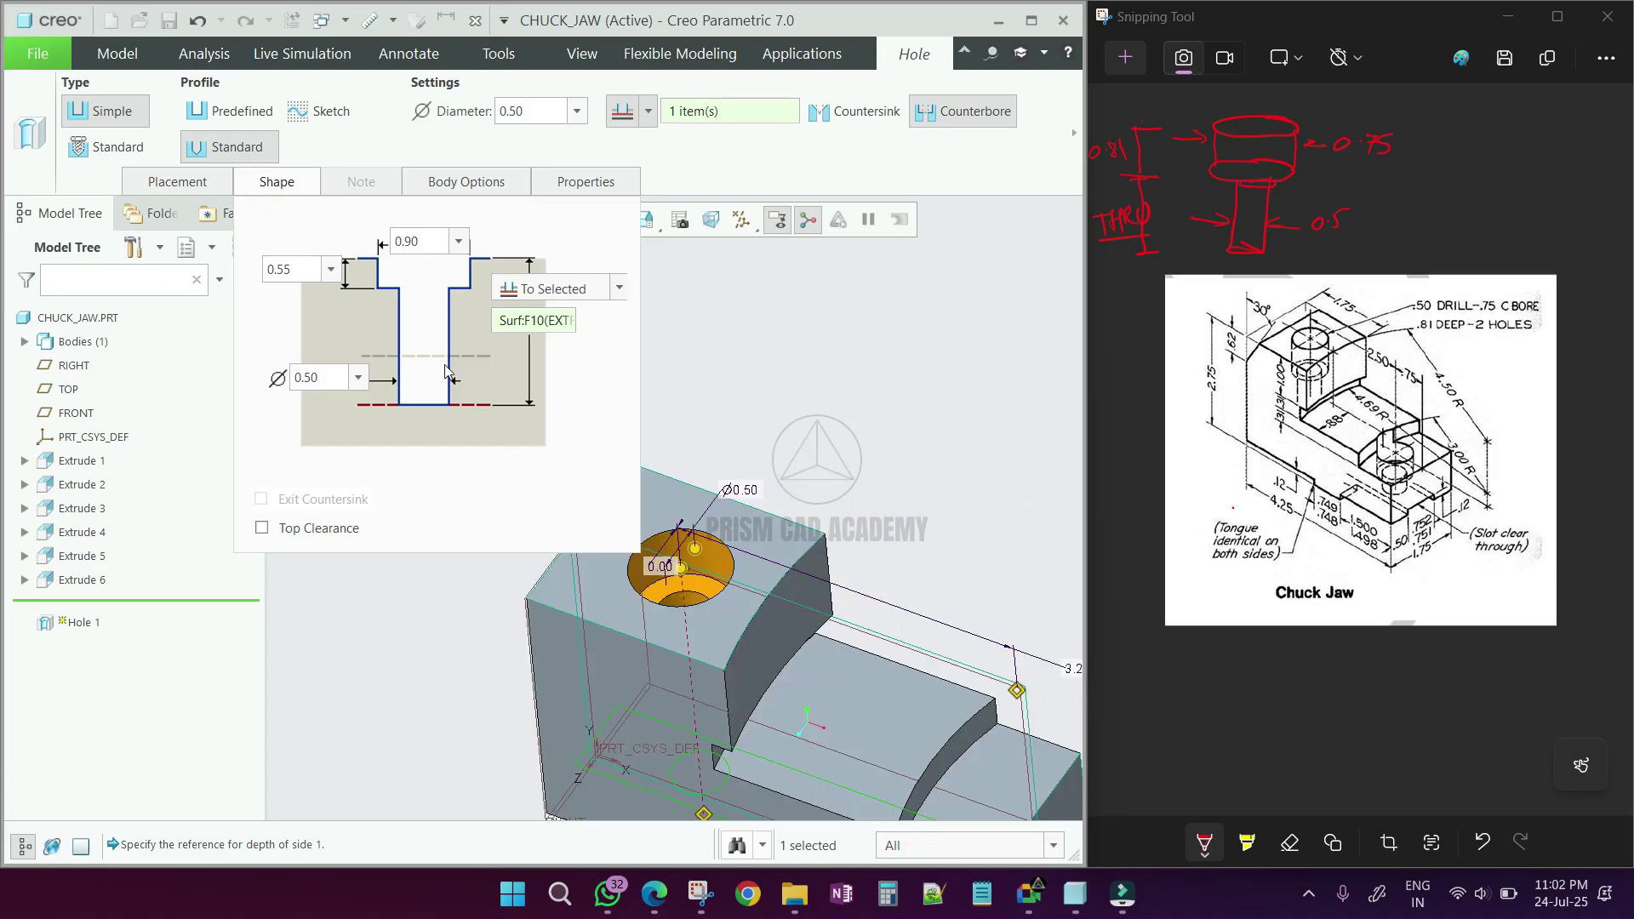
{"action": "left_click", "coordinate": [424, 239]}
{"action": "type", "text": "0"}
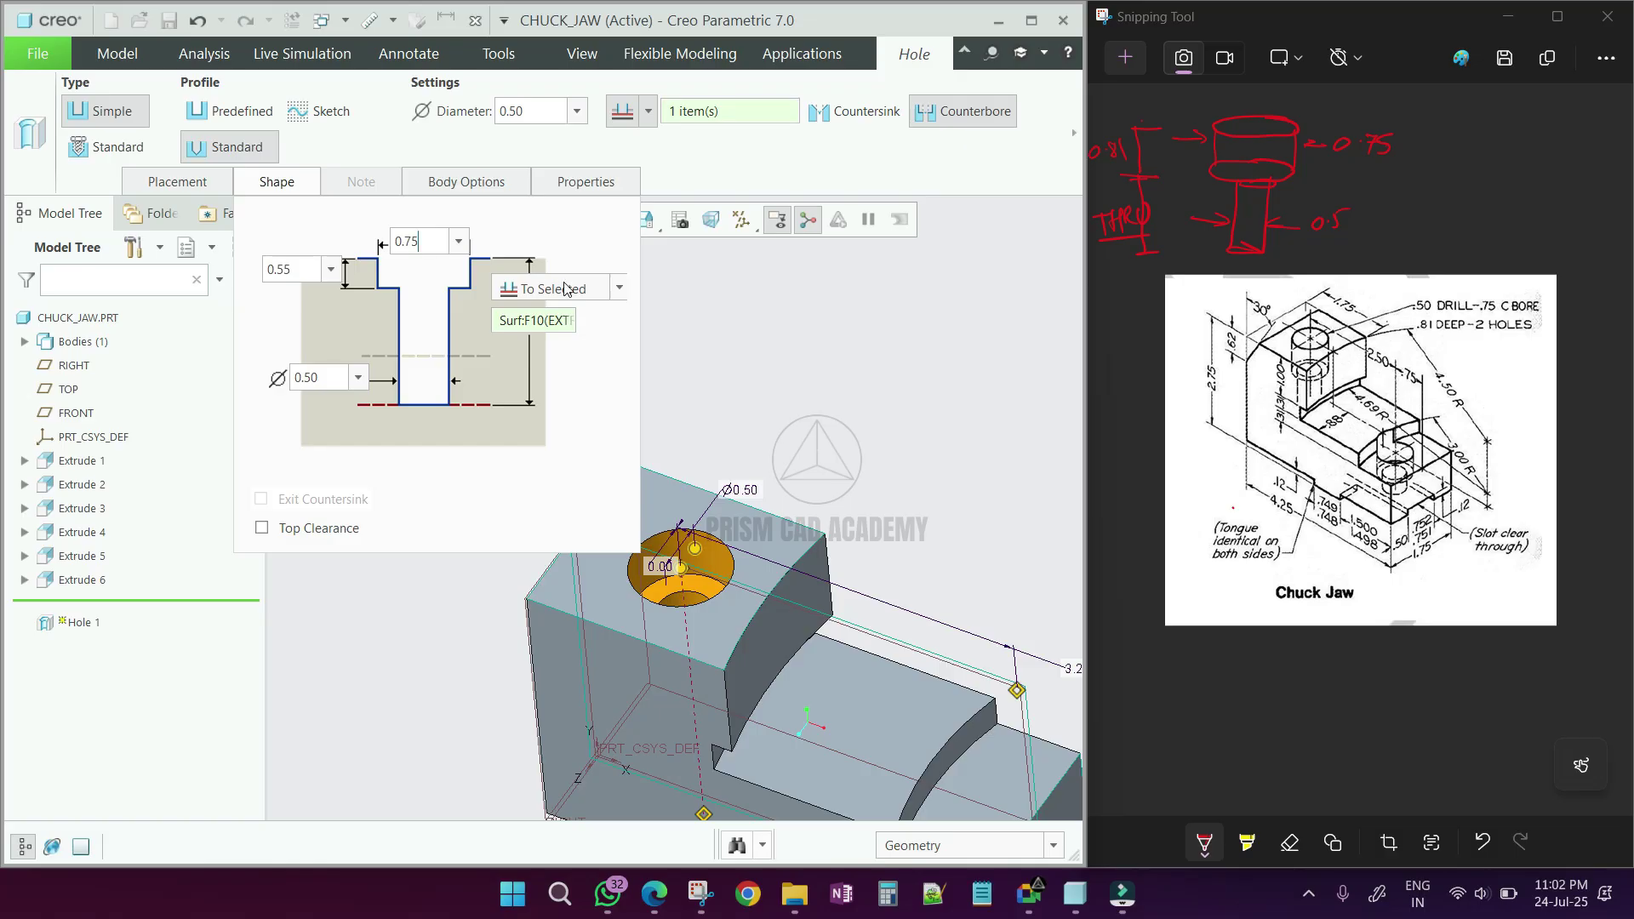
Set the counterbore depth to 0.81 and complete the hole
{"action": "left_click", "coordinate": [302, 267]}
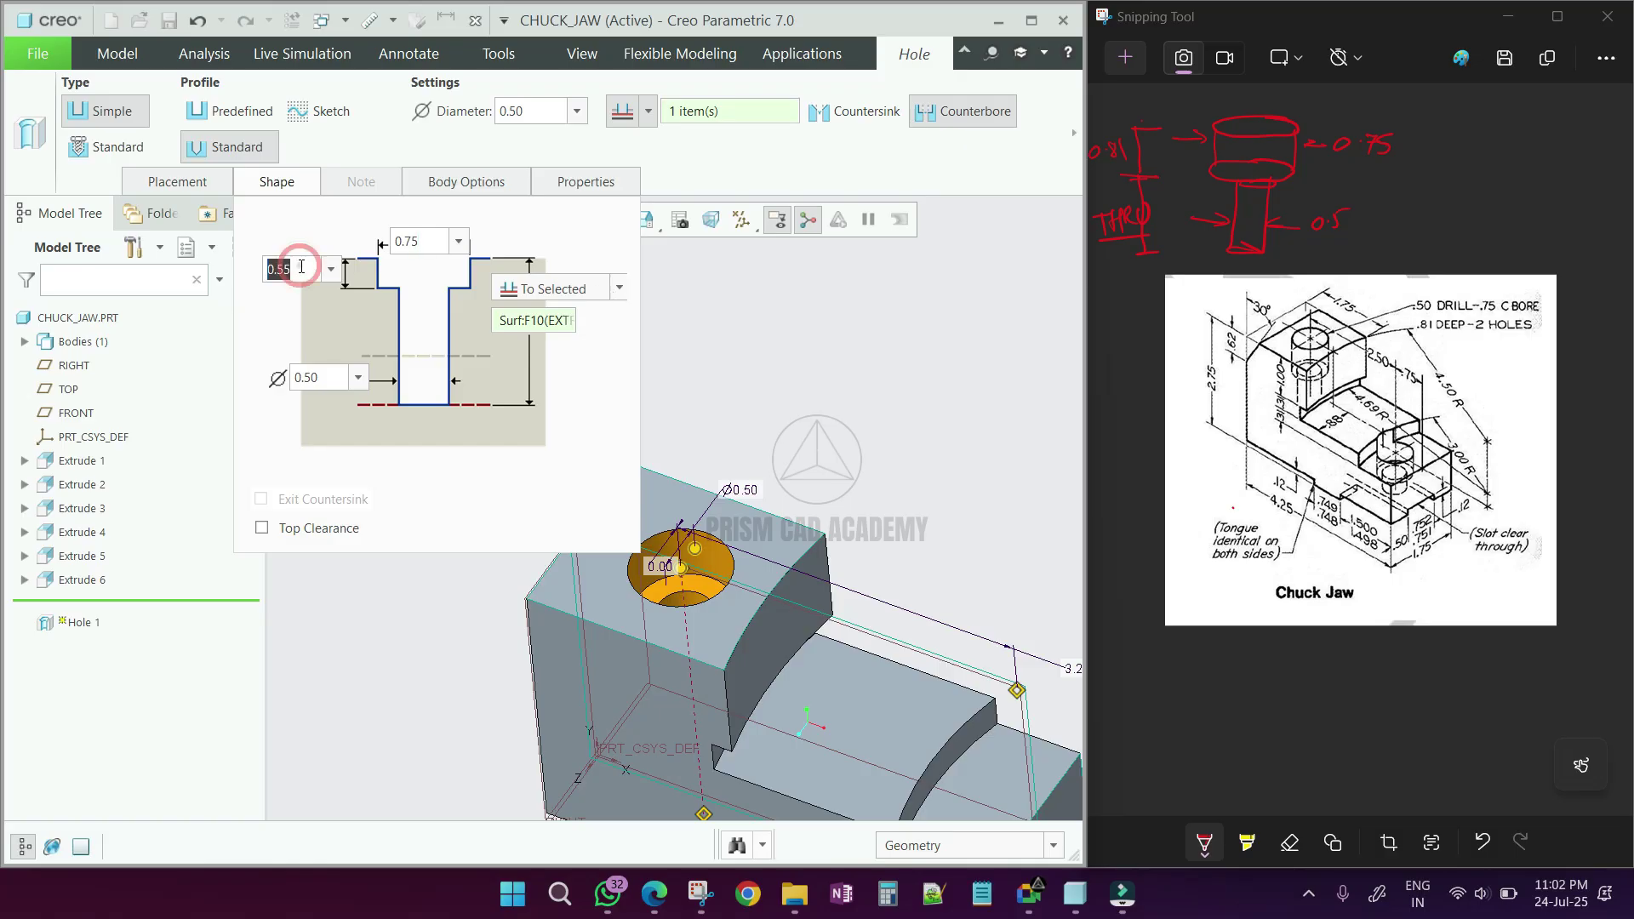
{"action": "type", "text": "0"}
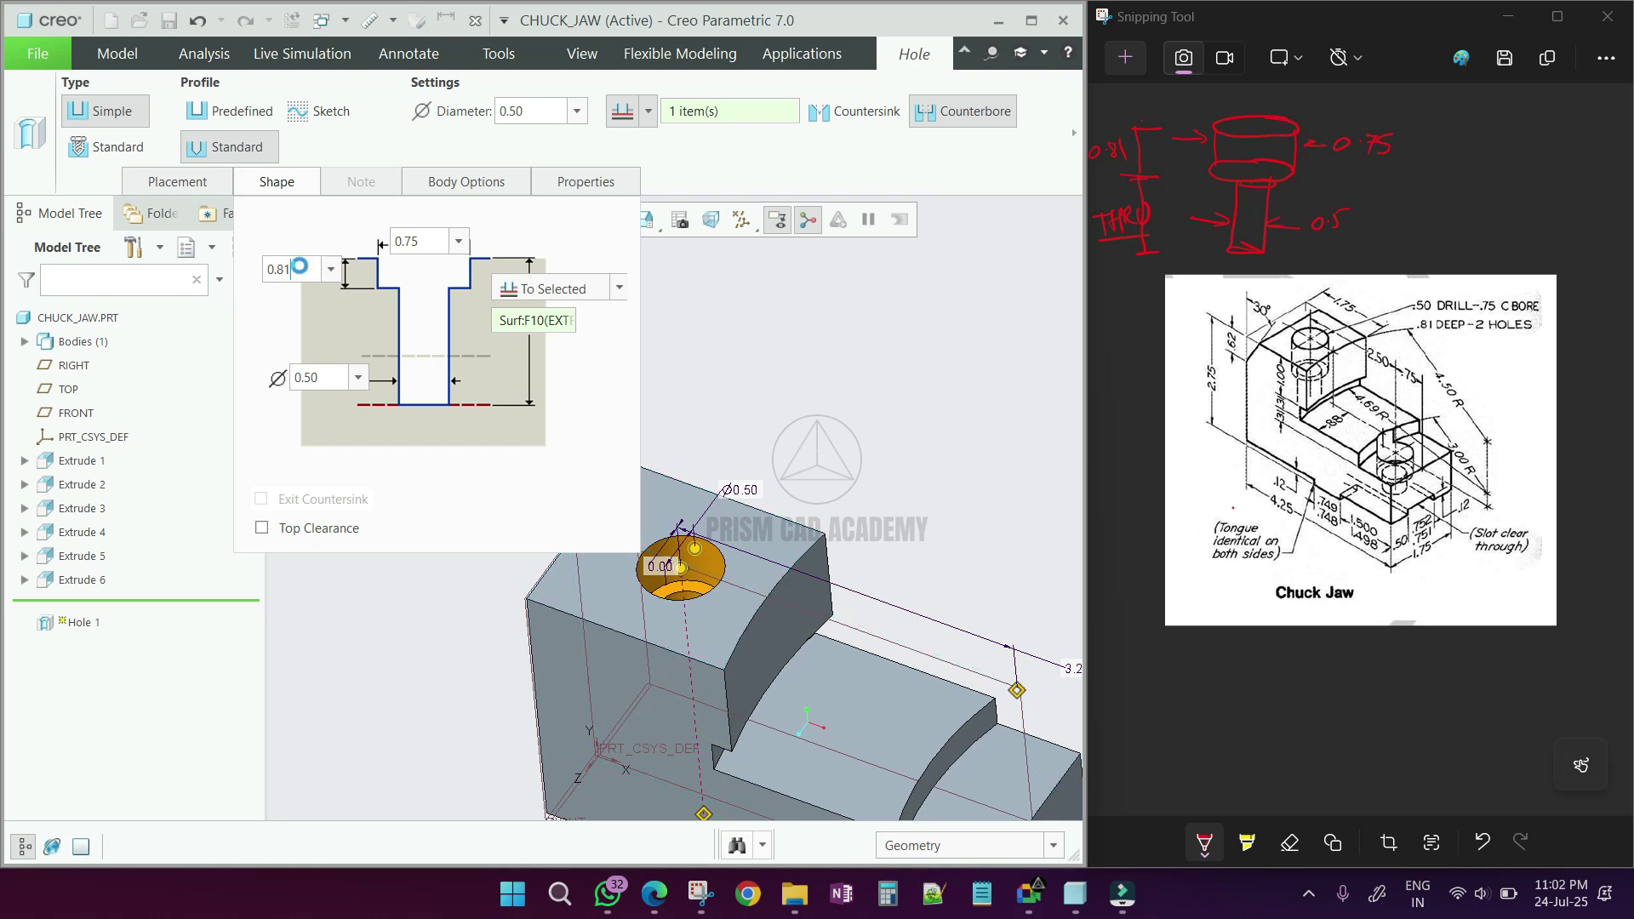
{"action": "key", "text": "Return"}
{"action": "middle_click_drag", "start_coordinate": [724, 610], "coordinate": [713, 487]}
{"action": "middle_click", "coordinate": [770, 616]}
{"action": "scroll", "coordinate": [685, 463], "scroll_direction": "up", "scroll_amount": 4}
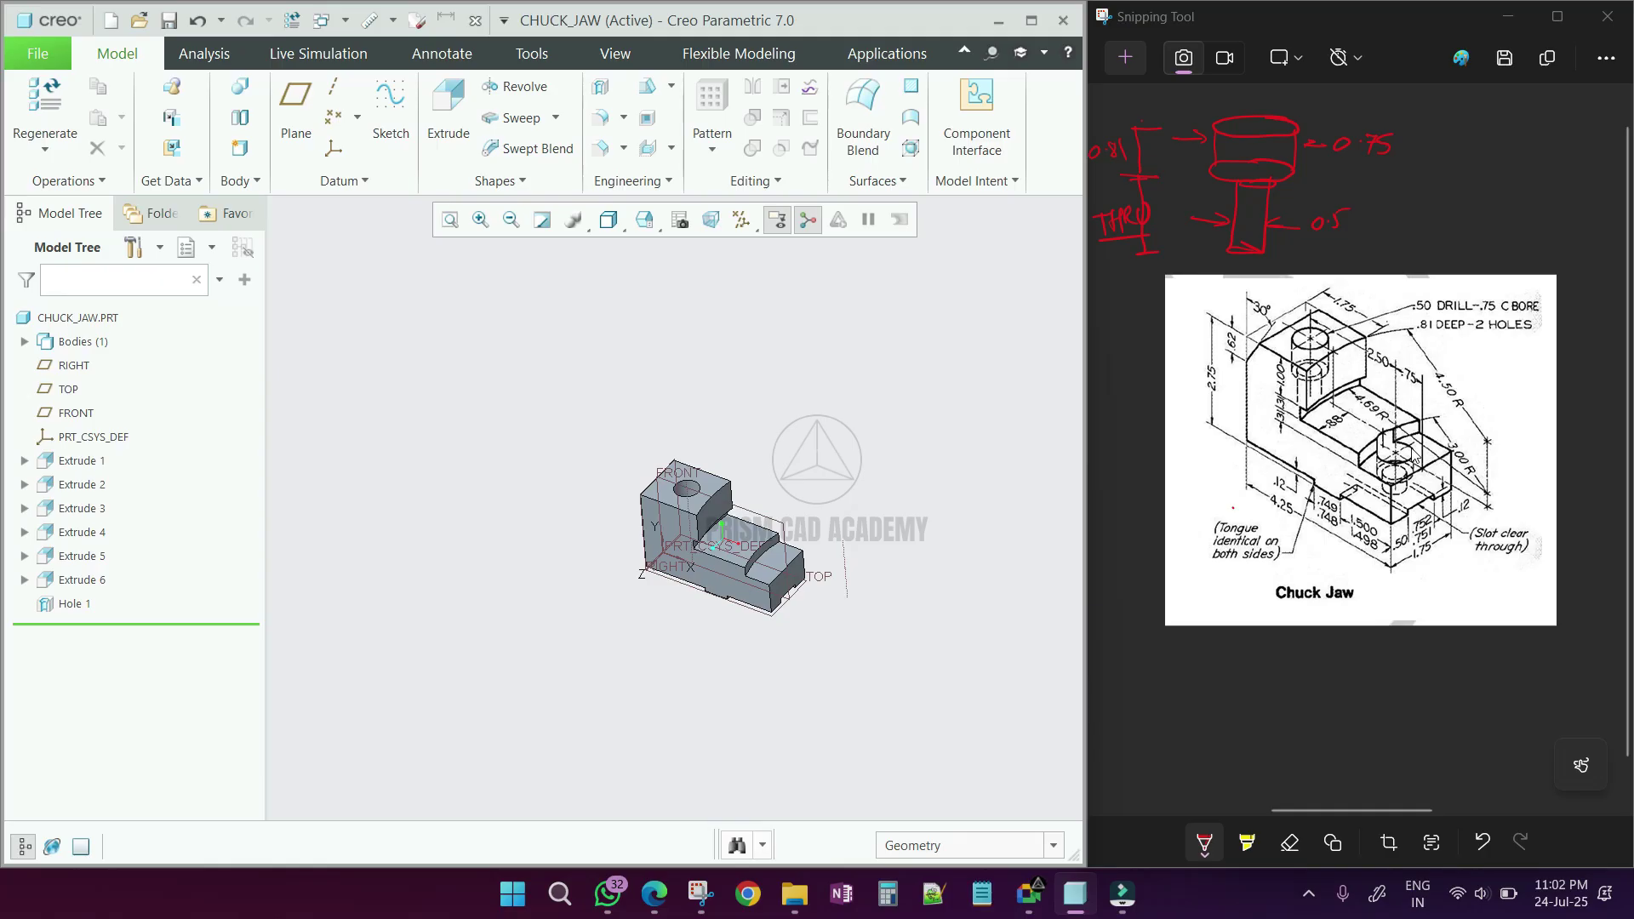
{"action": "left_click", "coordinate": [907, 488]}
{"action": "scroll", "coordinate": [801, 582], "scroll_direction": "down", "scroll_amount": 4}
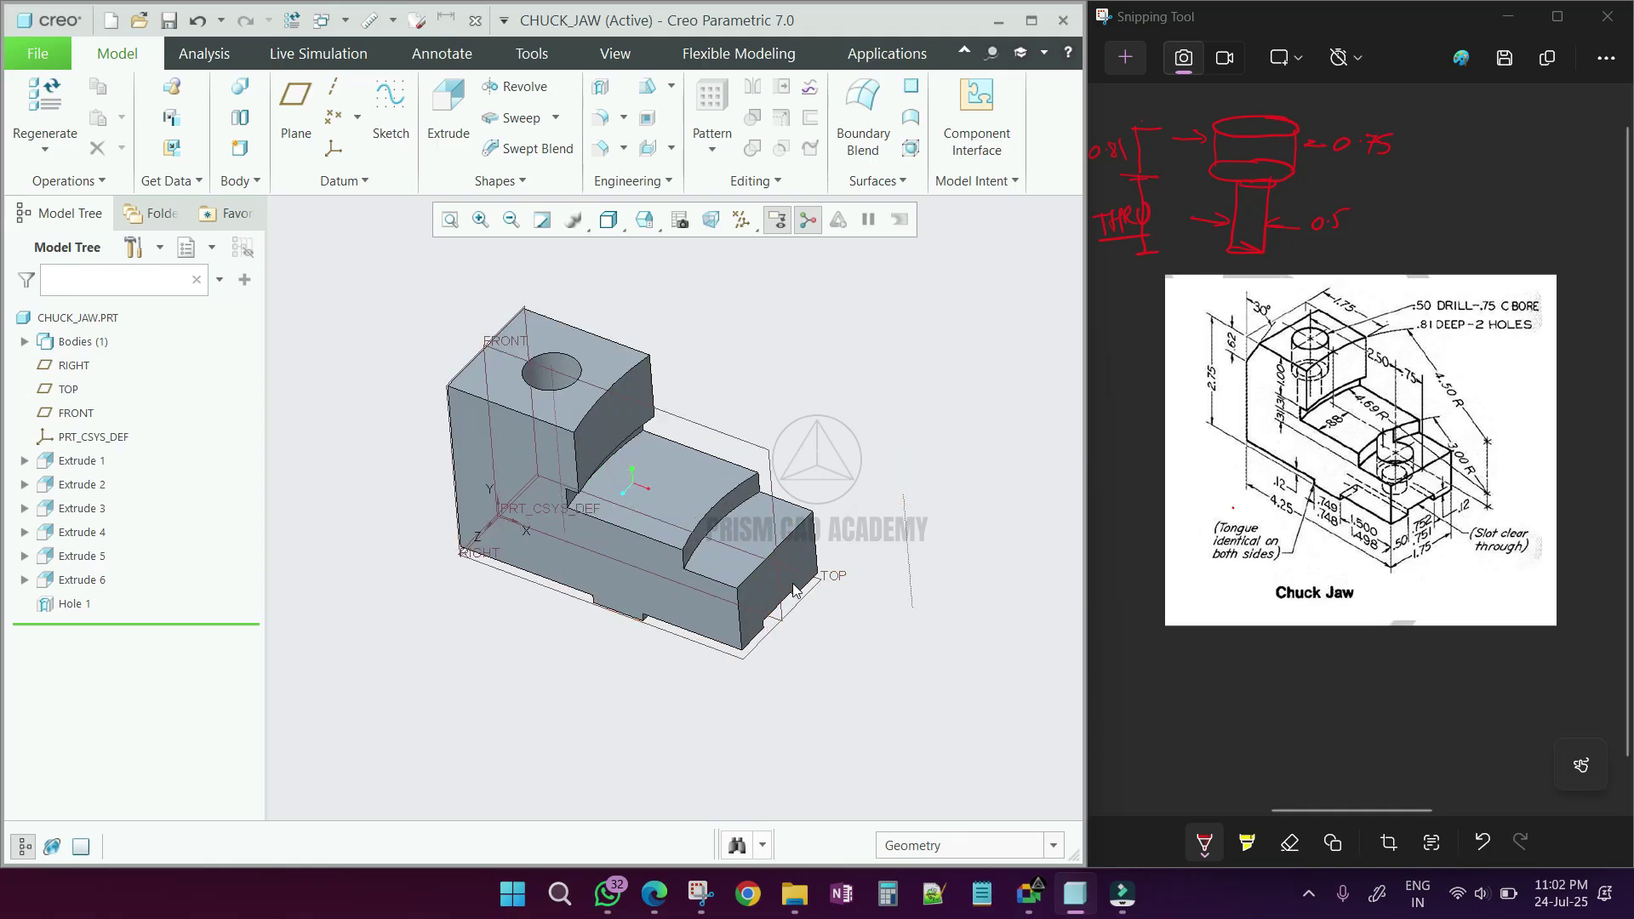
Copy the counterbored hole and paste it onto the top face of the jaw's middle step
{"action": "left_click", "coordinate": [701, 556]}
{"action": "left_click", "coordinate": [71, 603]}
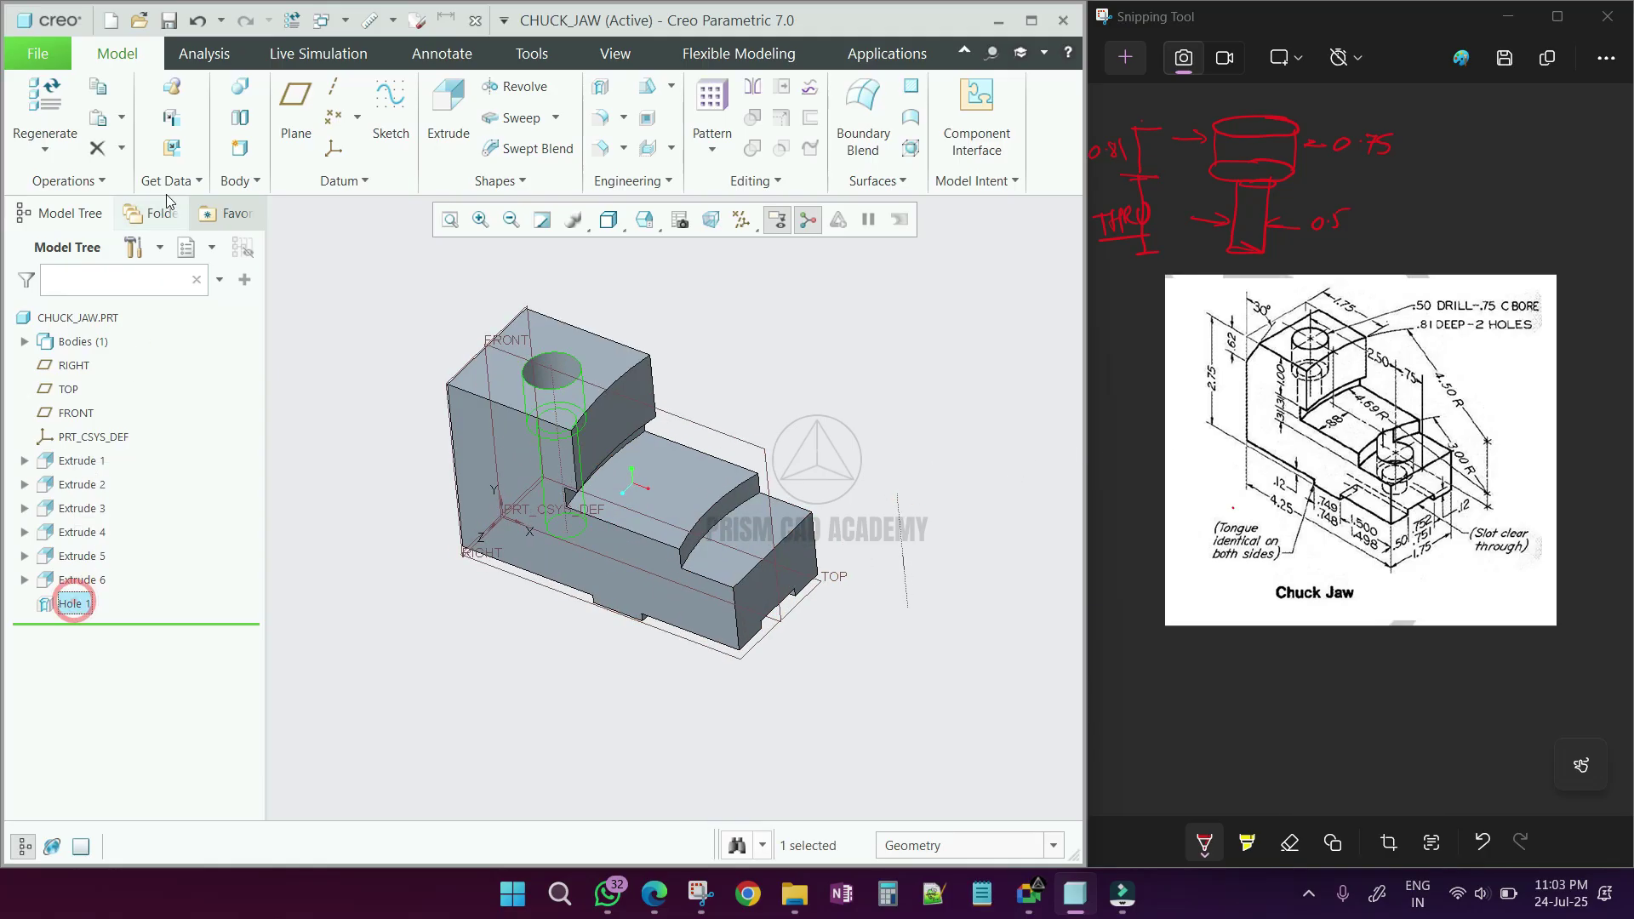
{"action": "left_click", "coordinate": [96, 86]}
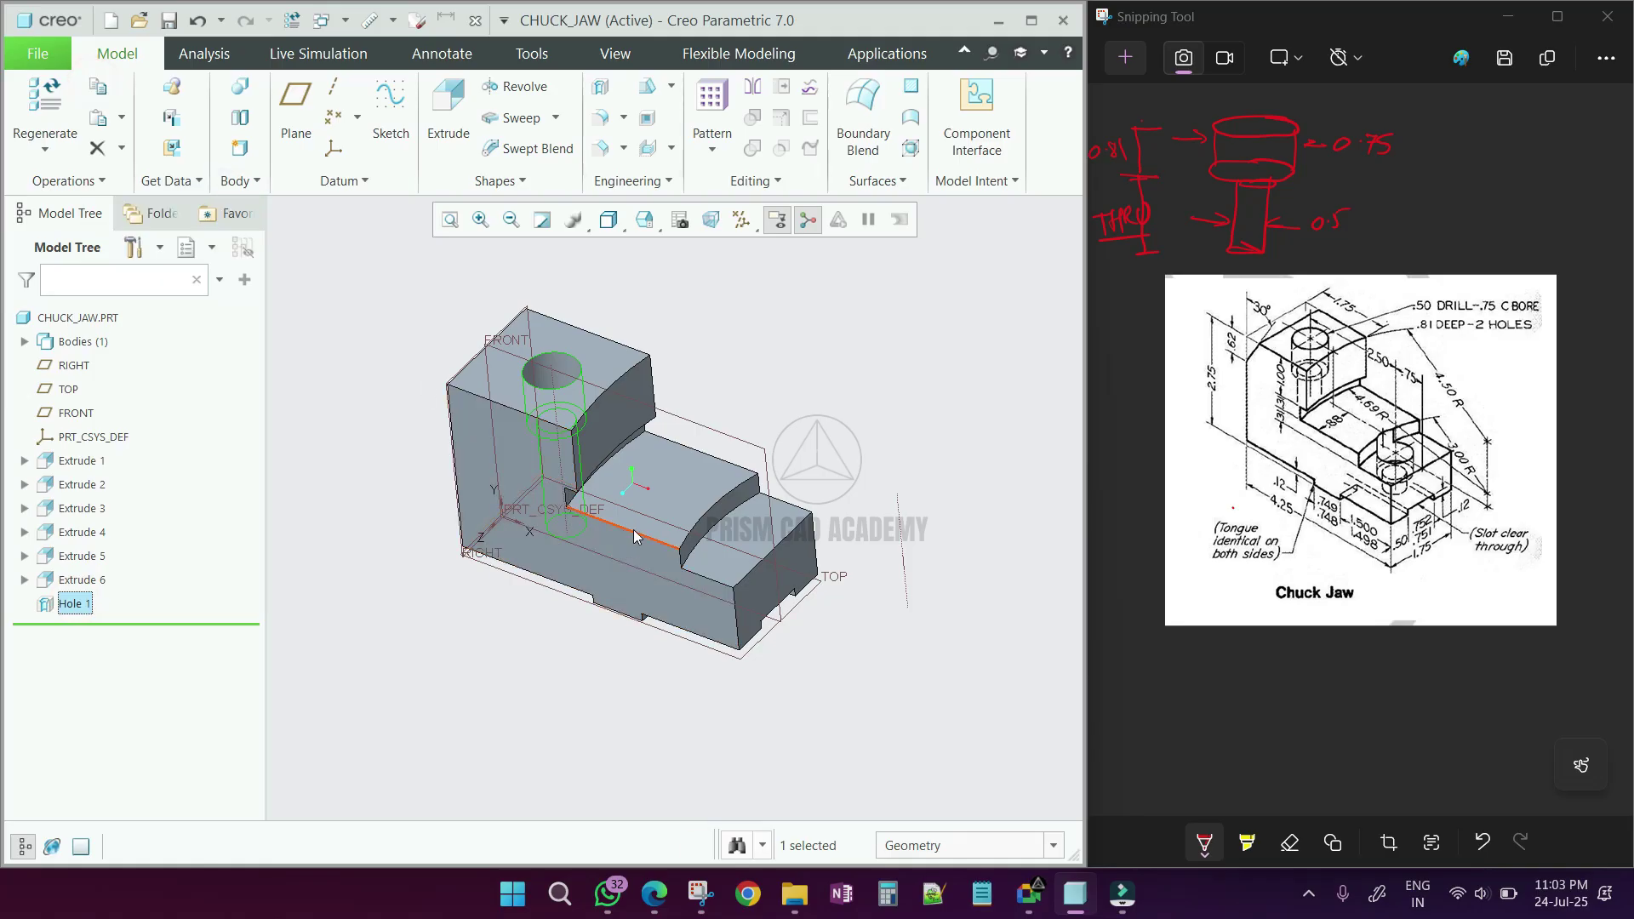
{"action": "left_click", "coordinate": [676, 493]}
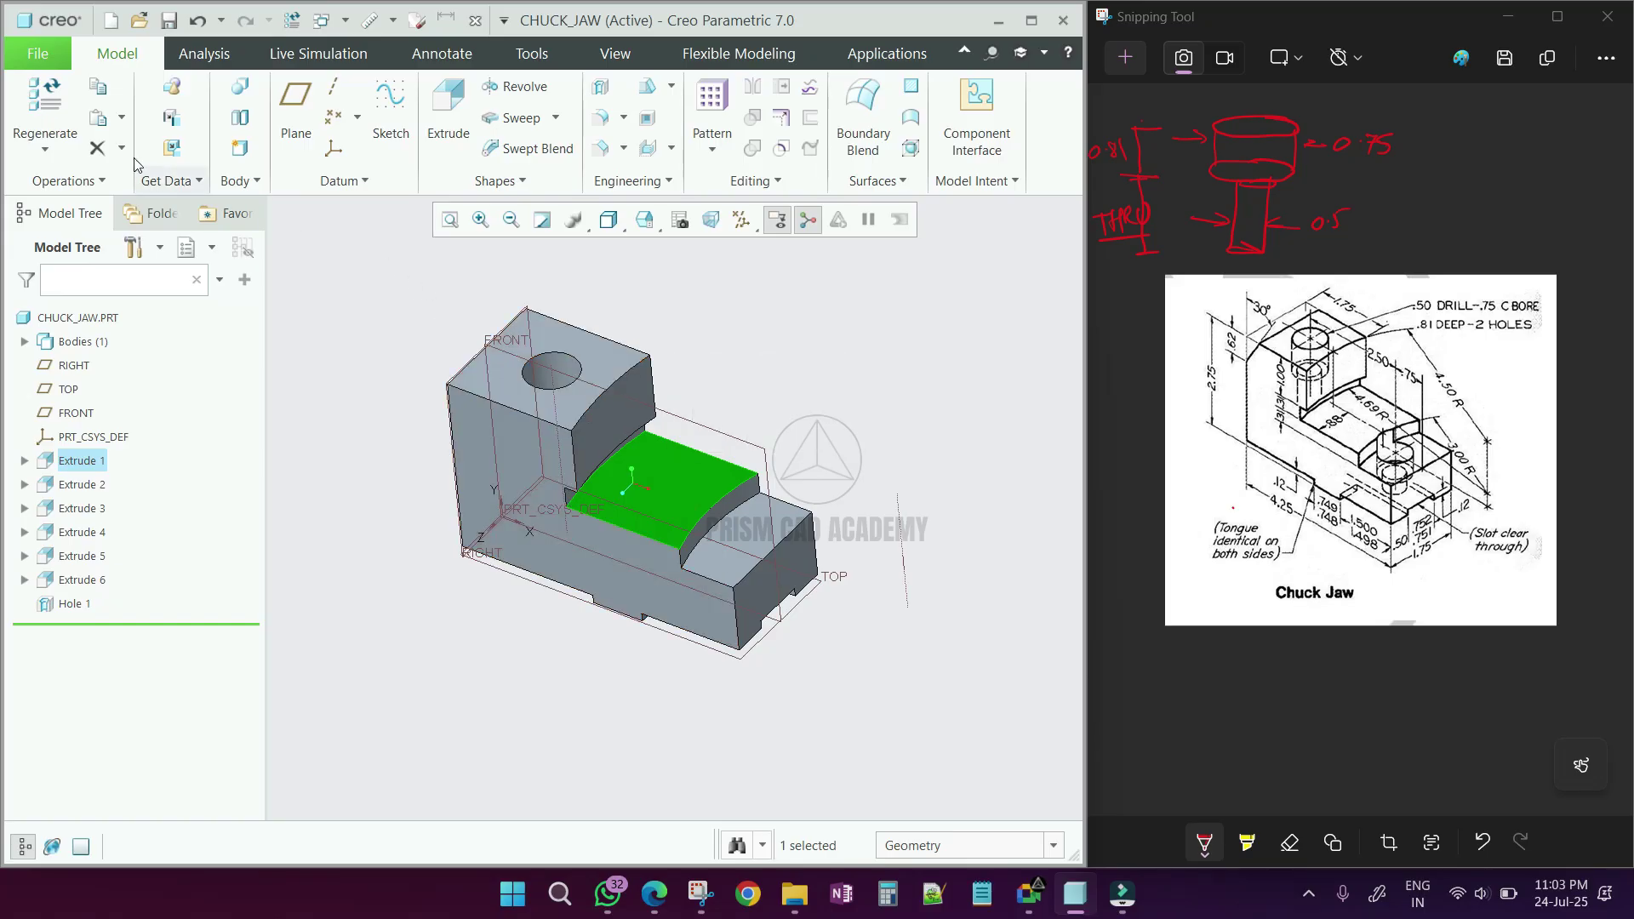
{"action": "left_click", "coordinate": [97, 117]}
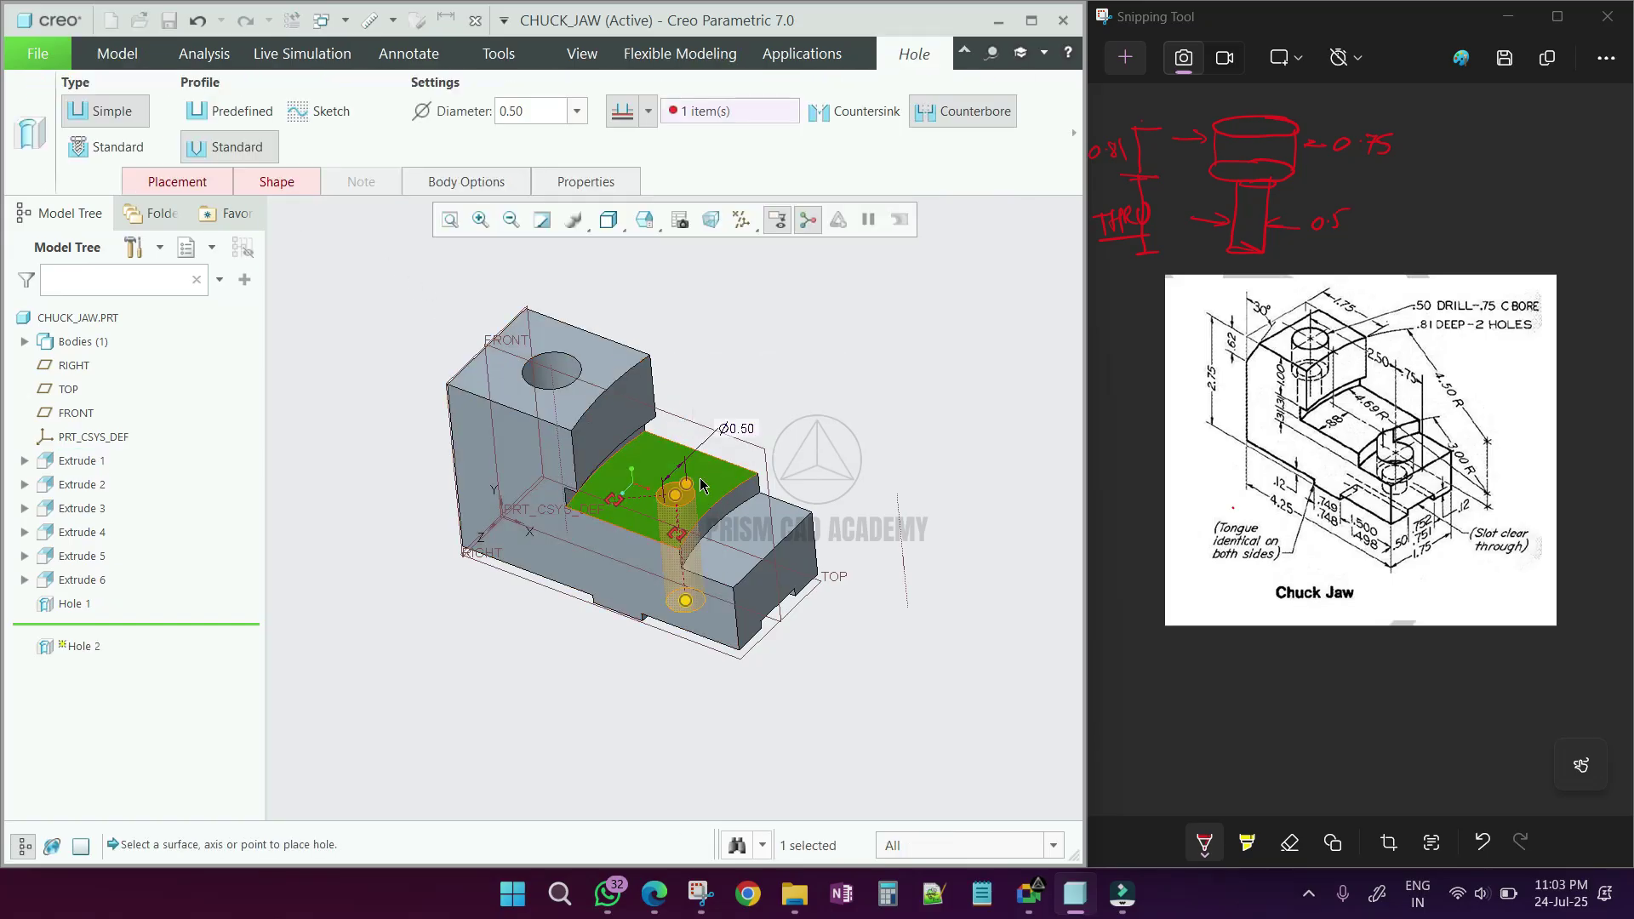
Reference the pasted hole to the end face of the jaw's low step and set the offset to 0.75
{"action": "scroll", "coordinate": [680, 498], "scroll_direction": "down", "scroll_amount": 3}
{"action": "scroll", "coordinate": [672, 502], "scroll_direction": "up", "scroll_amount": 3}
{"action": "scroll", "coordinate": [669, 503], "scroll_direction": "down", "scroll_amount": 3}
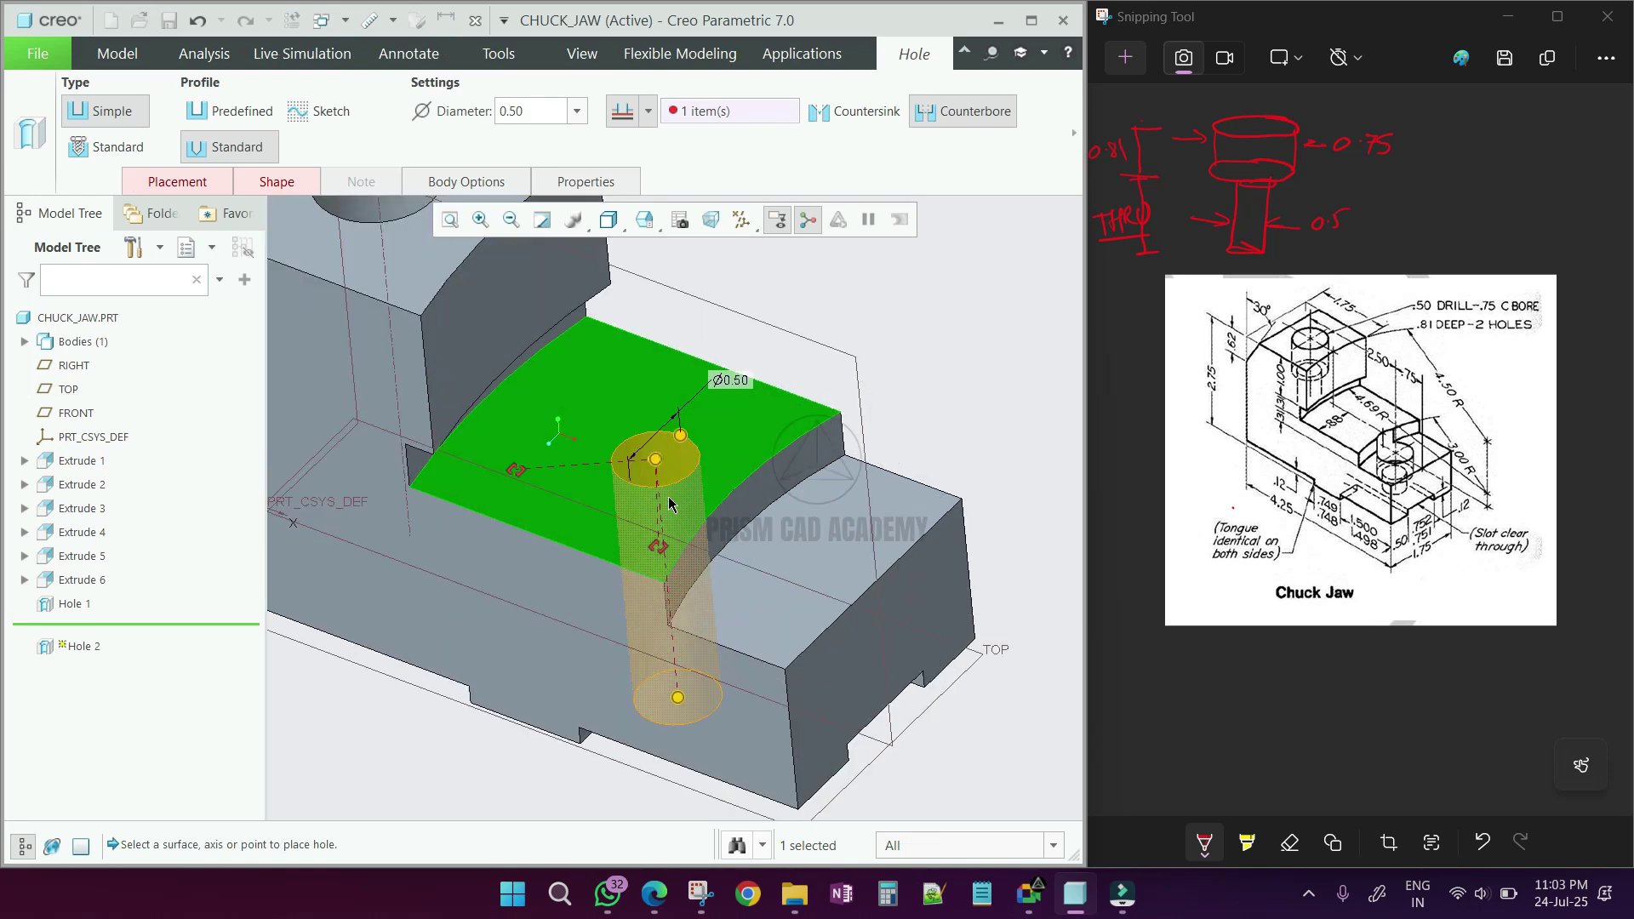
{"action": "scroll", "coordinate": [663, 474], "scroll_direction": "up", "scroll_amount": 2}
{"action": "left_click_drag", "start_coordinate": [658, 463], "coordinate": [844, 538]}
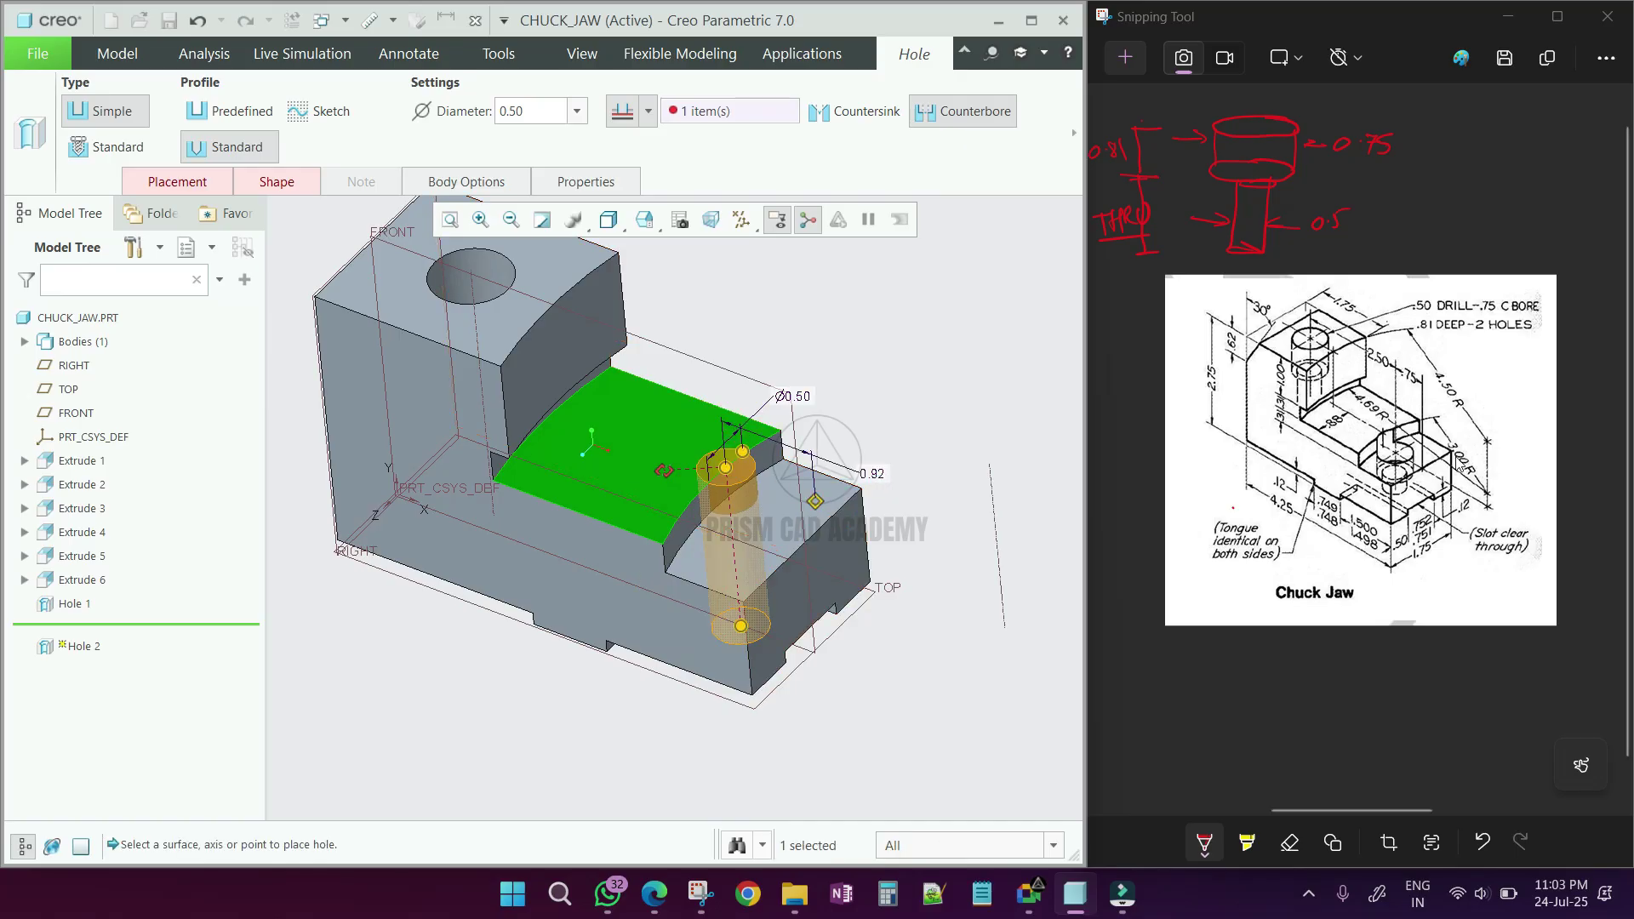
{"action": "double_click", "coordinate": [868, 479]}
{"action": "type", "text": "0."}
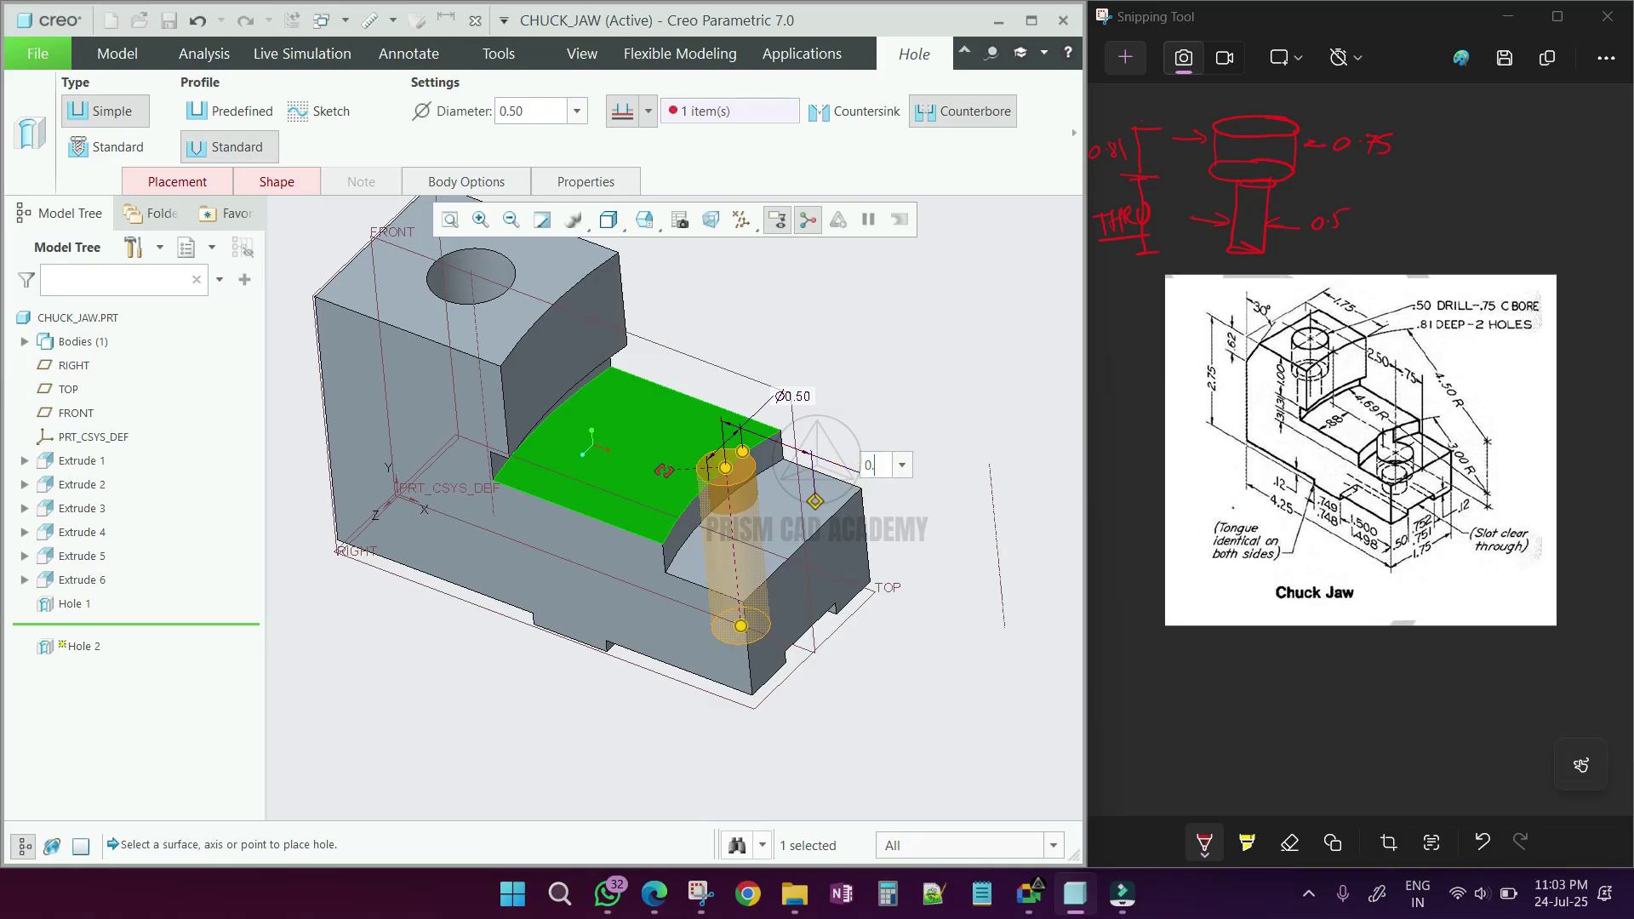
{"action": "type", "text": "75"}
{"action": "key", "text": "Return"}
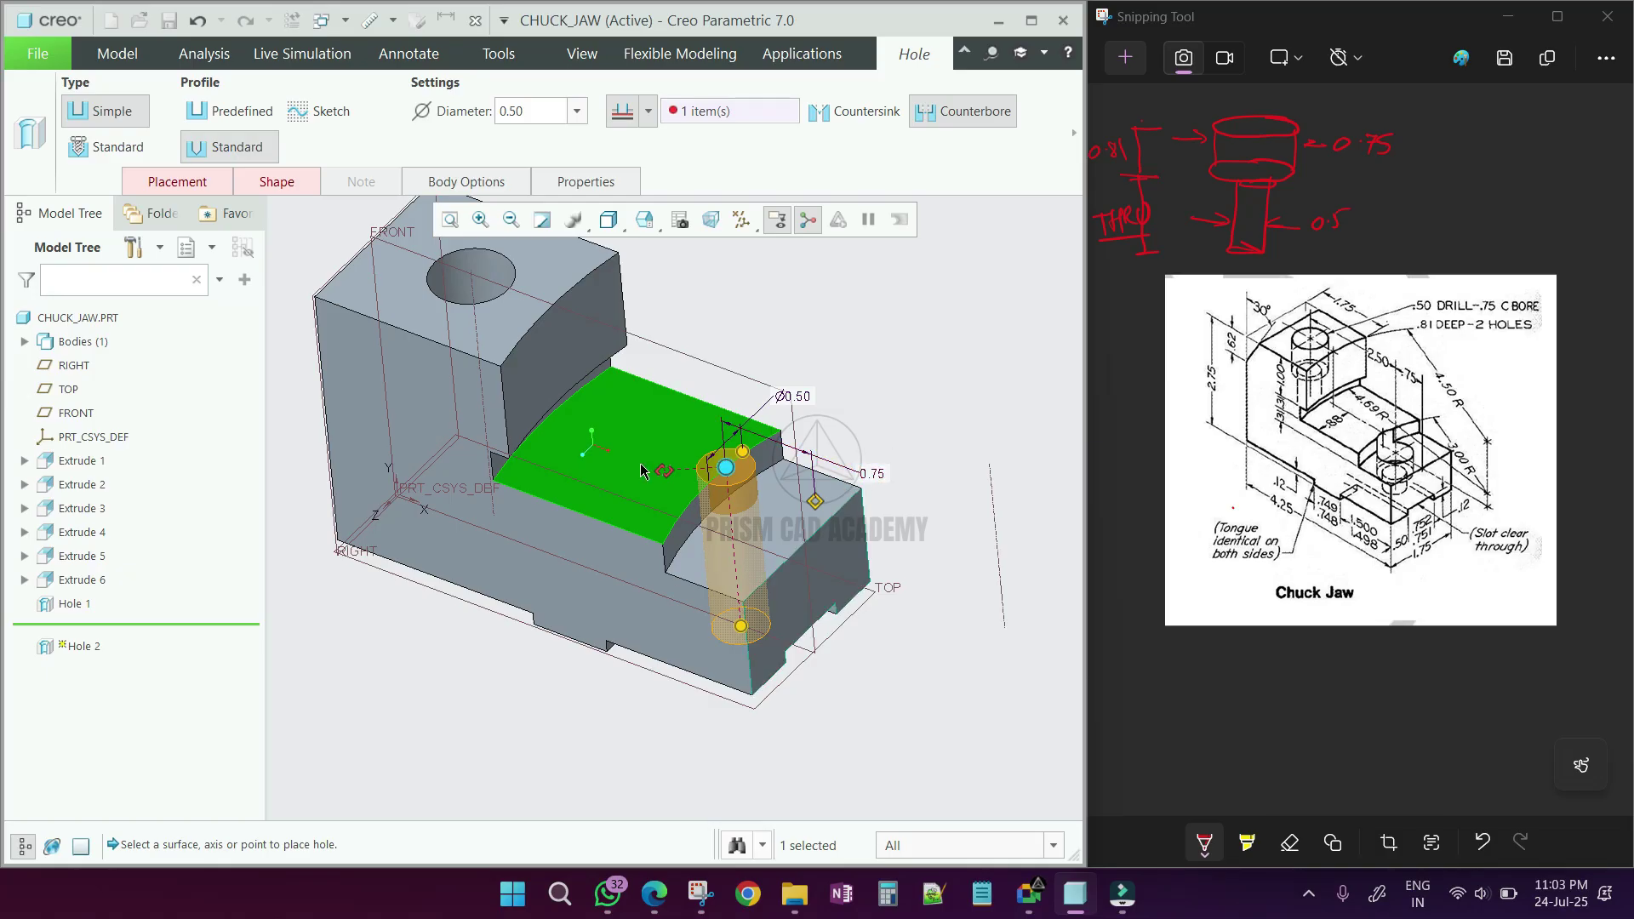
Reference the hole to the FRONT plane with a 0.00 offset and complete the second counterbored hole
{"action": "left_click_drag", "start_coordinate": [658, 470], "coordinate": [685, 474]}
{"action": "double_click", "coordinate": [683, 469]}
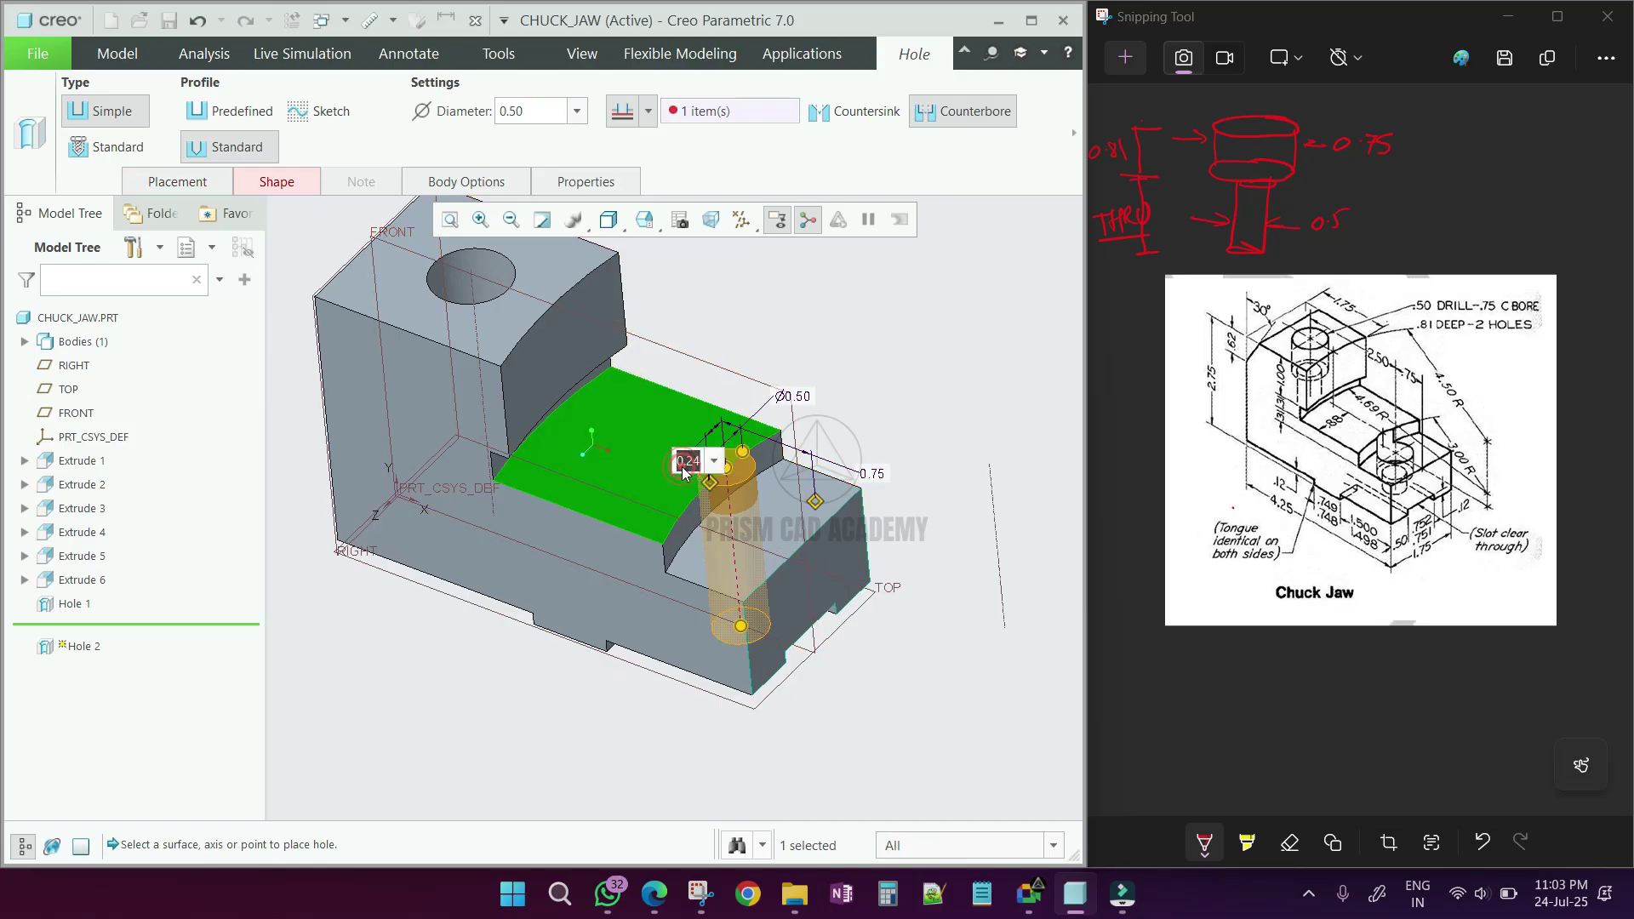
{"action": "type", "text": "00"}
{"action": "key", "text": "Return"}
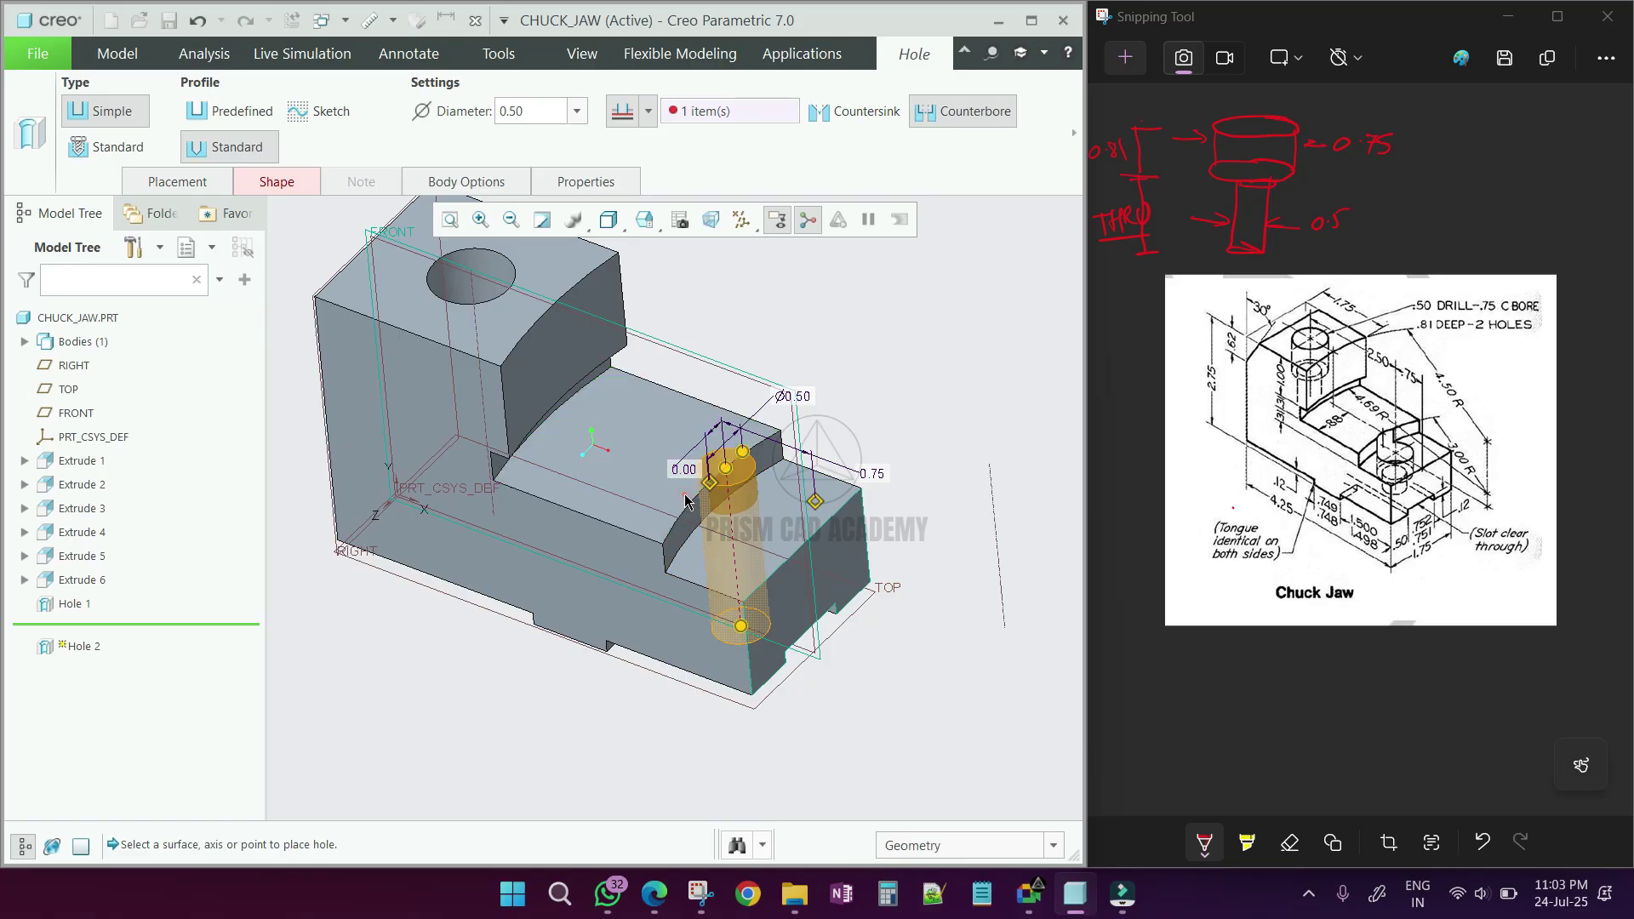
{"action": "mouse_move", "coordinate": [760, 527]}
{"action": "middle_mouse_down"}
{"action": "mouse_move", "coordinate": [713, 438]}
{"action": "mouse_move", "coordinate": [685, 528]}
{"action": "mouse_move", "coordinate": [679, 510]}
{"action": "mouse_move", "coordinate": [689, 551]}
{"action": "middle_mouse_up"}
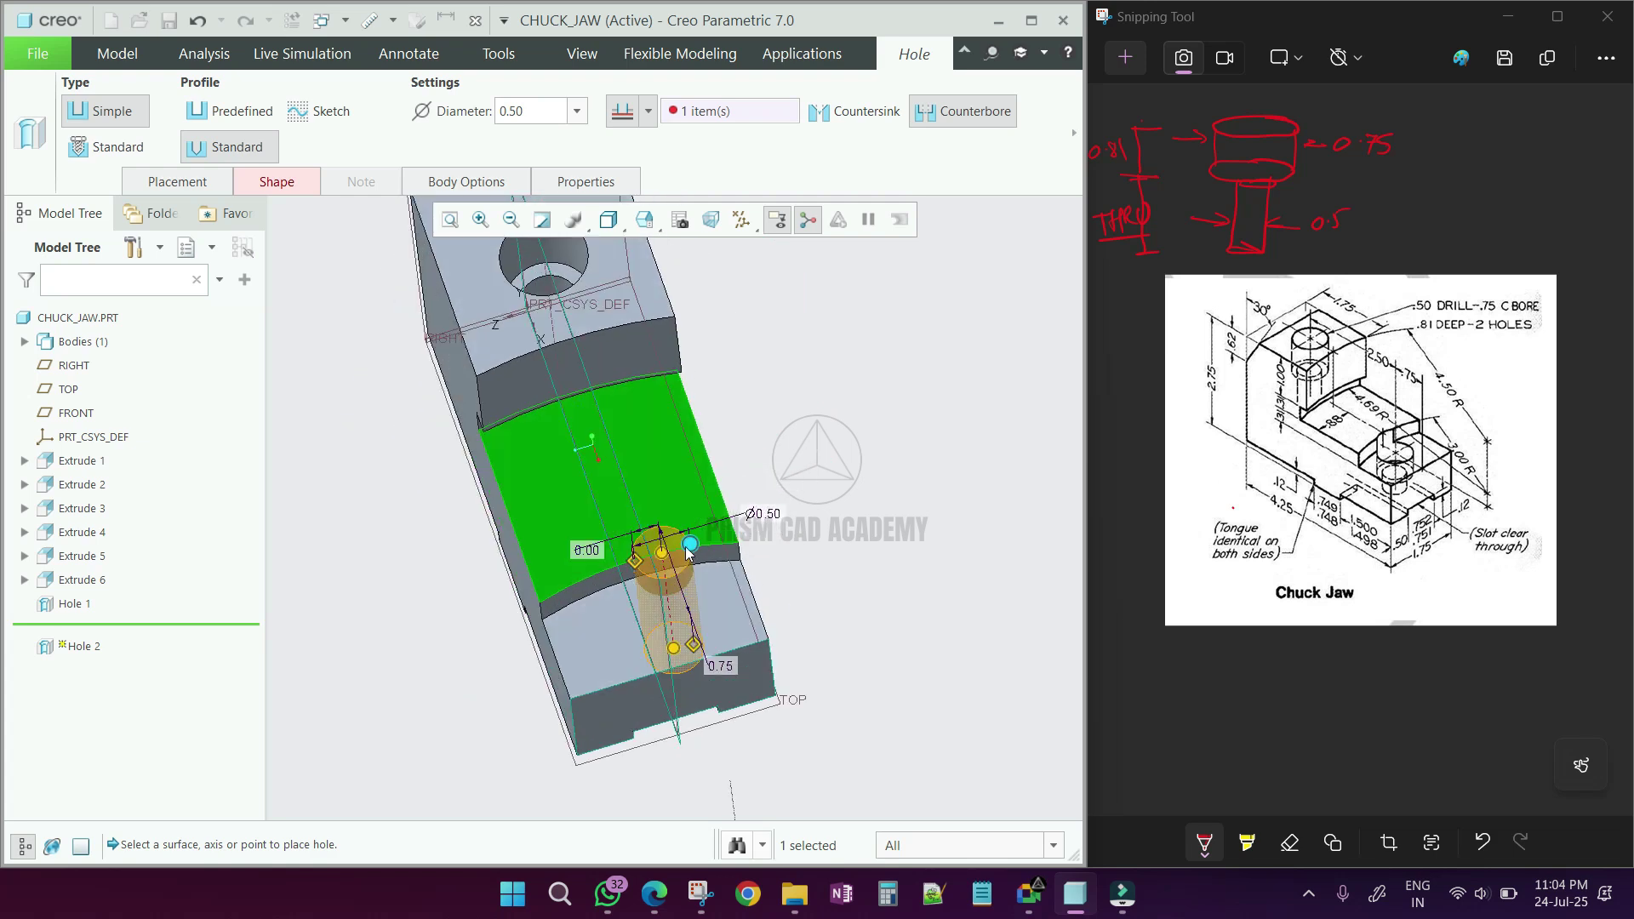
{"action": "middle_click_drag", "start_coordinate": [698, 358], "coordinate": [838, 400]}
{"action": "middle_click", "coordinate": [804, 548]}
{"action": "key", "text": "ctrl+c"}
{"action": "scroll", "coordinate": [733, 570], "scroll_direction": "down", "scroll_amount": 5}
{"action": "key", "text": "ctrl+v"}
{"action": "left_click", "coordinate": [906, 398]}
Examine both counterbored holes and the stepped faces of the jaw from several angles
{"action": "scroll", "coordinate": [902, 391], "scroll_direction": "up", "scroll_amount": 3}
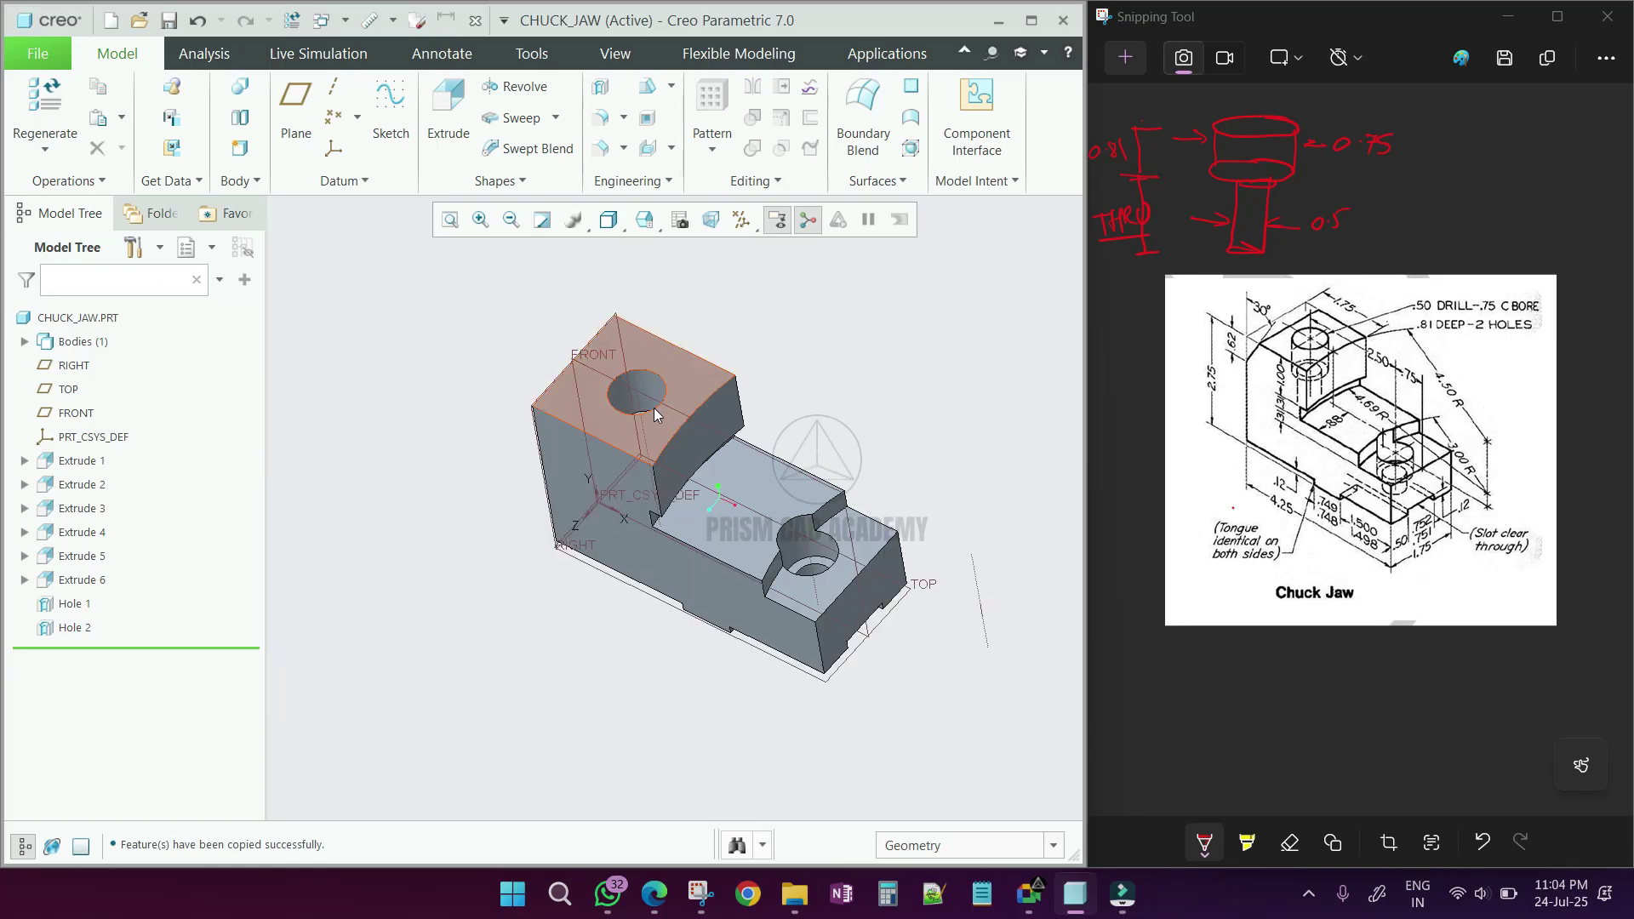
{"action": "scroll", "coordinate": [800, 559], "scroll_direction": "down", "scroll_amount": 3}
{"action": "mouse_move", "coordinate": [795, 563]}
{"action": "middle_mouse_down"}
{"action": "mouse_move", "coordinate": [778, 572]}
{"action": "mouse_move", "coordinate": [796, 596]}
{"action": "mouse_move", "coordinate": [757, 629]}
{"action": "mouse_move", "coordinate": [776, 602]}
{"action": "mouse_move", "coordinate": [785, 628]}
{"action": "mouse_move", "coordinate": [723, 407]}
{"action": "mouse_move", "coordinate": [829, 502]}
{"action": "mouse_move", "coordinate": [819, 566]}
{"action": "middle_mouse_up"}
{"action": "scroll", "coordinate": [787, 628], "scroll_direction": "up", "scroll_amount": 6}
{"action": "left_click", "coordinate": [853, 544]}
{"action": "scroll", "coordinate": [790, 631], "scroll_direction": "down", "scroll_amount": 4}
{"action": "key", "text": "ctrl+d"}
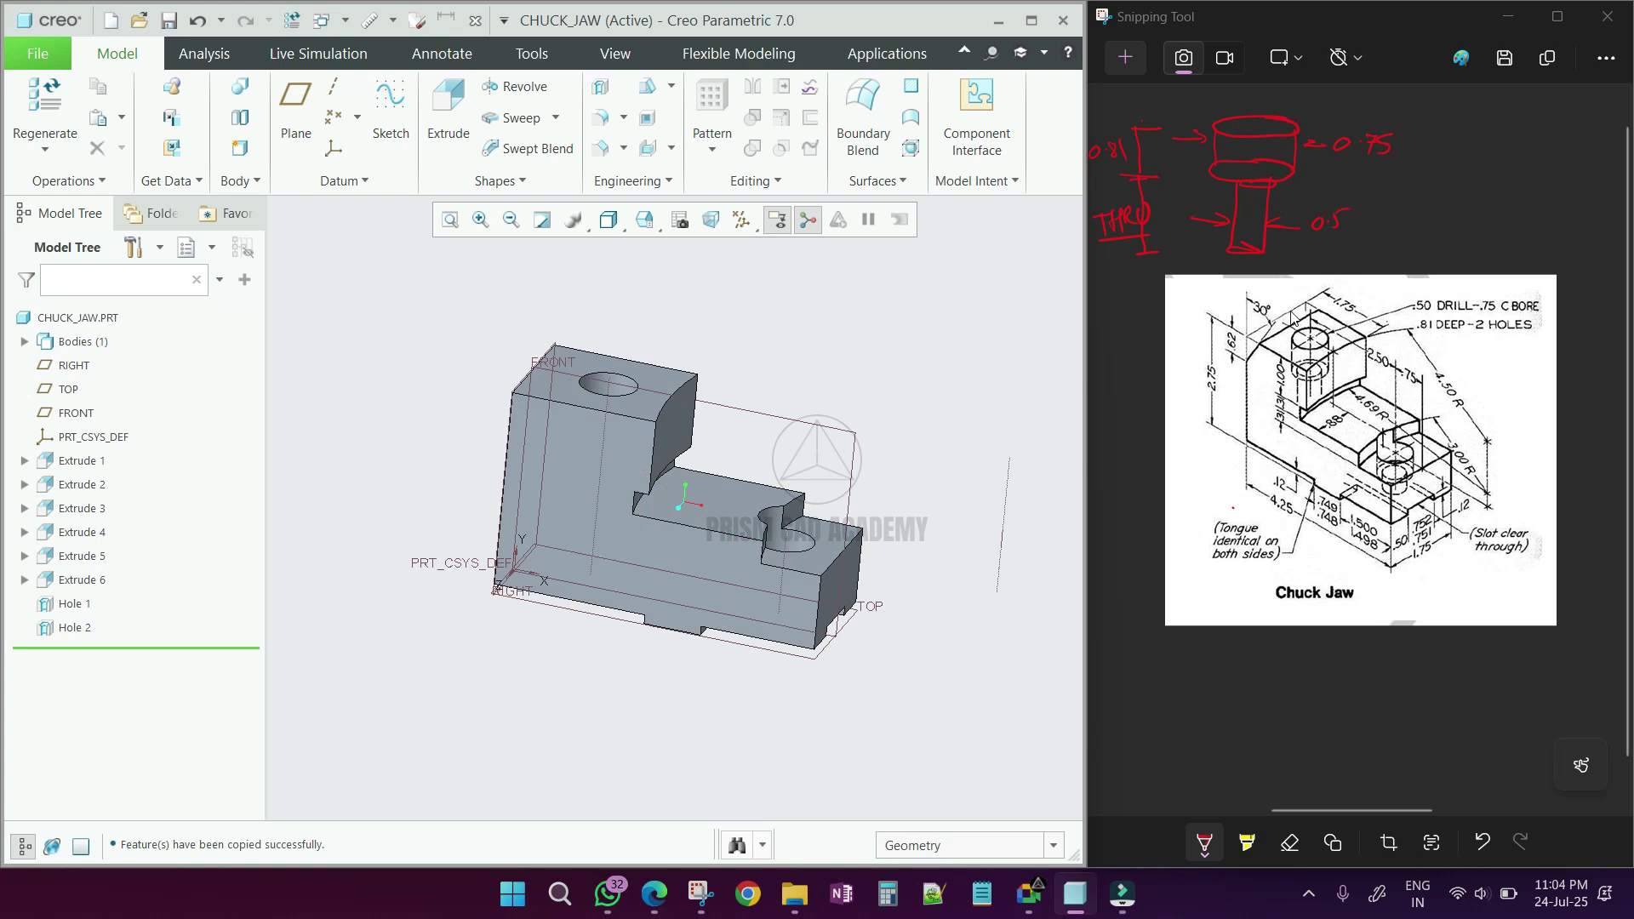
{"action": "middle_click_drag", "start_coordinate": [979, 446], "coordinate": [982, 462]}
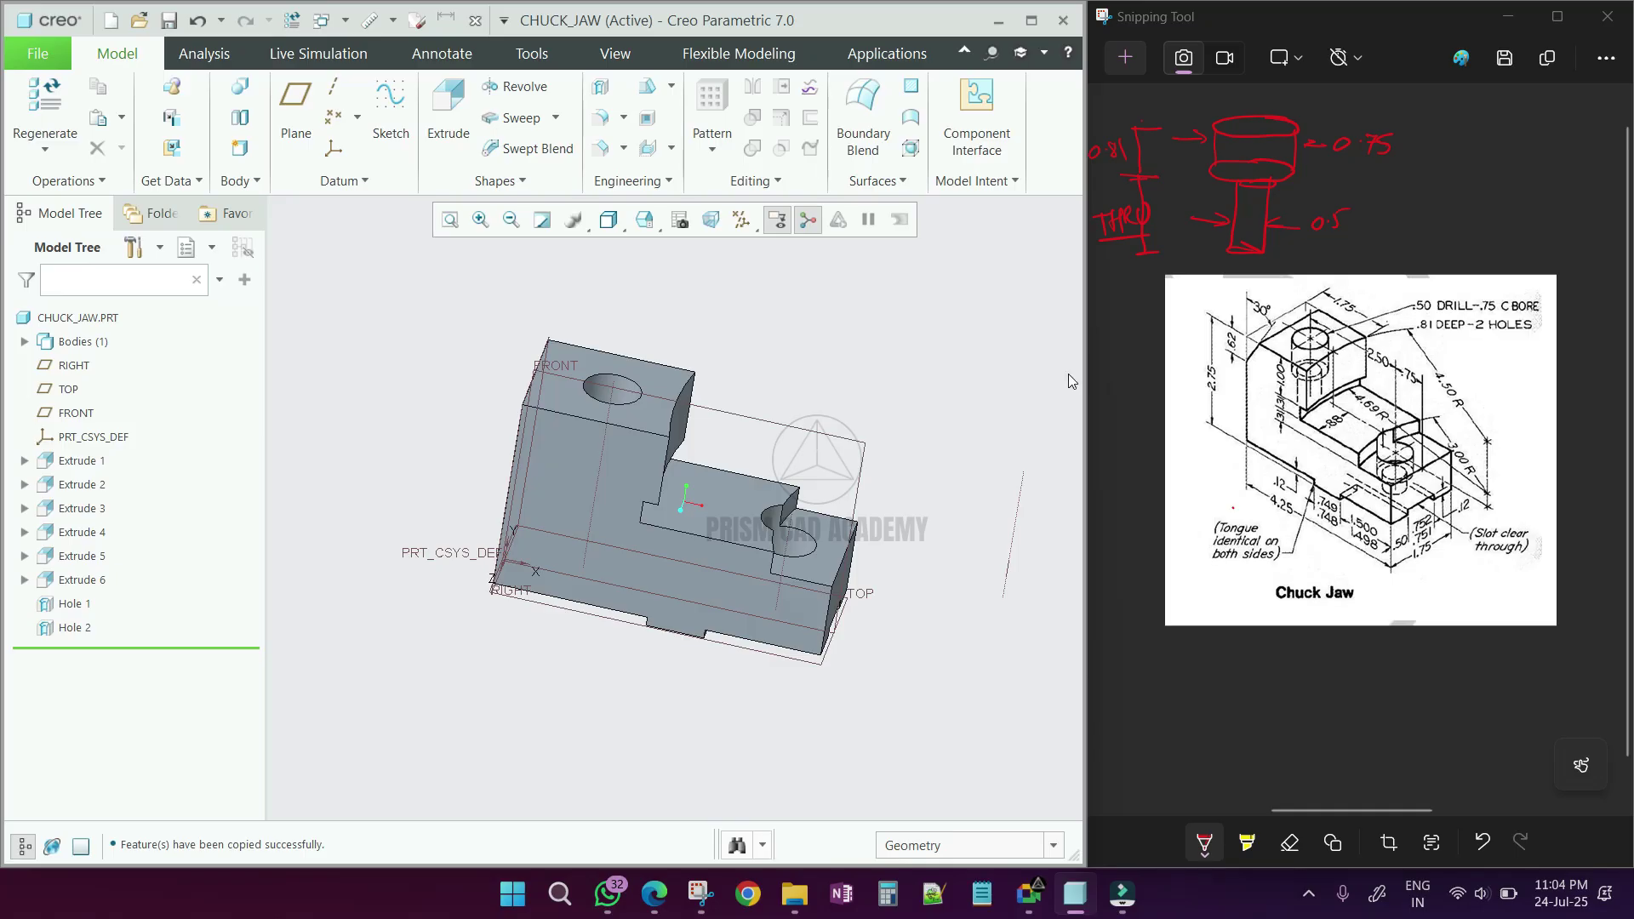
Start an edge chamfer on the tall block's outer top edge using Angle x D with a 30° angle
{"action": "left_click", "coordinate": [605, 154]}
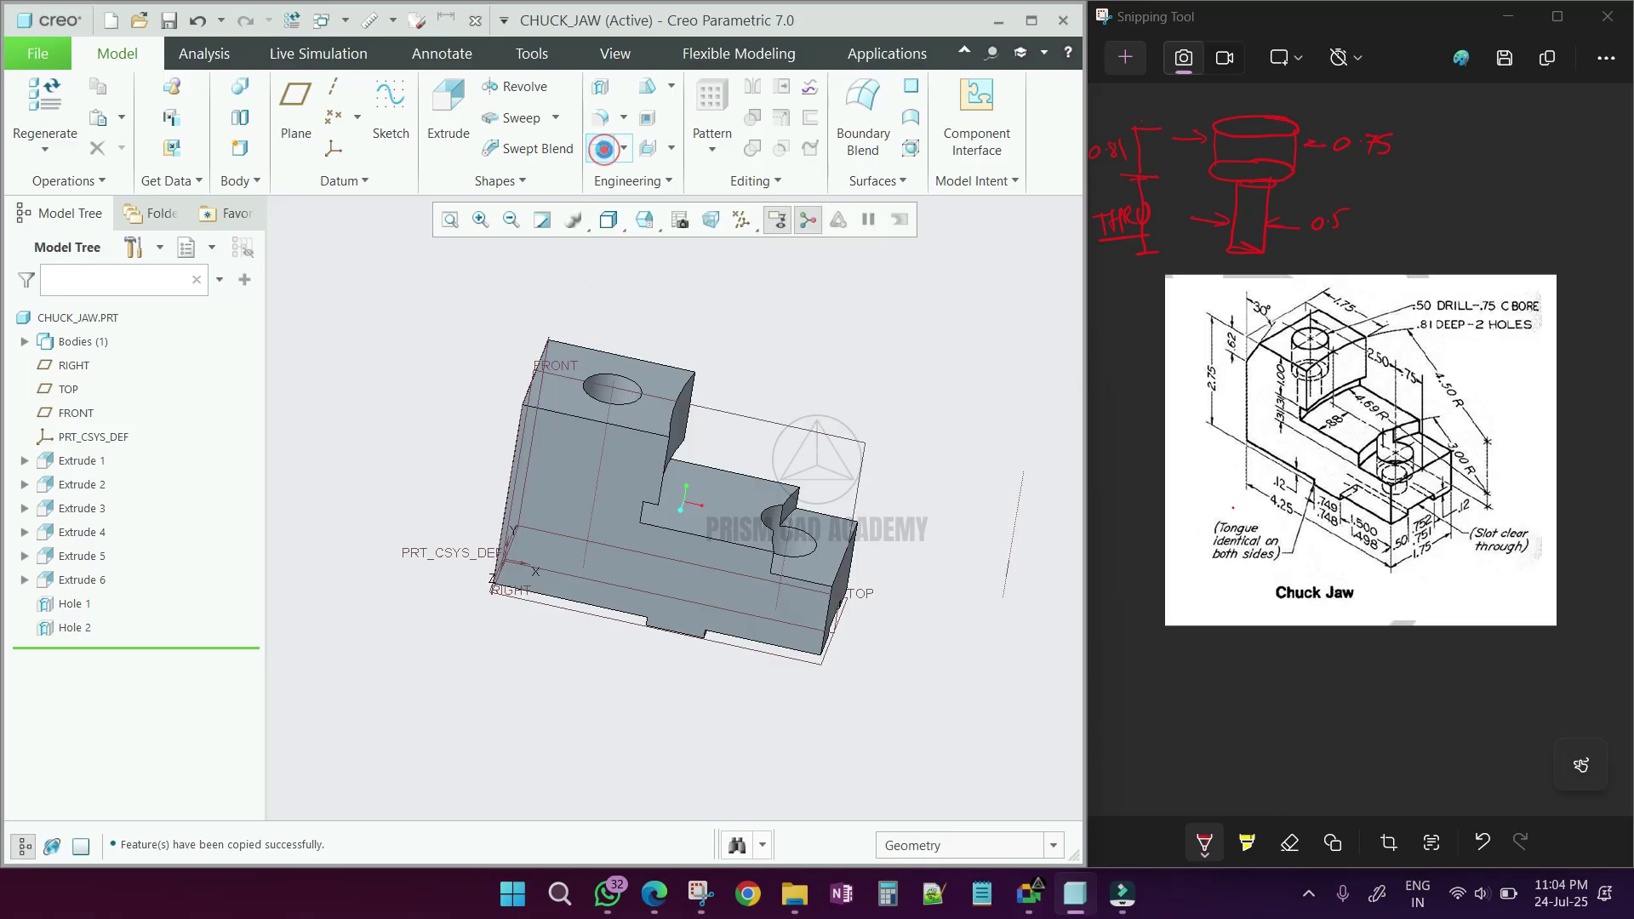
{"action": "left_click", "coordinate": [541, 364]}
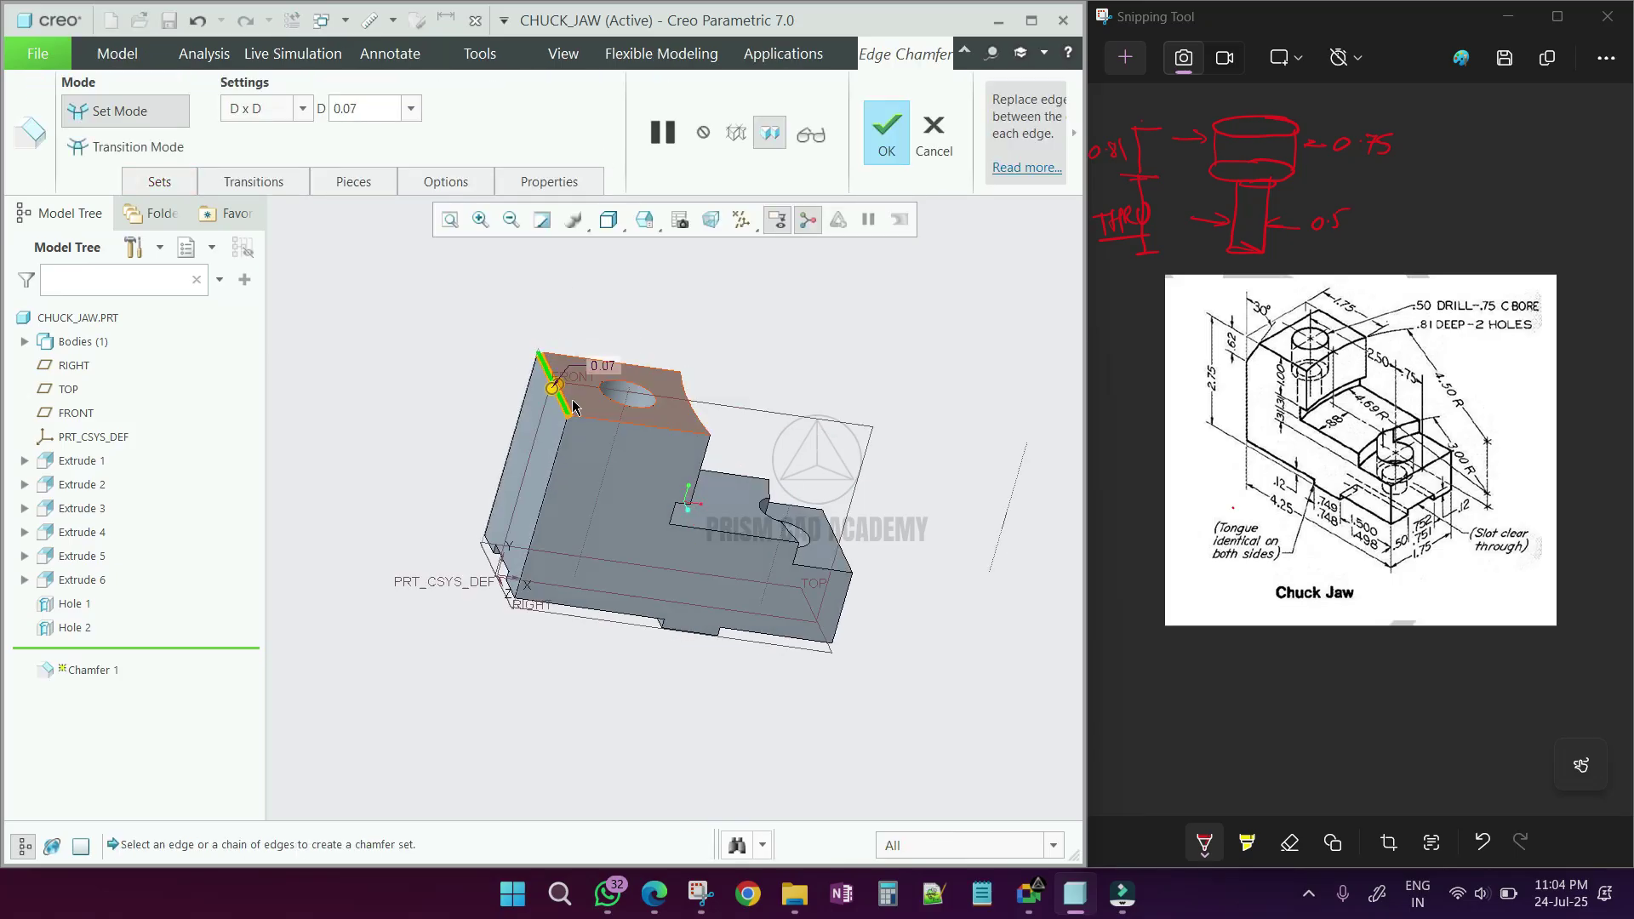
{"action": "left_click", "coordinate": [302, 111]}
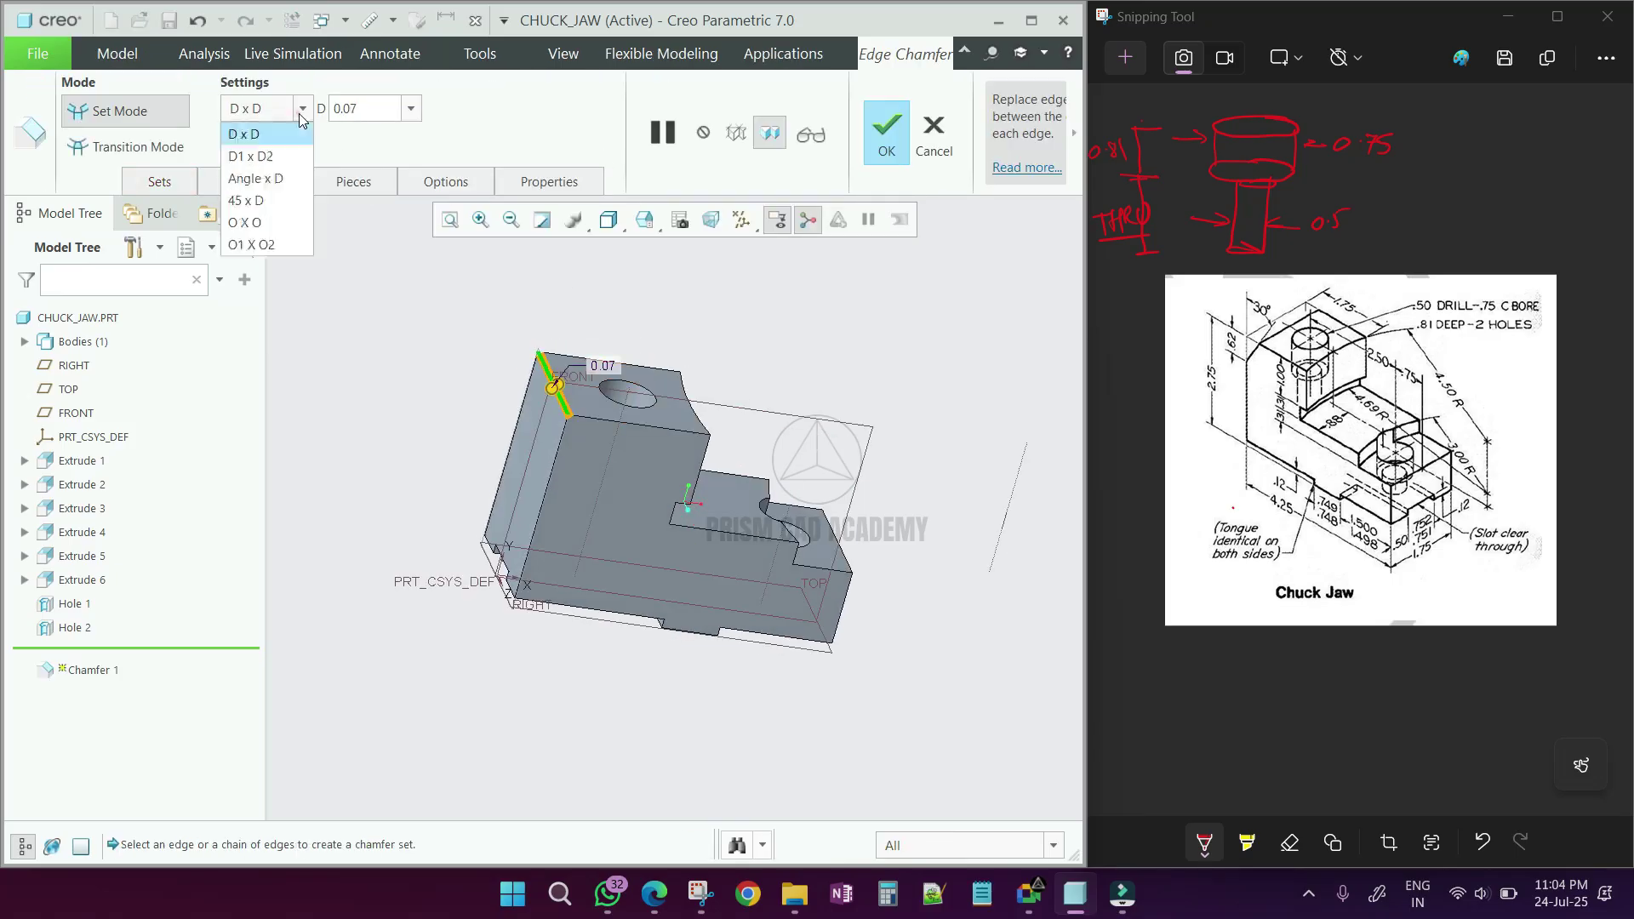
{"action": "left_click", "coordinate": [257, 181]}
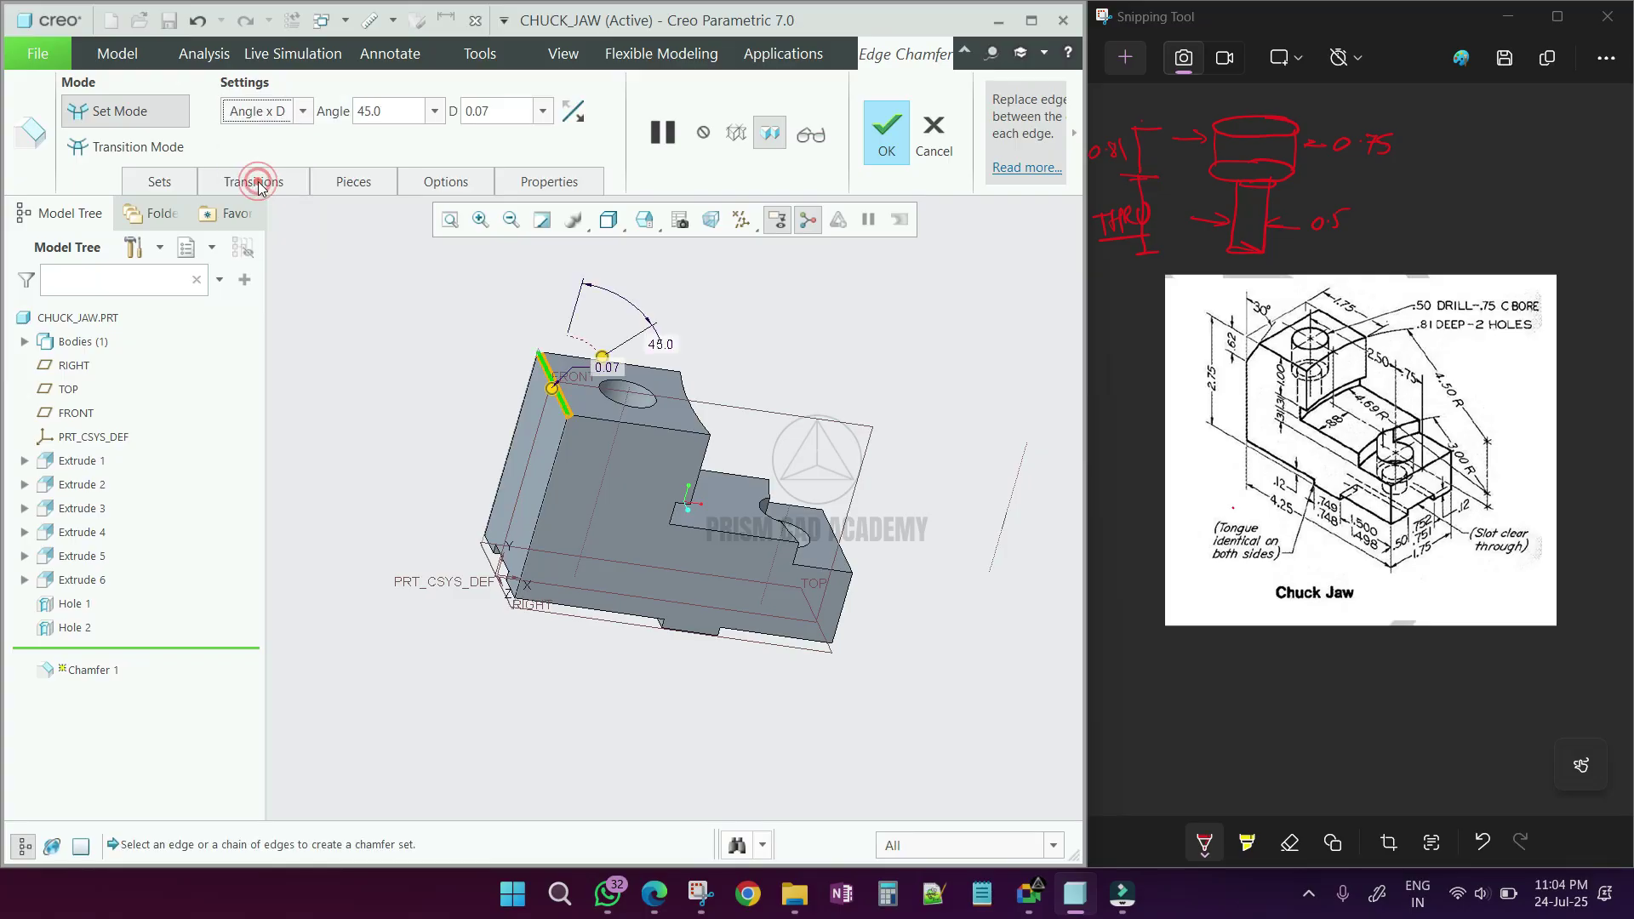
{"action": "double_click", "coordinate": [388, 109]}
{"action": "type", "text": "30"}
{"action": "key", "text": "Return"}
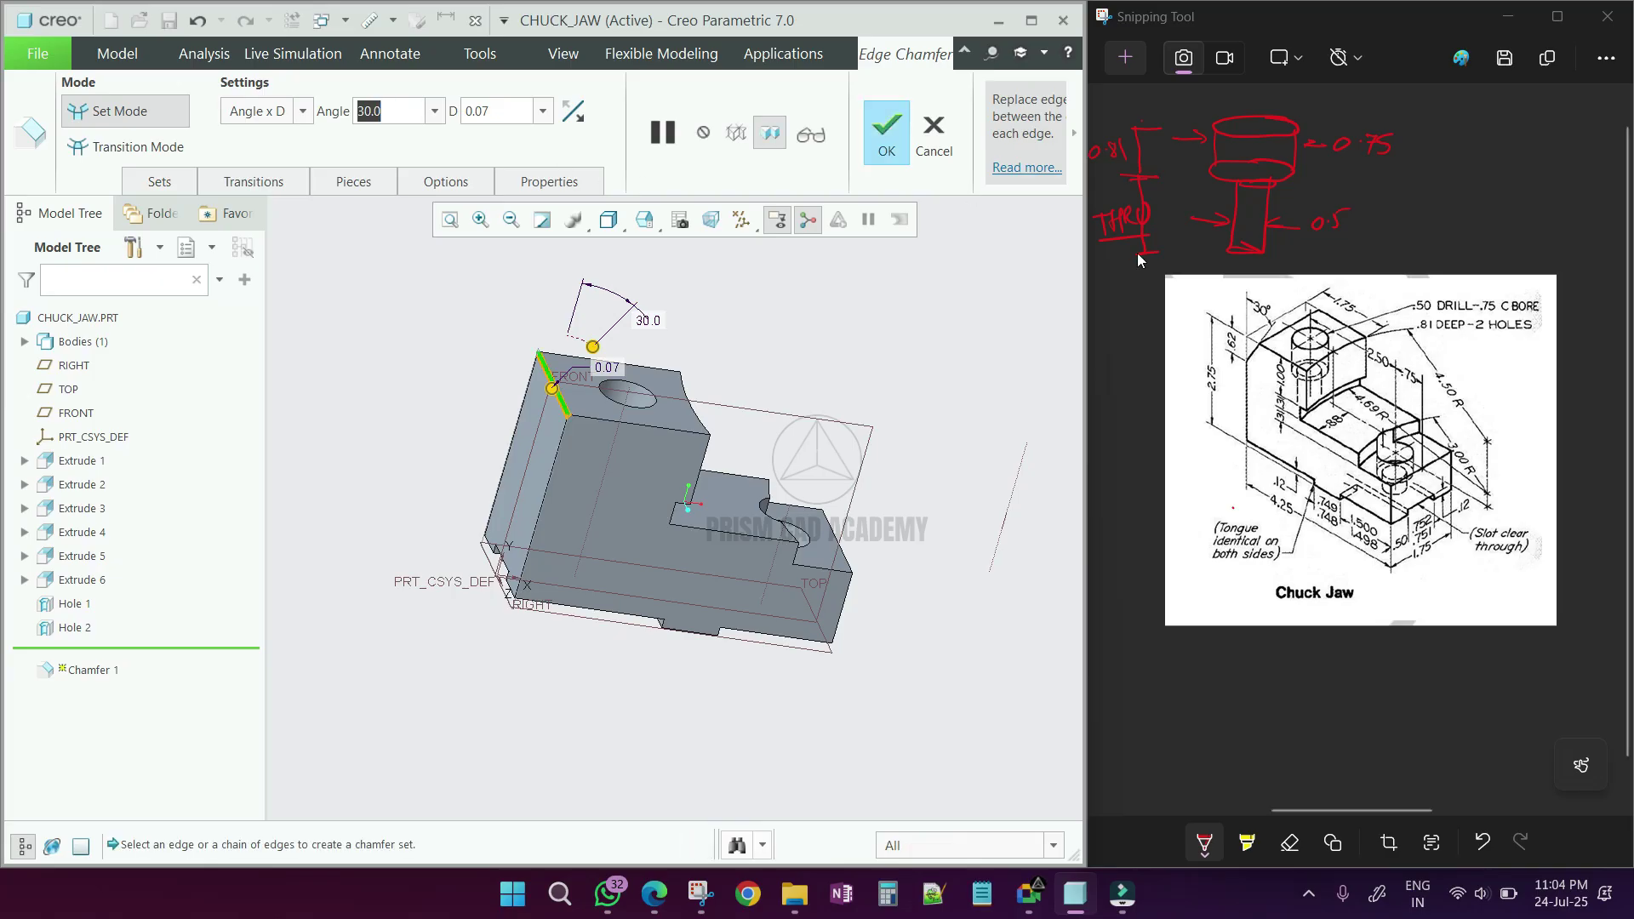
Set the chamfer distance to 0.62 and complete the chamfer
{"action": "double_click", "coordinate": [474, 110]}
{"action": "type", "text": "0."}
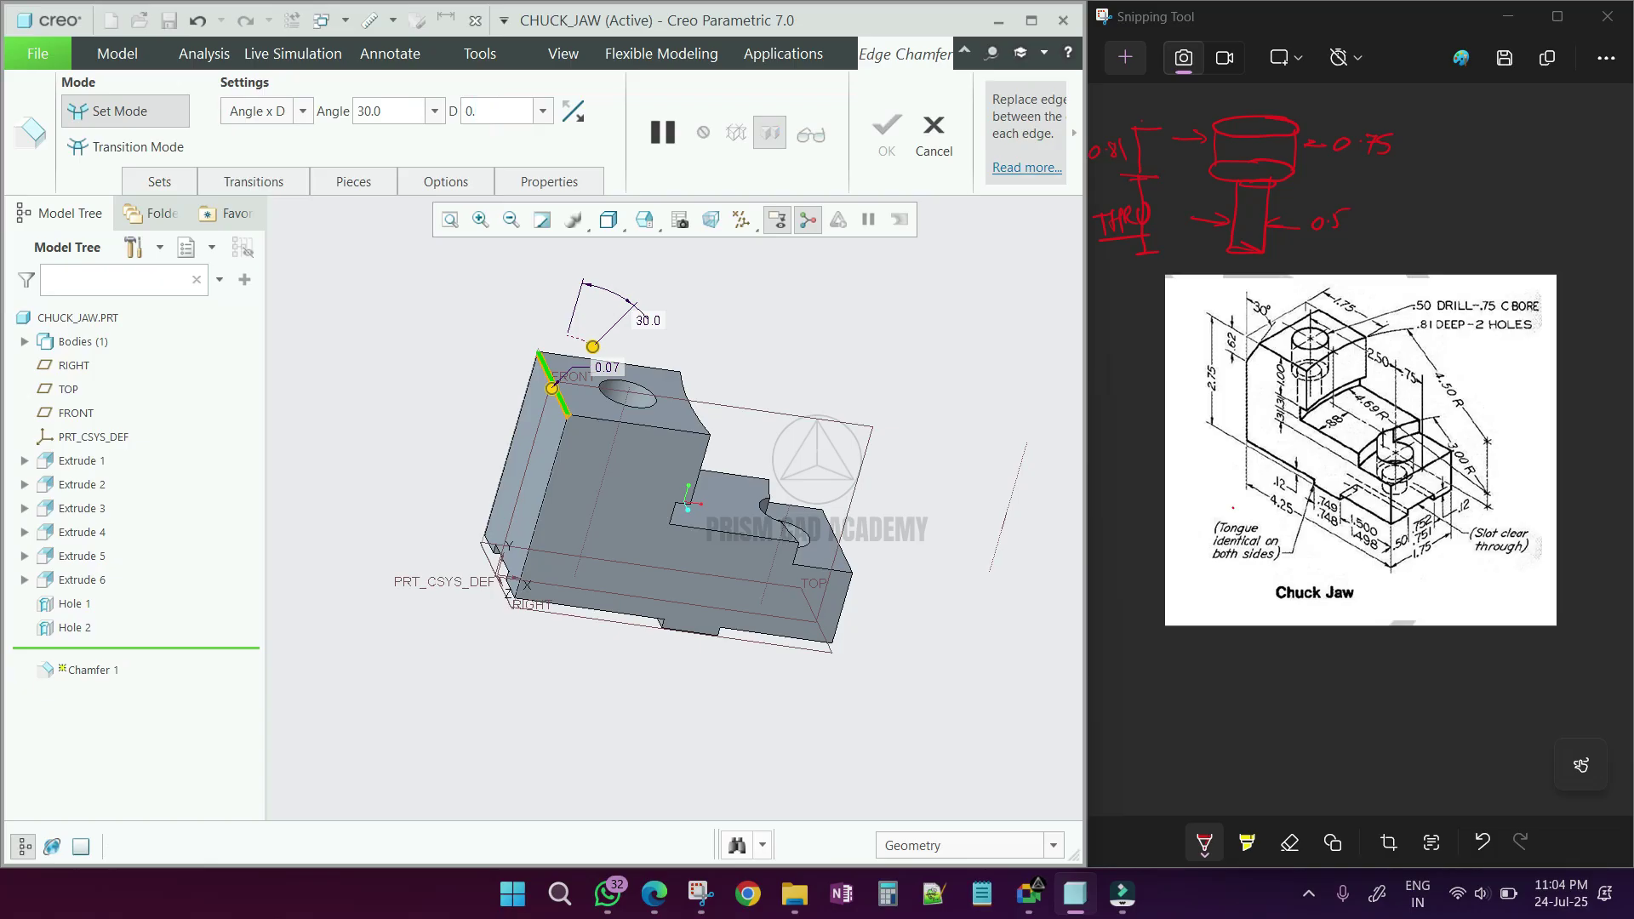
{"action": "type", "text": "12"}
{"action": "key", "text": "Return"}
{"action": "left_click", "coordinate": [885, 127]}
Turn off the display of all datum axes, points, coordinate systems and planes
{"action": "mouse_move", "coordinate": [718, 317]}
{"action": "middle_mouse_down"}
{"action": "mouse_move", "coordinate": [674, 347]}
{"action": "mouse_move", "coordinate": [642, 317]}
{"action": "mouse_move", "coordinate": [616, 333]}
{"action": "mouse_move", "coordinate": [711, 328]}
{"action": "middle_mouse_up"}
{"action": "left_click", "coordinate": [711, 329]}
{"action": "left_click", "coordinate": [741, 219]}
{"action": "left_click", "coordinate": [740, 248]}
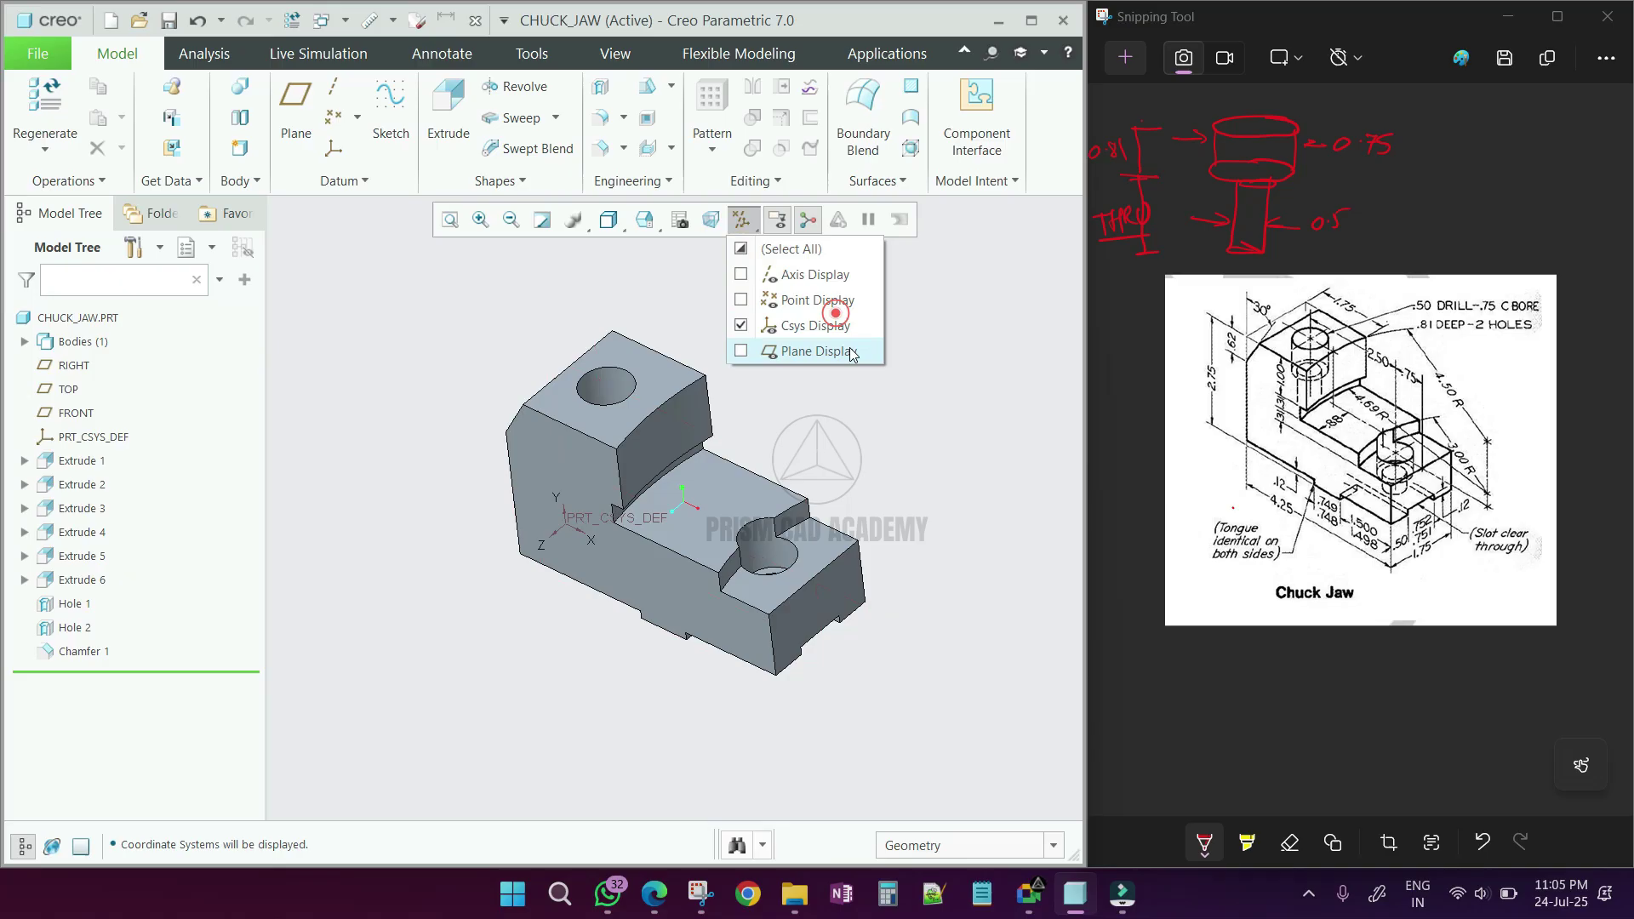
{"action": "left_click", "coordinate": [741, 220]}
{"action": "left_click", "coordinate": [892, 386]}
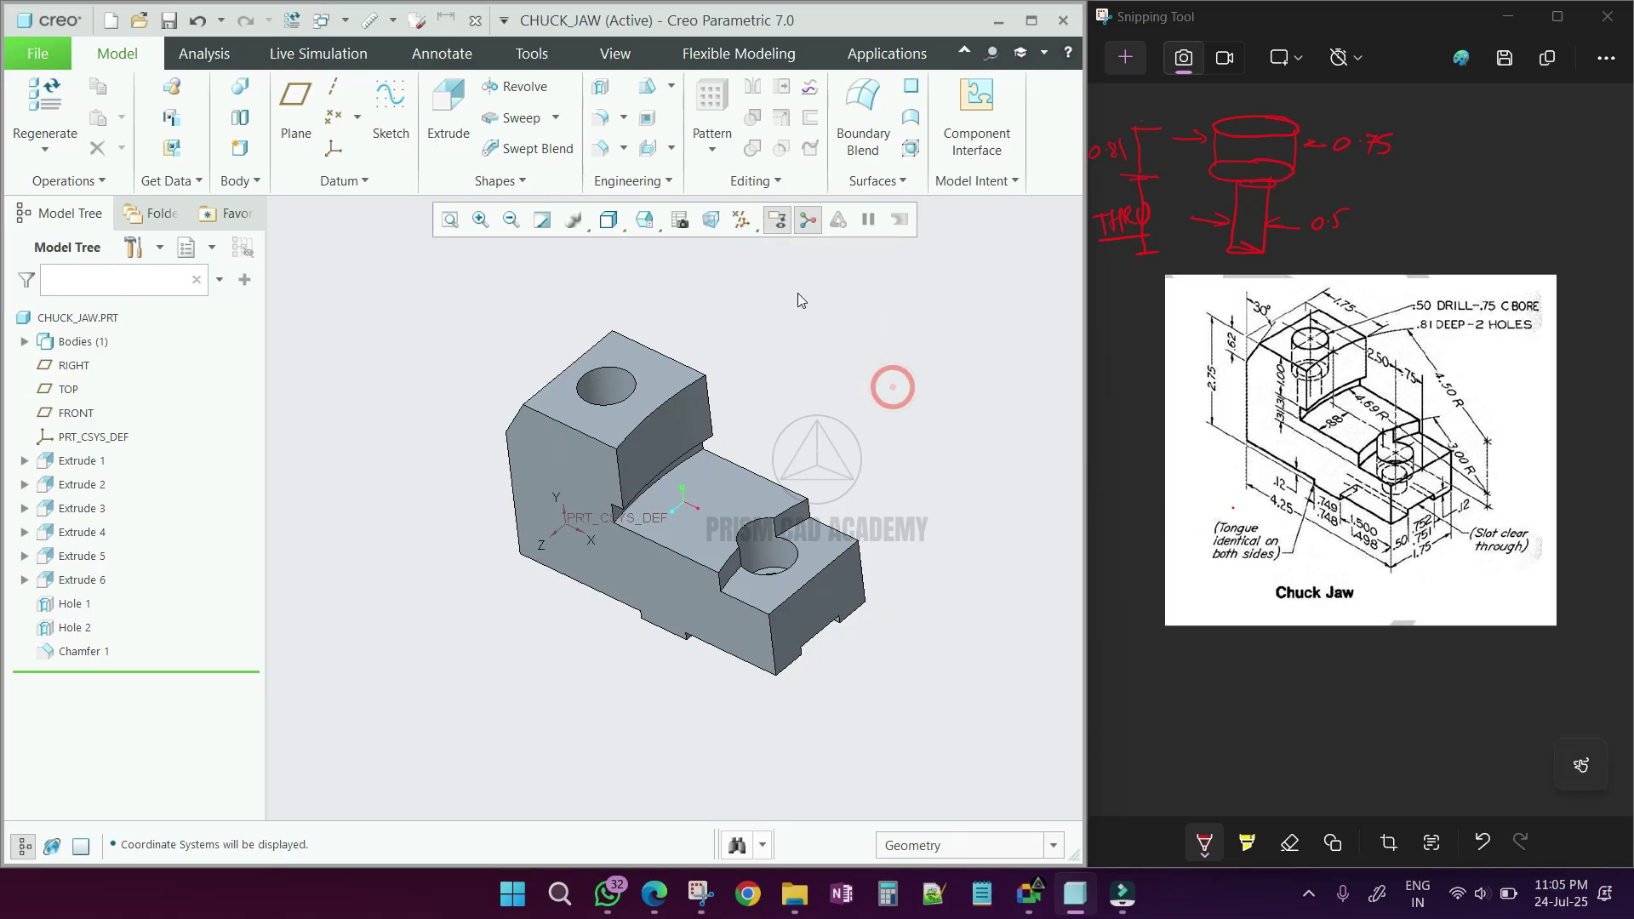
{"action": "left_click", "coordinate": [752, 227]}
{"action": "left_click", "coordinate": [745, 248]}
{"action": "left_click", "coordinate": [932, 328]}
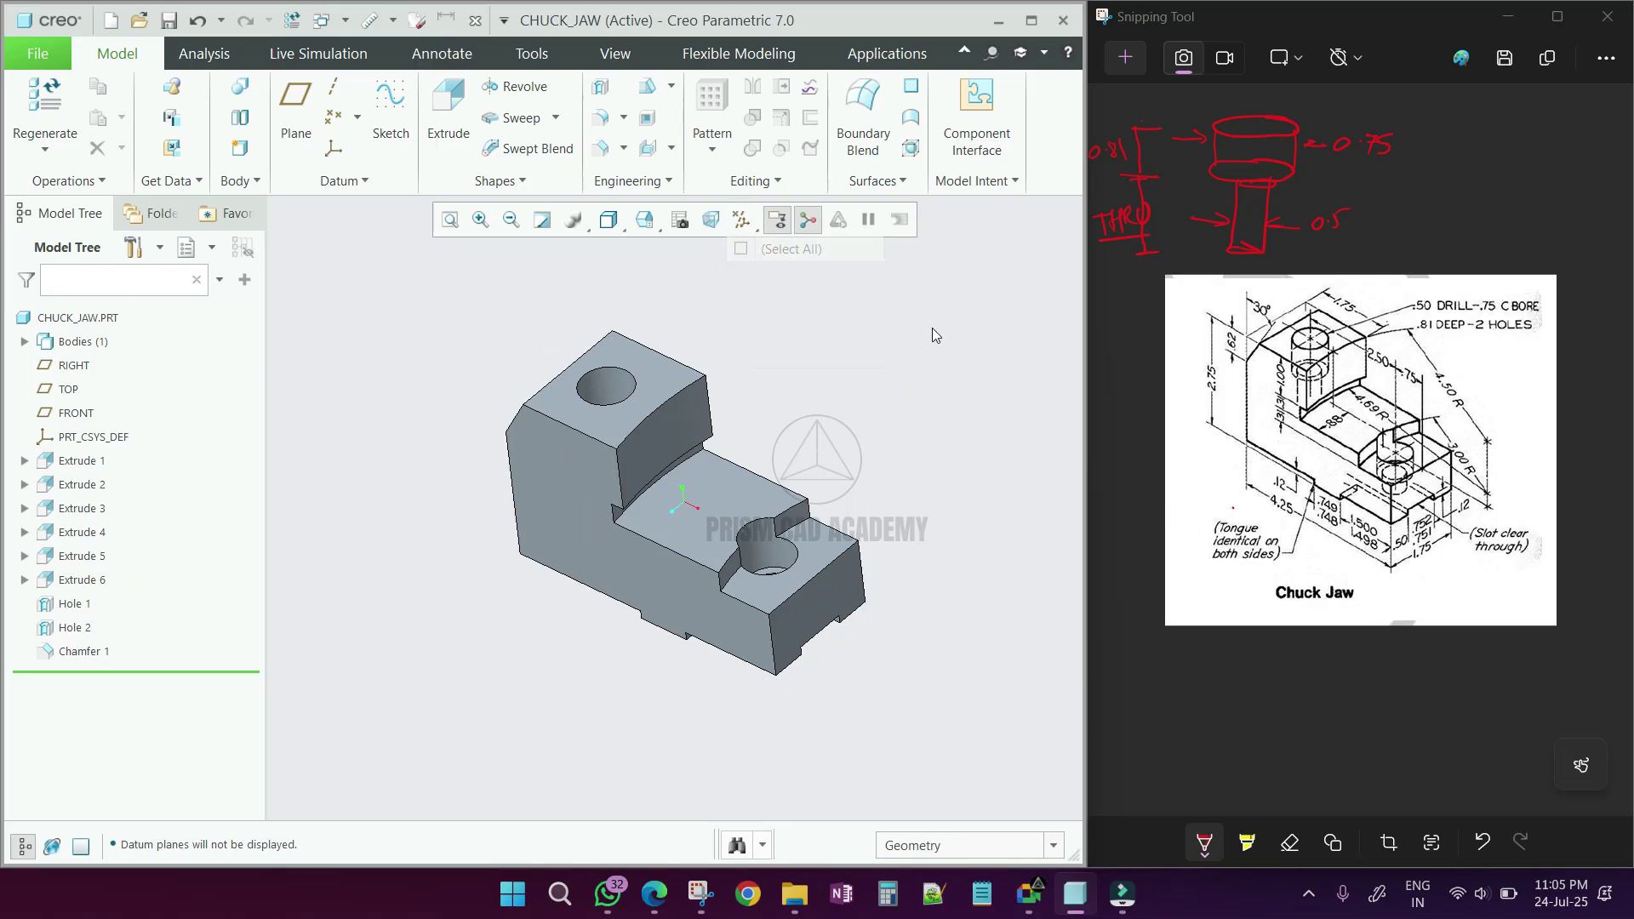
Save CHUCK_JAW.PRT in the Practise-parts folder
{"action": "left_click", "coordinate": [1030, 20]}
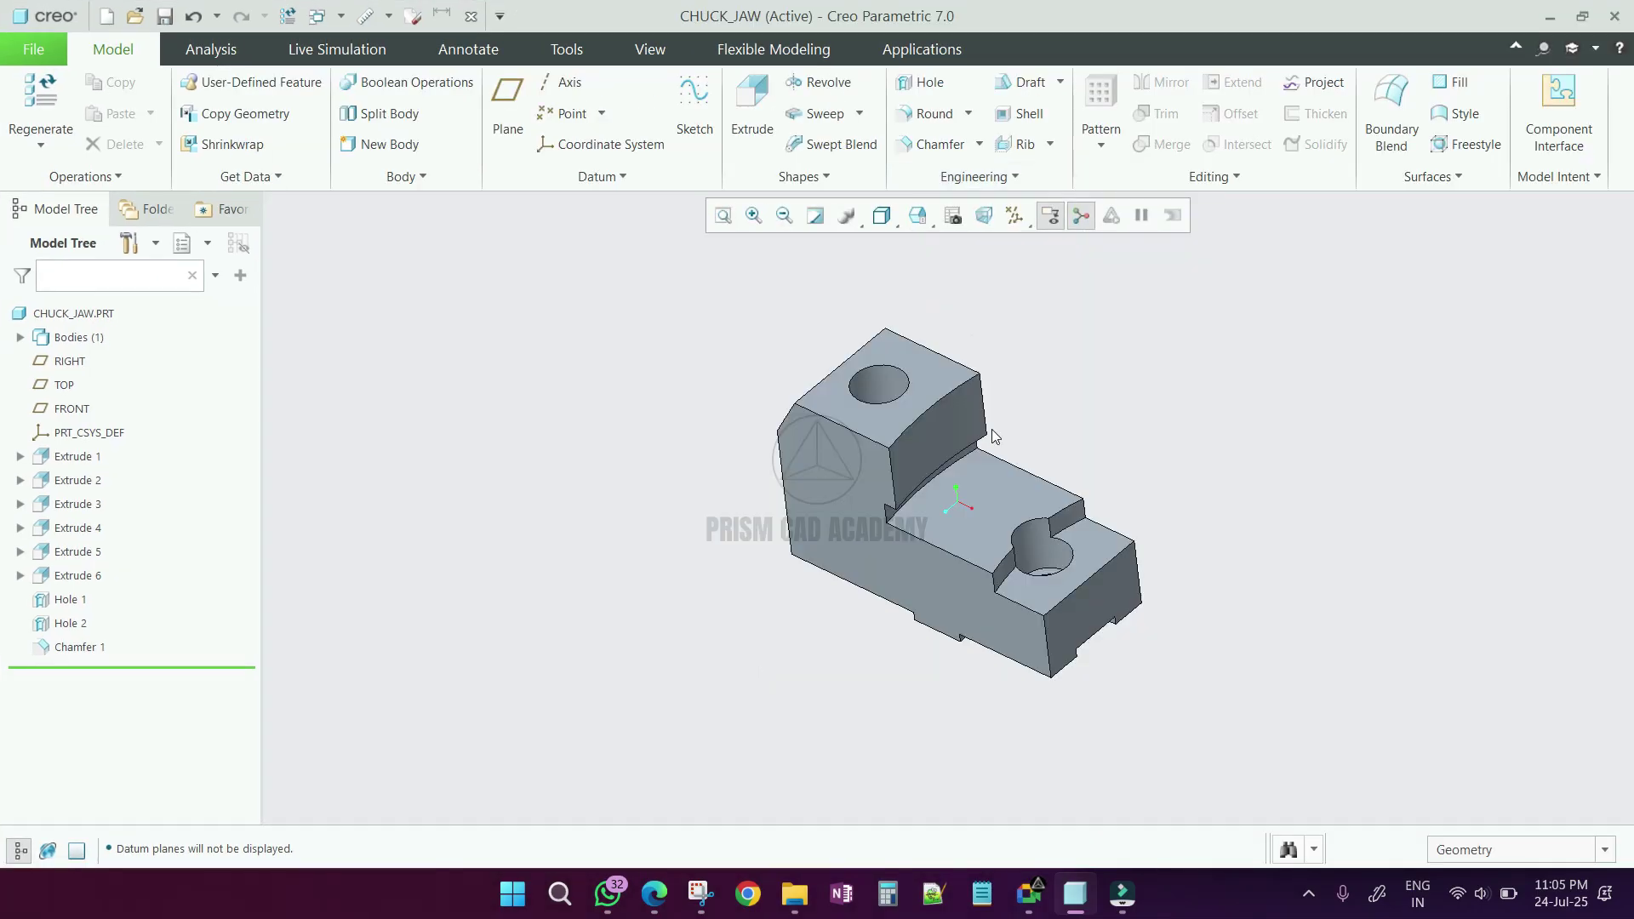
{"action": "key", "text": "ctrl+s"}
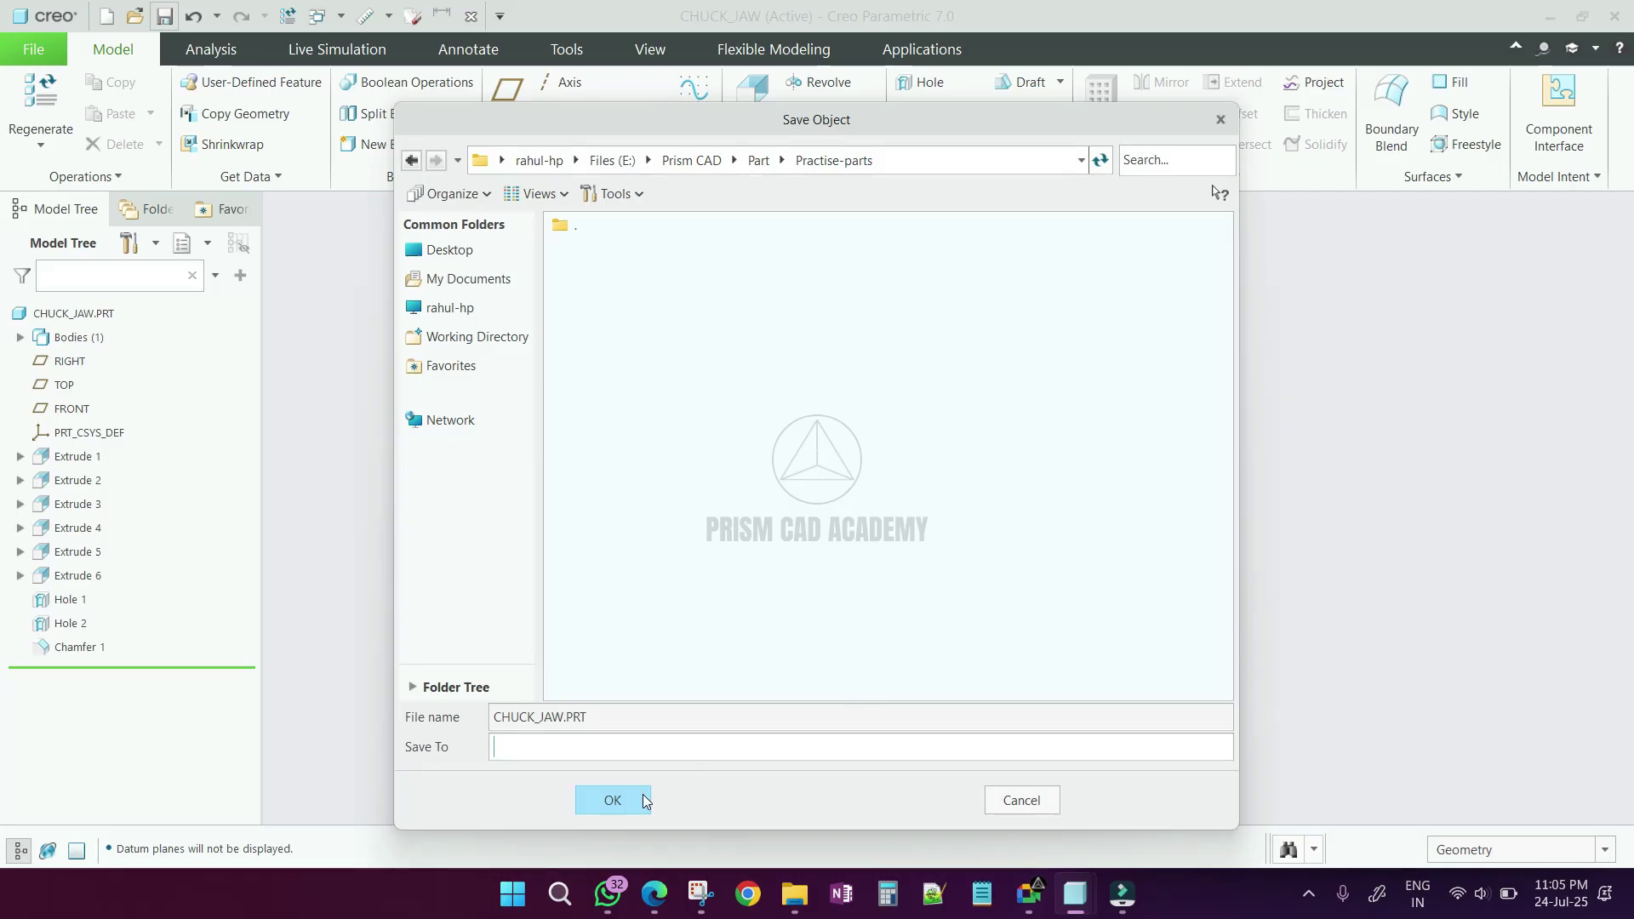
{"action": "left_click", "coordinate": [612, 800]}
{"action": "key", "text": "super+Down"}
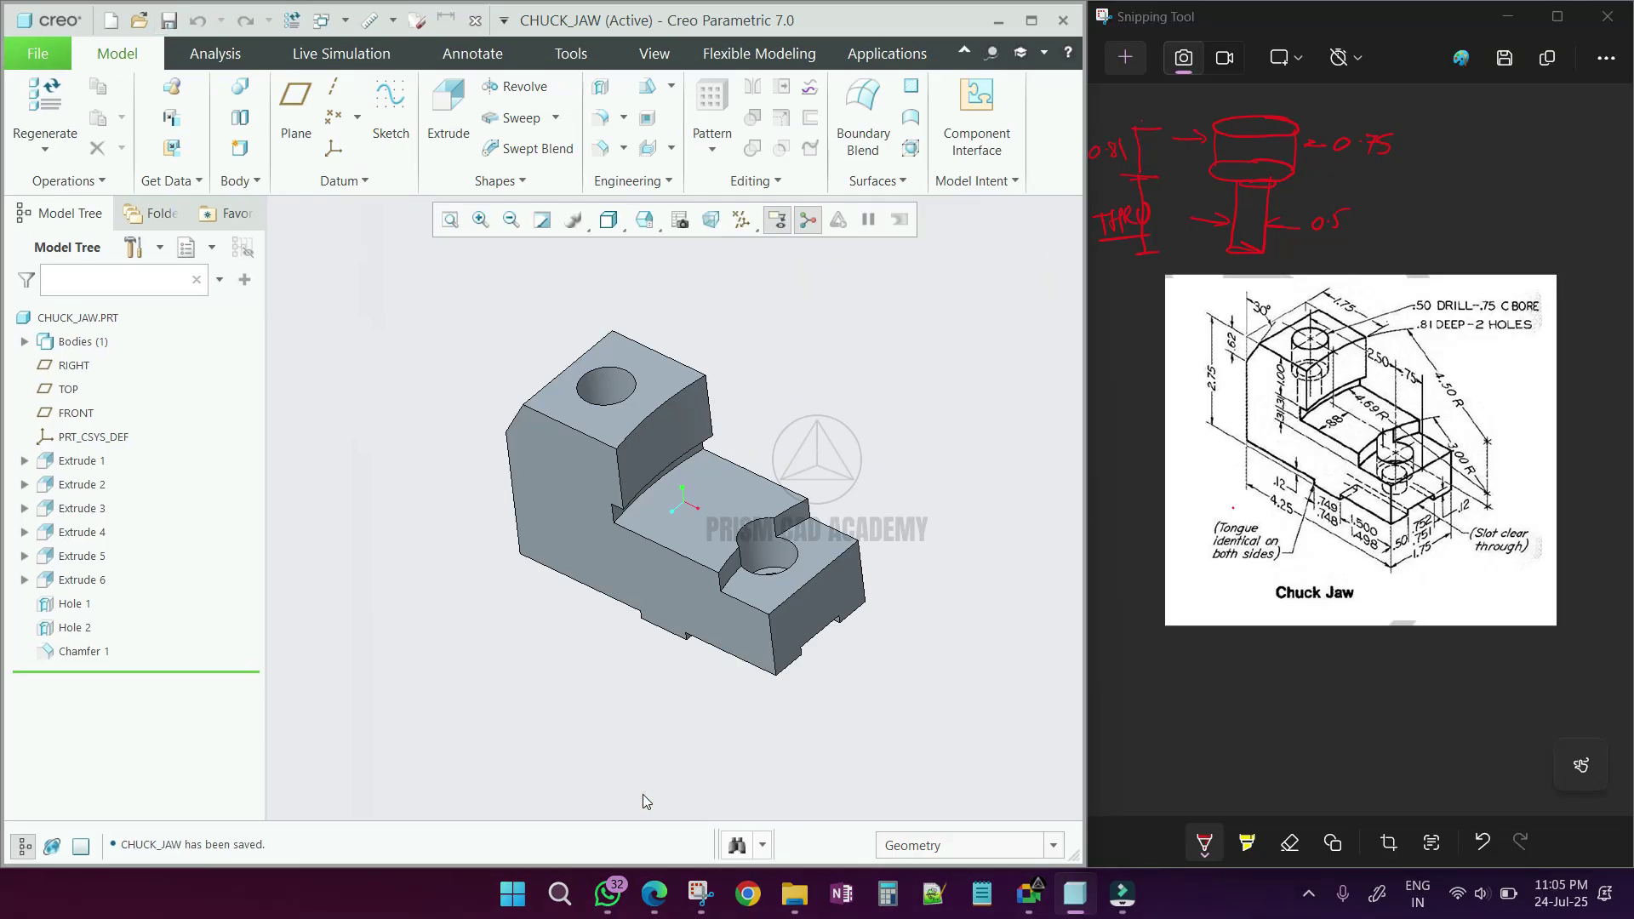
{"action": "left_click", "coordinate": [1288, 841]}
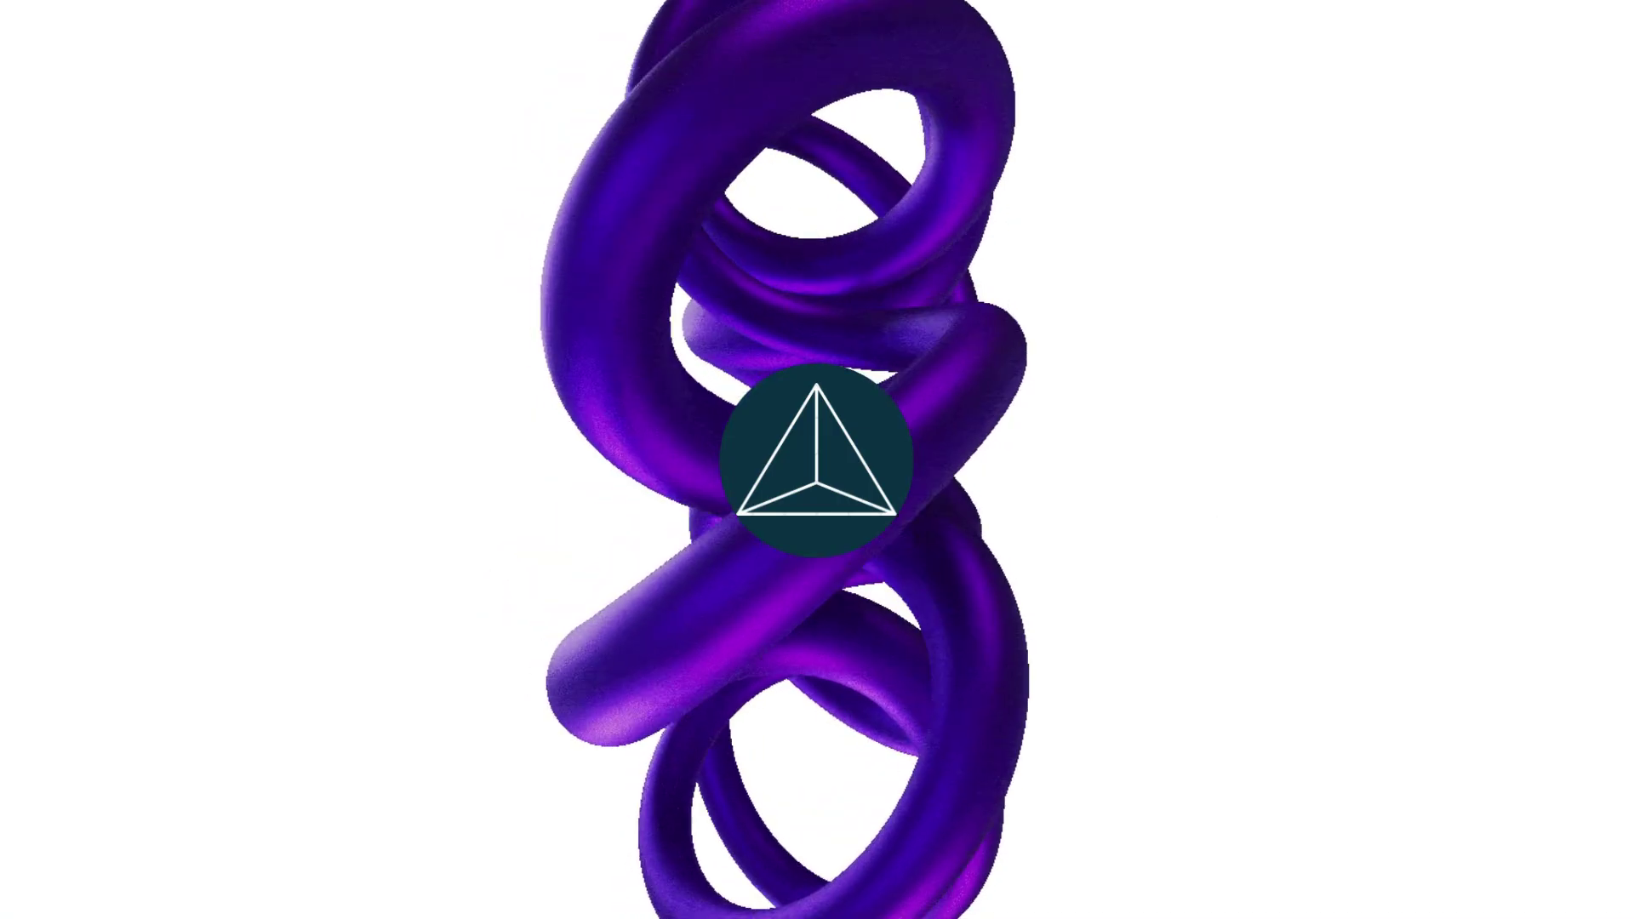